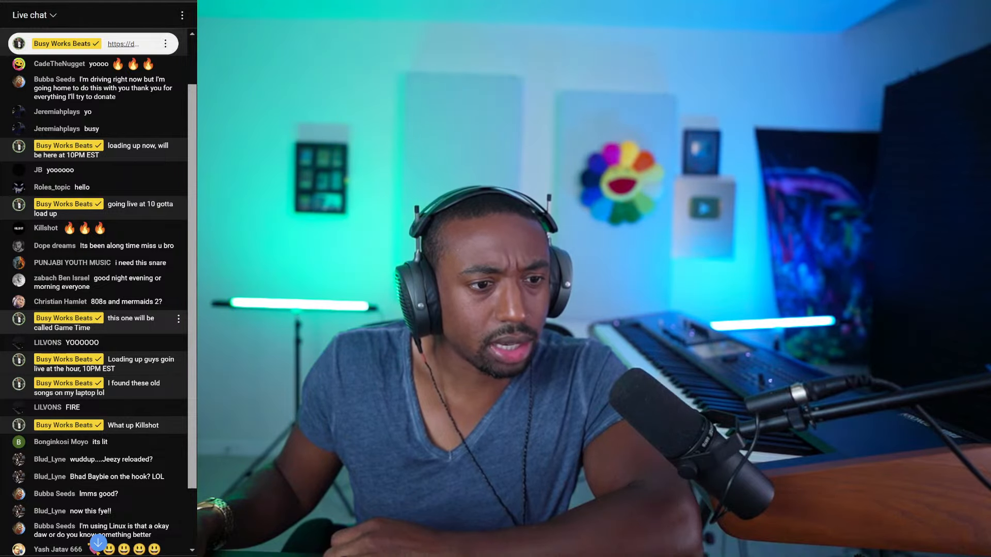
scroll(103, 317, down, 3)
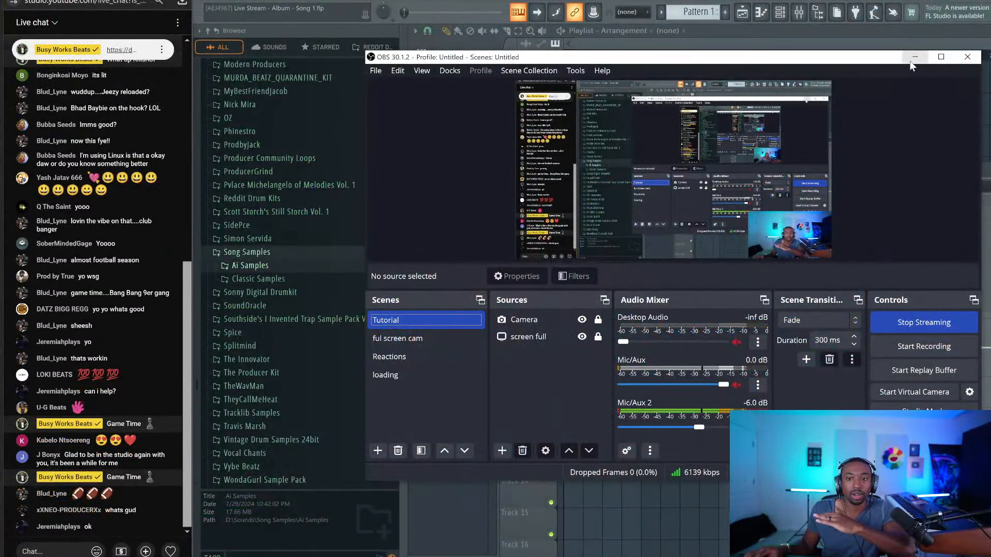
Disable the OBS preview, minimize OBS, and close the mixer in FL Studio
right_click(729, 134)
click(762, 139)
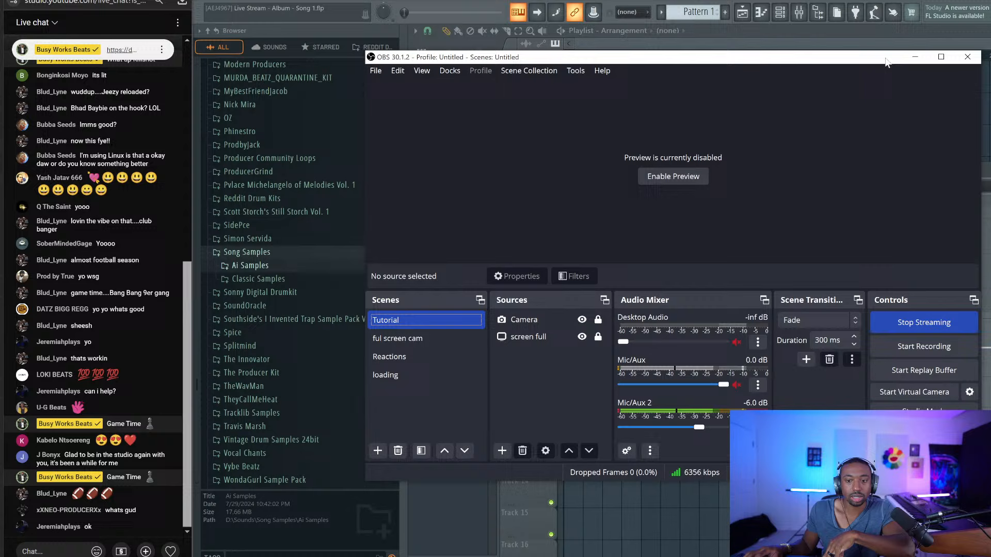
click(916, 57)
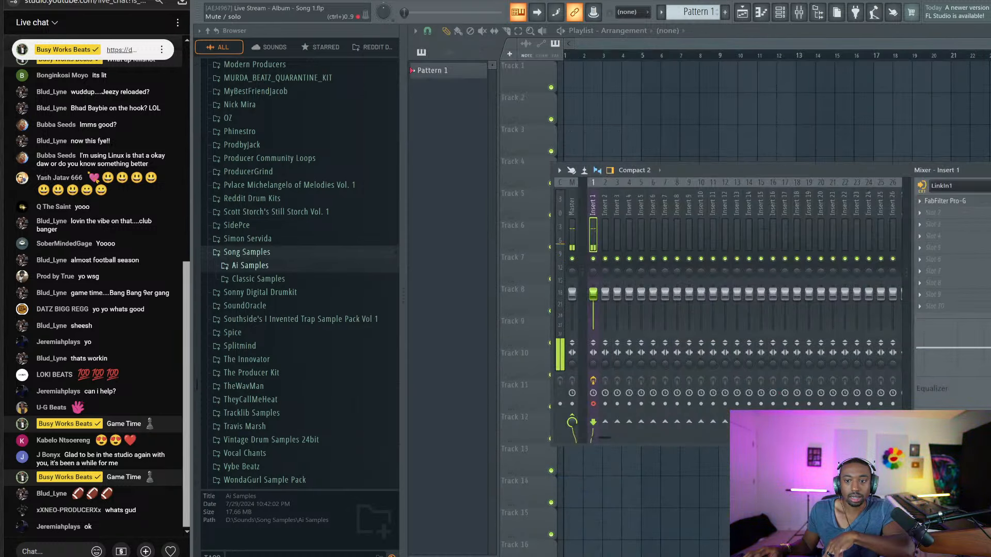
key(Escape)
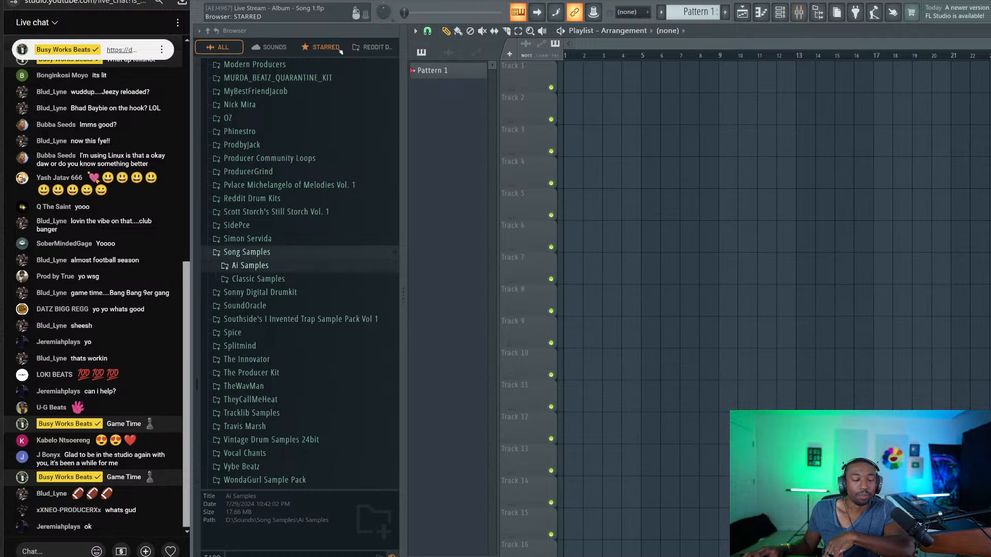
Collapse the browser's folder tree to its top level and check the contents of the first Friend Sounds folder
scroll(329, 203, up, 15)
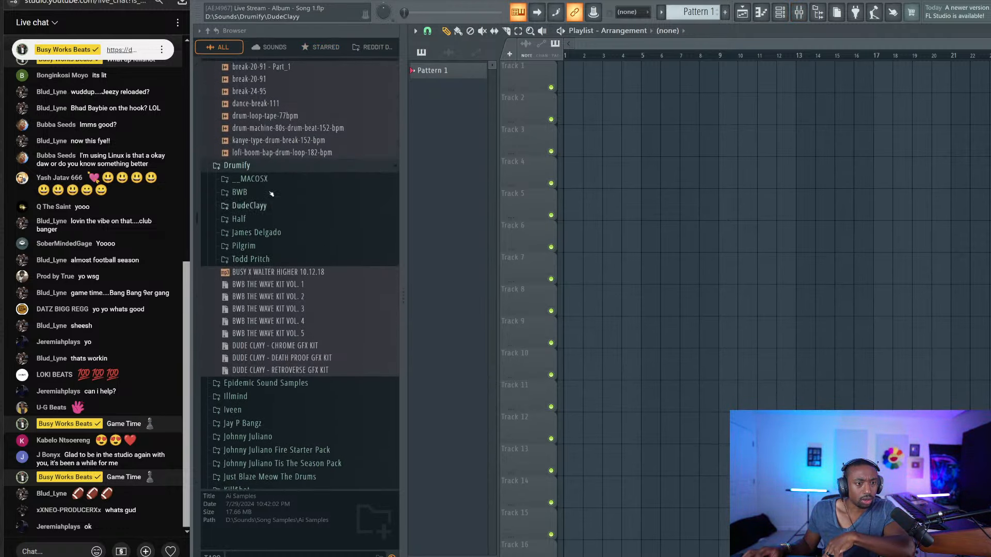
click(212, 32)
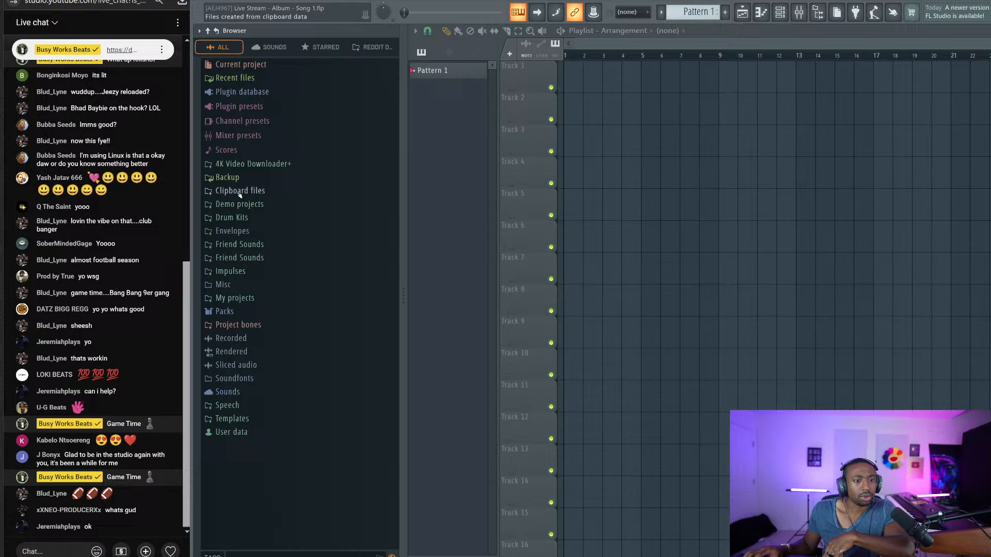
click(252, 246)
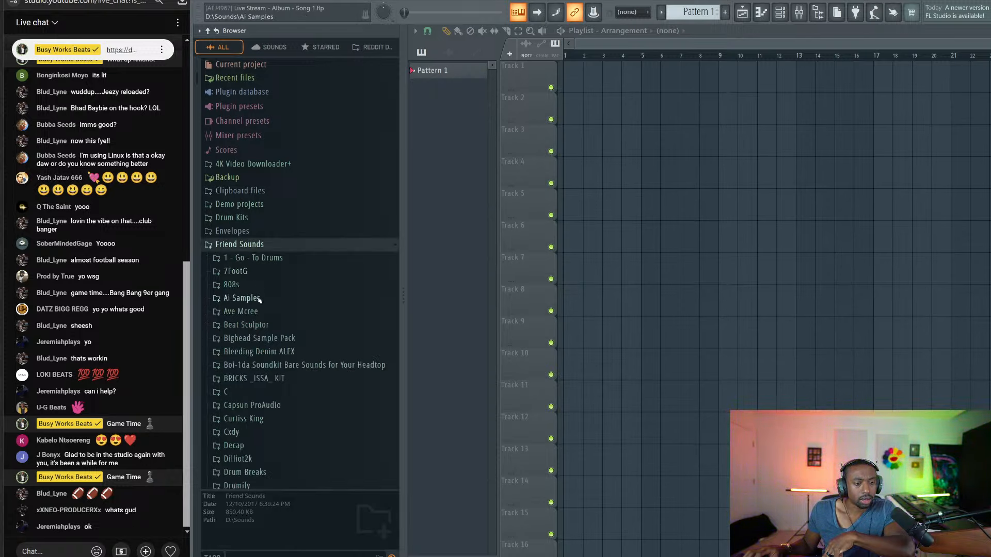
click(272, 247)
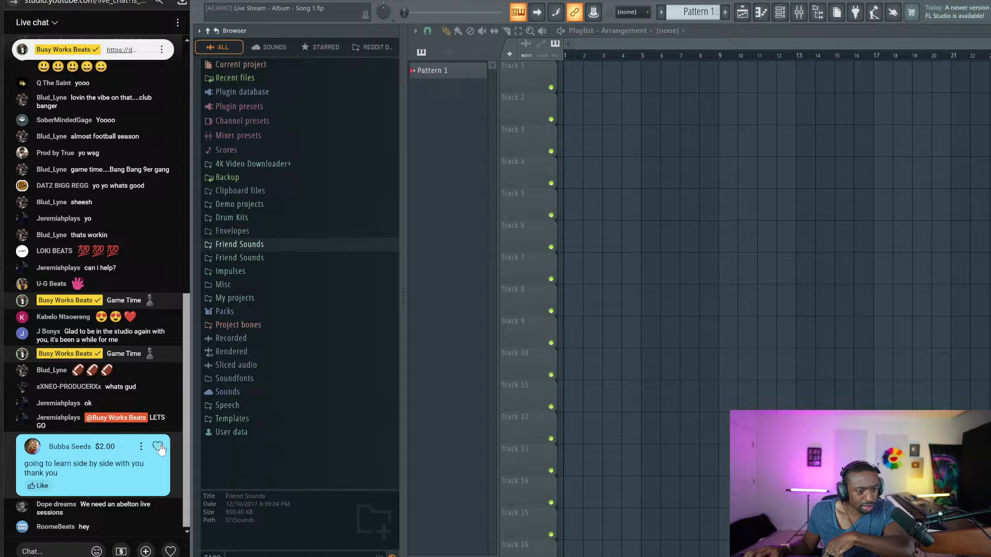
Heart and like the $2.00 paid message in the live chat
click(159, 447)
click(41, 486)
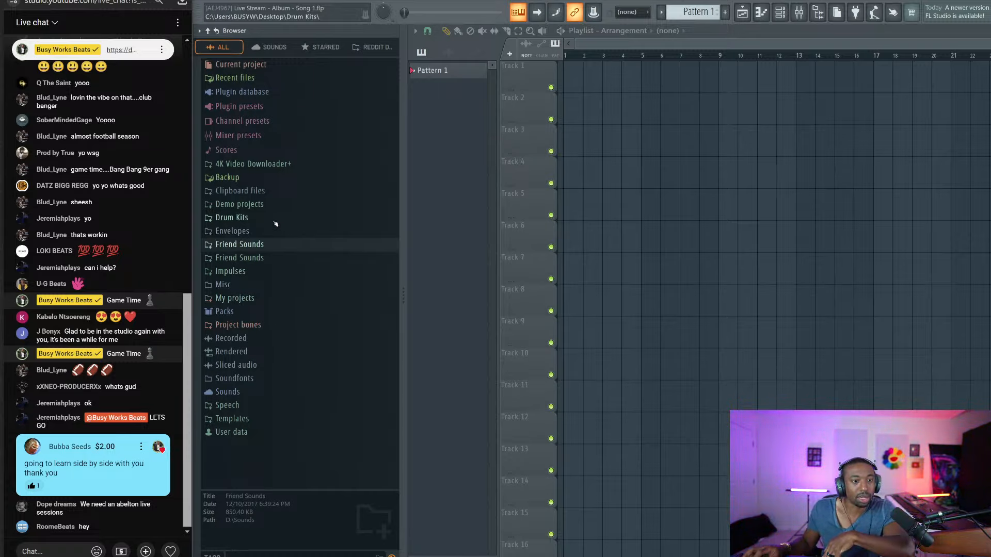
Expand the first Friend Sounds folder in the browser and look through its subfolders
click(267, 246)
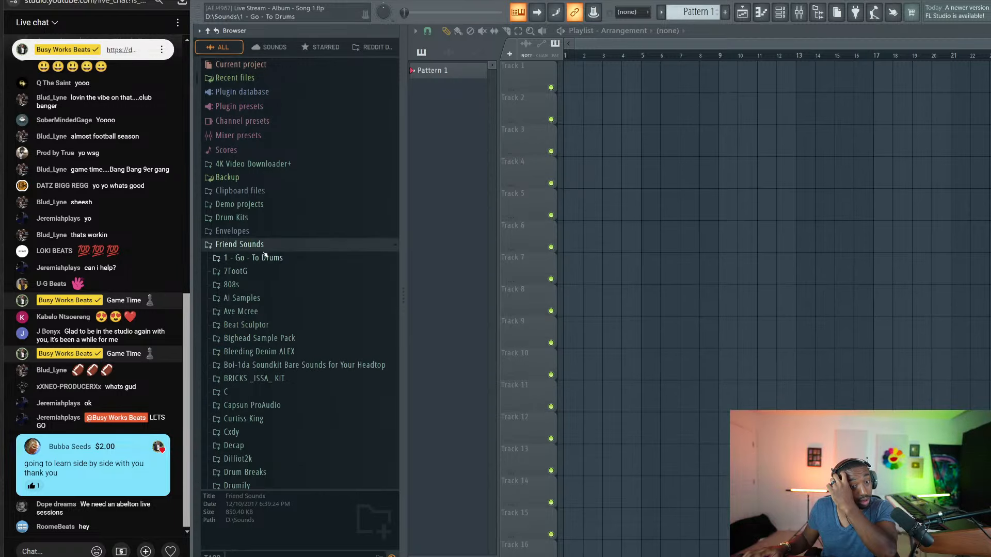
scroll(271, 266, down, 5)
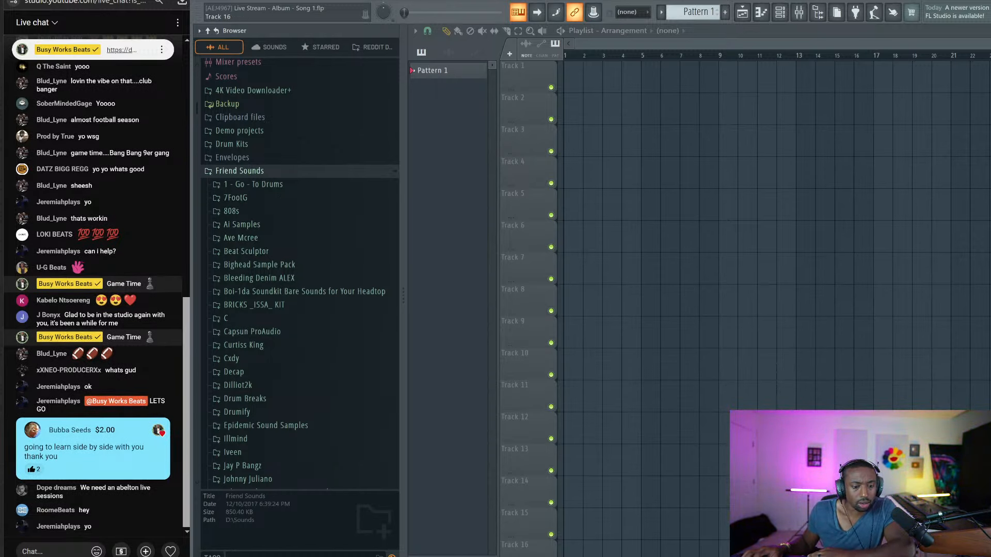
Switch to OBS, change to the ful screen cam scene, return to the Tutorial scene, and minimize OBS
key(alt+Tab)
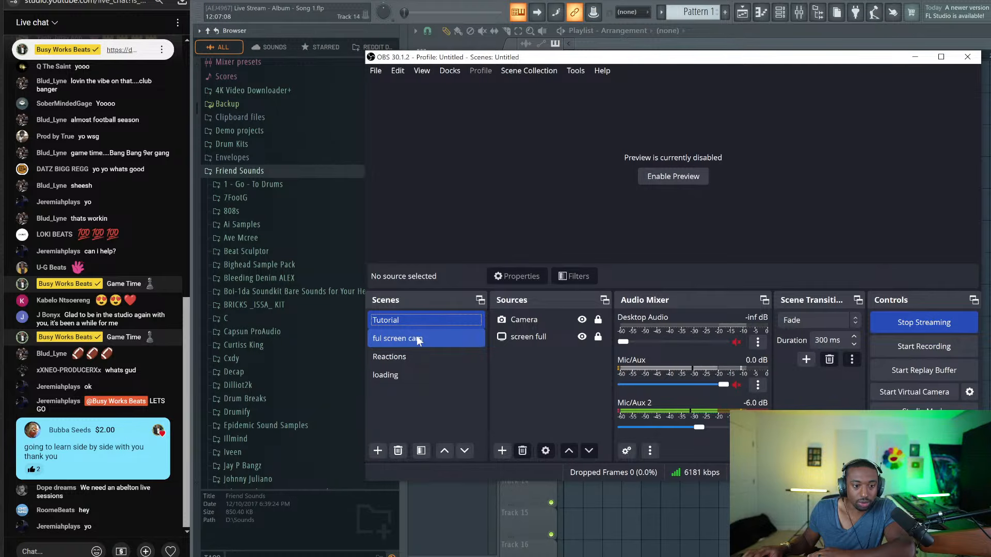
click(416, 337)
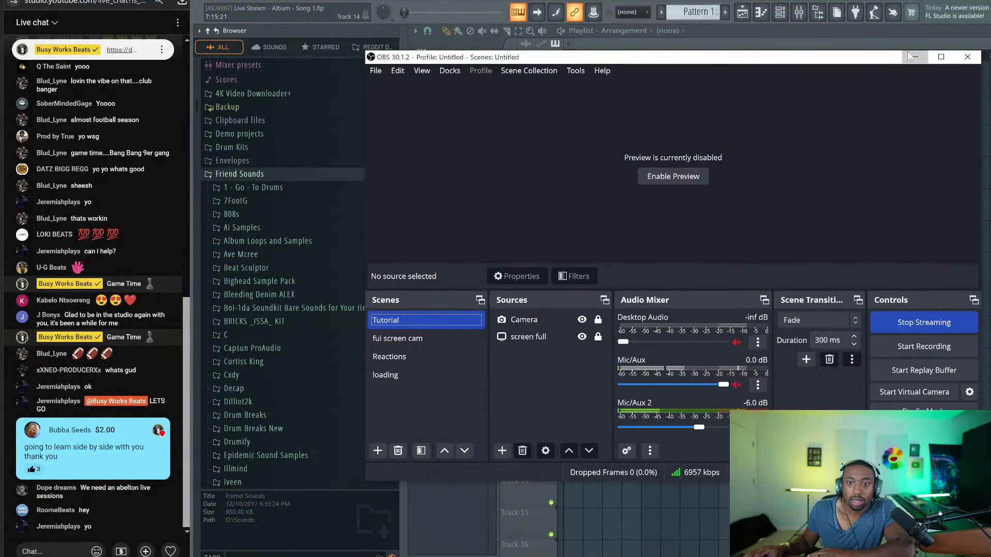
click(910, 56)
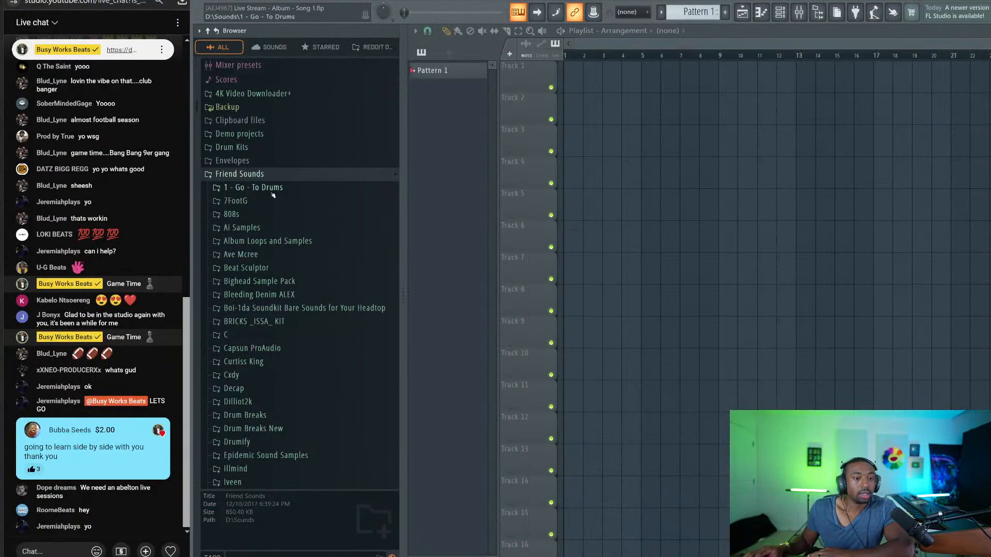
click(274, 247)
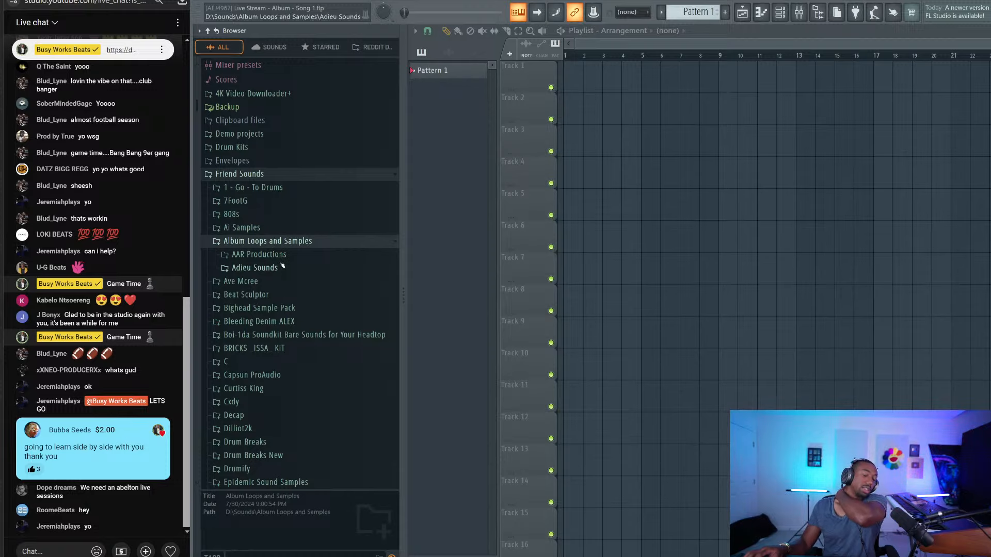
click(284, 254)
click(294, 268)
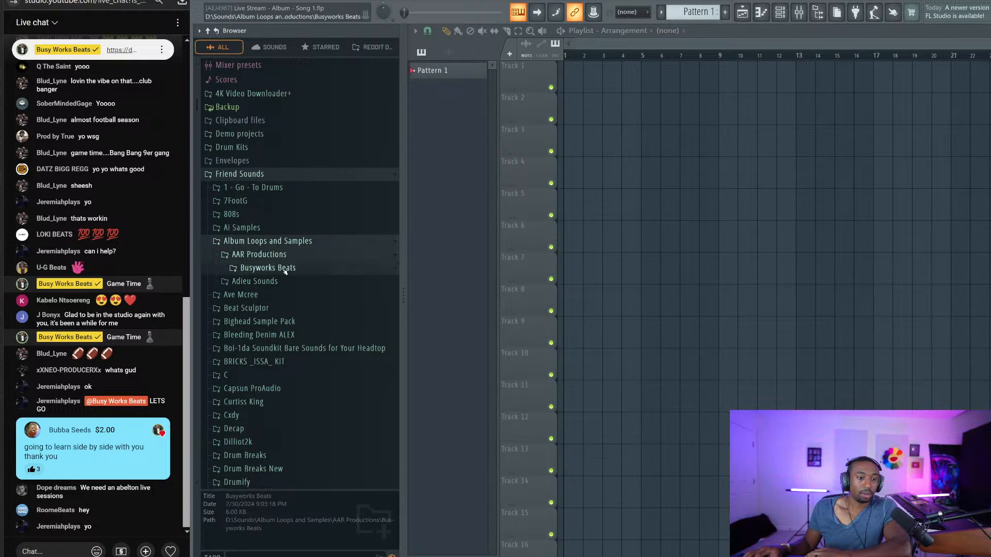
click(258, 281)
click(258, 281)
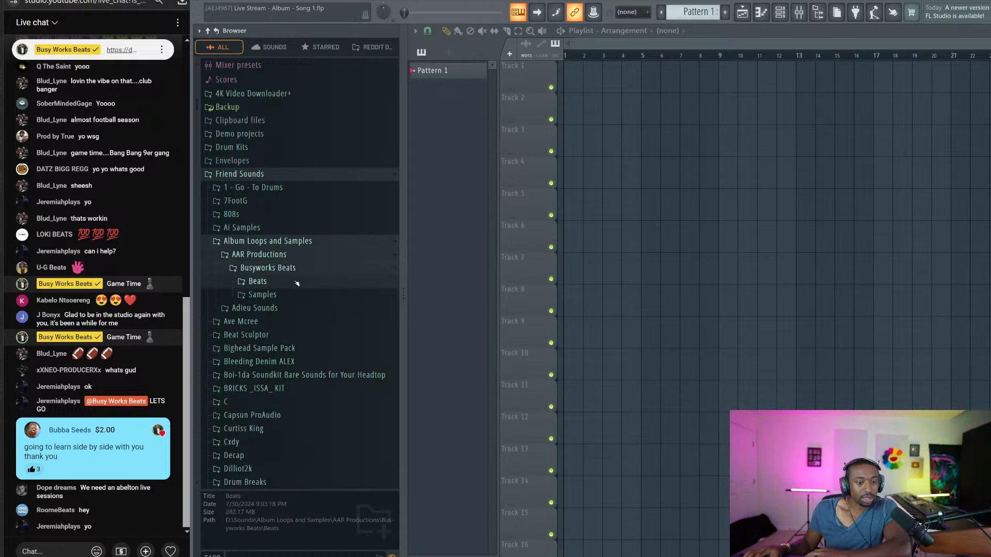
click(263, 295)
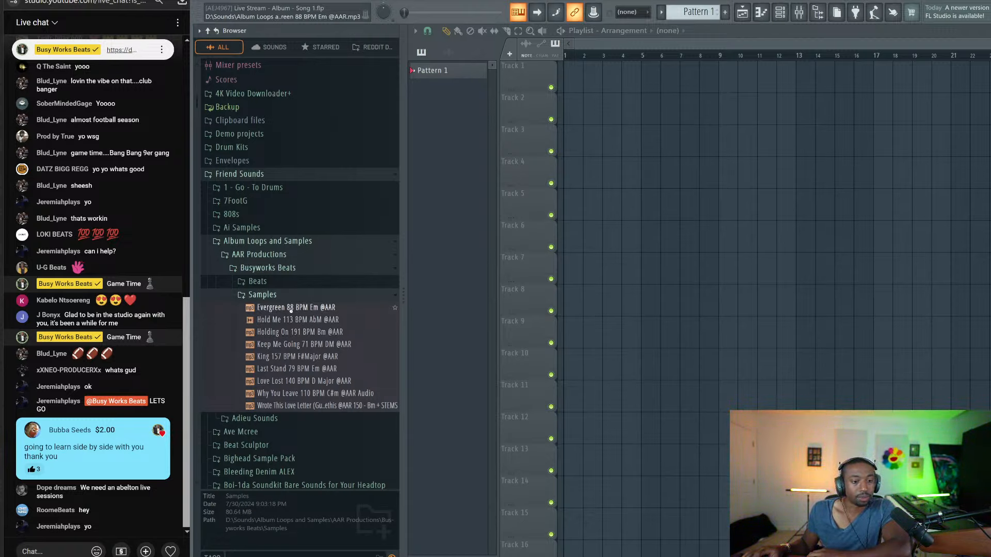
click(292, 308)
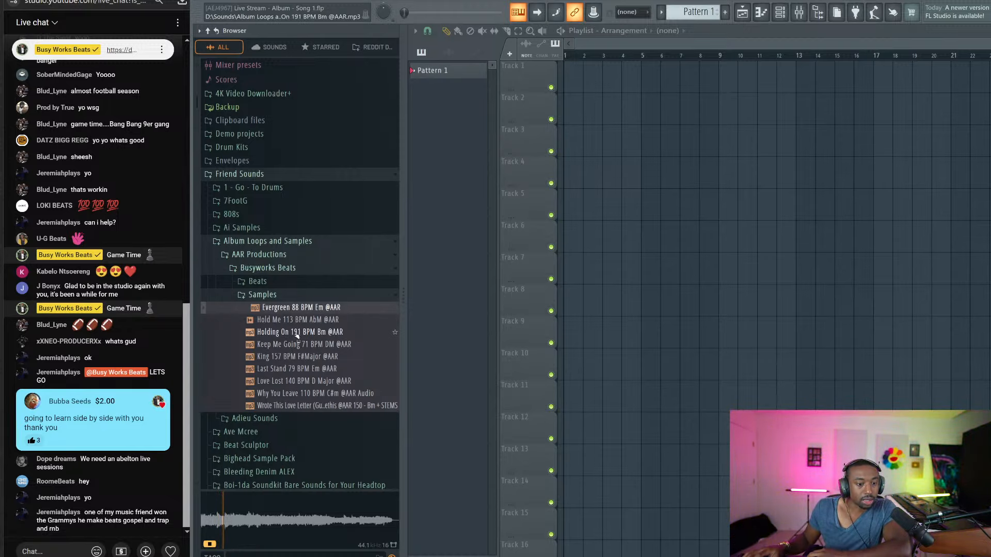
Bring up OBS, toggle its preview on and off, and return to FL Studio
click(762, 555)
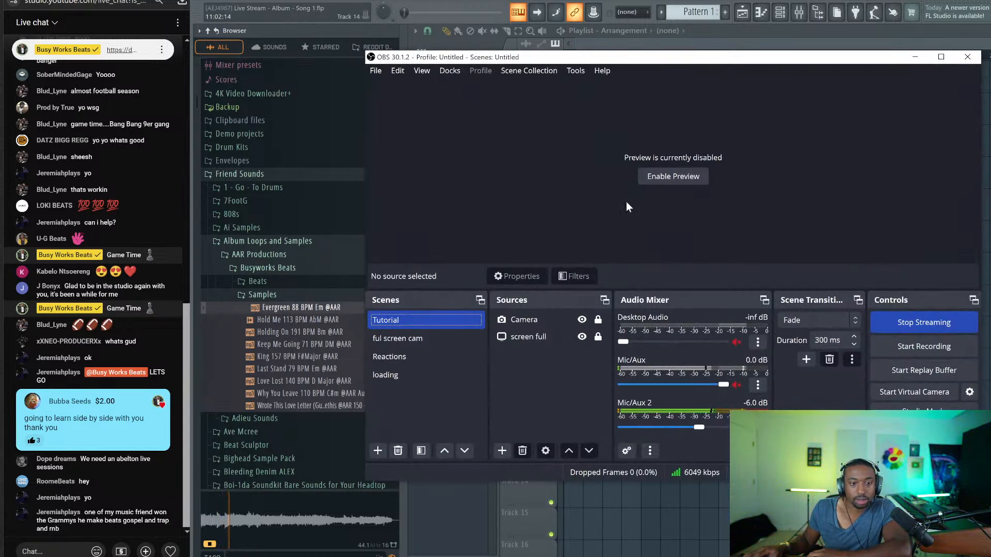
click(655, 177)
right_click(657, 178)
click(676, 186)
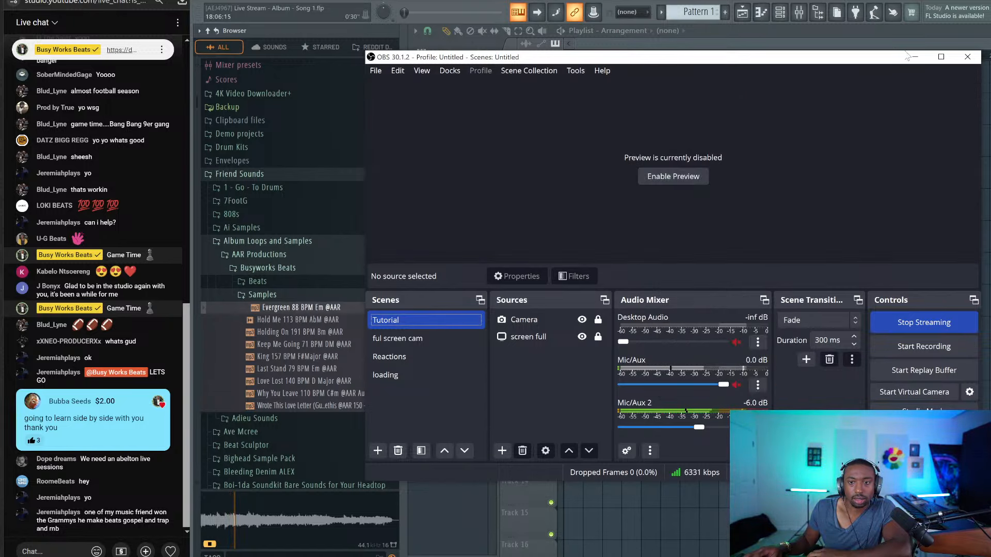
click(912, 56)
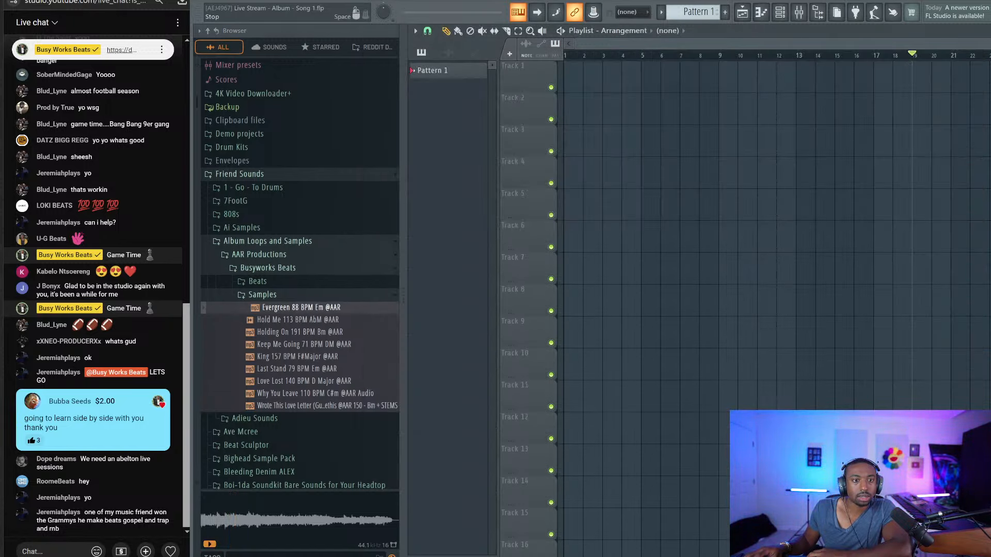
click(762, 555)
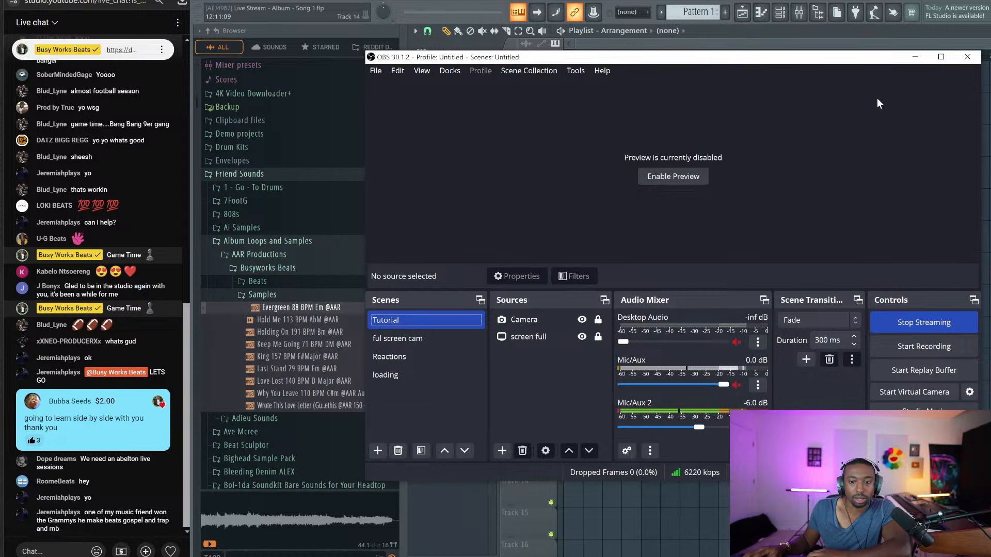
click(914, 58)
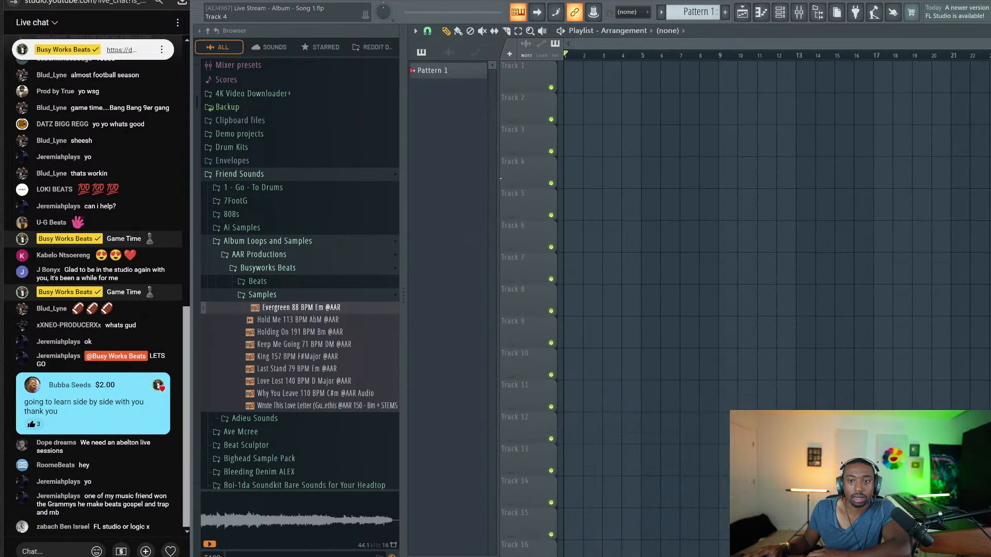
click(310, 322)
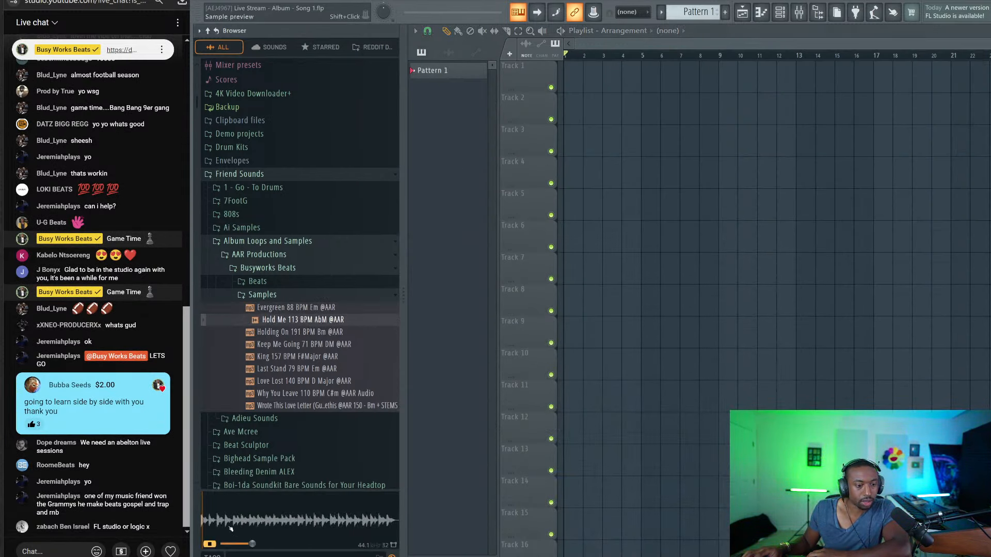
mouse_move(257, 545)
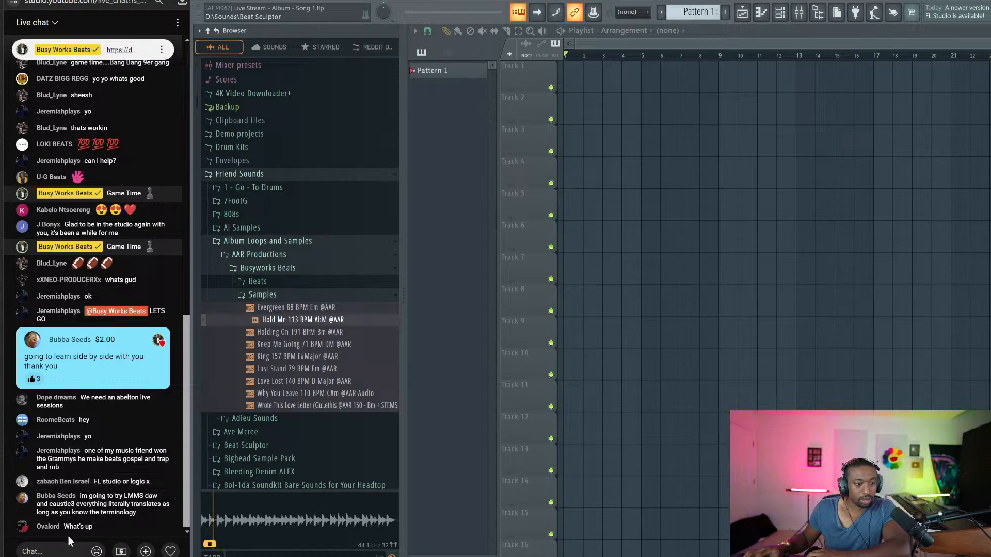
click(68, 550)
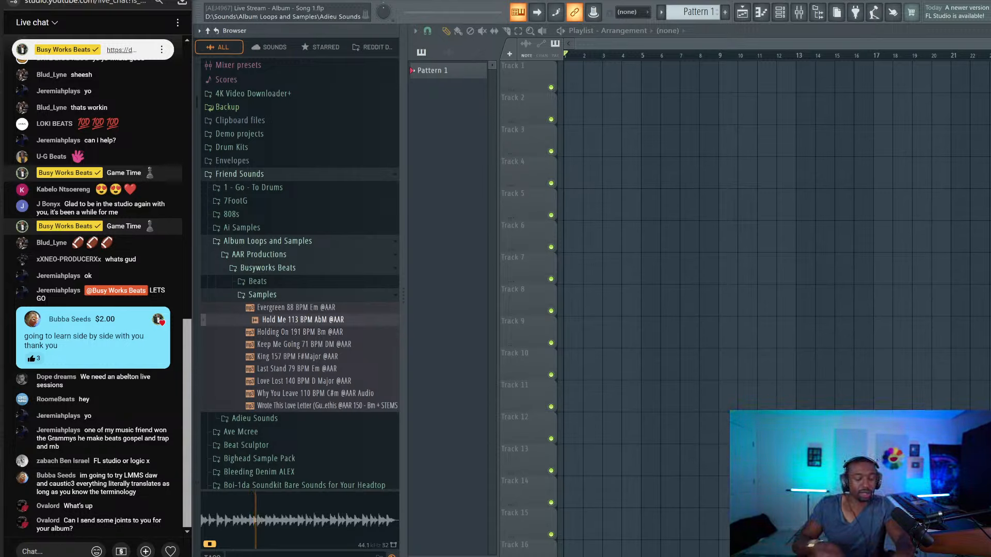
click(23, 551)
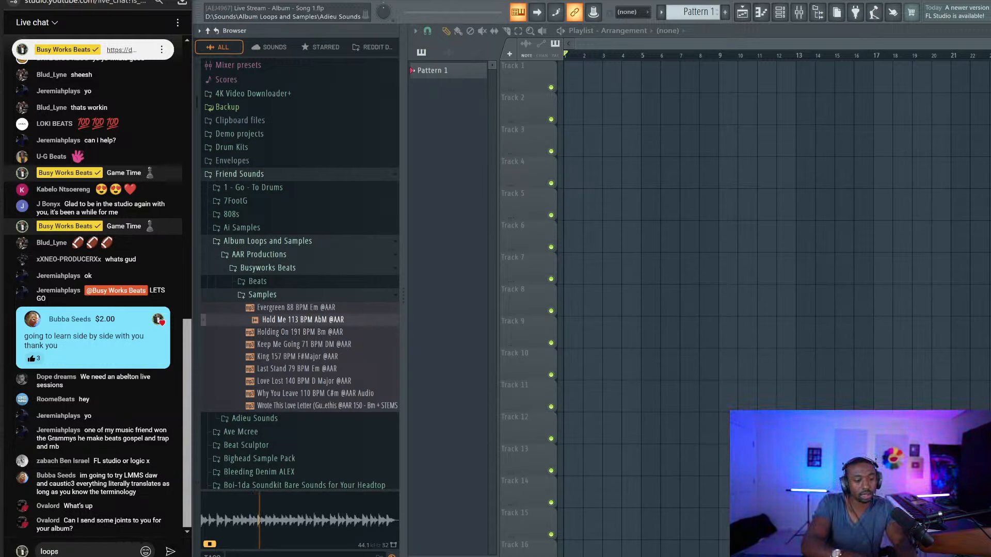
text(loops - discord)
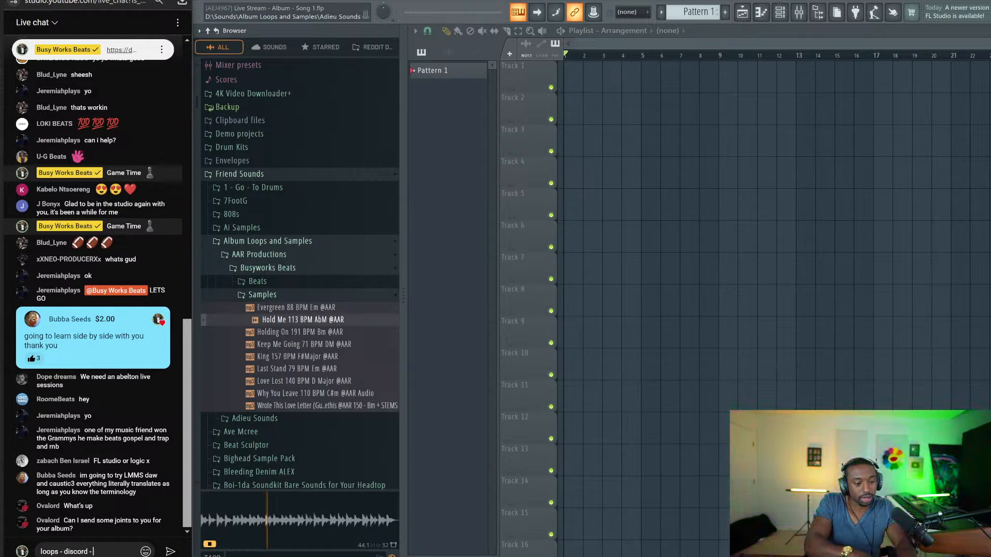
text( - https://idsc)
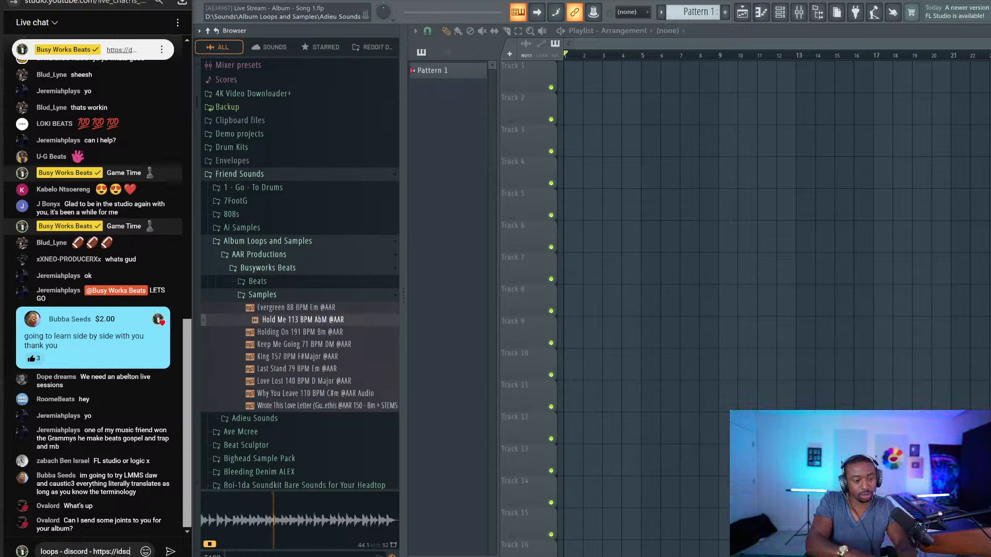
key(BackSpace)
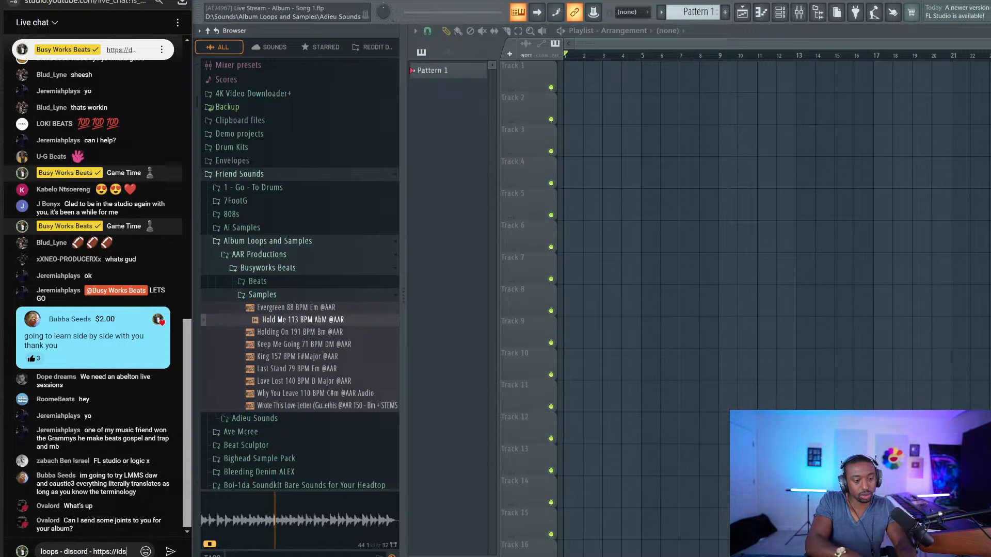
text(discord)
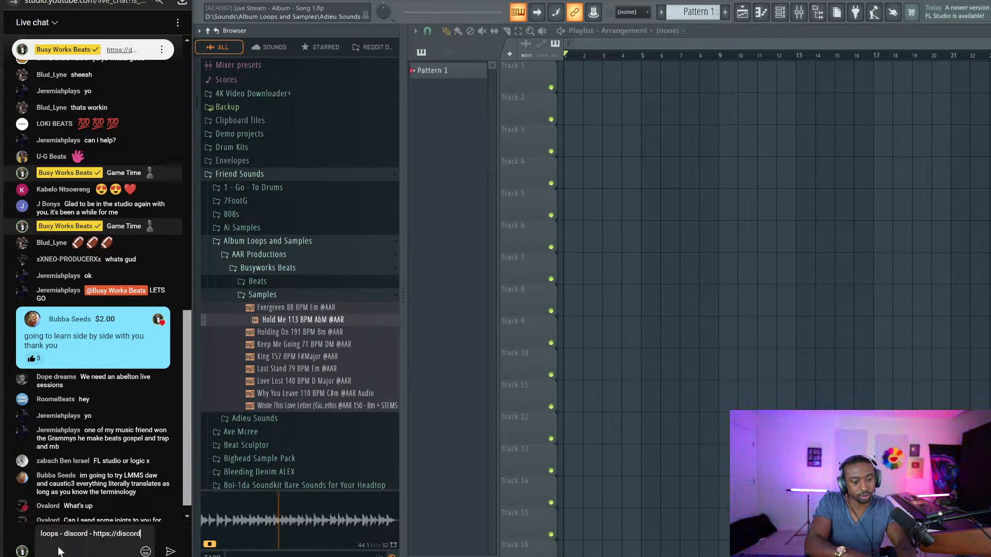
text(.gg/busyworksbeats)
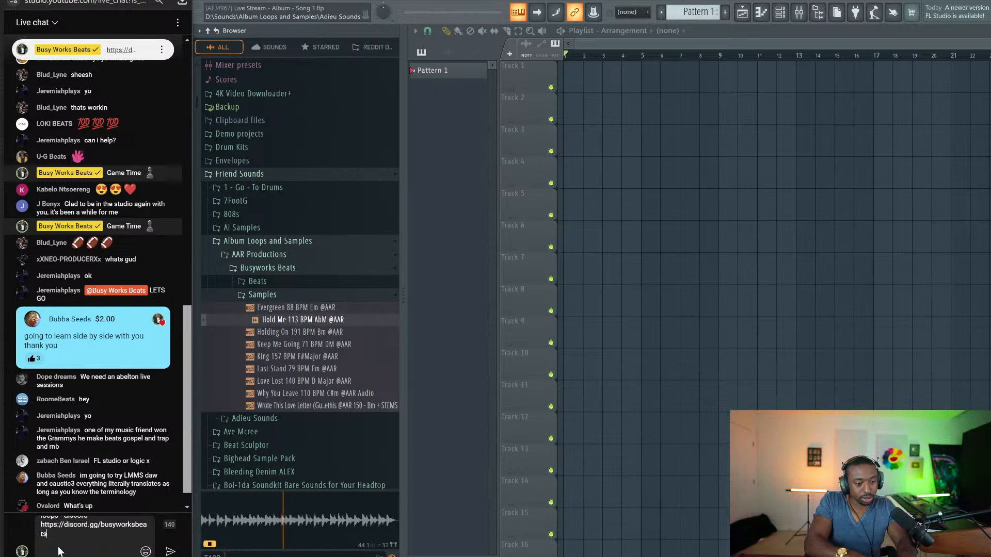
key(Return)
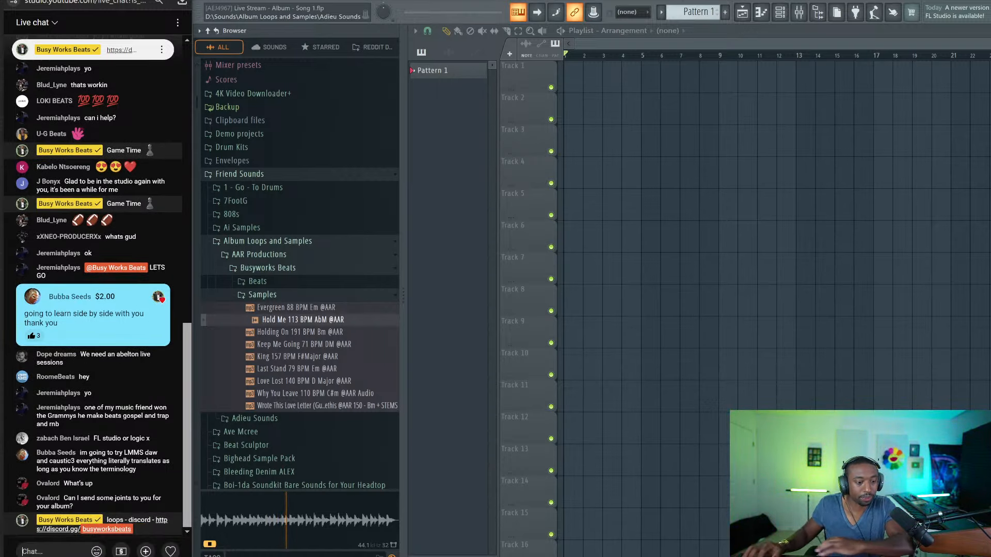
click(299, 332)
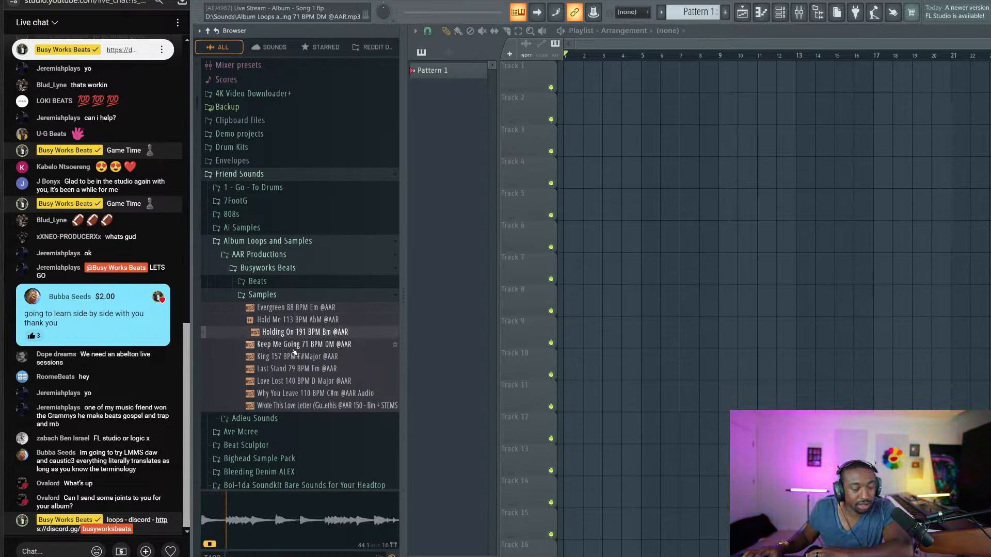
Open the Beats folder and preview Chapter One 140 BPM Em Prod AAR, including a point near the start of its waveform
click(268, 281)
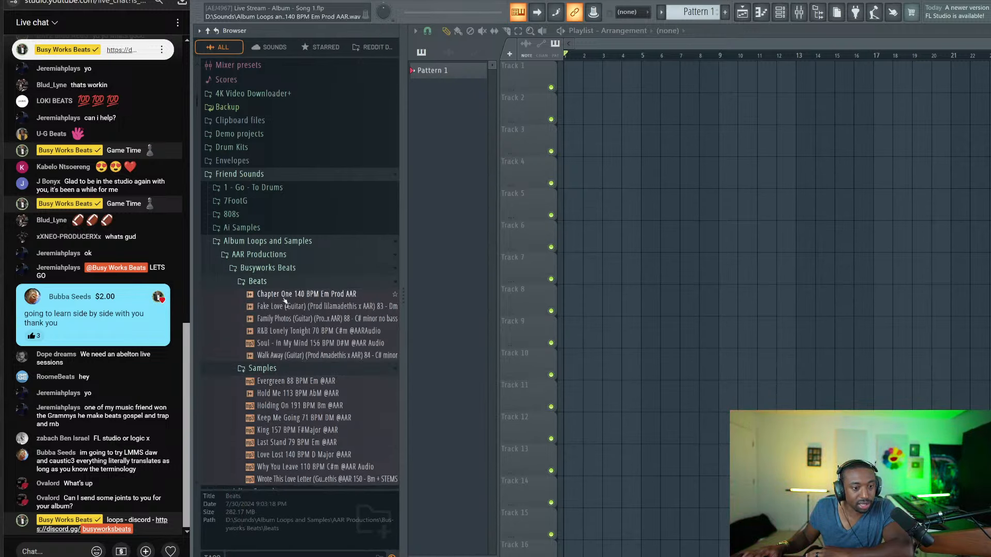
click(284, 297)
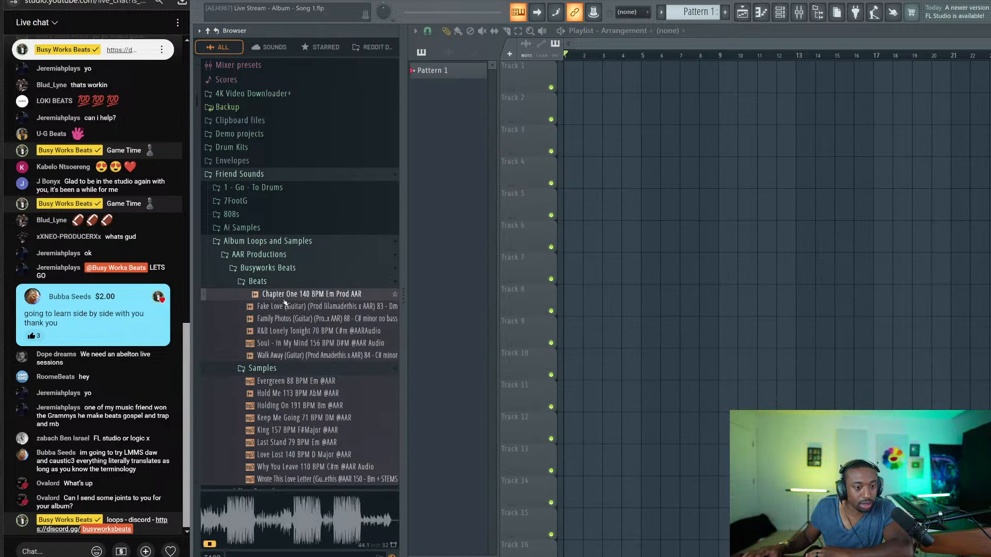
click(222, 508)
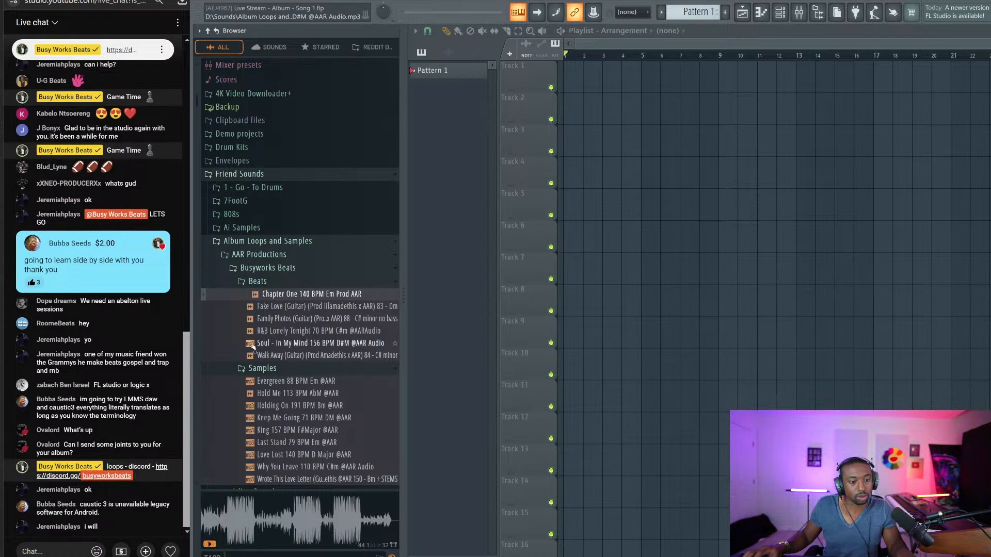
Collapse the Beats folder and preview Holding On, King 157 BPM and Keep Me Going 71 BPM from the Samples folder
click(278, 285)
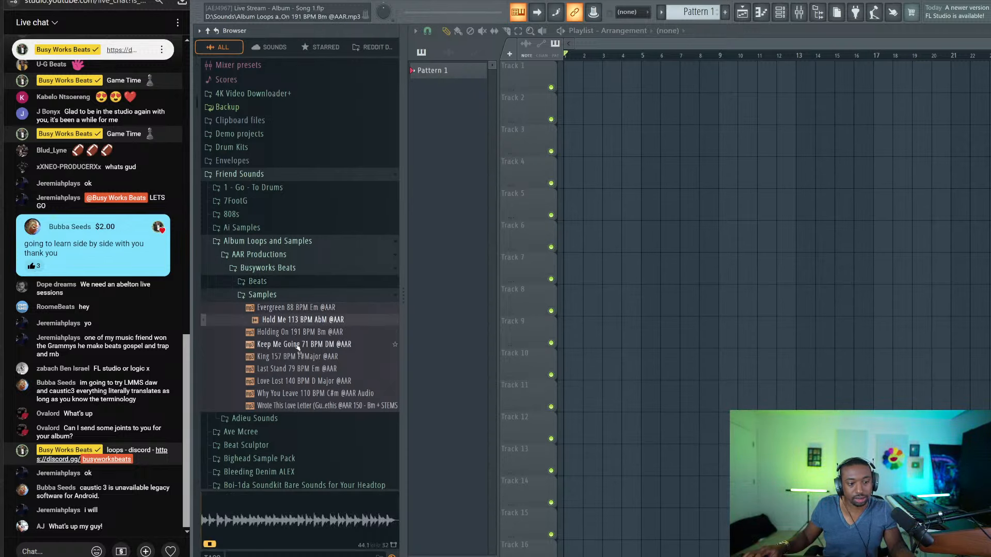
click(292, 332)
click(289, 355)
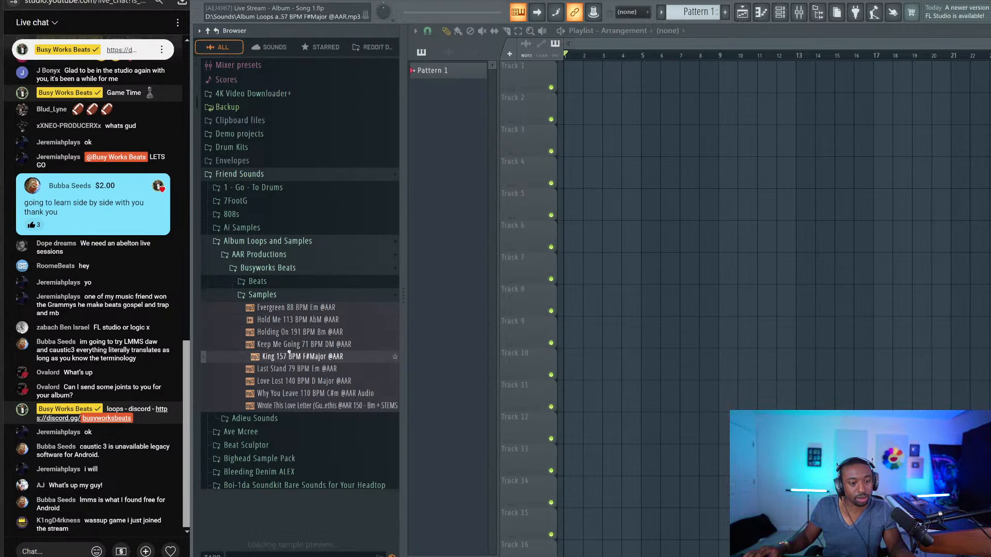
click(288, 343)
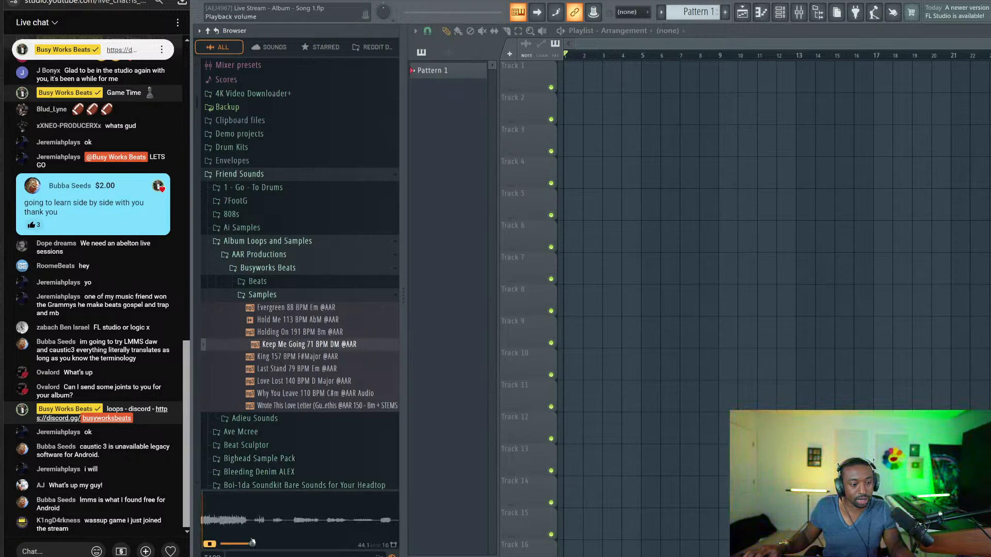
Preview King 157 BPM F#Major and Last Stand 79 BPM Em, skipping ahead to the louder part of Last Stand
click(302, 357)
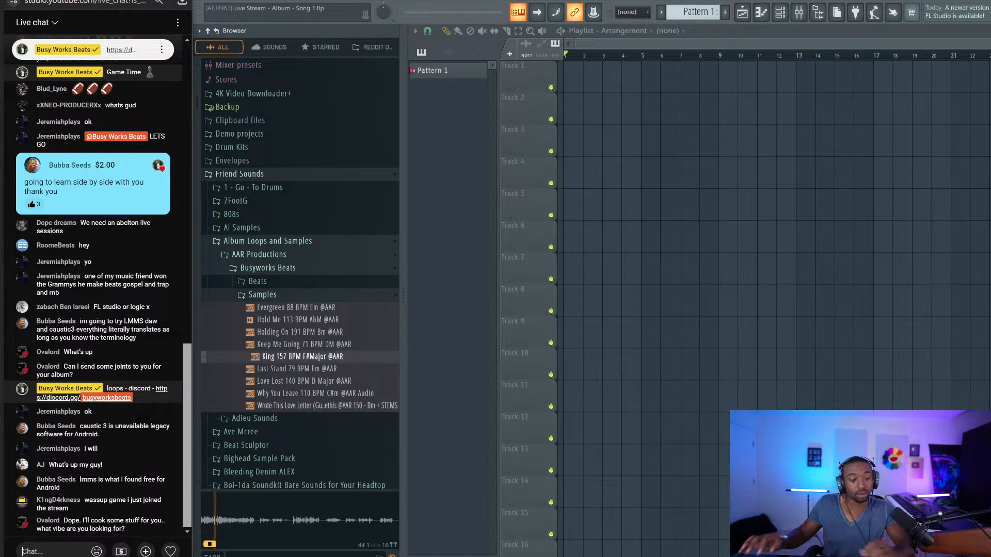
click(313, 374)
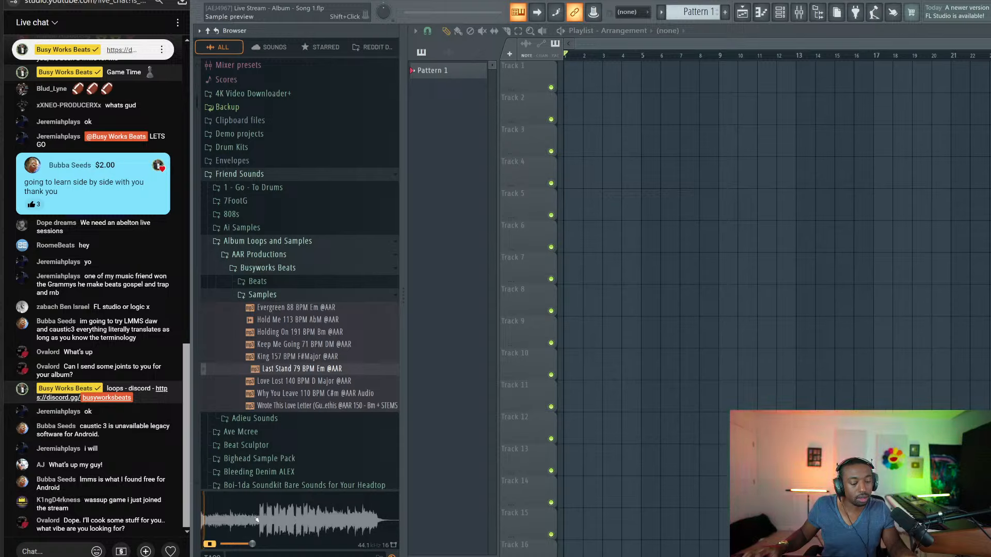
click(259, 518)
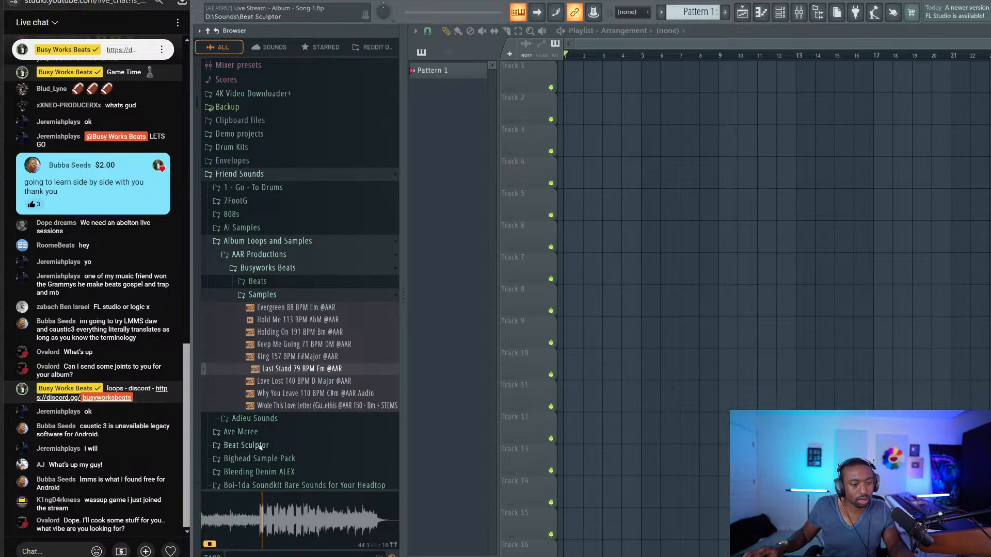
Preview Love Lost, Why You Leave and Wrote This Love Letter, and replay Hold Me and Holding On for comparison
click(268, 382)
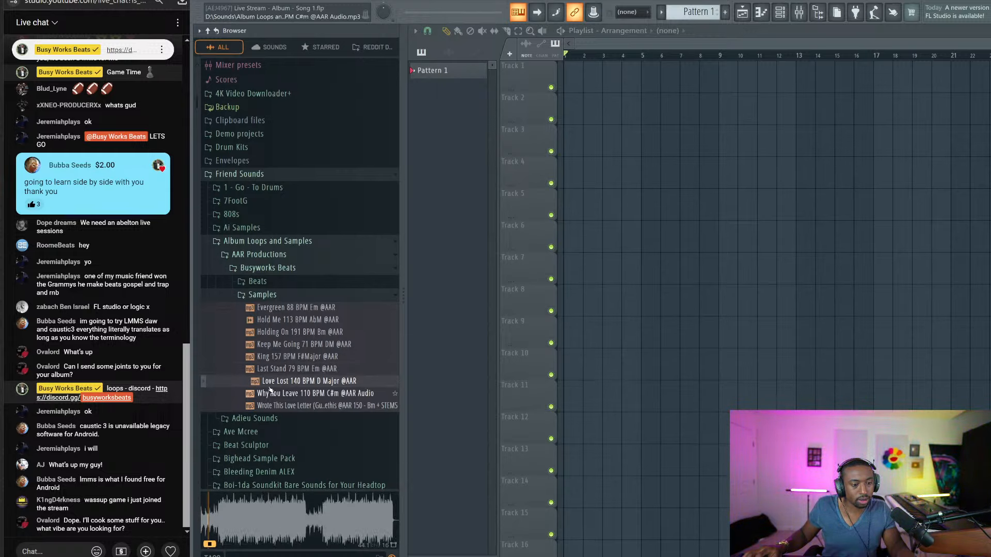
click(279, 393)
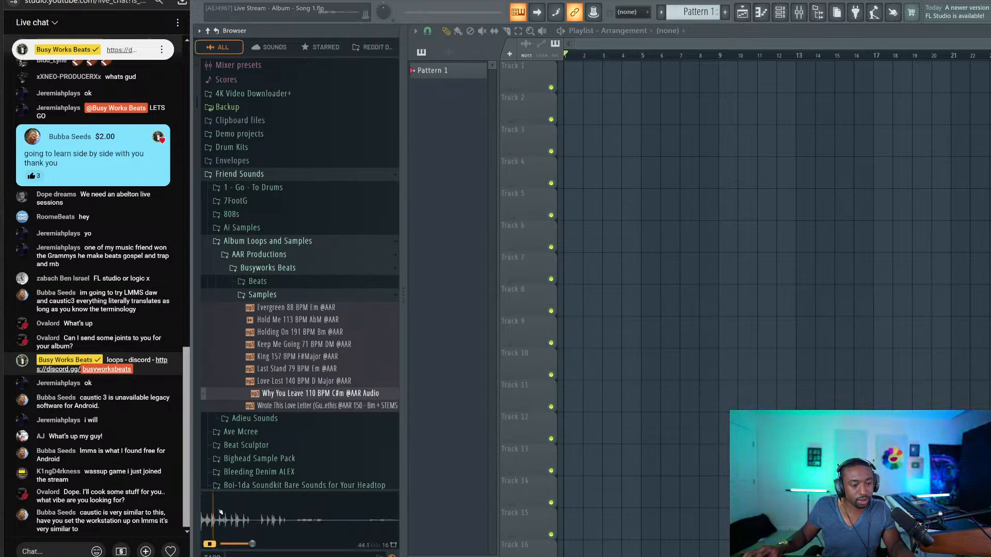
click(290, 407)
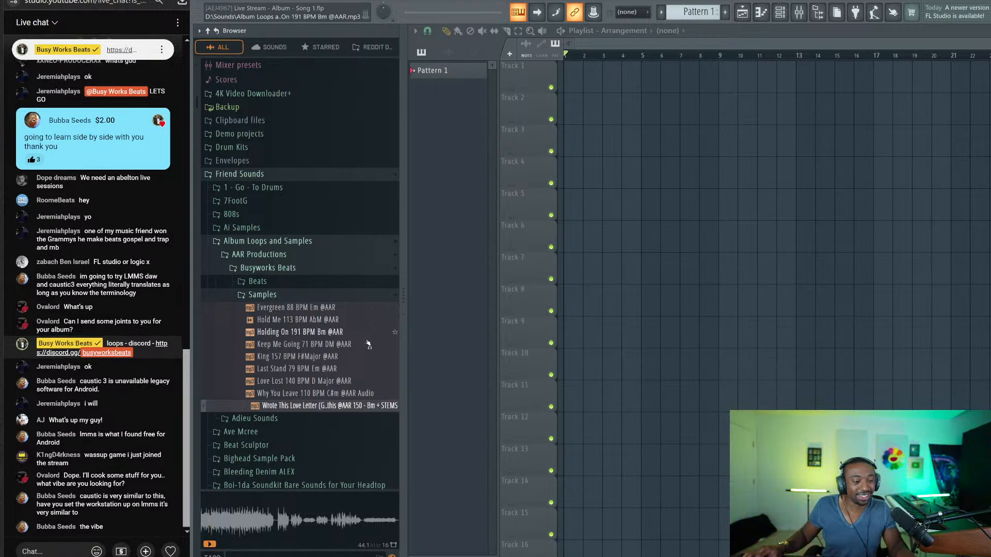
click(289, 319)
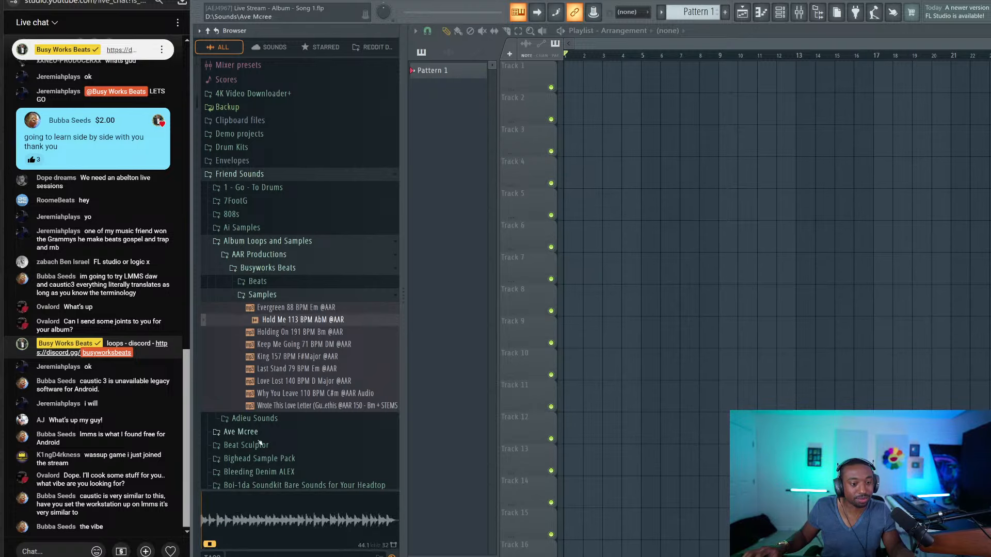
click(294, 332)
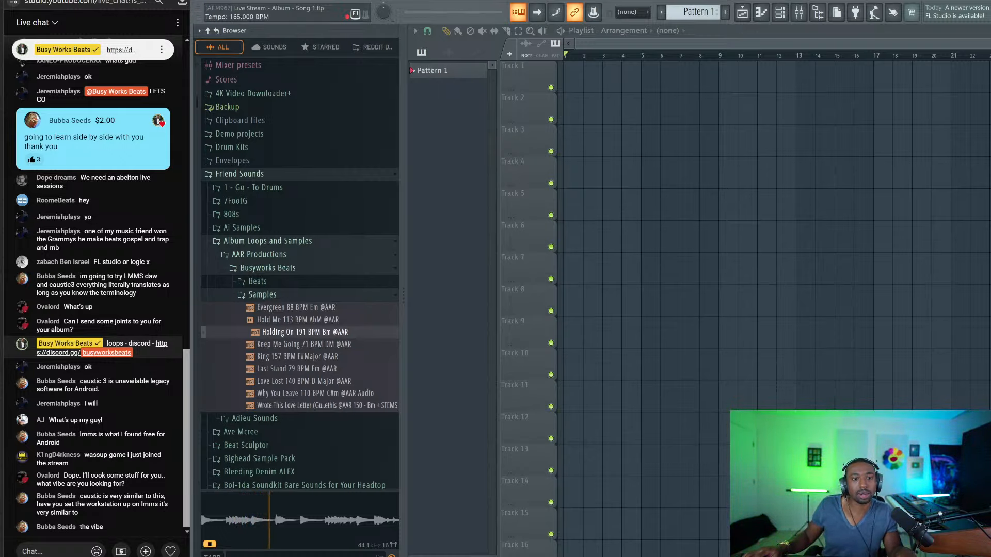
drag(485, 4, 485, 0)
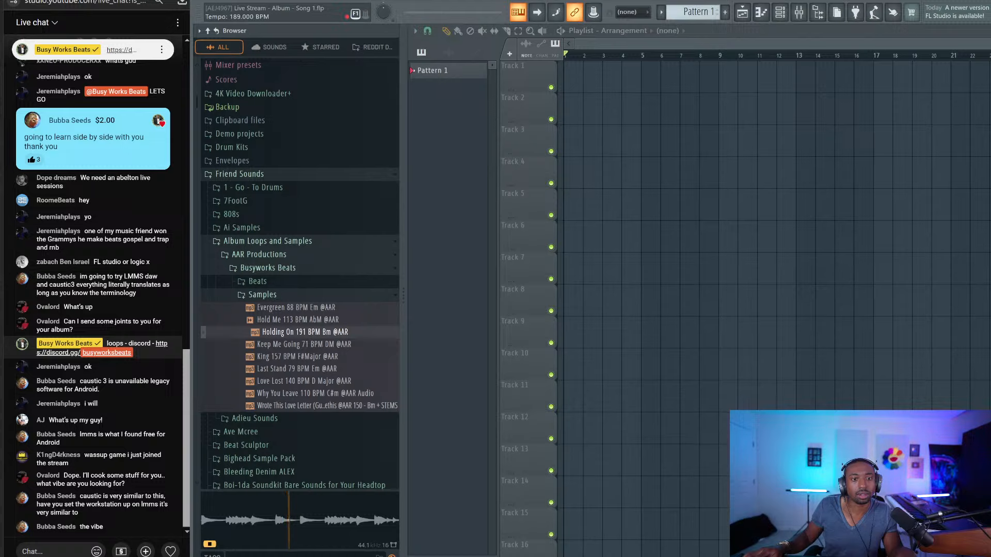
drag(305, 332, 567, 77)
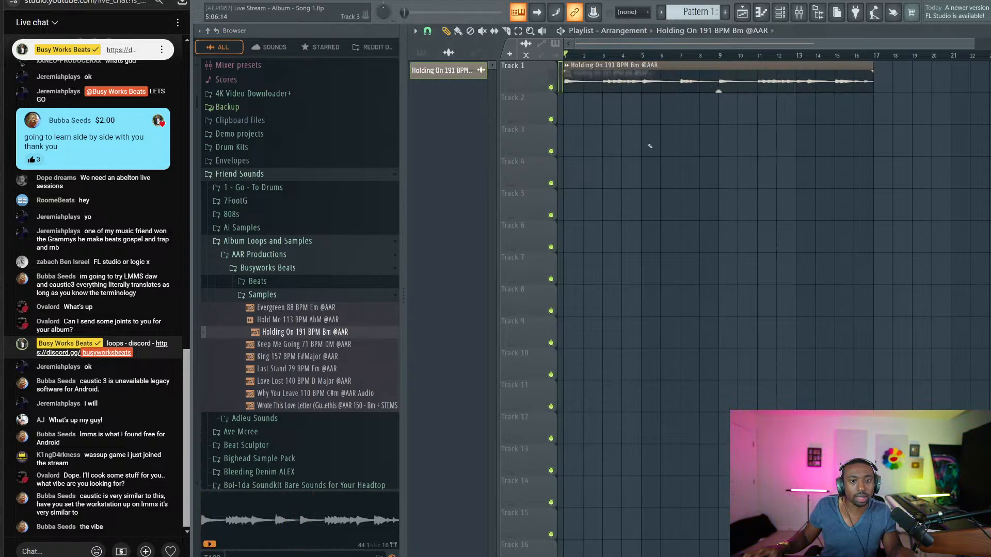
Switch the Holding On audio clip's time-stretching mode to Stretch and back to Resample, and close its settings
double_click(717, 81)
click(712, 143)
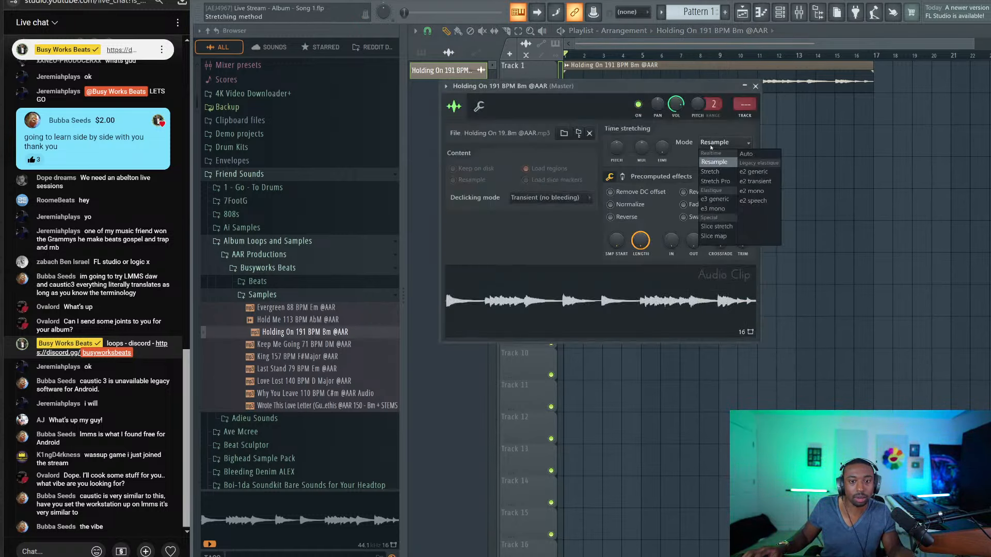
click(713, 172)
click(725, 144)
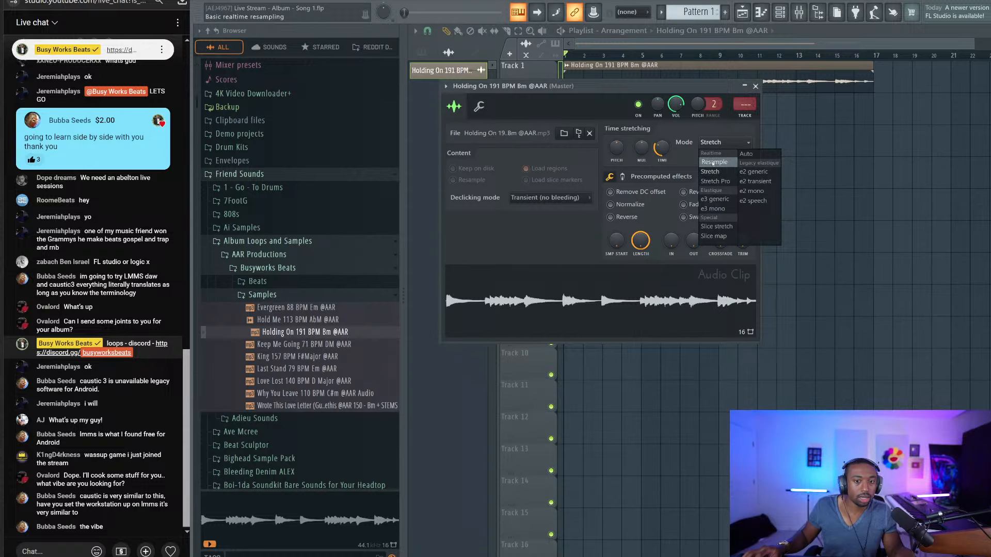
click(717, 160)
click(755, 86)
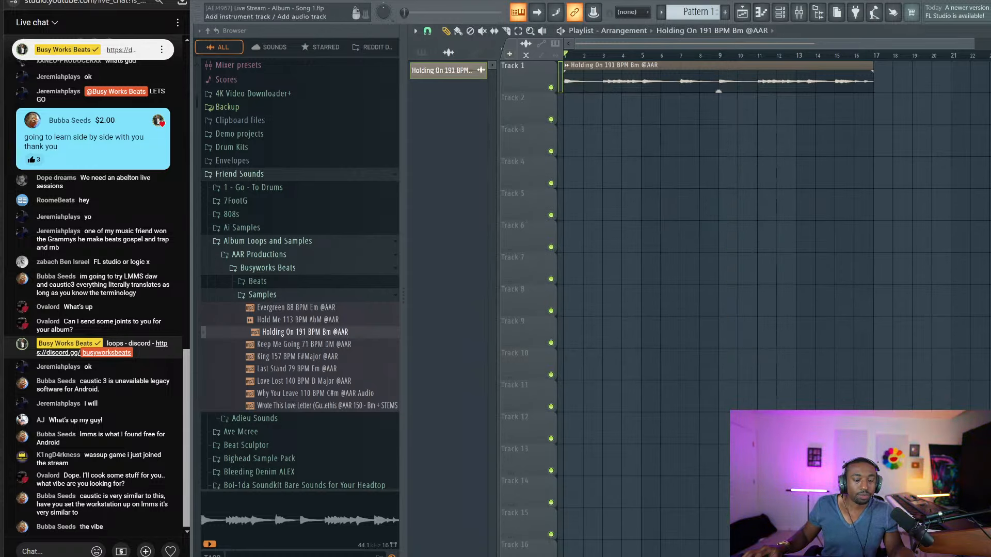
Play the arrangement and filter the Channel rack to the Unsorted channels
key(space)
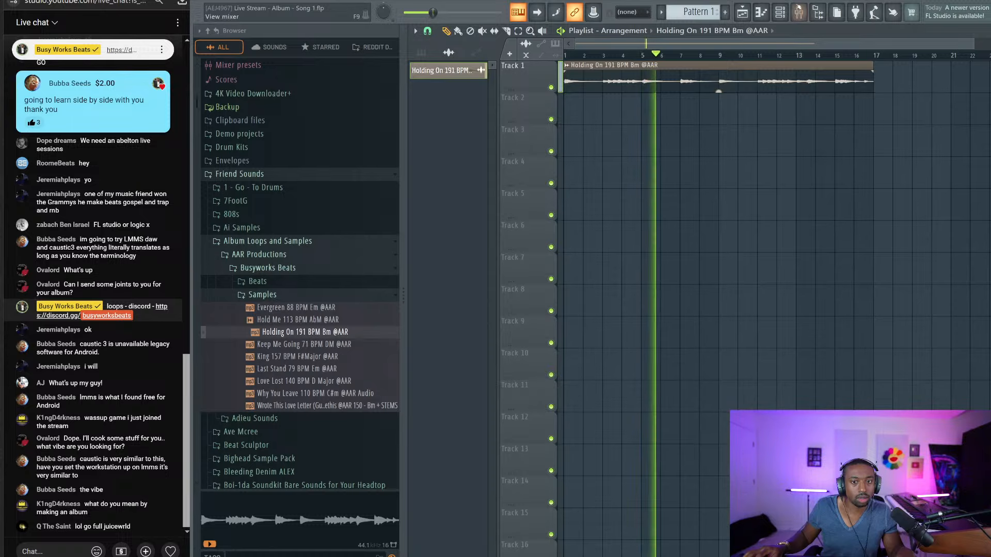
click(780, 11)
click(523, 49)
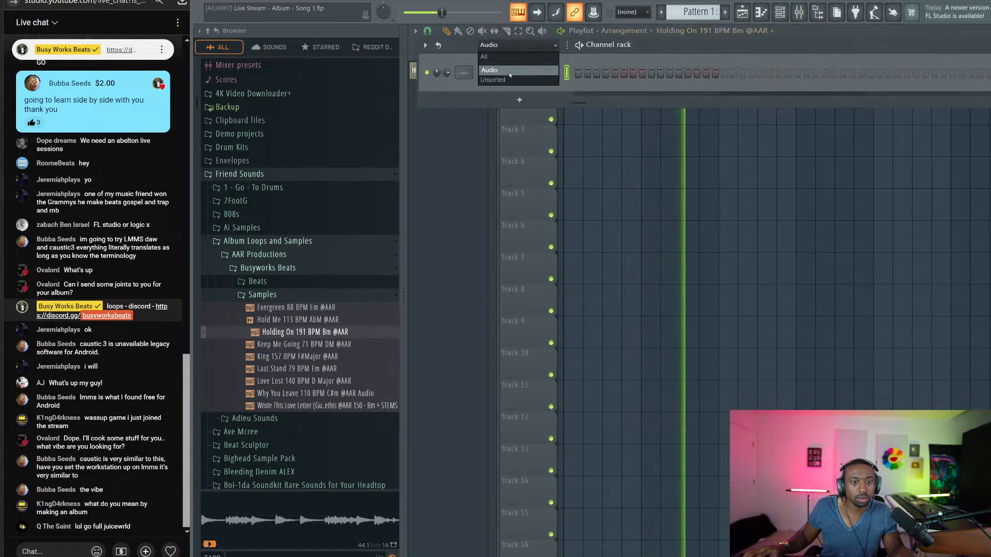
click(551, 73)
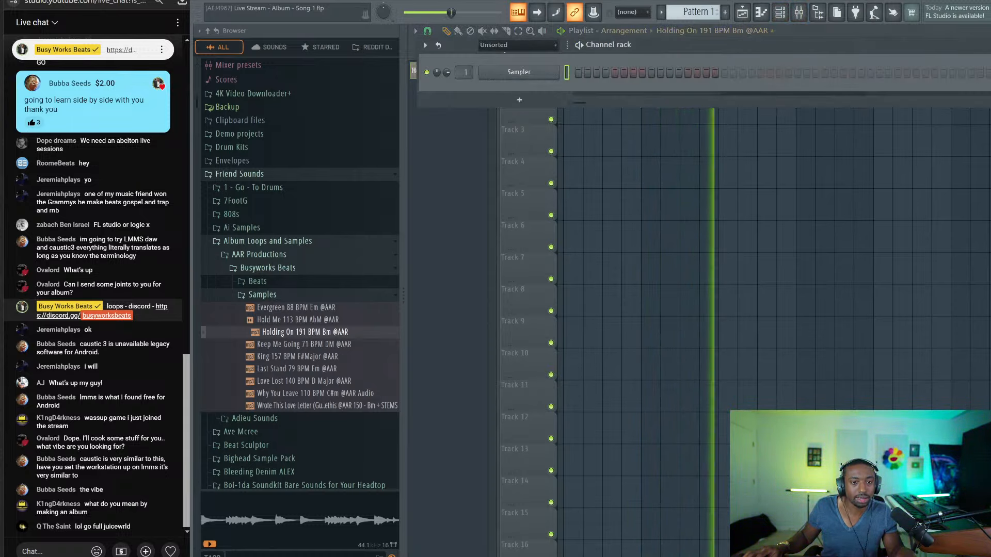
click(259, 255)
click(268, 189)
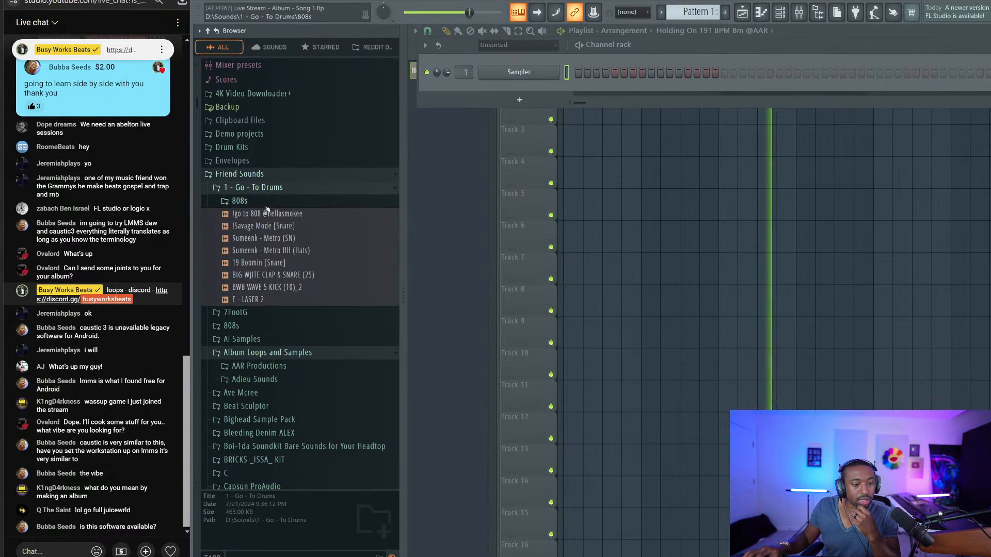
click(260, 213)
right_click(264, 213)
click(282, 227)
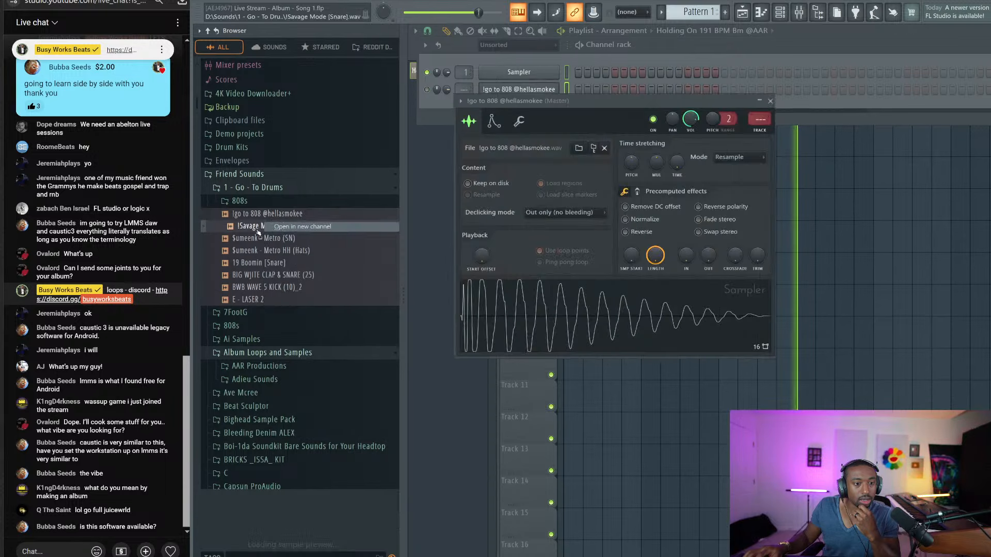
right_click(264, 226)
click(283, 239)
right_click(279, 252)
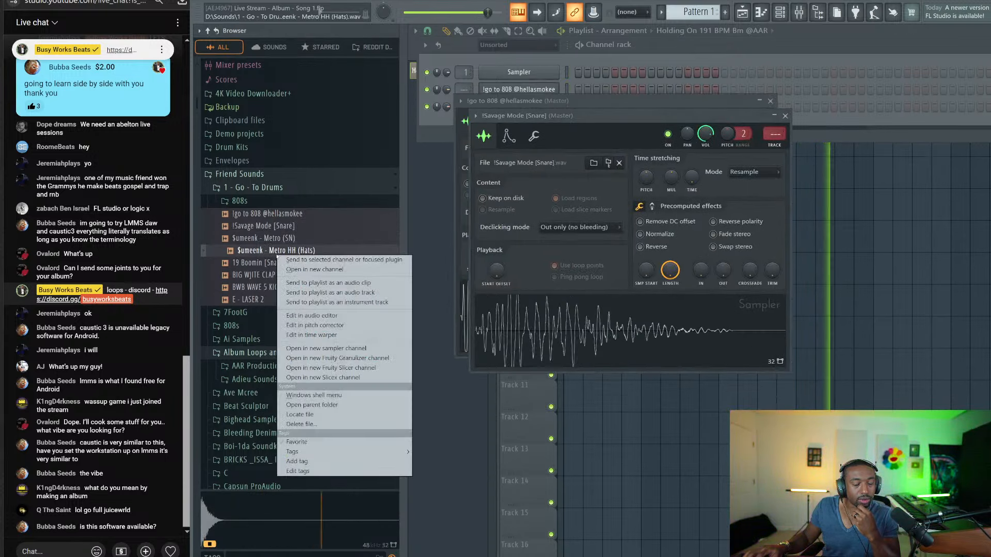
click(285, 260)
Delete the default Sampler channel, route the three drum channels to mixer tracks 2, 3 and 4, and stop playback with all windows closed
right_click(537, 72)
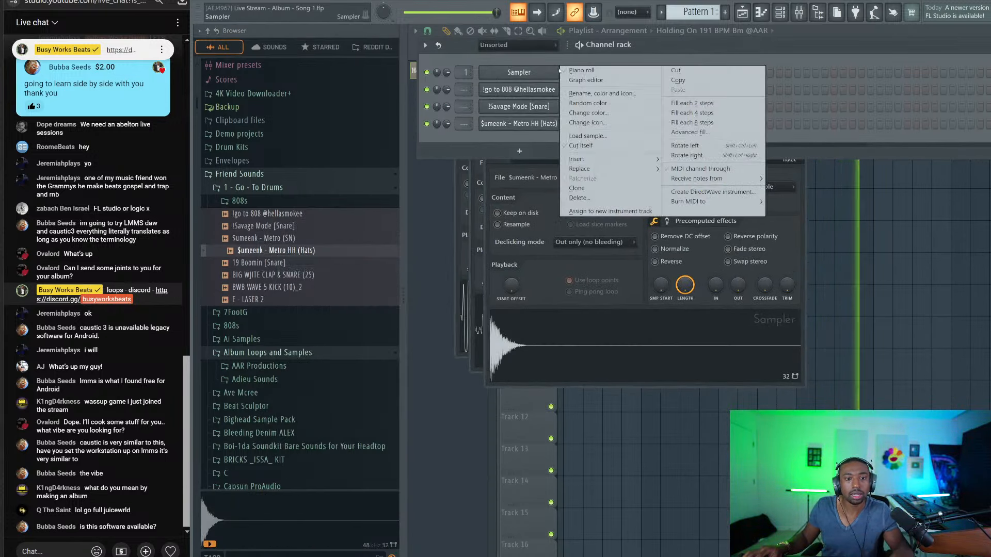
click(575, 198)
double_click(566, 73)
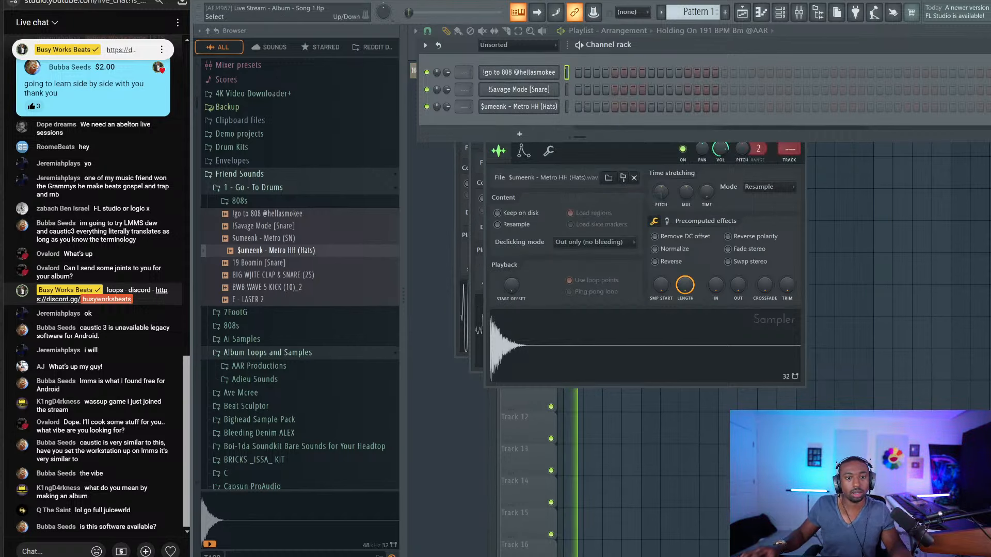
key(ctrl+l)
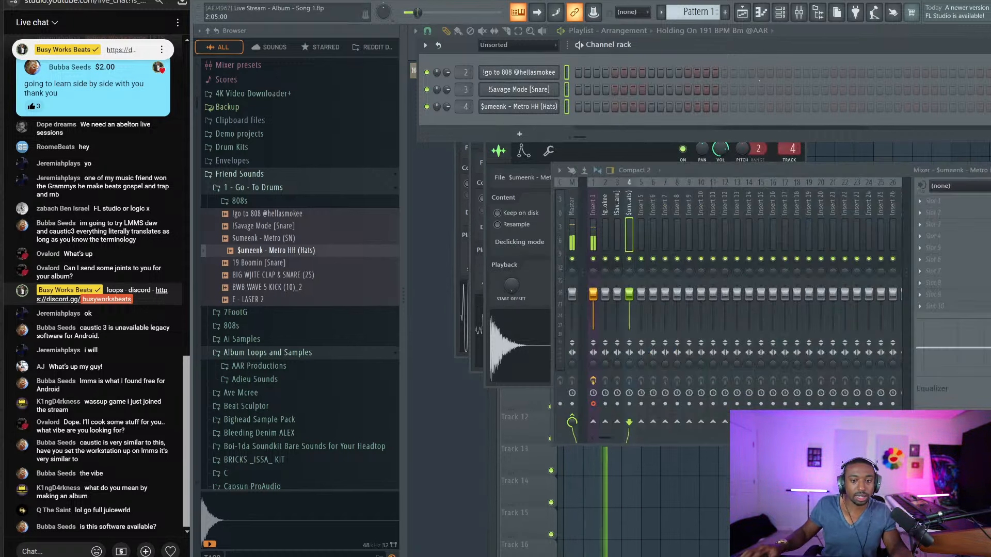
key(F12)
key(space)
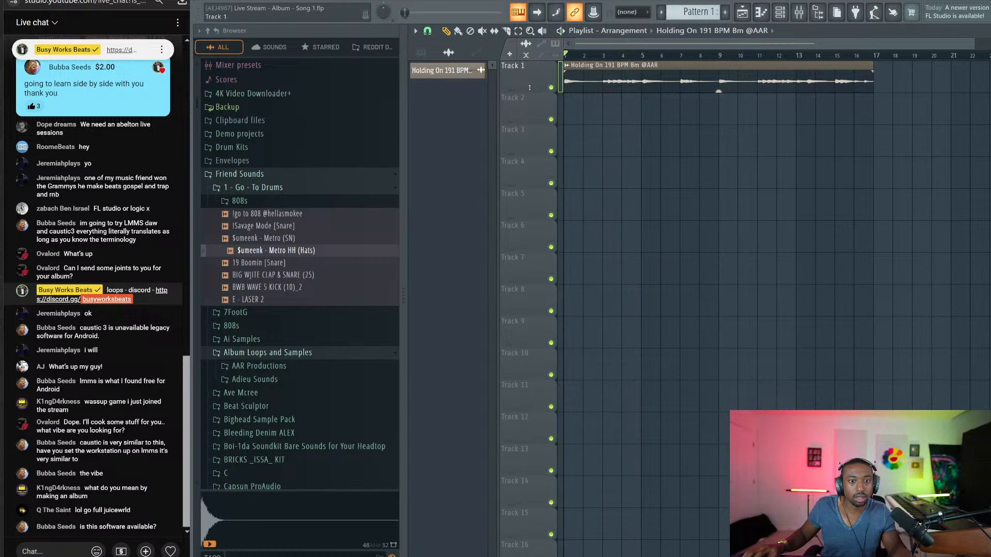
Place Pattern 1 on Track 2 at bar 1, extend it to four bars, and save the project
click(421, 52)
drag(433, 70, 566, 100)
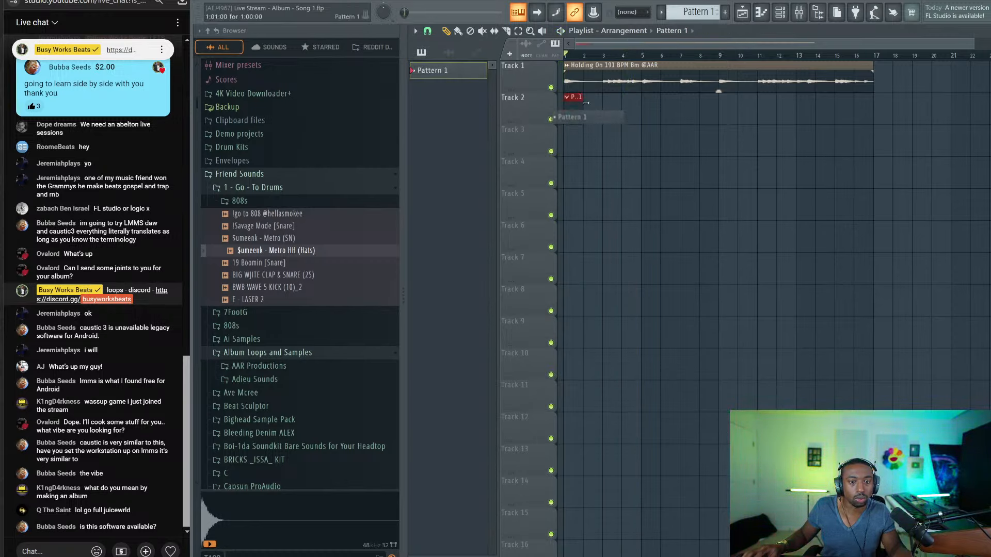
drag(638, 105, 640, 106)
key(ctrl+s)
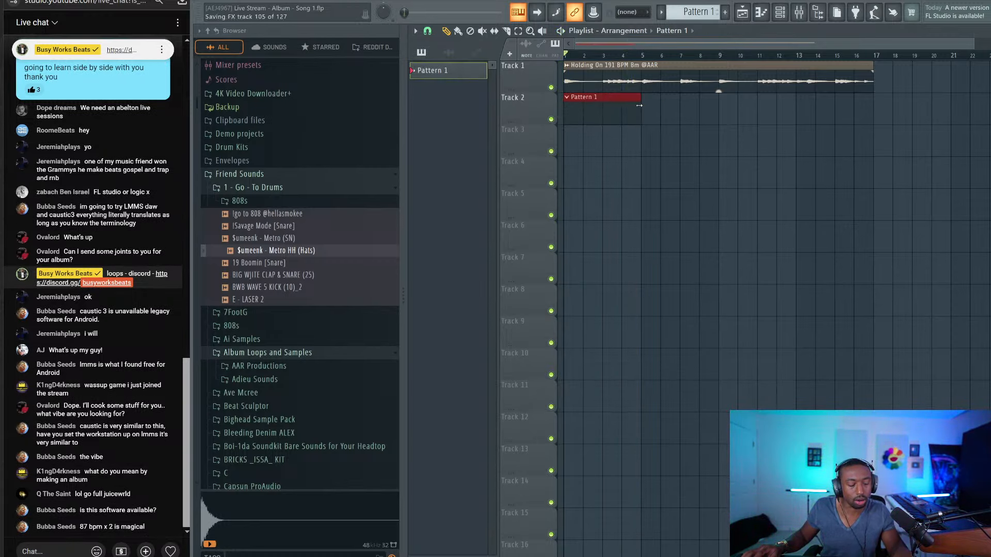
Program 808 hits on steps 1, 7 and 13 and snare hits on steps 9 and 25, and stop playback
key(F6)
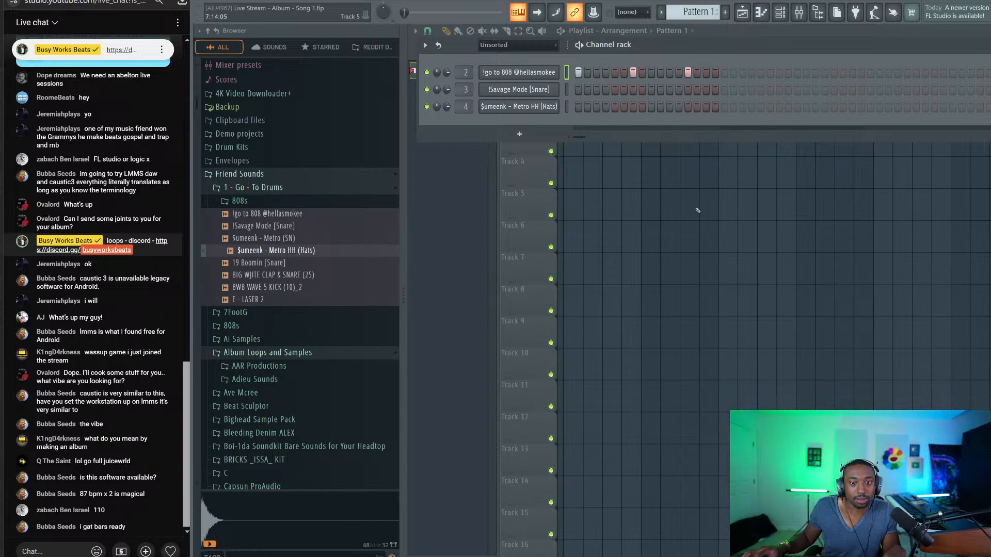
key(F6)
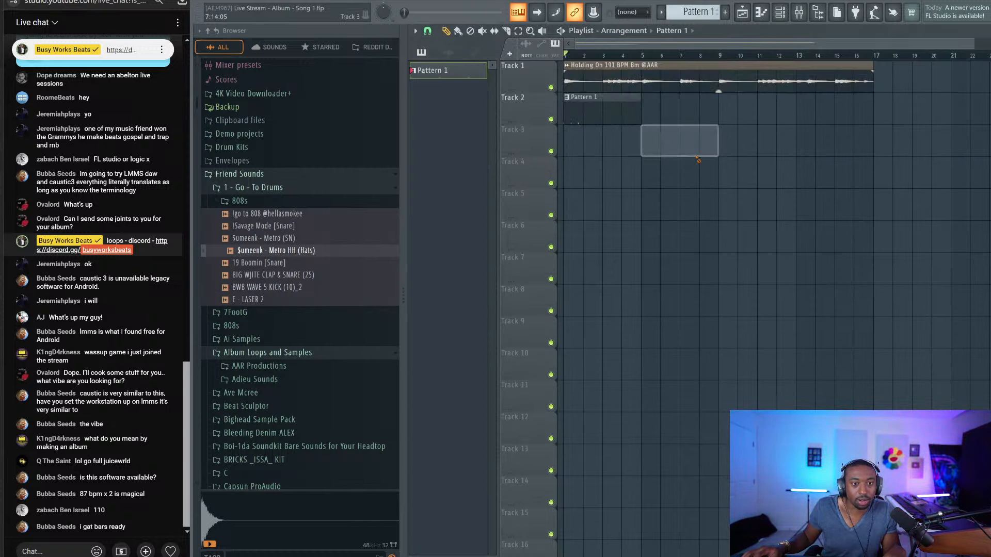
key(F6)
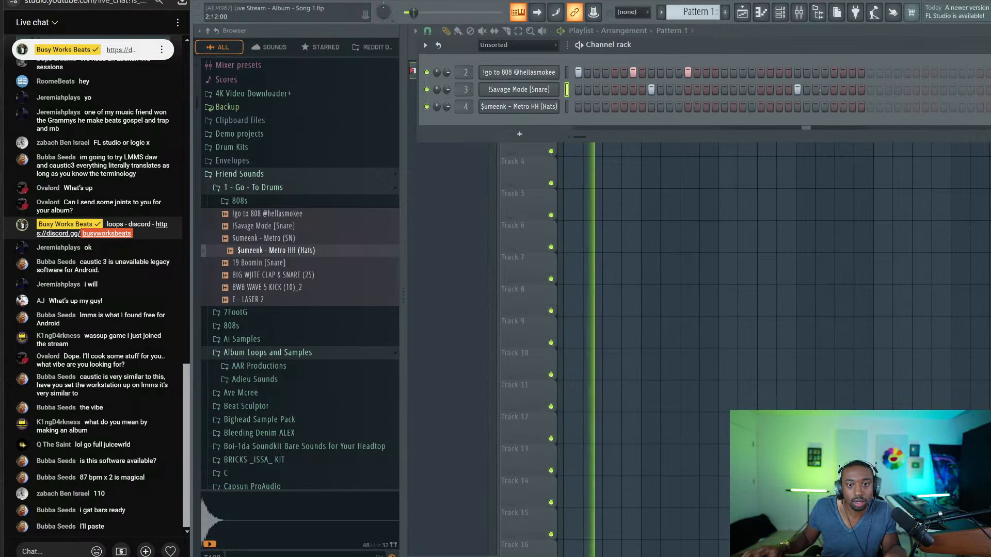
key(space)
Load E - LASER 2 from the 1 - Go - To Drums folder into a new channel and place hits on steps 21 and 23
right_click(285, 300)
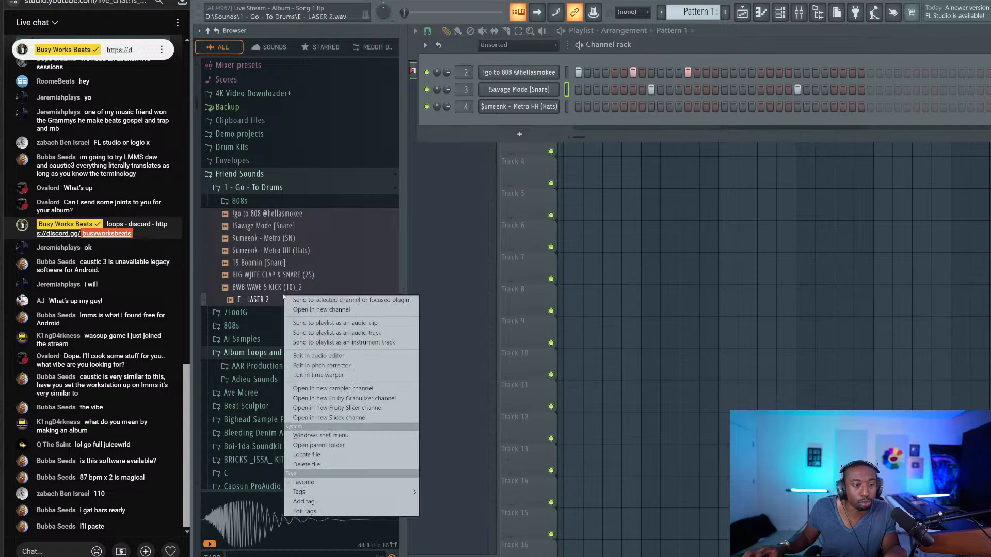
click(309, 310)
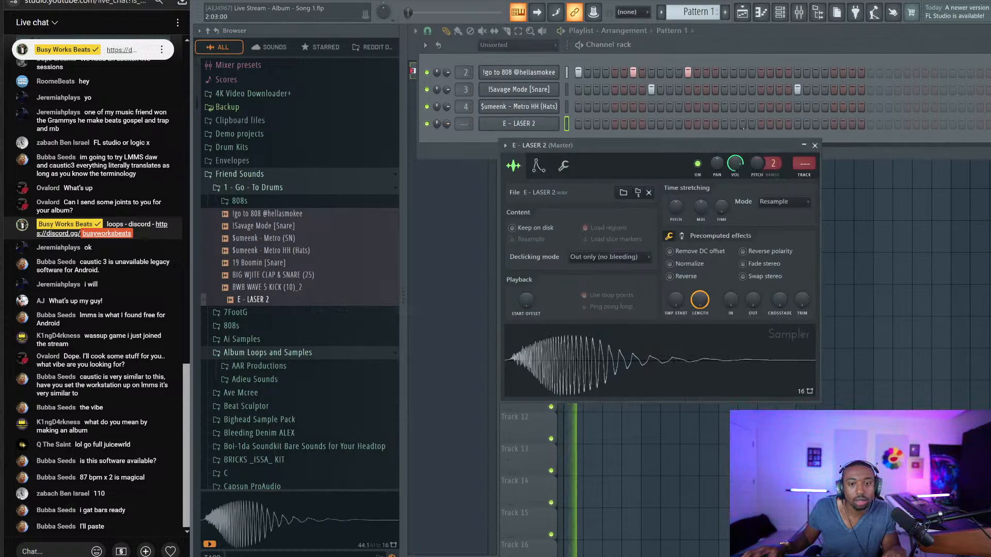
click(761, 123)
click(779, 124)
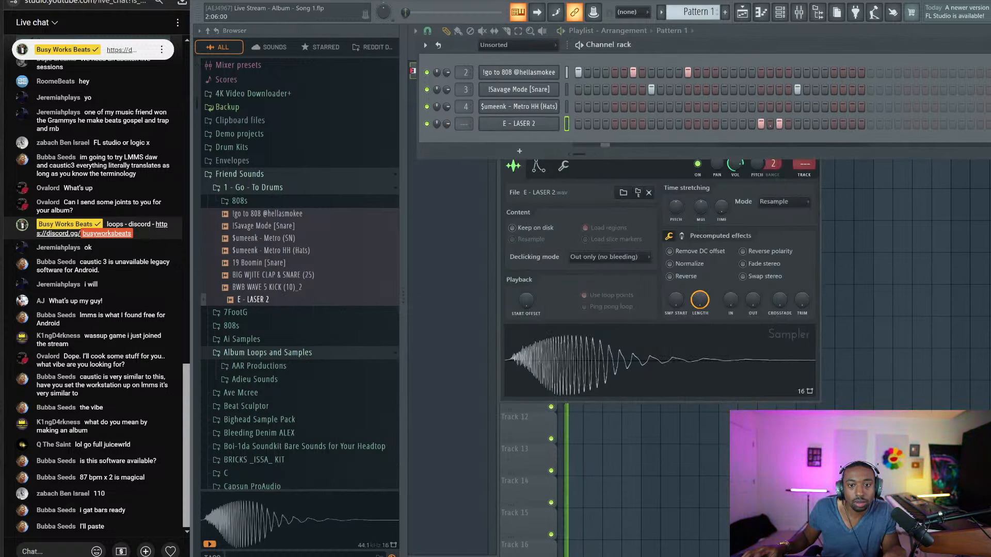
Route the E - LASER 2 channel to mixer track 5 and clear the browser and open windows off the playlist
double_click(464, 124)
click(818, 12)
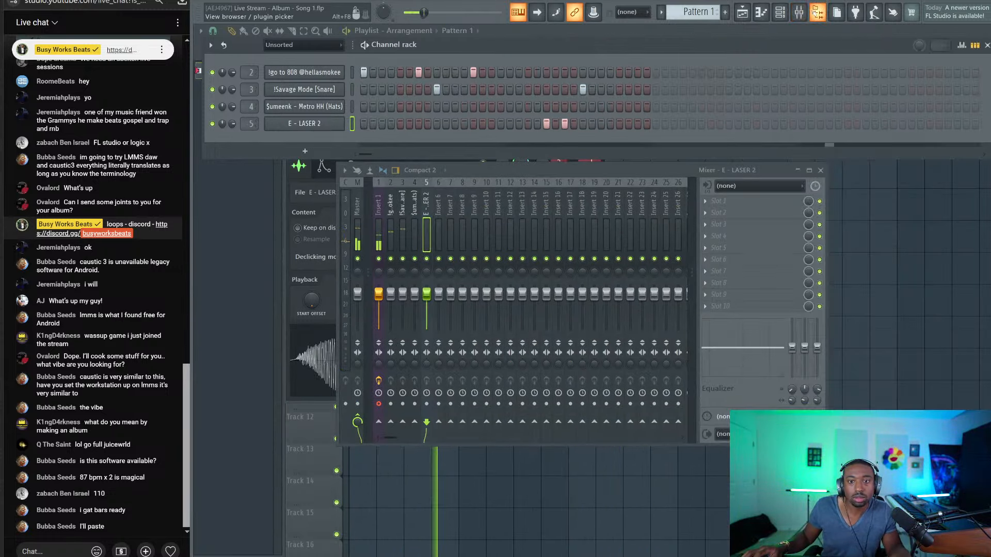
click(889, 238)
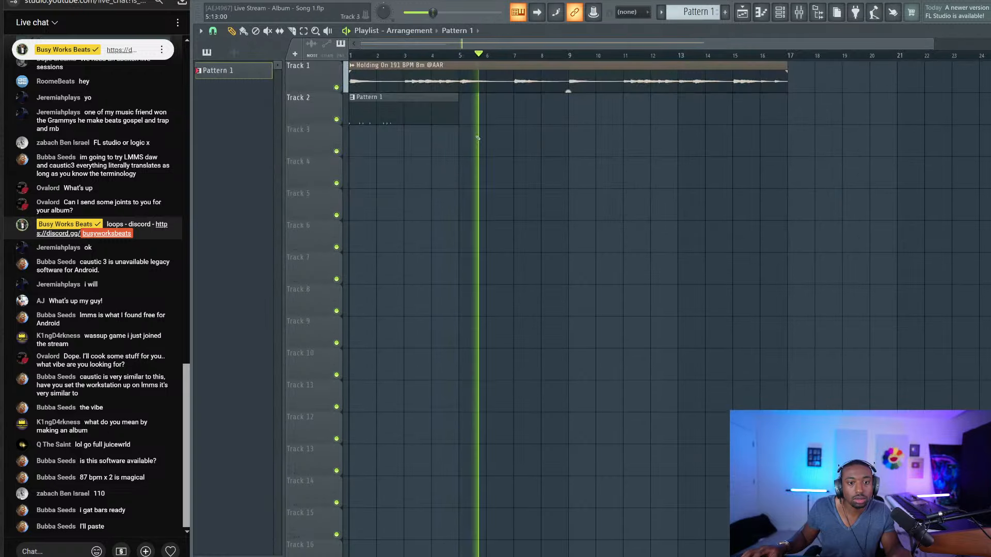
Repeat the four-bar Pattern 1 clip on Track 2 at bars 5, 9 and 13, and restart playback
mouse_move(398, 113)
mouse_down()
mouse_move(527, 119)
mouse_move(412, 124)
mouse_up()
key(space)
key(ctrl+b)
ctrl+click(543, 212)
key(space)
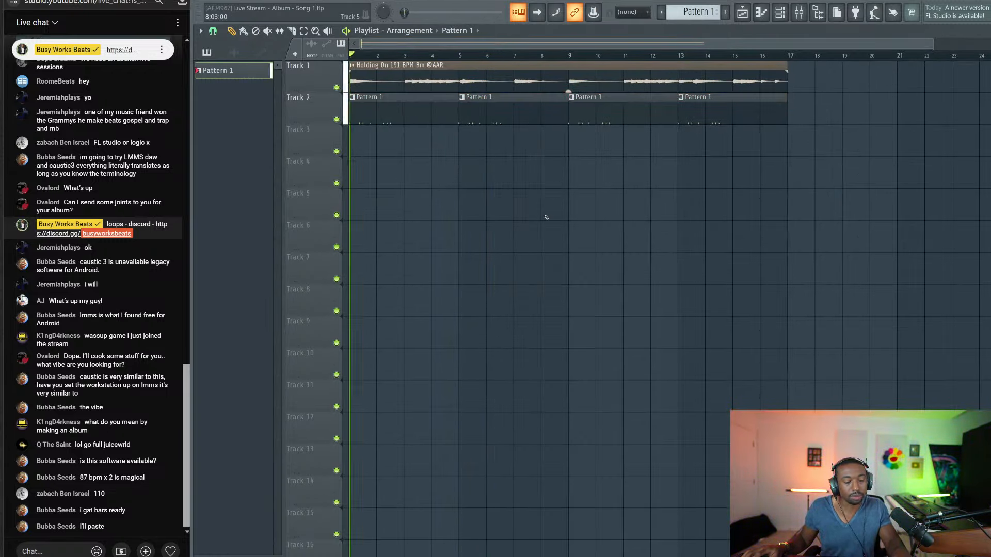
Add E - LASER 2 hits on steps 22, 53, 54 and 55 of Pattern 1
click(780, 12)
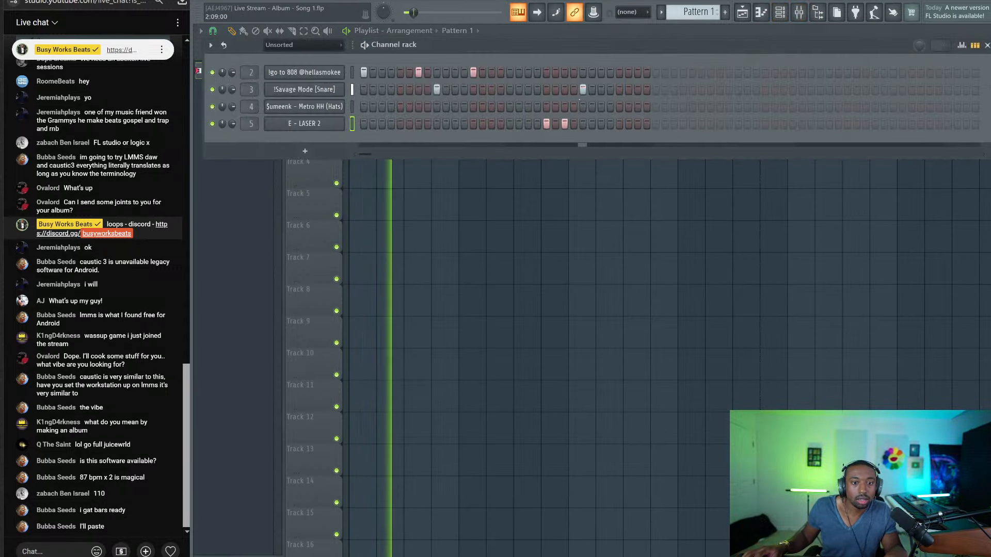
click(555, 123)
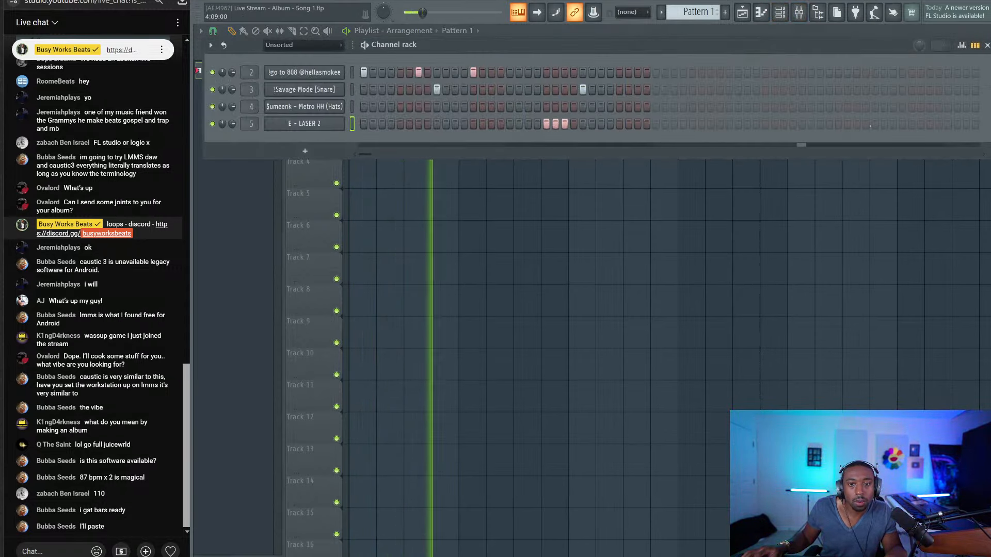
click(839, 124)
click(848, 124)
click(857, 124)
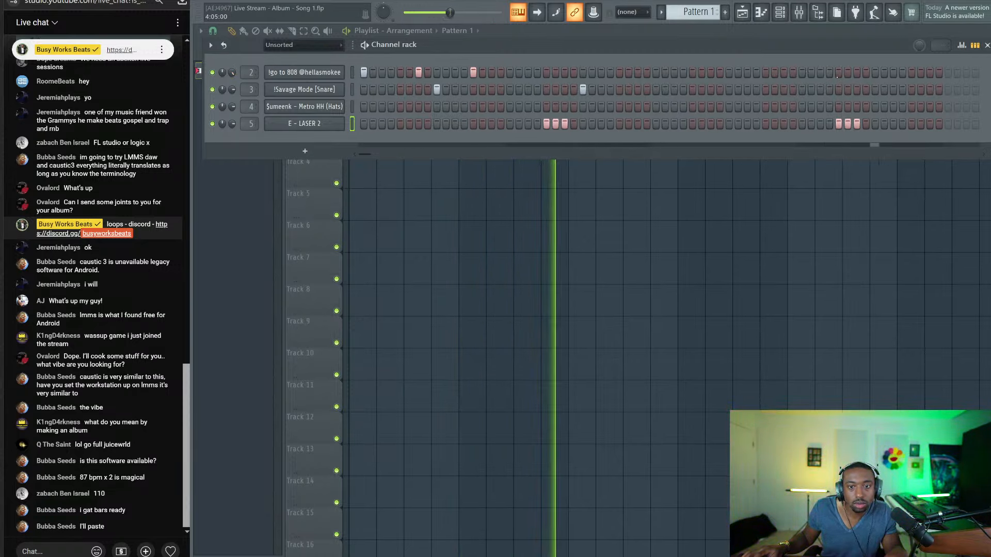
Add snare hits on steps 41 and 57 and 808 hits on steps 53 and 61, moving the last 808 to step 59
click(839, 73)
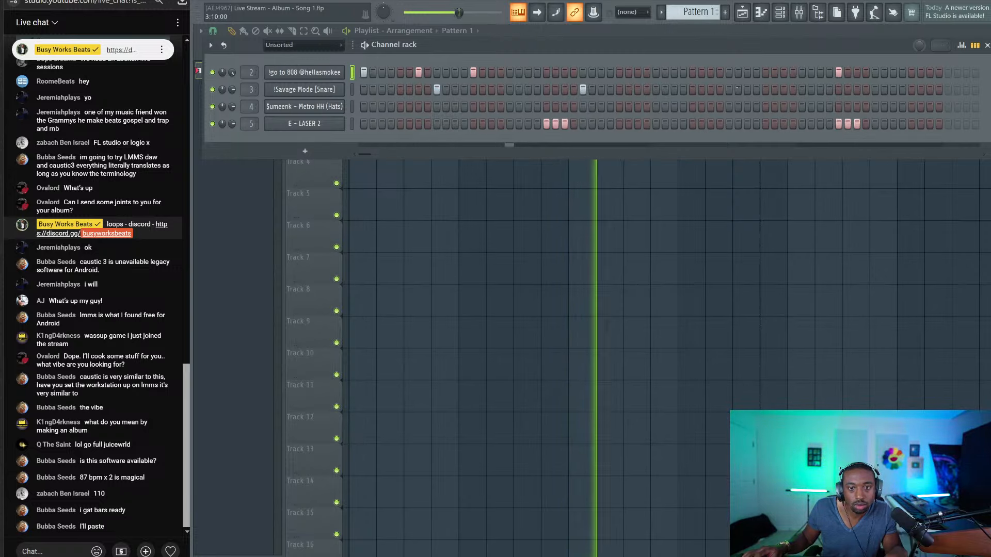
click(729, 90)
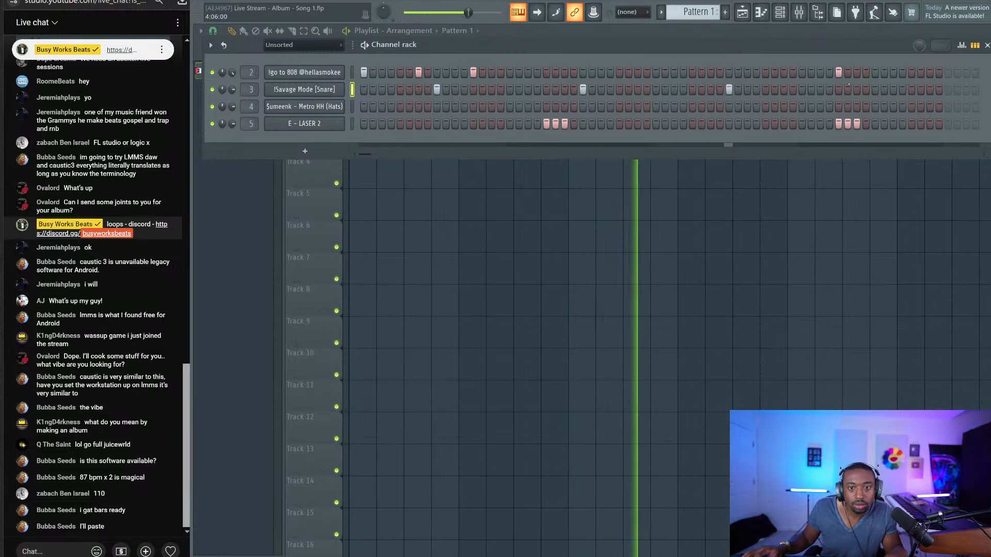
click(875, 90)
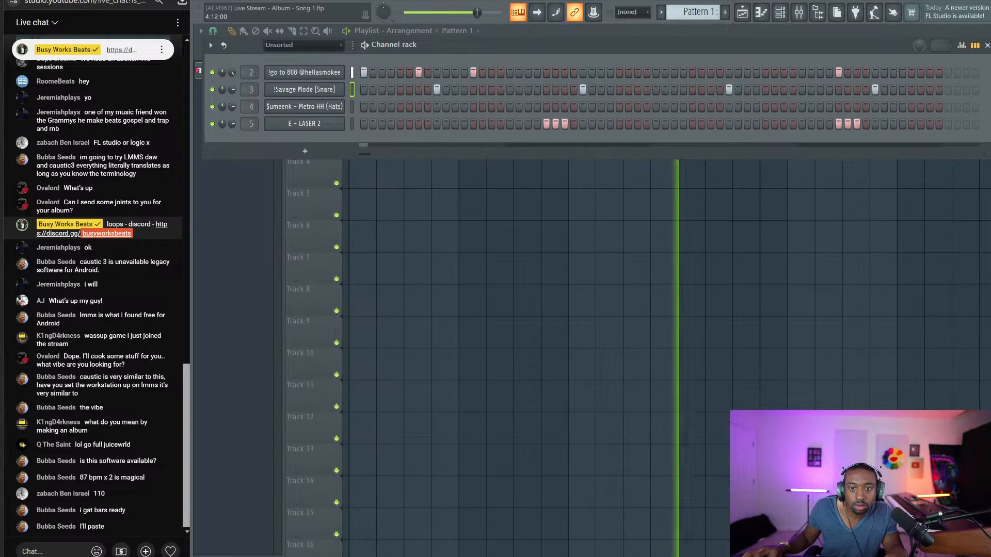
click(911, 73)
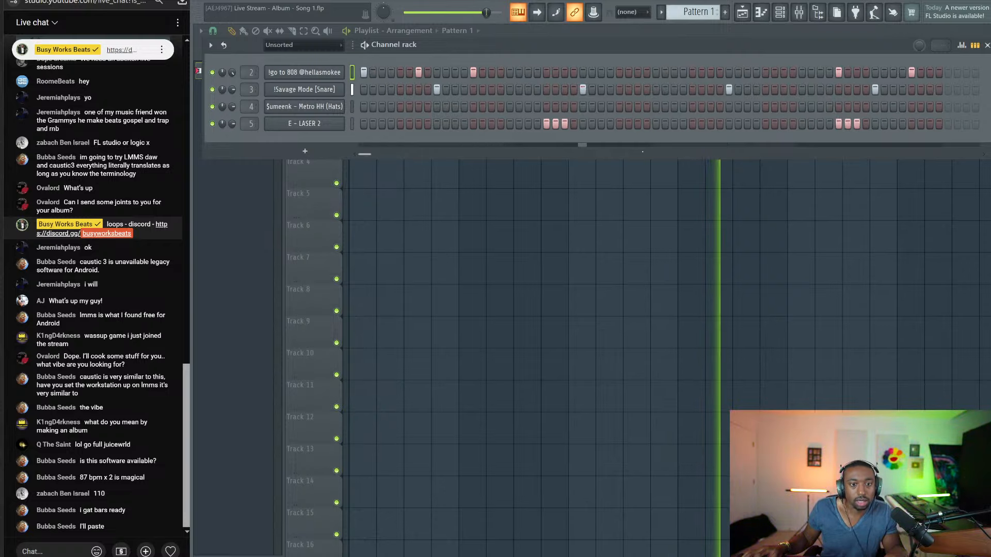
drag(233, 90, 233, 72)
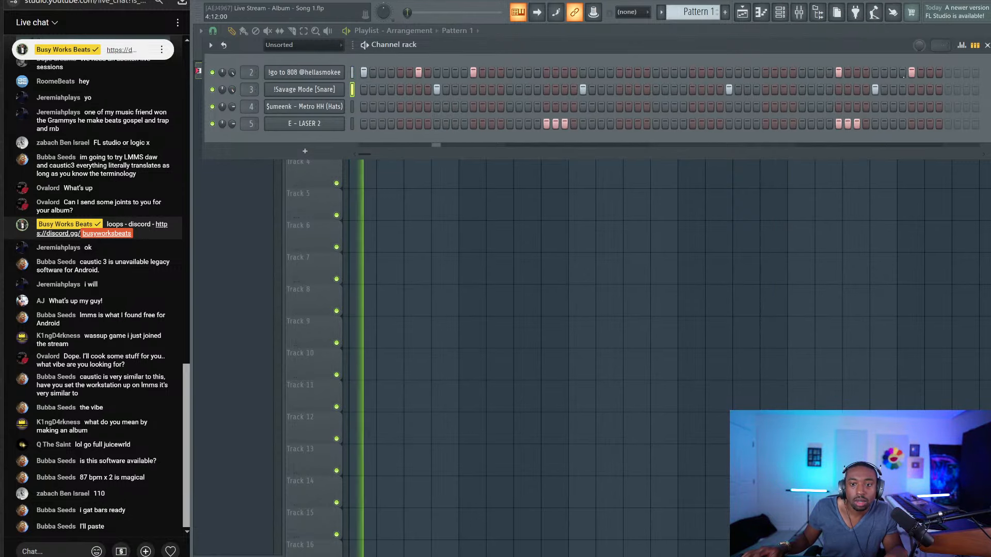
key(F6)
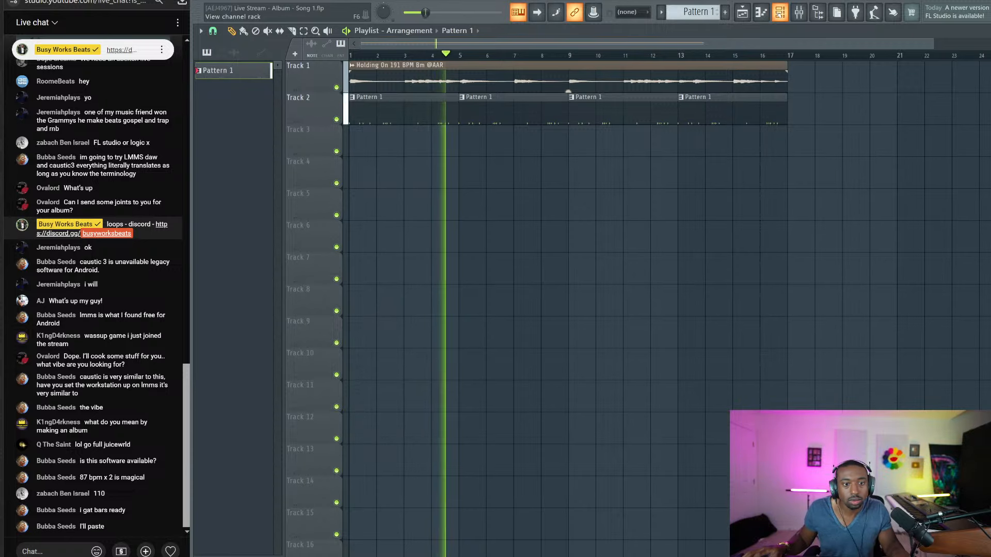
key(F6)
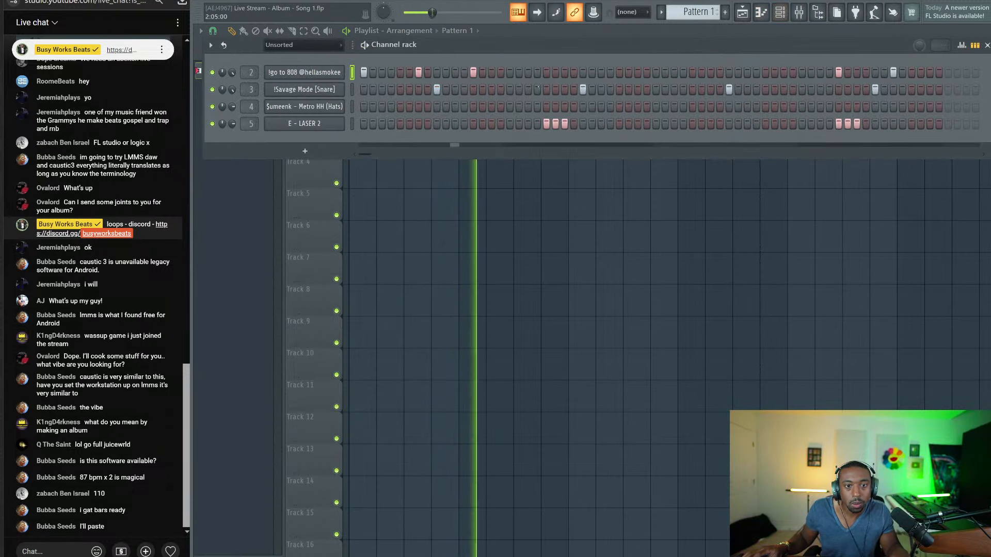
Set the !go to 808 channel to cut itself, using cut group 1, and close its settings
click(317, 77)
click(305, 121)
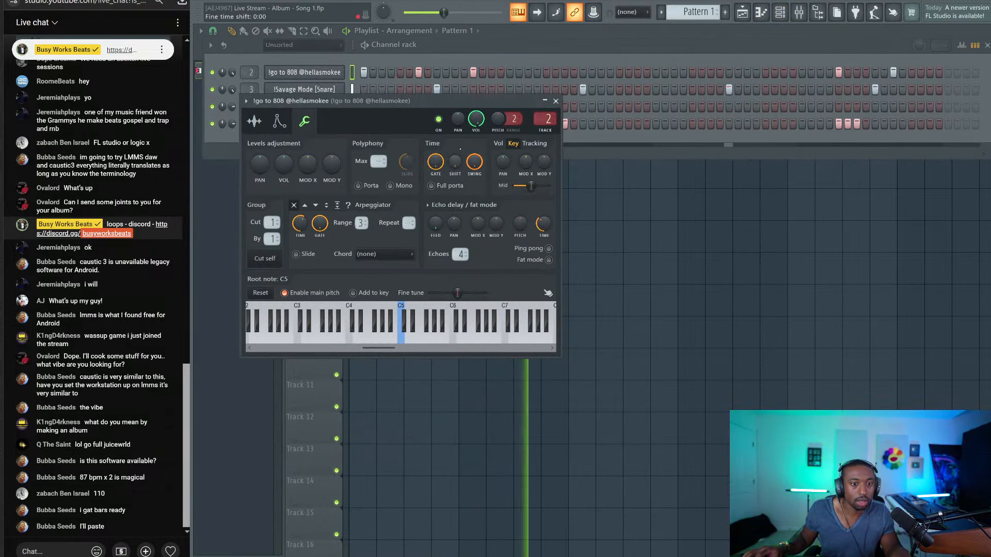
click(556, 101)
key(F6)
click(779, 14)
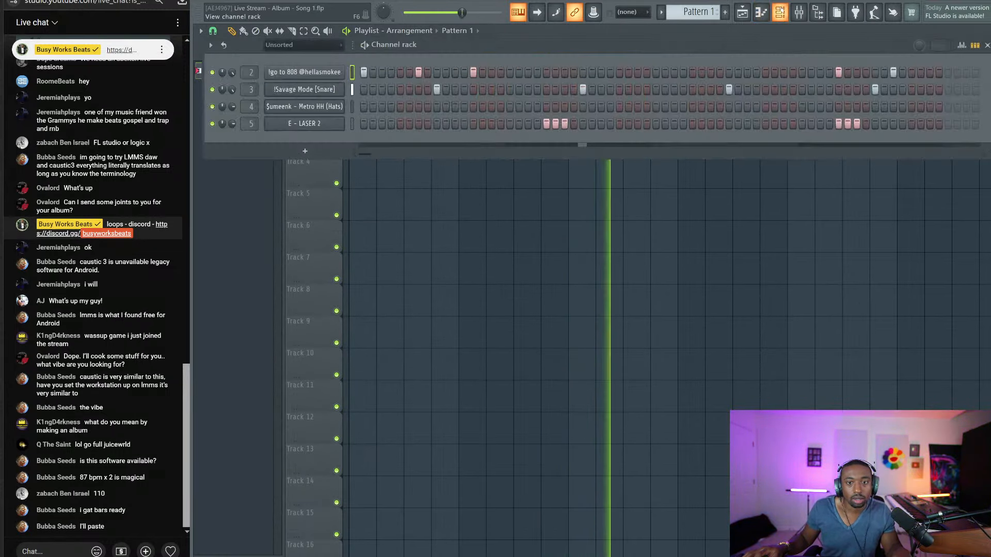
Select the $umeenk - Metro HH (Hats) channel, hide the channel rack, and save the project
click(353, 107)
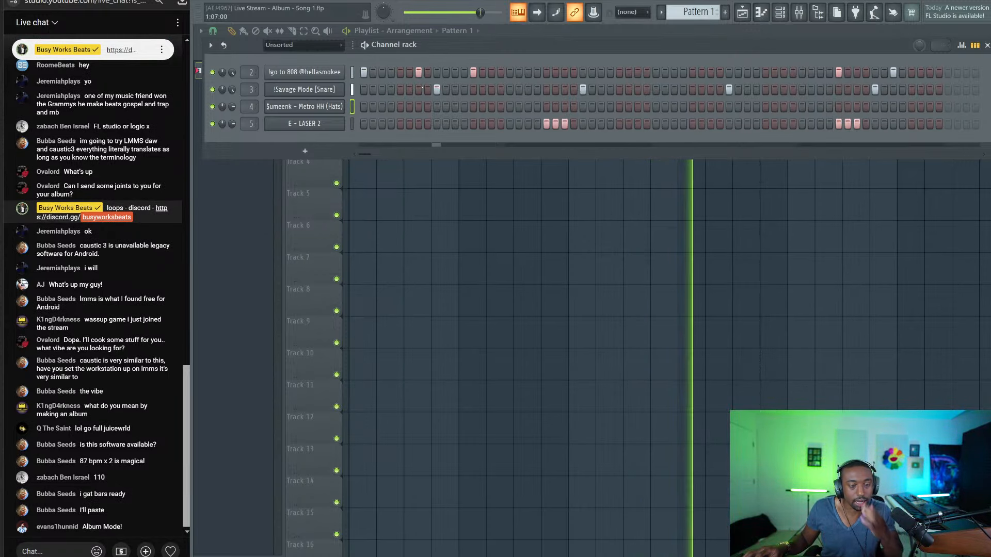
key(F6)
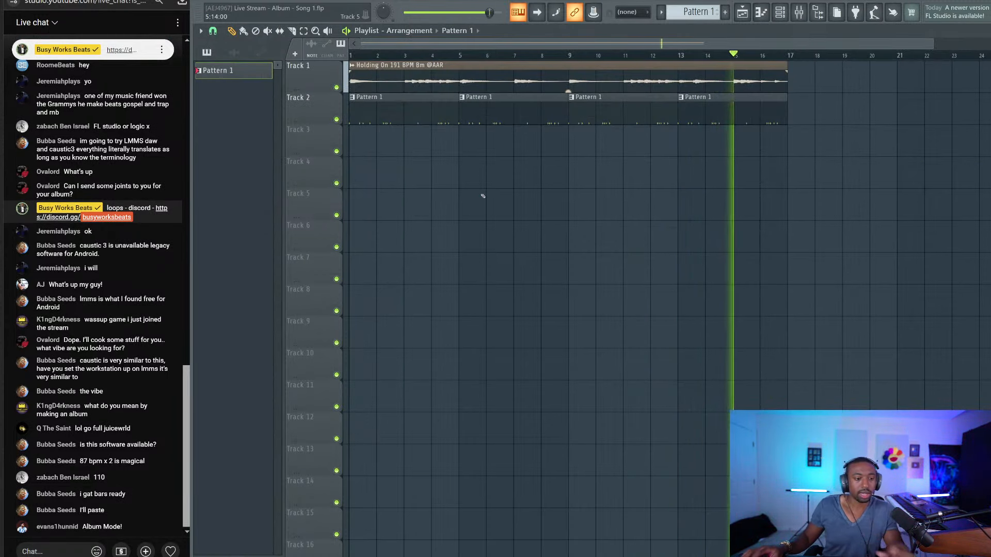
key(ctrl+s)
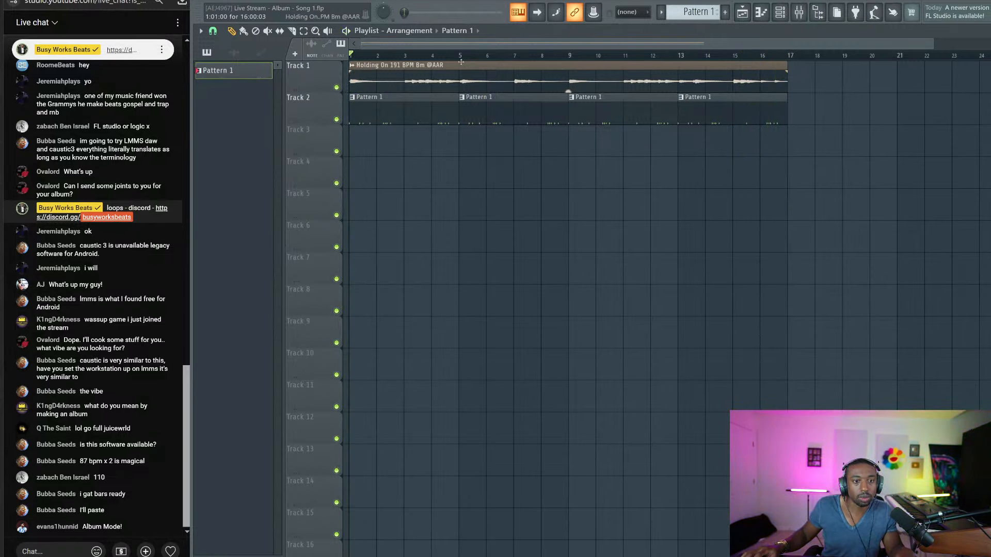
Duplicate the four Pattern 1 clips and the Holding On audio clip so the copies start at bar 17, and save the project
scroll(549, 62, down, 1)
mouse_move(705, 139)
mouse_down()
mouse_move(367, 88)
mouse_move(381, 112)
mouse_move(723, 142)
mouse_up()
drag(590, 119, 908, 114)
ctrl+click(671, 77)
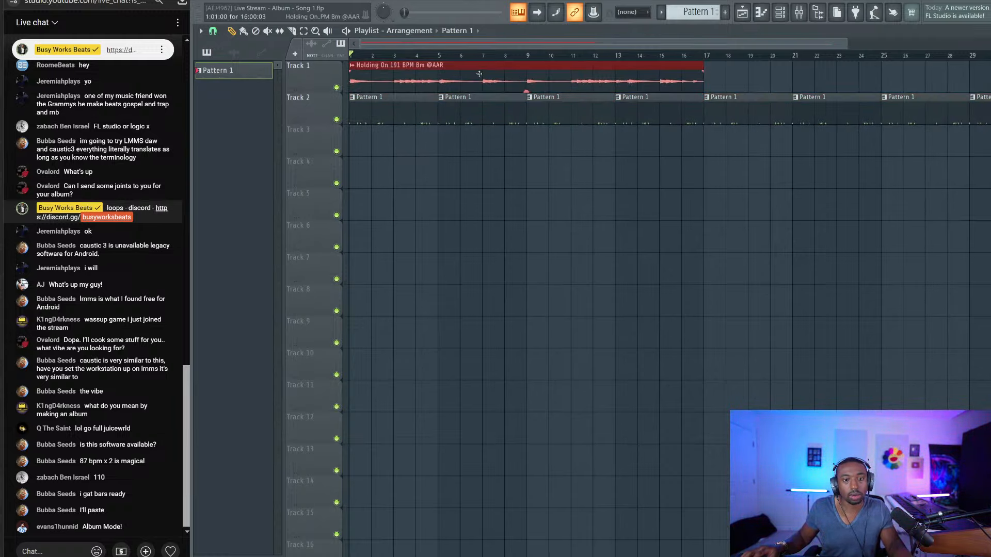
key(ctrl+b)
key(ctrl+s)
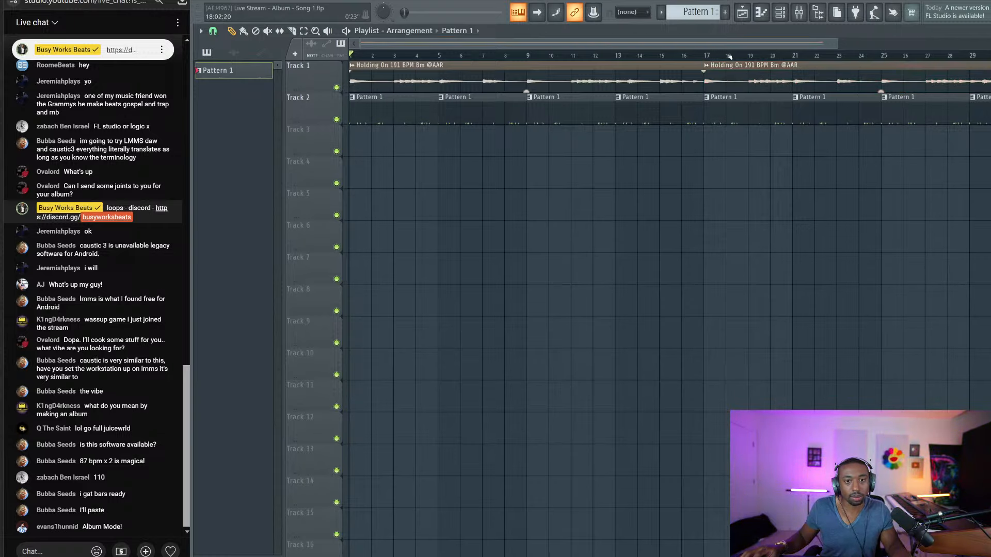
Make the Holding On clip at bar 17 unique and route it to mixer track 6
click(706, 67)
click(722, 166)
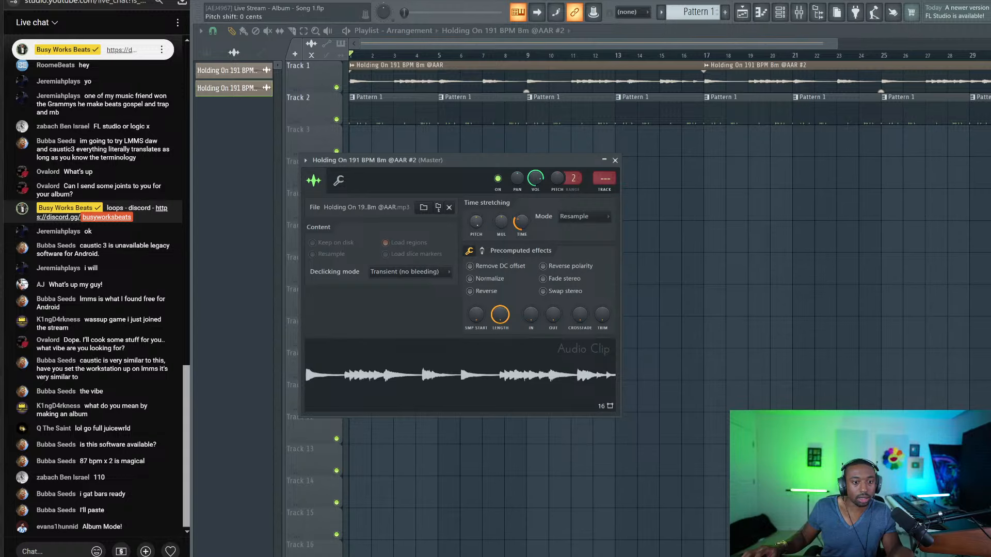
click(615, 160)
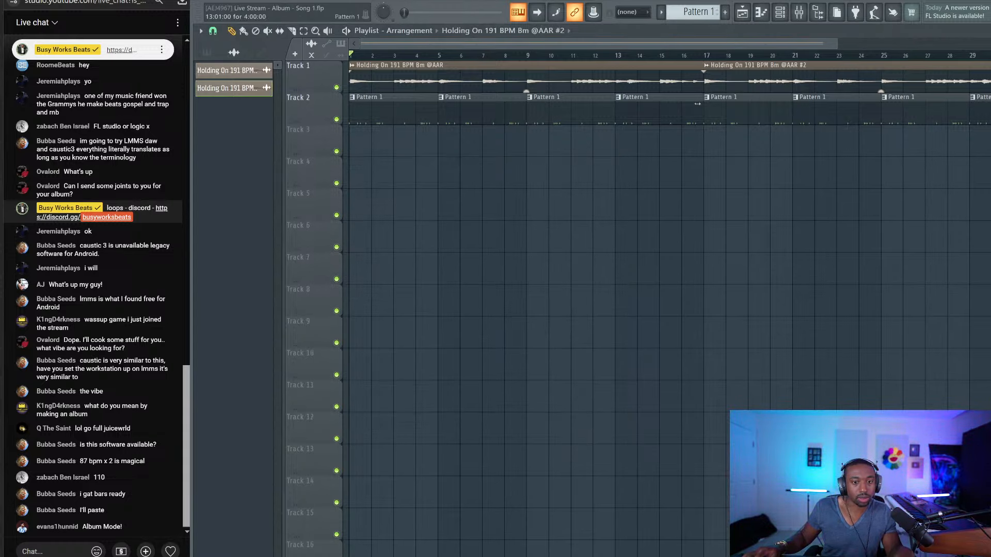
double_click(727, 79)
key(ctrl+l)
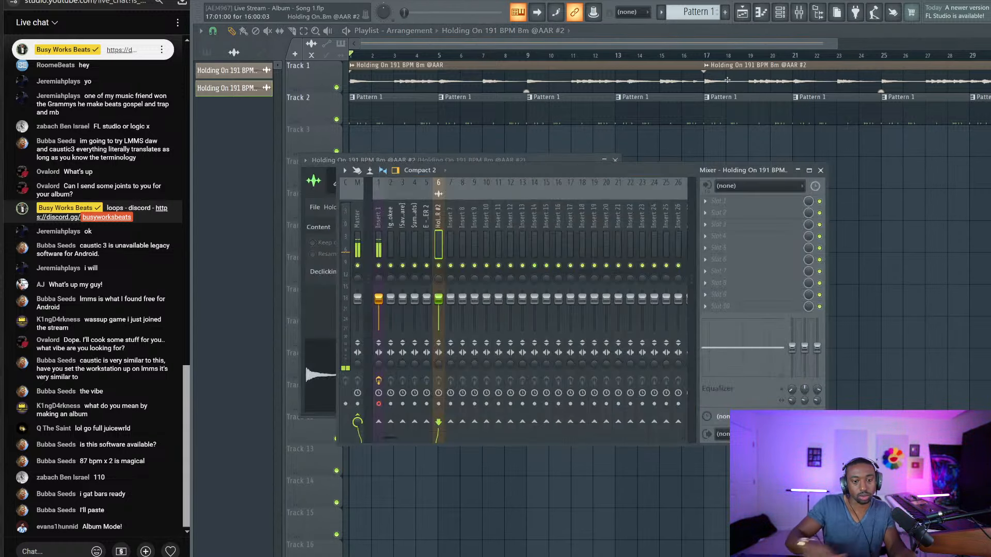
key(F5)
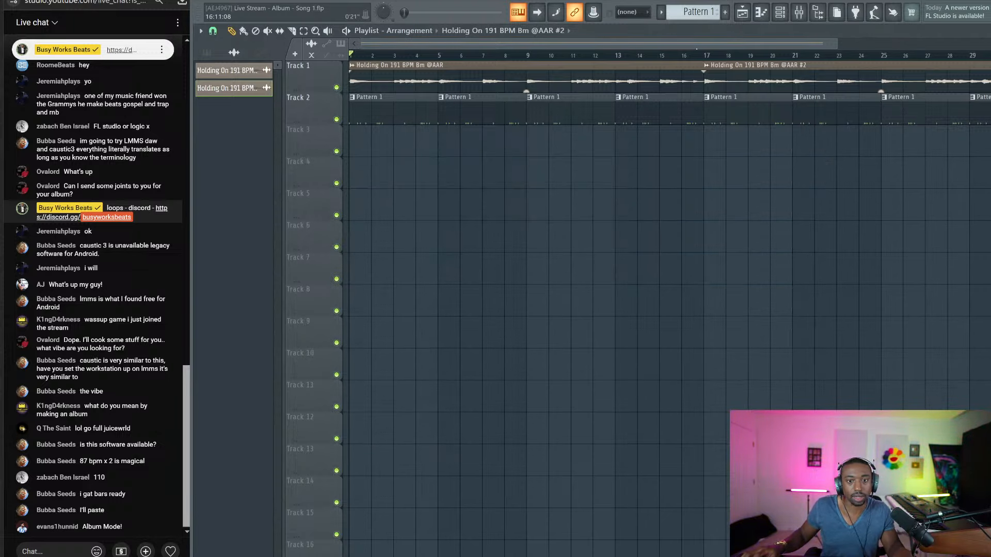
key(space)
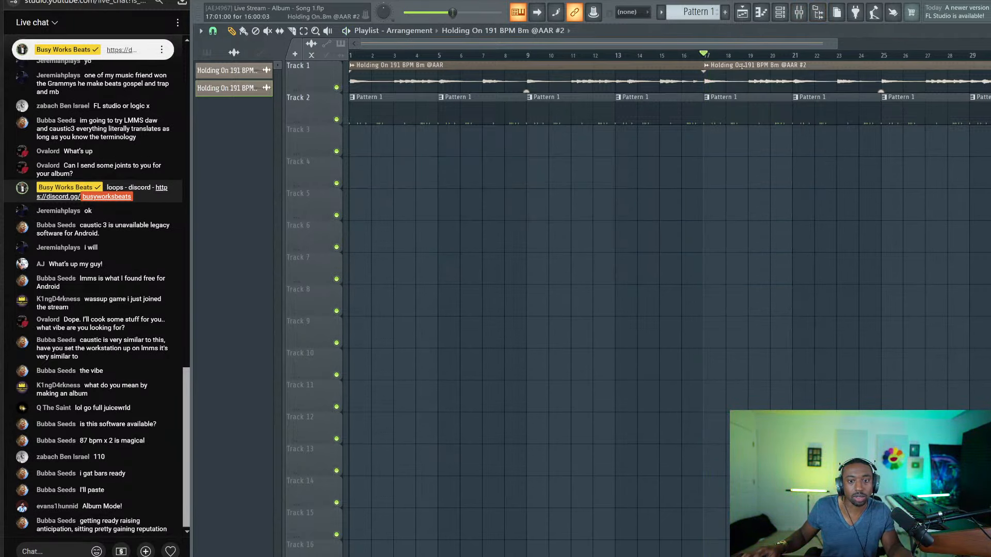
click(742, 66)
right_click(488, 380)
click(746, 297)
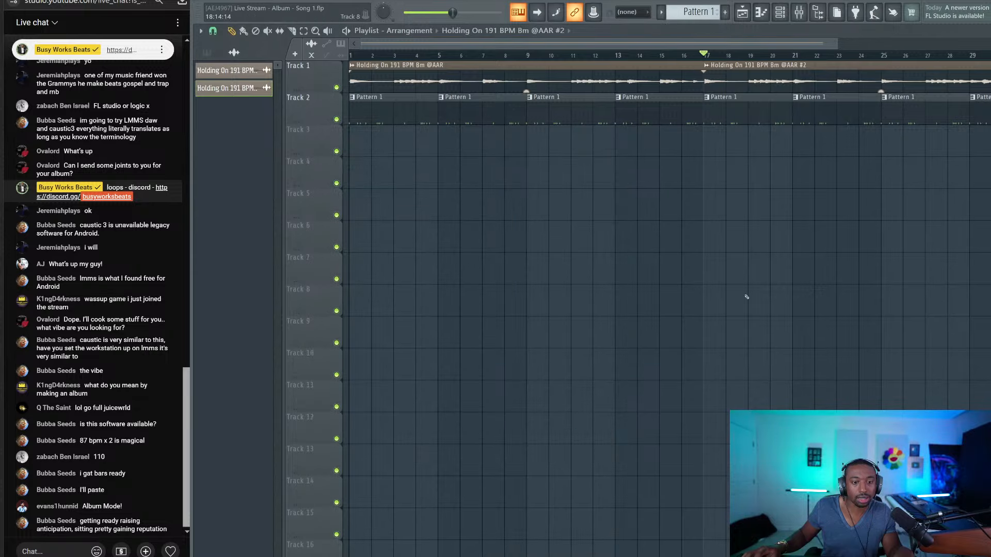
Consolidate Track 1 over a time selection starting at bar 17, delete the muted Holding On #2 source clip, and save the project
drag(731, 56, 990, 55)
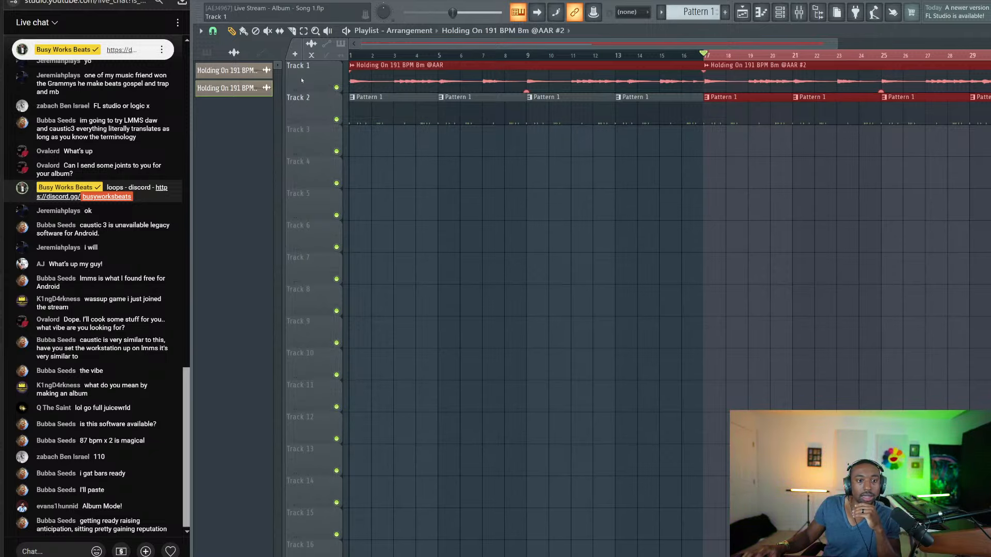
right_click(301, 79)
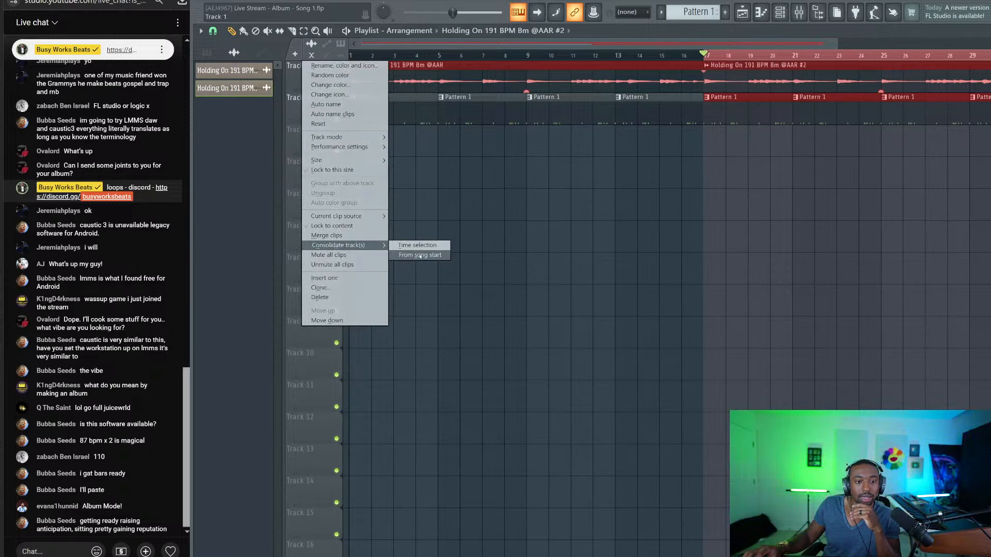
click(419, 255)
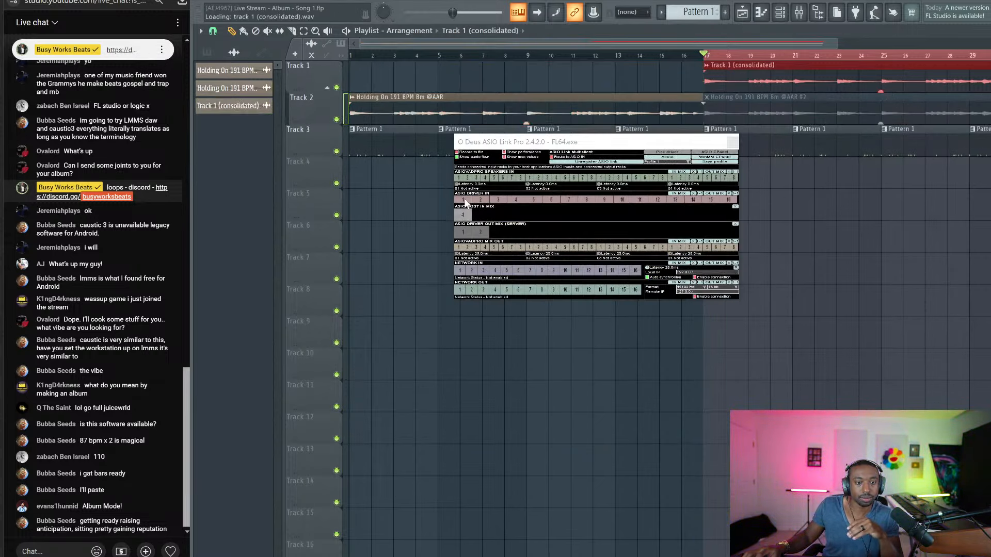
click(732, 142)
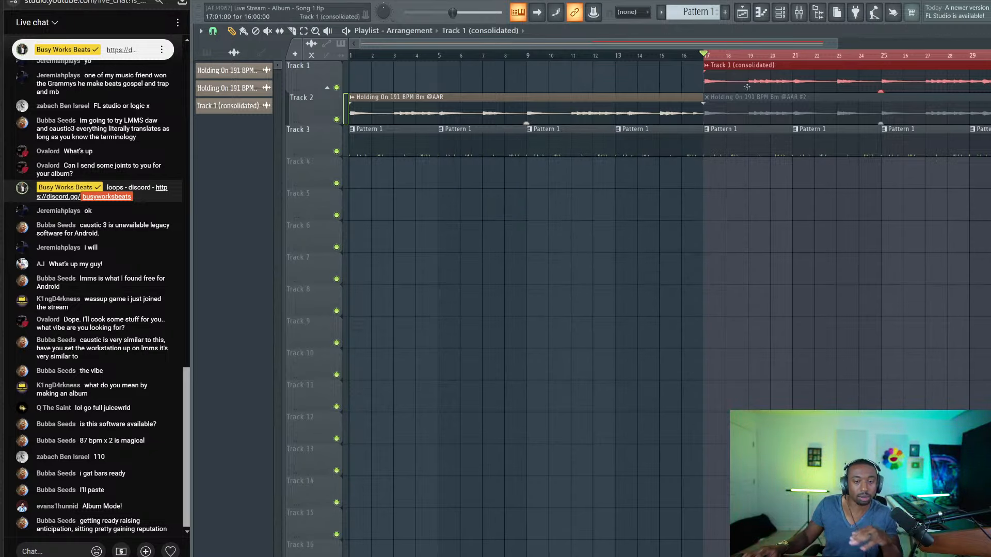
right_click(763, 110)
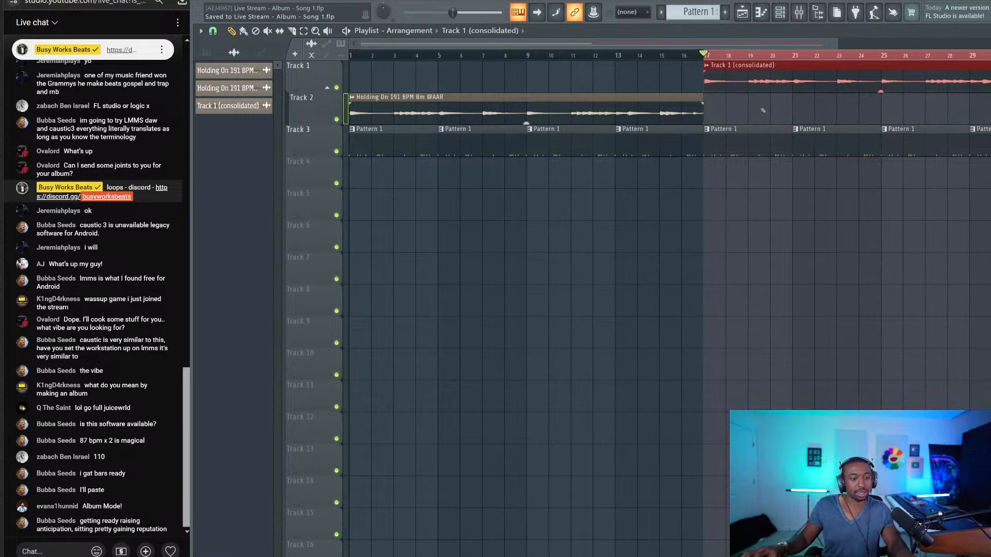
Load the Track 1 (consolidated) audio into Fruity Slicer and slice it by beat
double_click(771, 87)
right_click(331, 272)
click(361, 331)
right_click(303, 149)
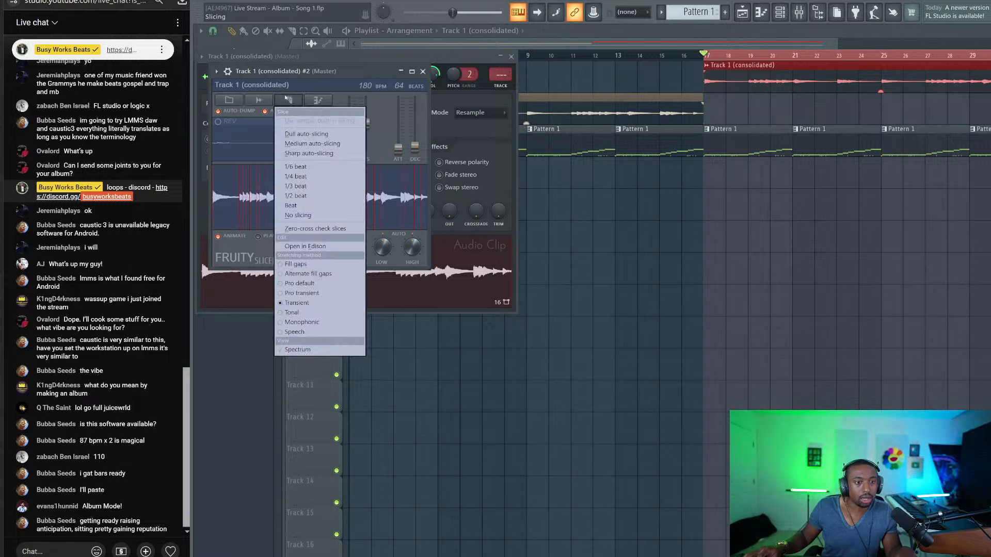
click(320, 204)
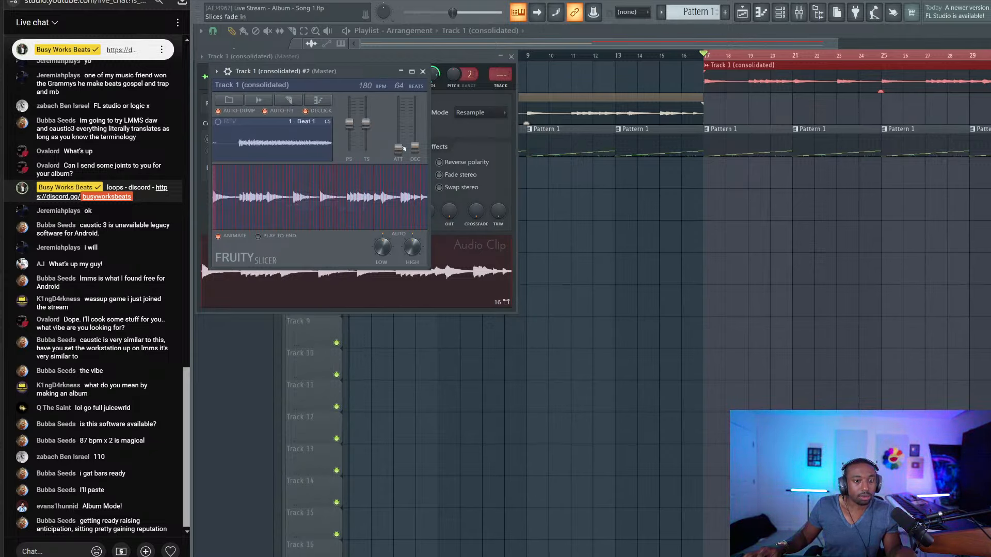
Route the Track 1 (consolidated) #2 slicer channel to mixer track 7, set its volume multiplier to 130%, and close the open windows
click(275, 93)
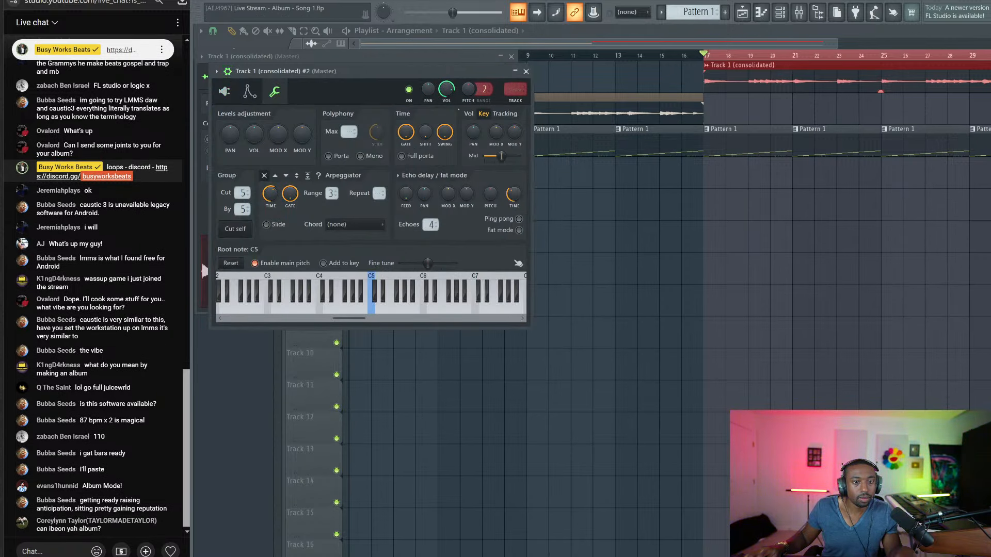
key(ctrl+l)
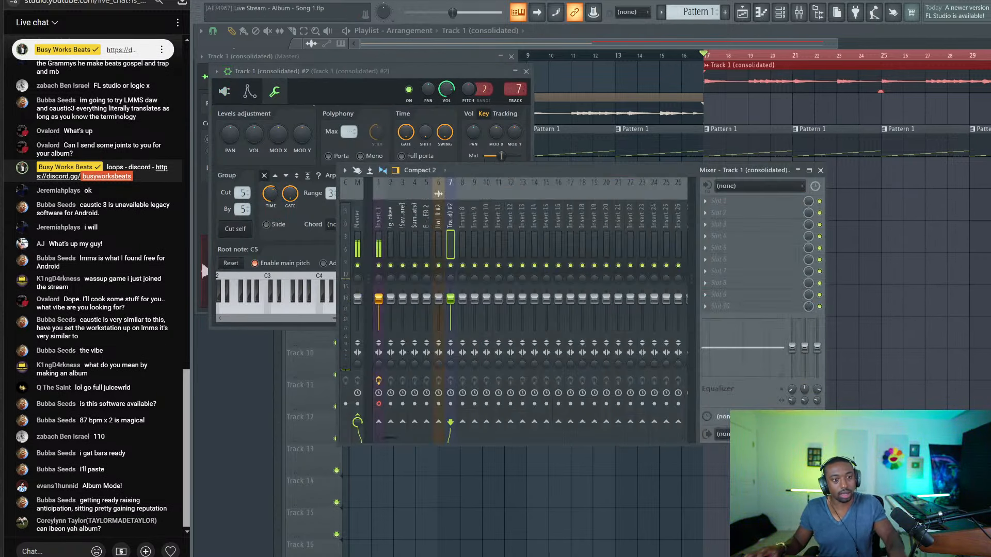
drag(254, 134, 253, 126)
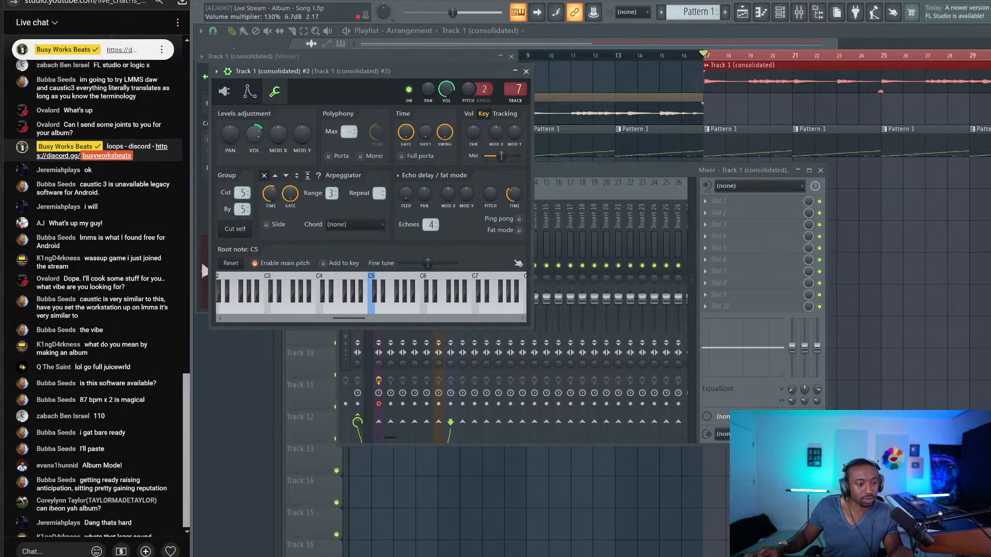
key(F12)
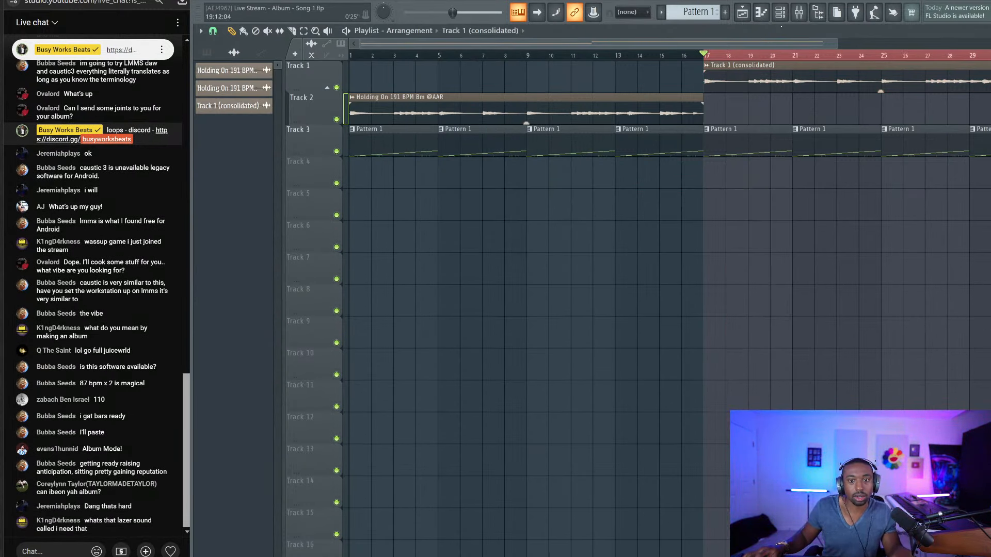
Replace the Track 1 (consolidated) audio clip at bar 17 with a Pattern 1 clip
right_click(708, 72)
click(709, 72)
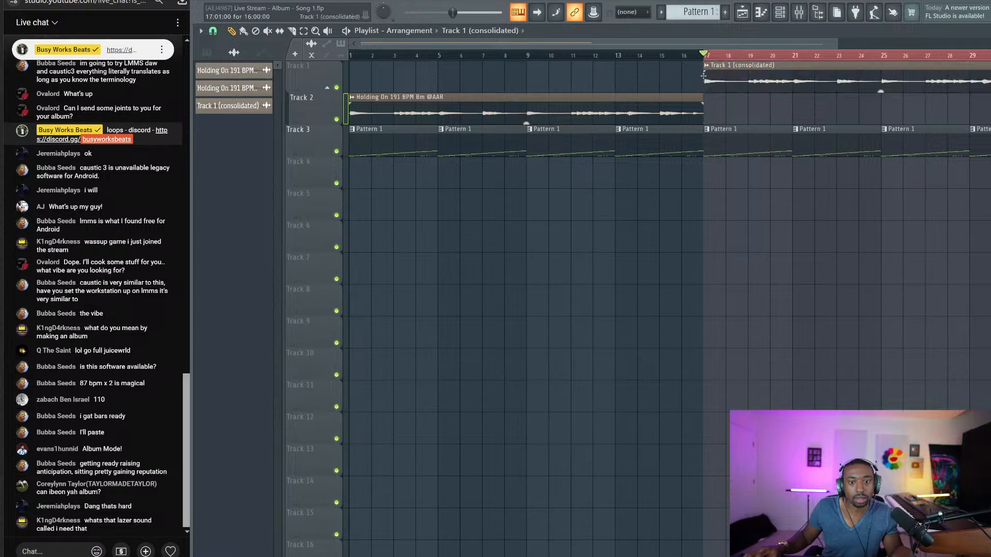
right_click(709, 72)
click(207, 52)
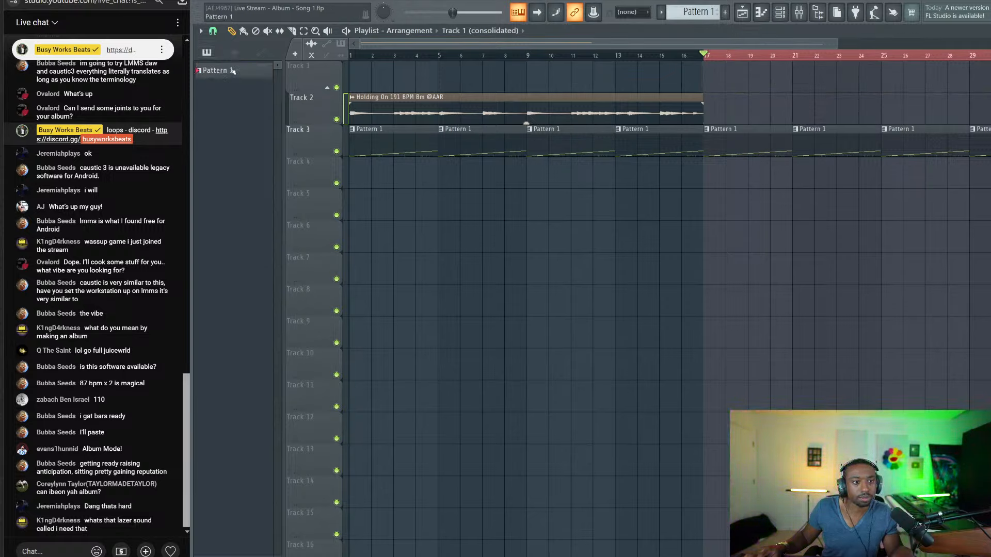
drag(233, 71, 707, 71)
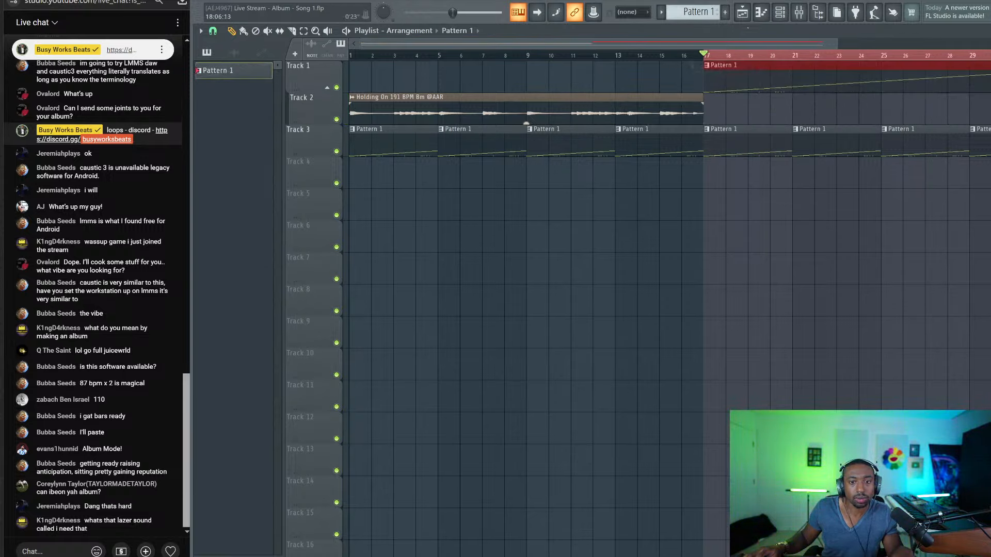
Move the slicer notes into Pattern 2 and replace the Pattern 1 clip on Track 1 at bar 17 with Pattern 2
click(780, 12)
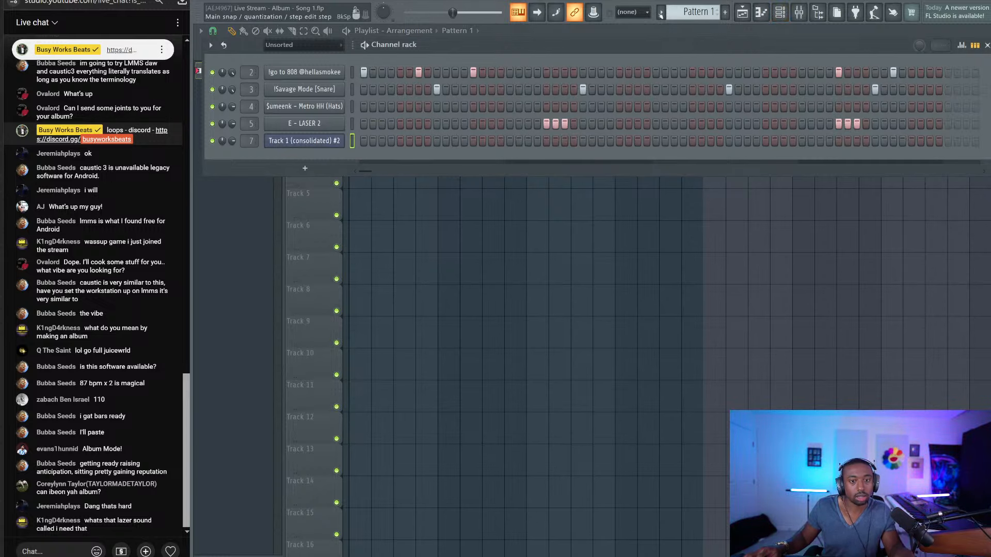
click(725, 13)
key(F6)
right_click(736, 82)
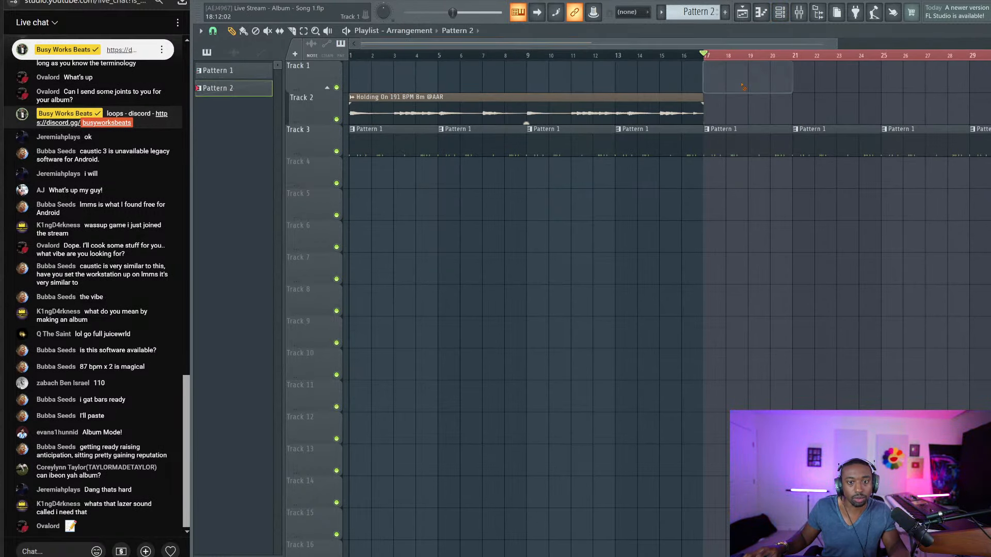
drag(729, 81, 710, 82)
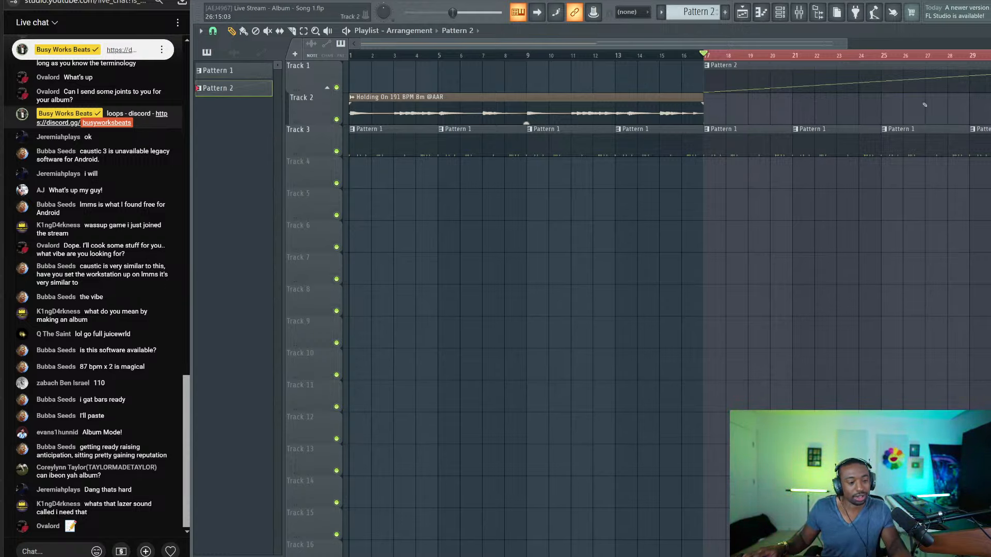
Load Fruity WaveShaper on the Master mixer track, raise its pre gain, bend the curve upward and enable 4x oversampling
click(780, 12)
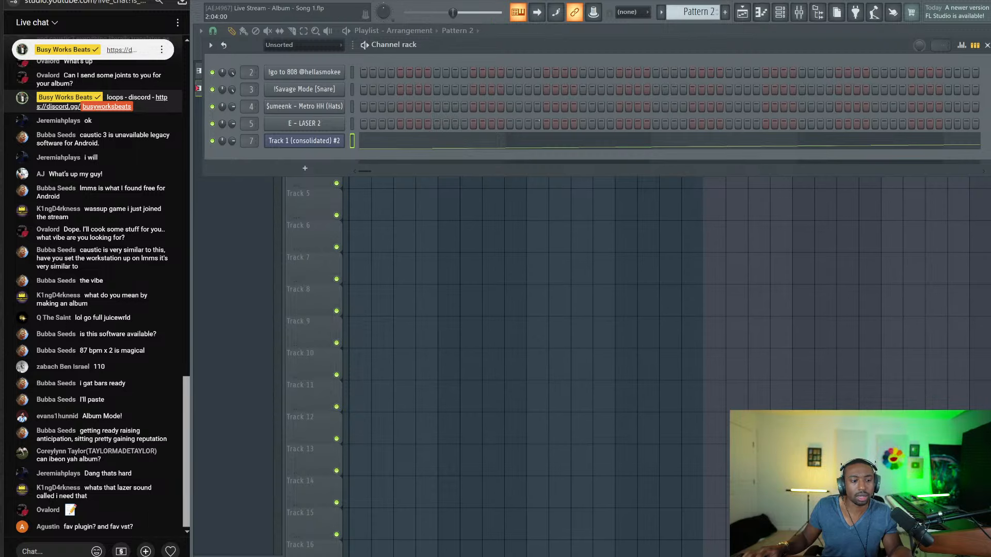
click(803, 20)
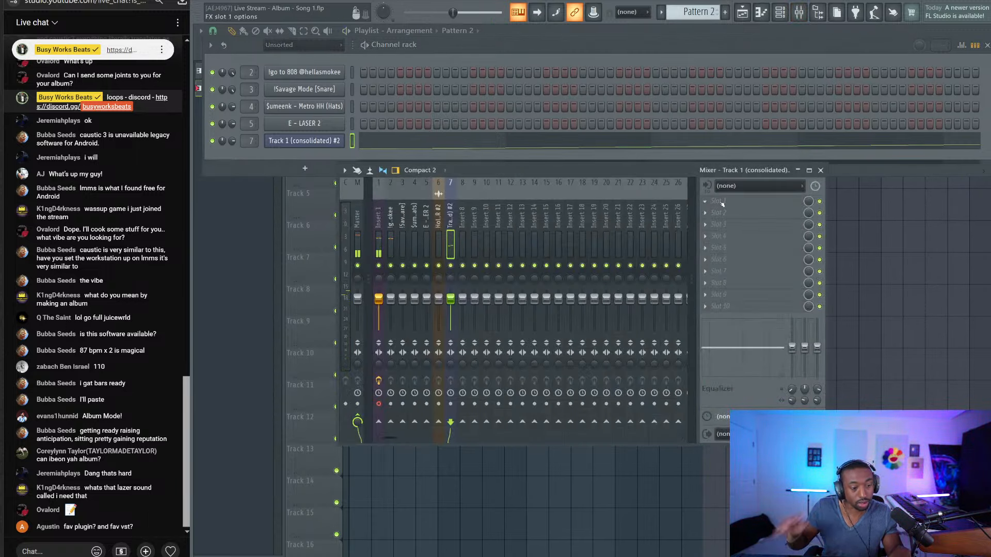
click(357, 236)
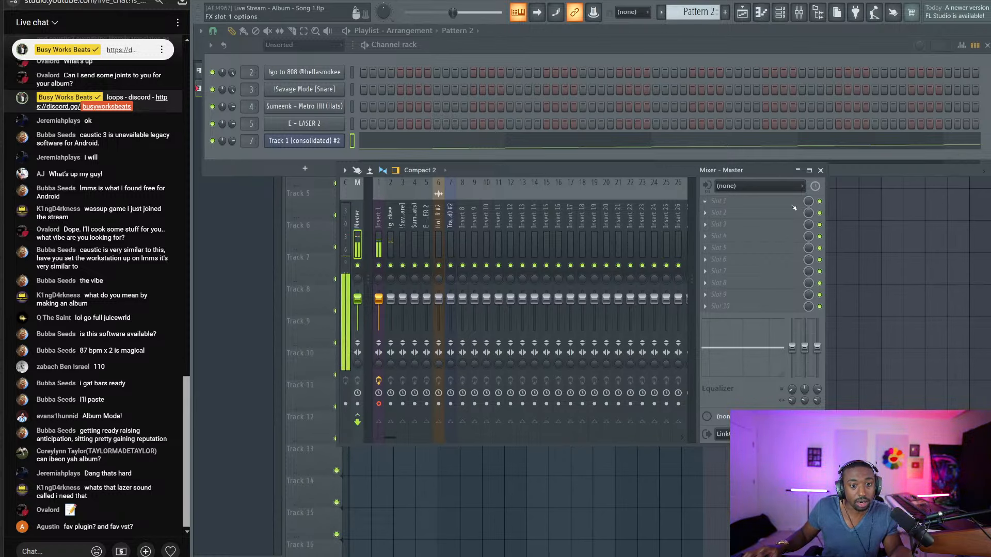
click(792, 203)
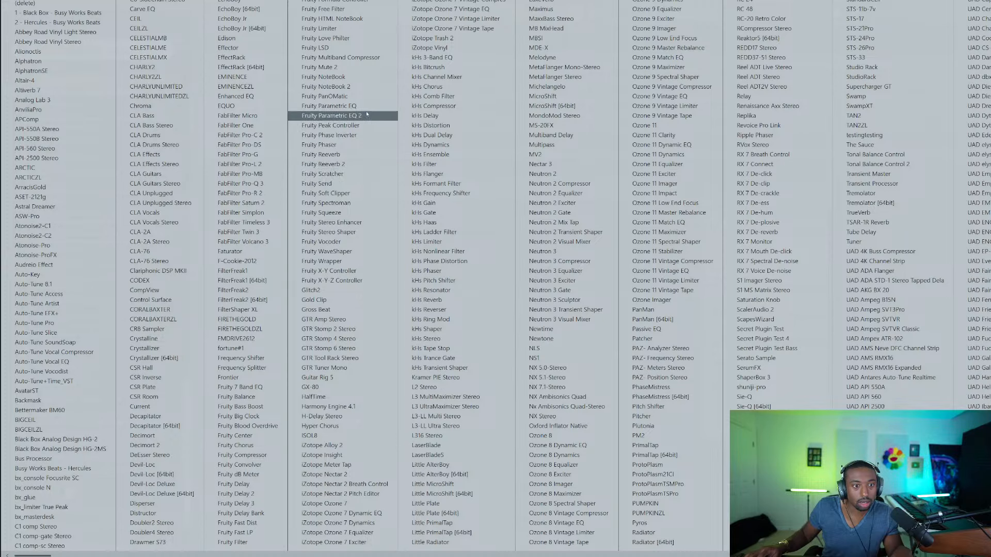
click(352, 251)
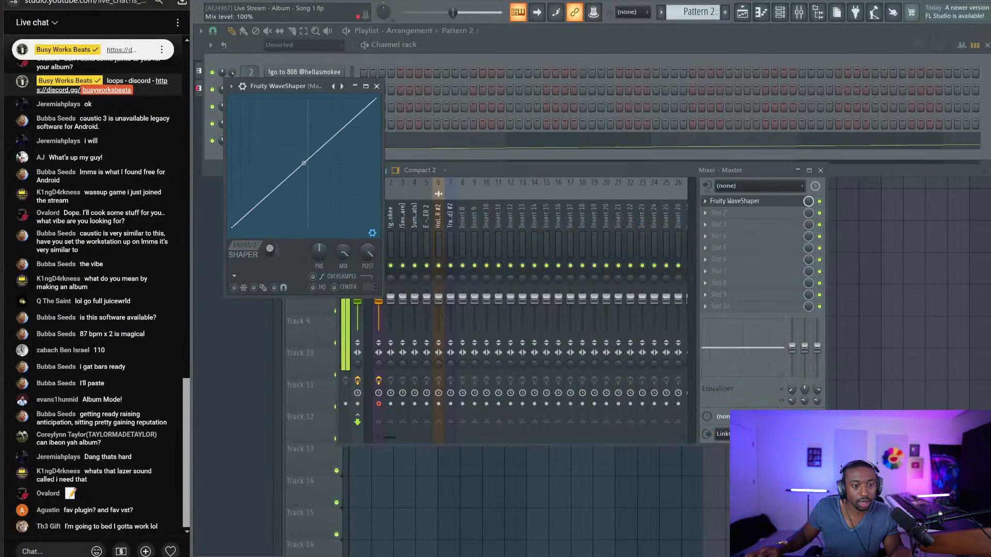
drag(319, 251, 319, 239)
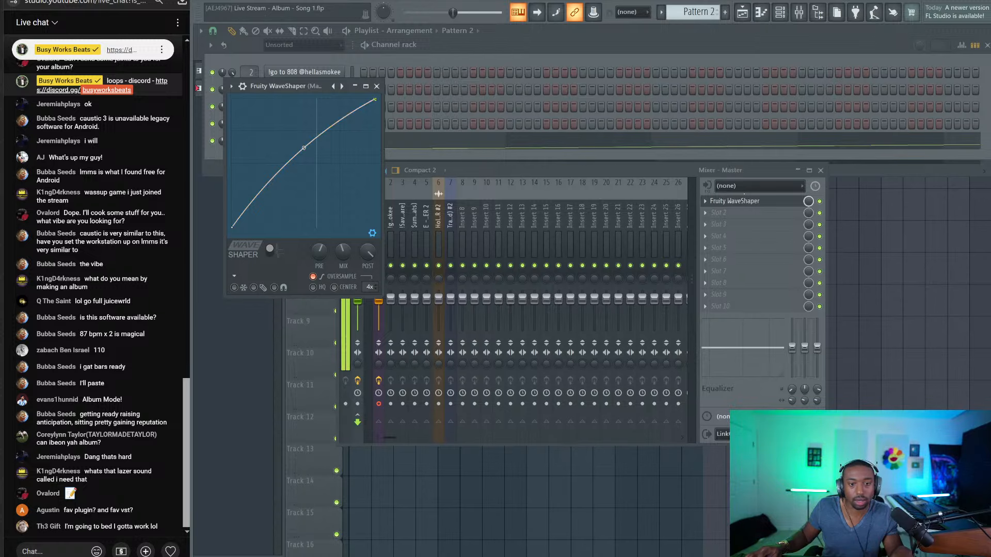
Add Fruity Soft Clipper after the WaveShaper on the Master track and close the open windows
click(726, 213)
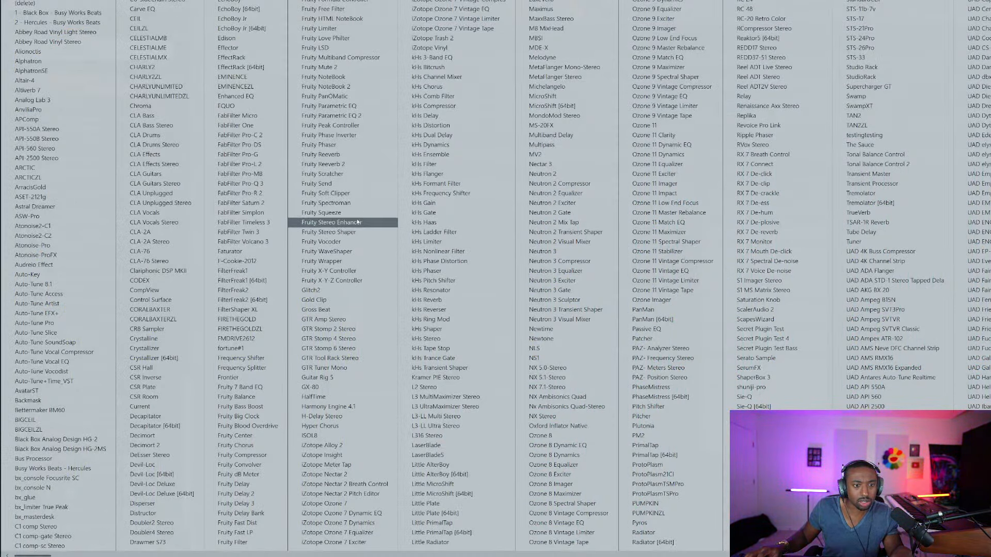
click(320, 193)
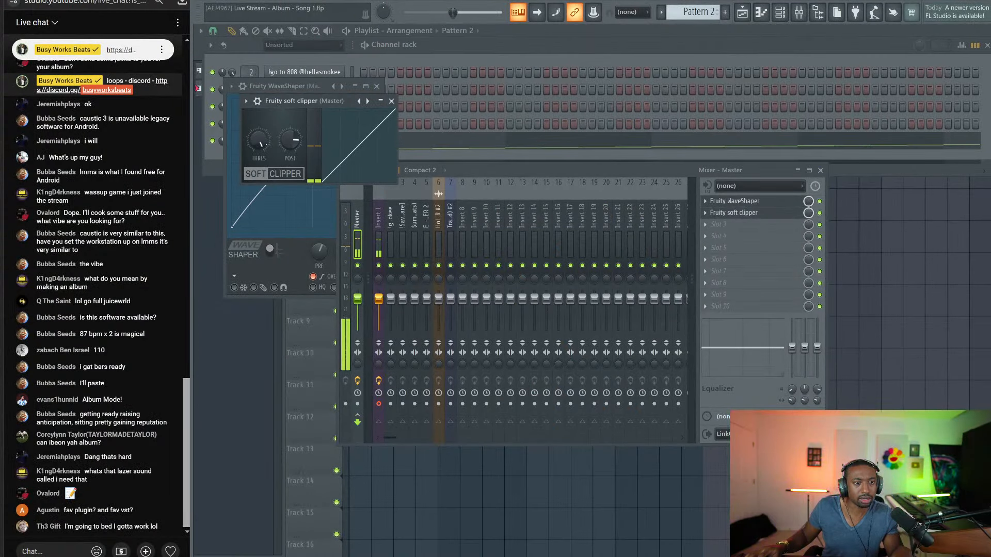
key(F12)
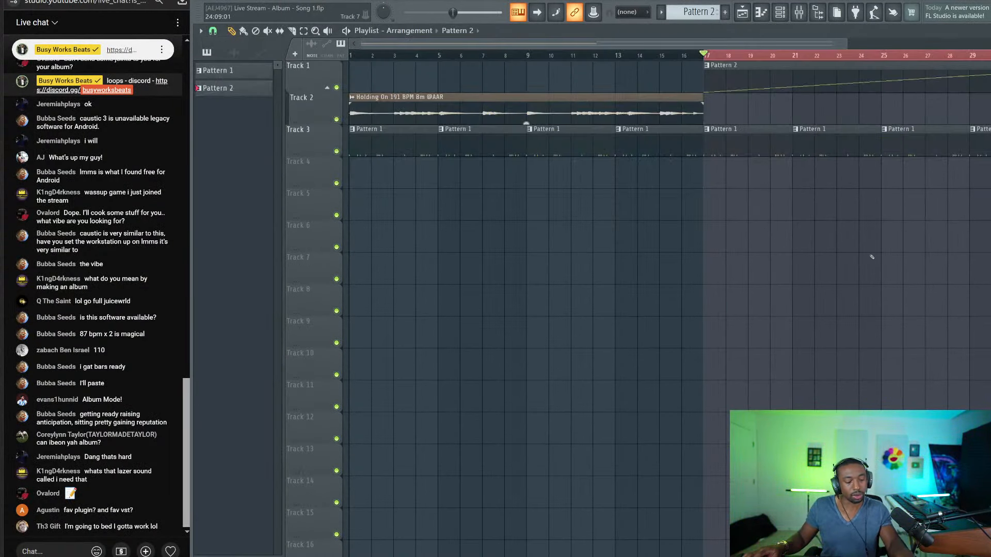
Play the sliced section from bar 17 to check how it sounds with the drums
key(space)
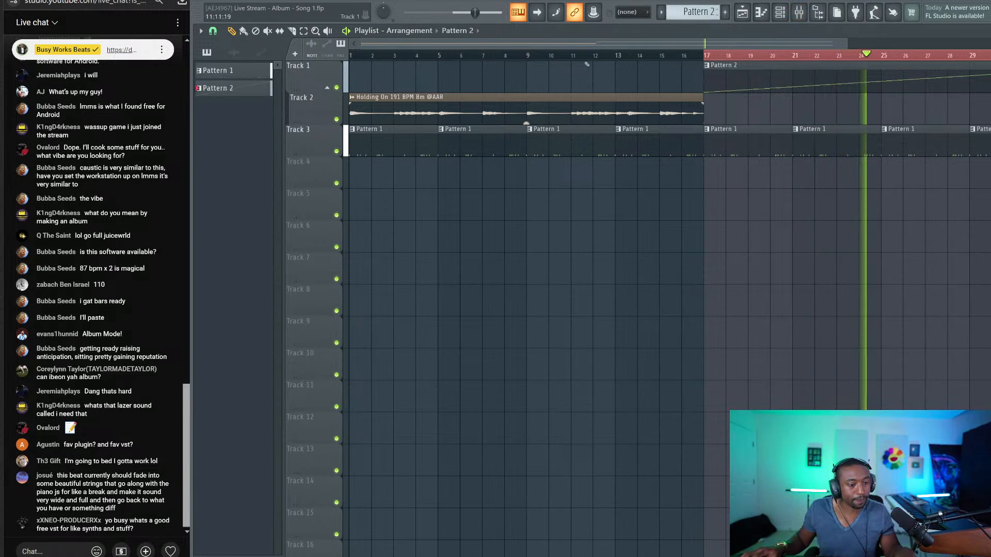
key(space)
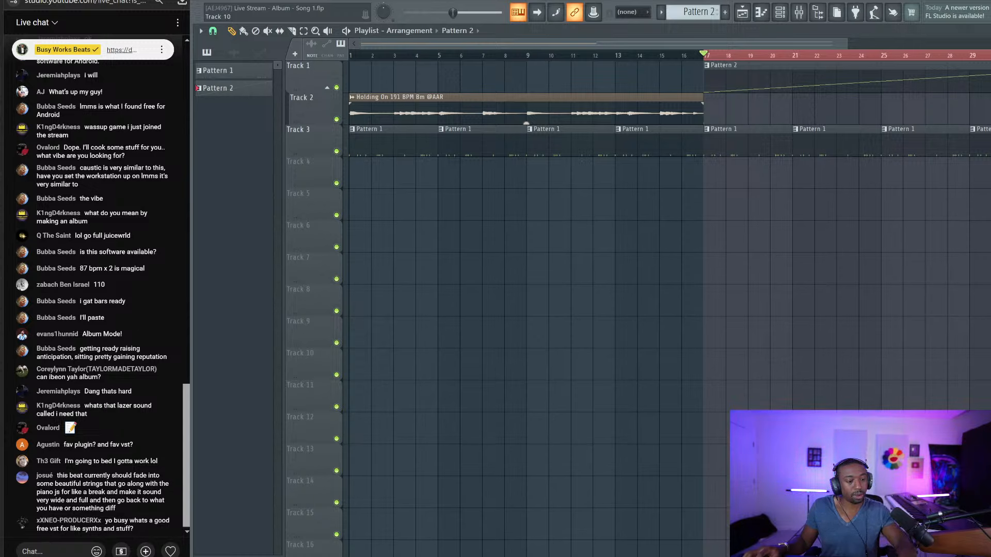
Switch to the live chat and post the replies "vital" and "kontakt player , LABS"
click(45, 550)
key(Return)
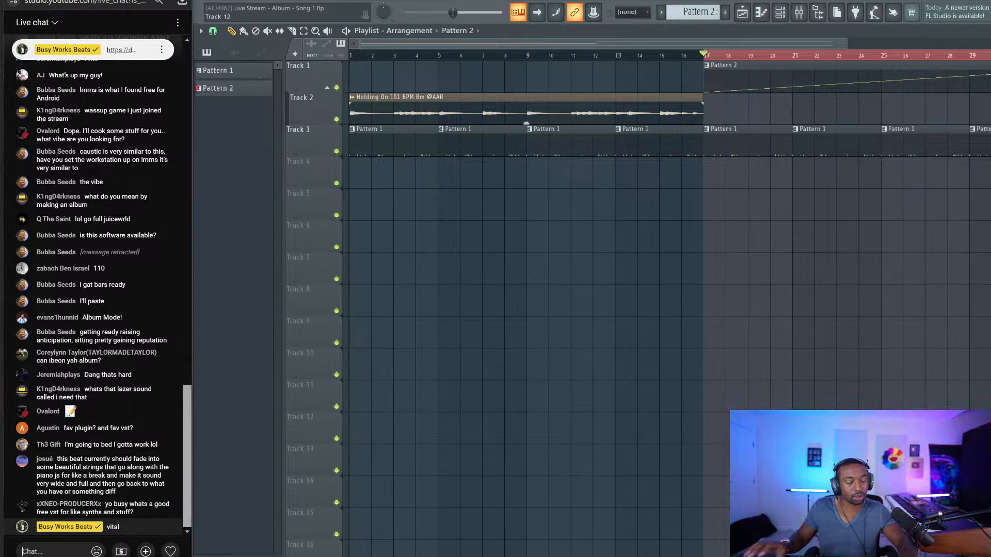
text(kontakt player )
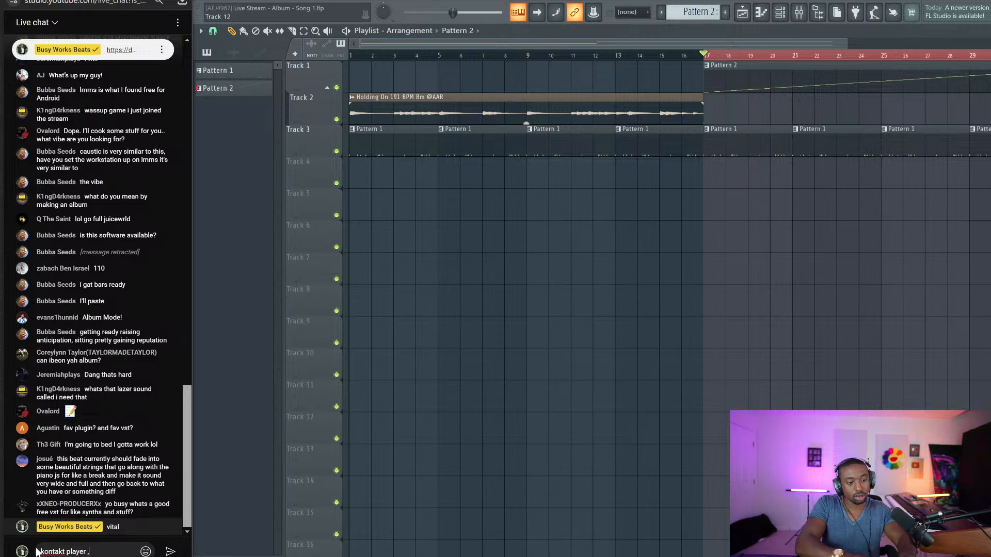
text(, LABS)
key(Return)
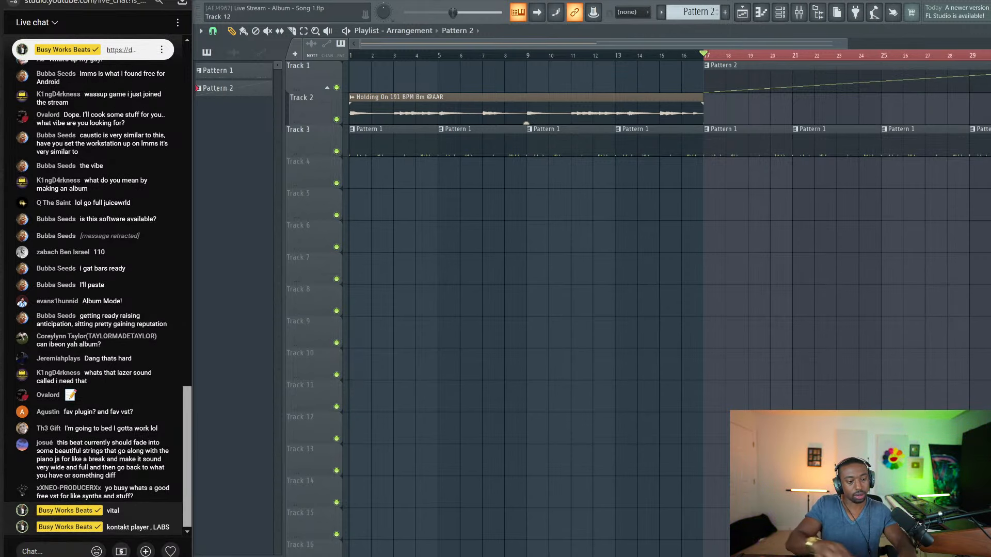
With the section playing, load Patcher in the first effect slot of mixer track 7, the sliced sample's track
key(space)
key(F6)
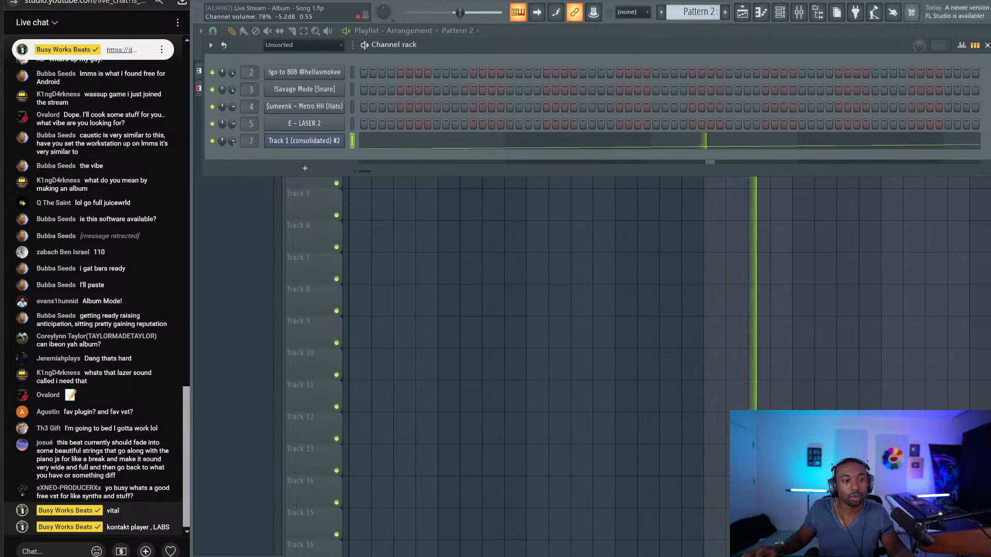
key(F9)
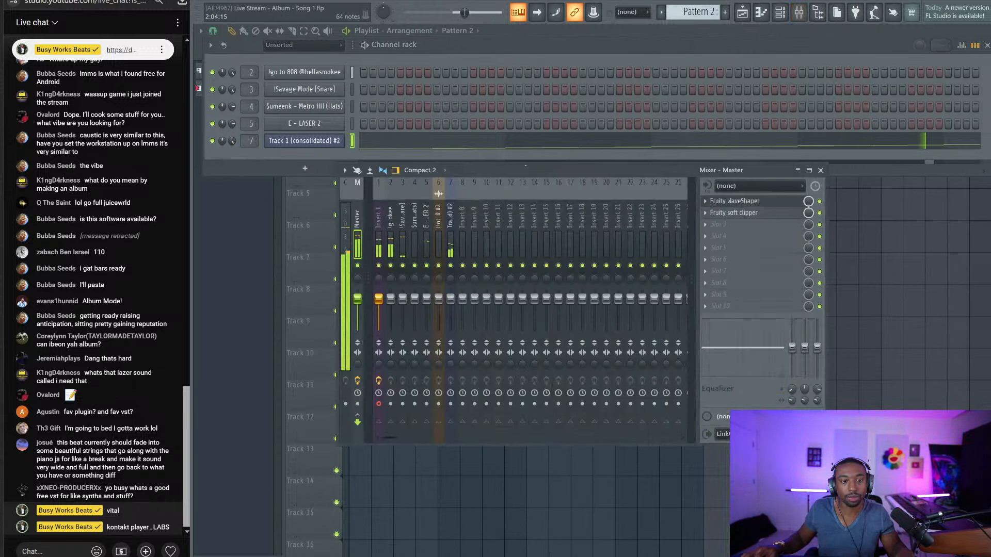
click(427, 245)
click(451, 249)
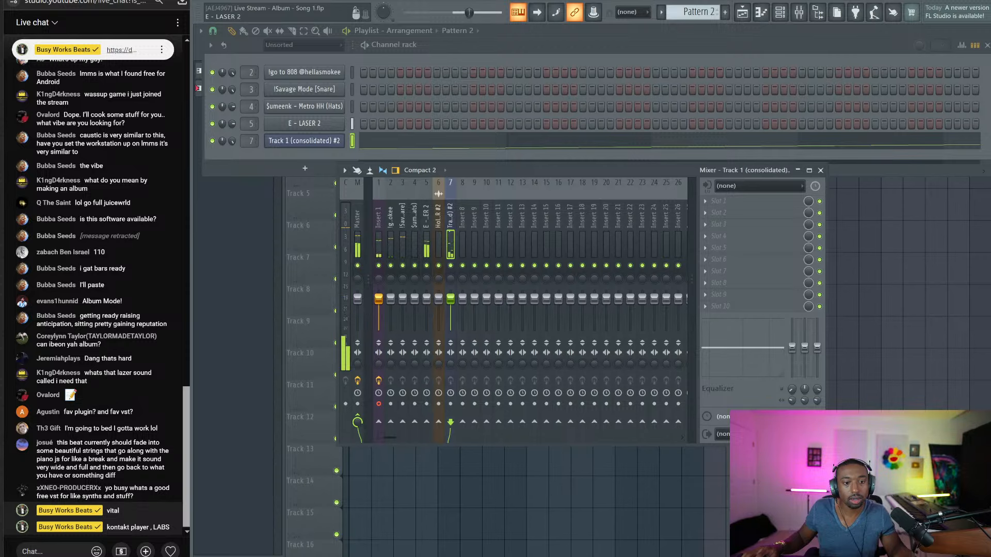
click(722, 224)
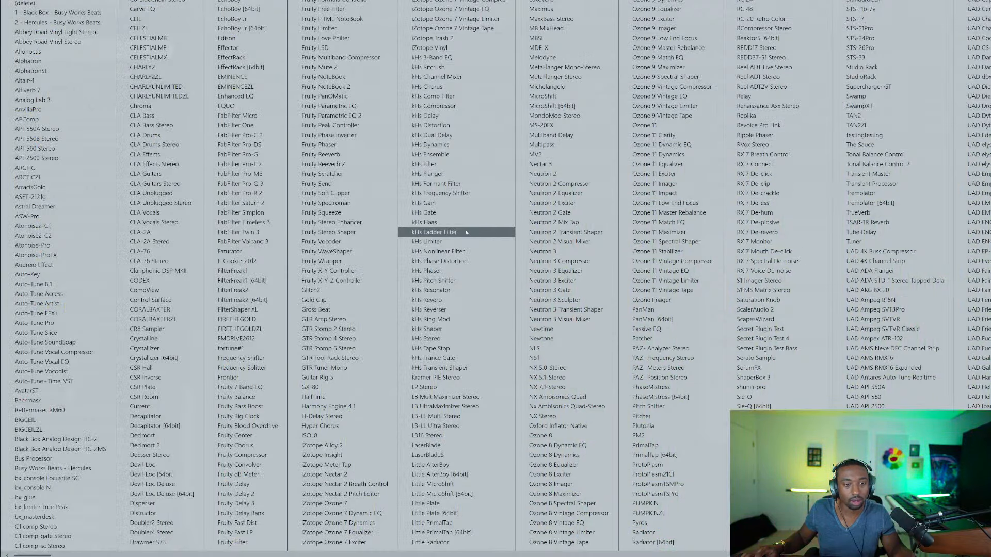
click(651, 338)
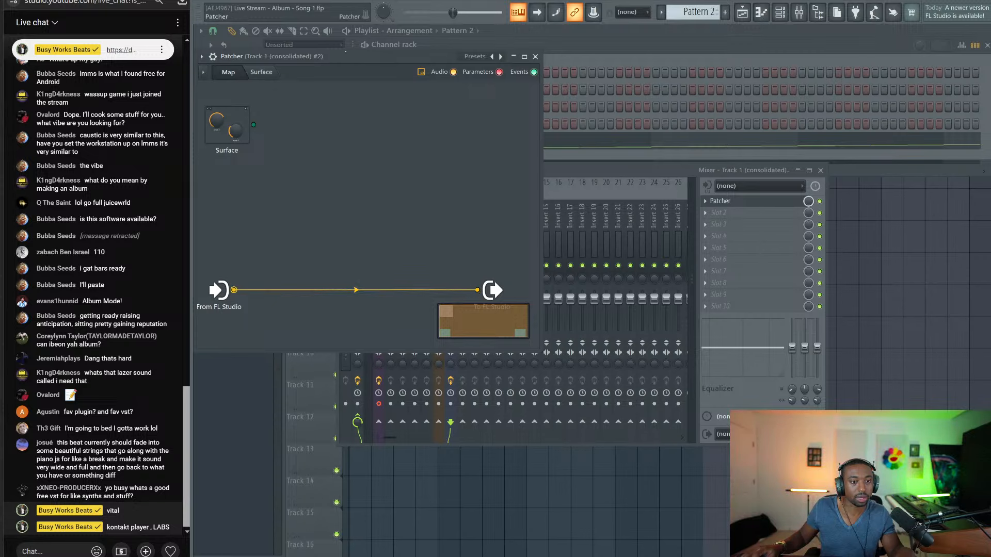
Add Fruity Delay 3 above the signal line in the Patcher map and feed it from the From FL Studio input
right_click(254, 262)
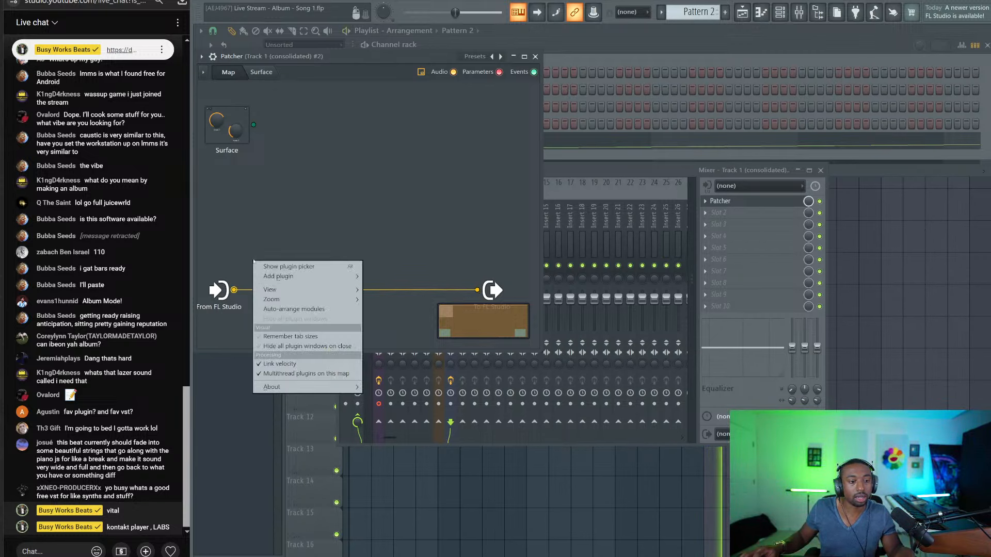
click(299, 277)
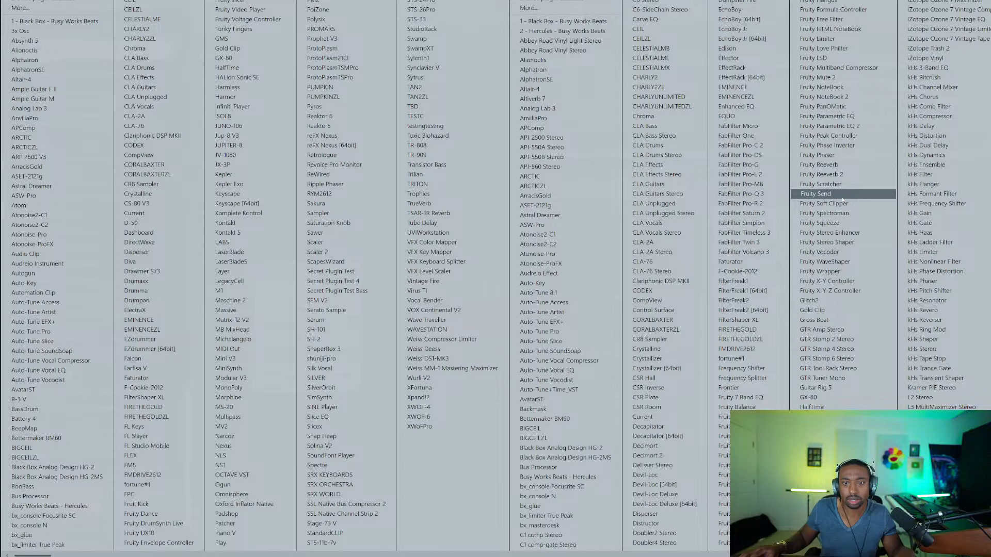
click(739, 515)
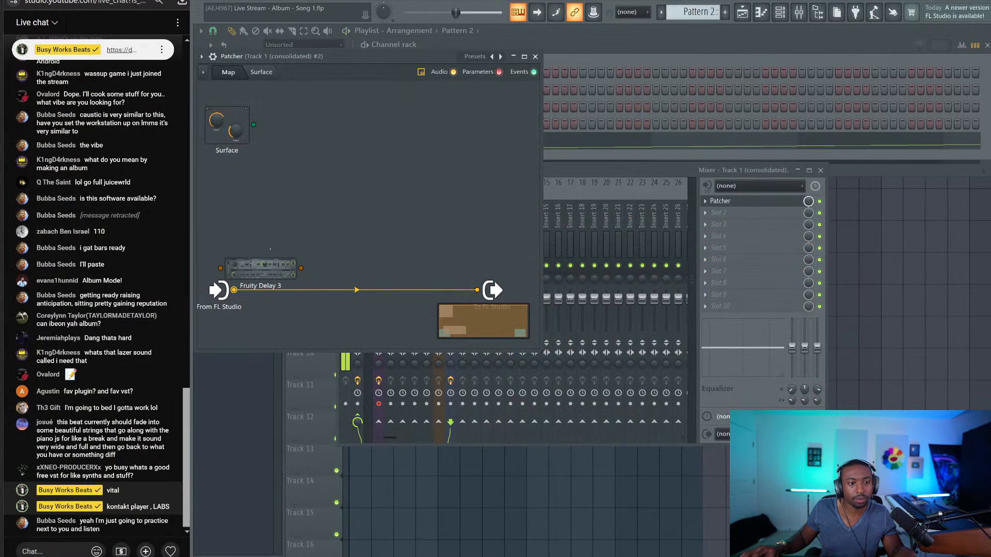
drag(260, 268, 299, 239)
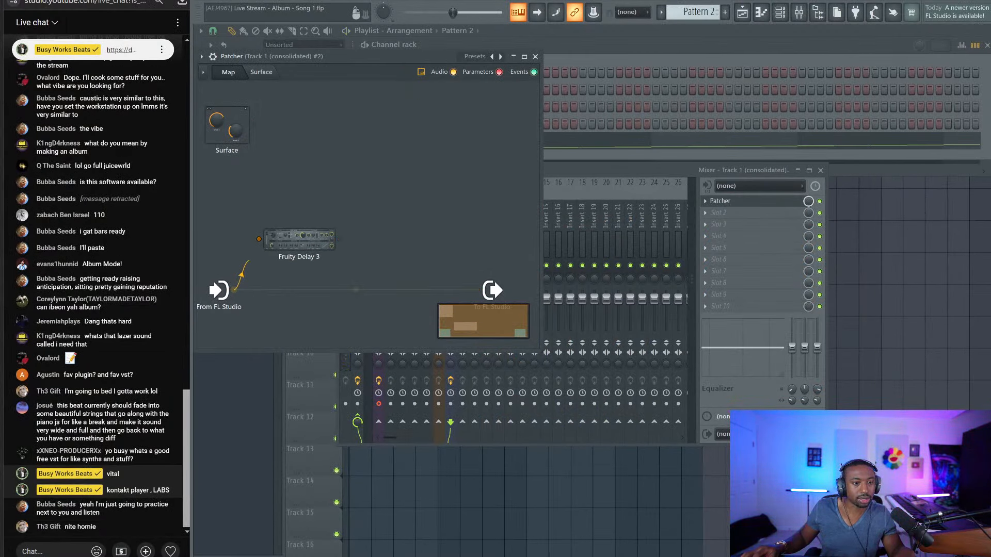
Set Fruity Delay 3 to the Ping pong model with its pan offset to the right, and wire its output to the Patcher output
click(312, 241)
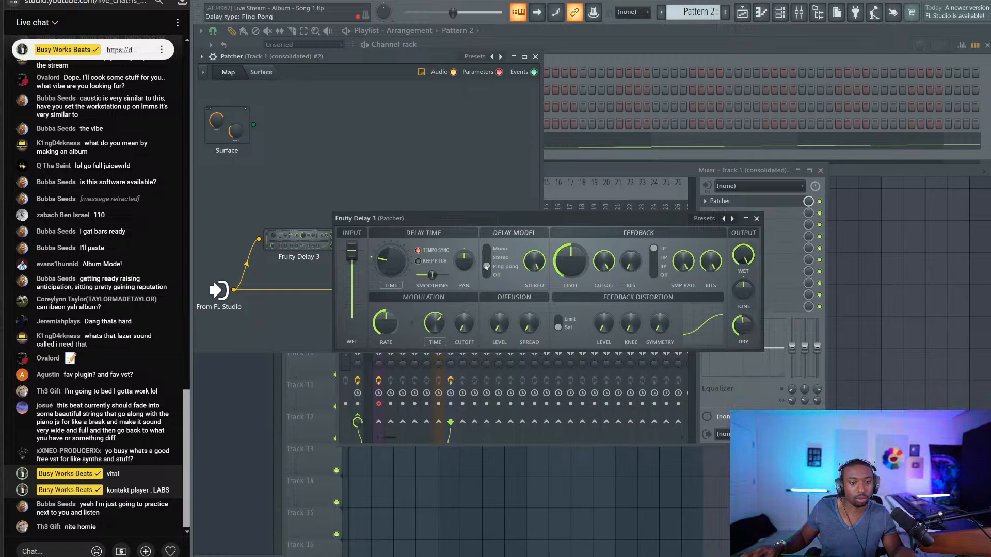
drag(542, 224, 434, 166)
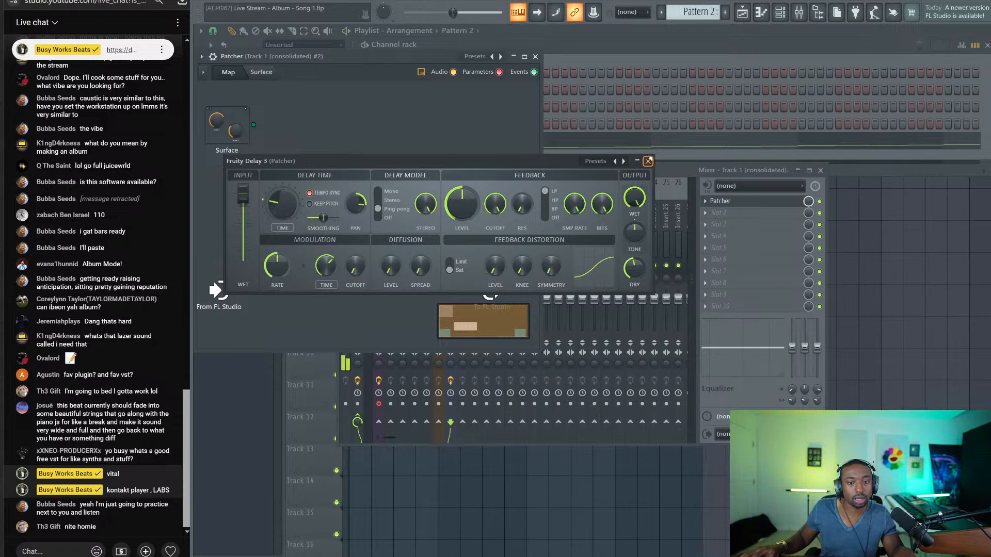
click(648, 161)
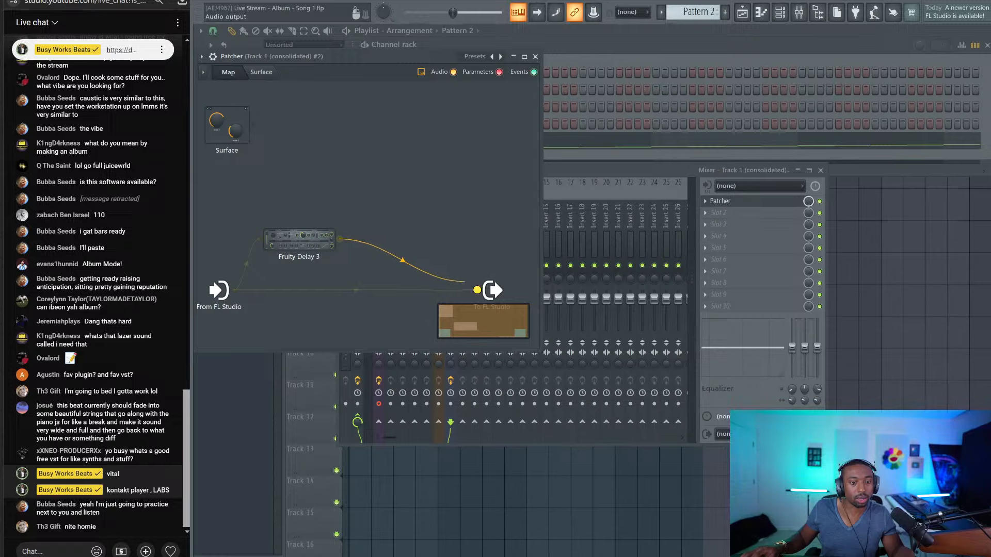
key(space)
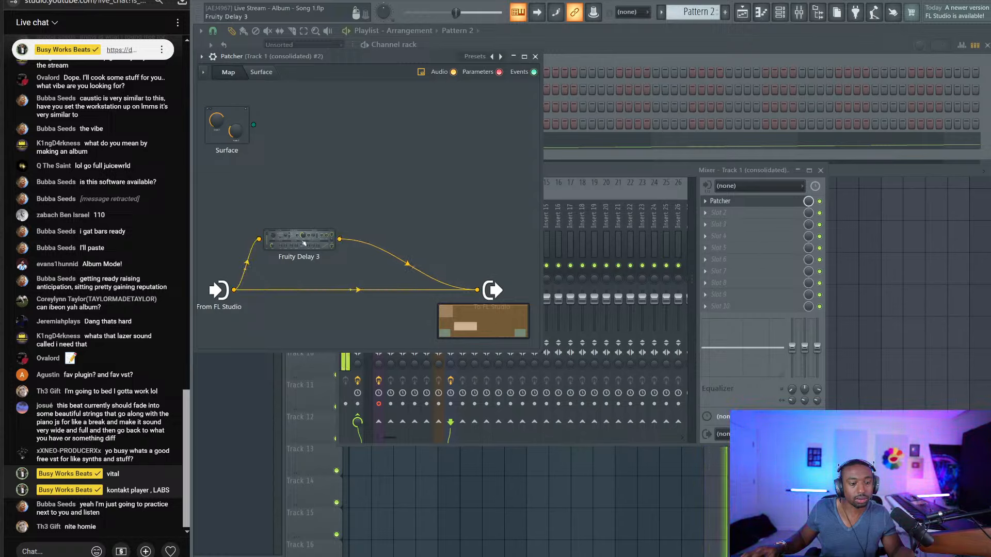
Insert kHs Pitch Shifter after Fruity Delay 3 in its signal path to the Patcher output
drag(308, 246, 314, 230)
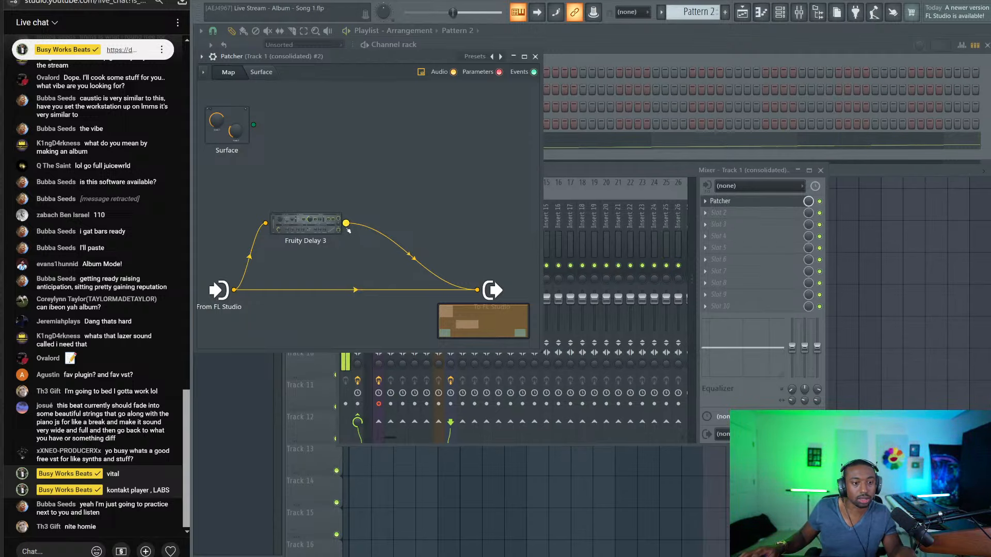
right_click(347, 230)
mouse_move(382, 244)
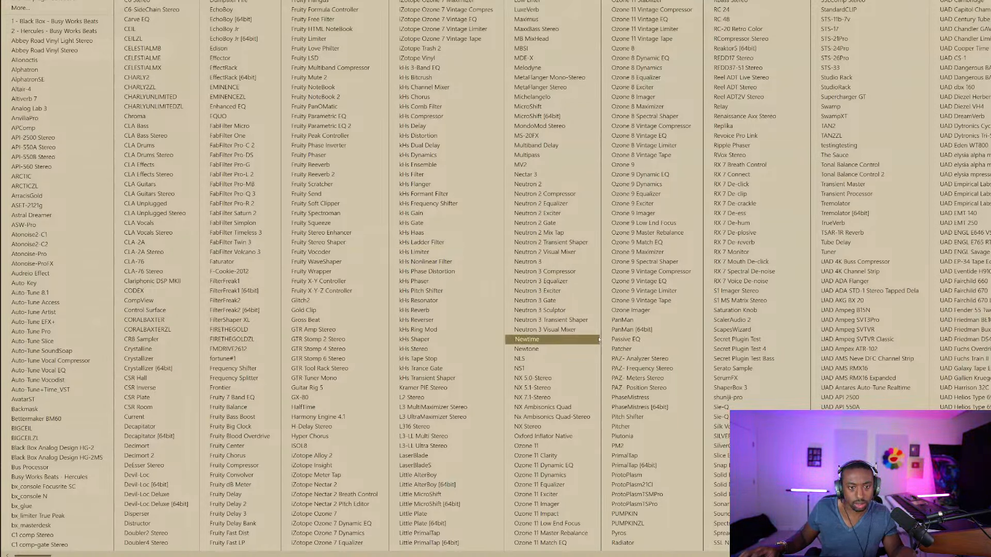
click(421, 291)
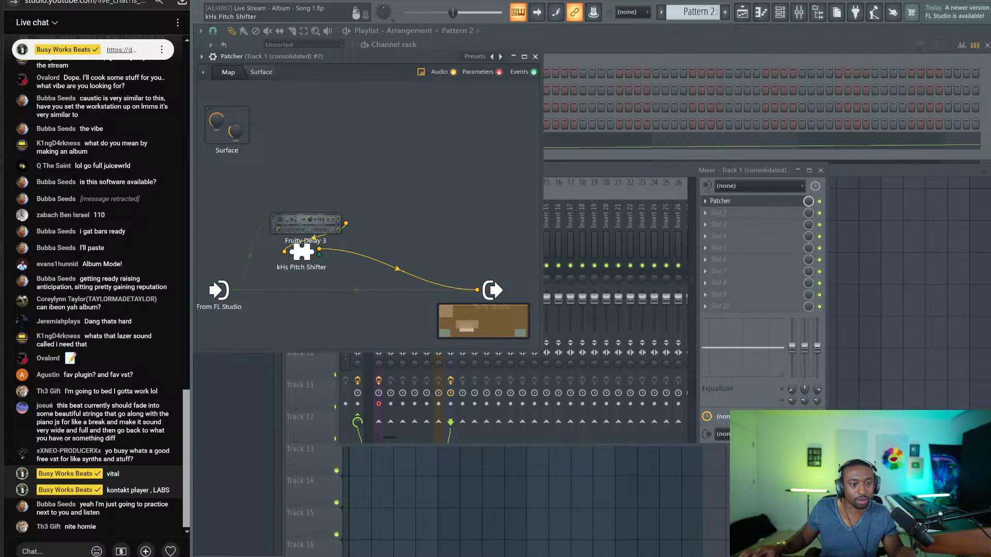
Set the kHs Pitch Shifter to -12.00 semitones with a shorter grain size, and place its module higher on the Patcher map
double_click(399, 187)
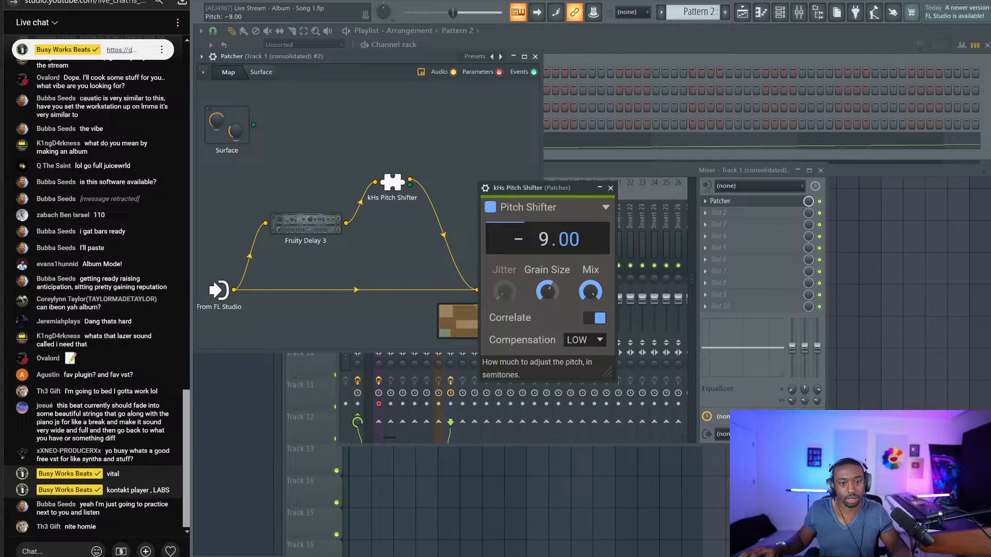
scroll(547, 239, down, 1)
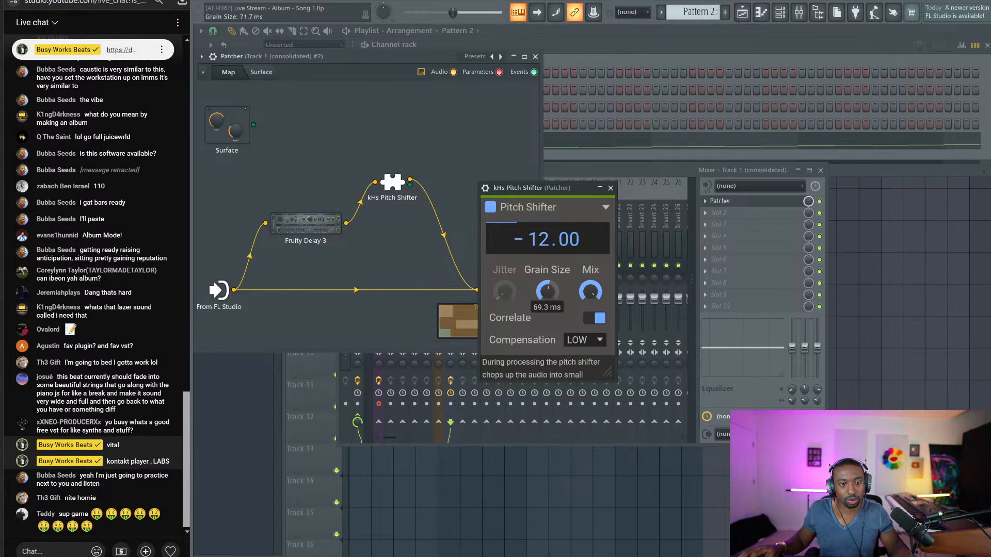
click(611, 188)
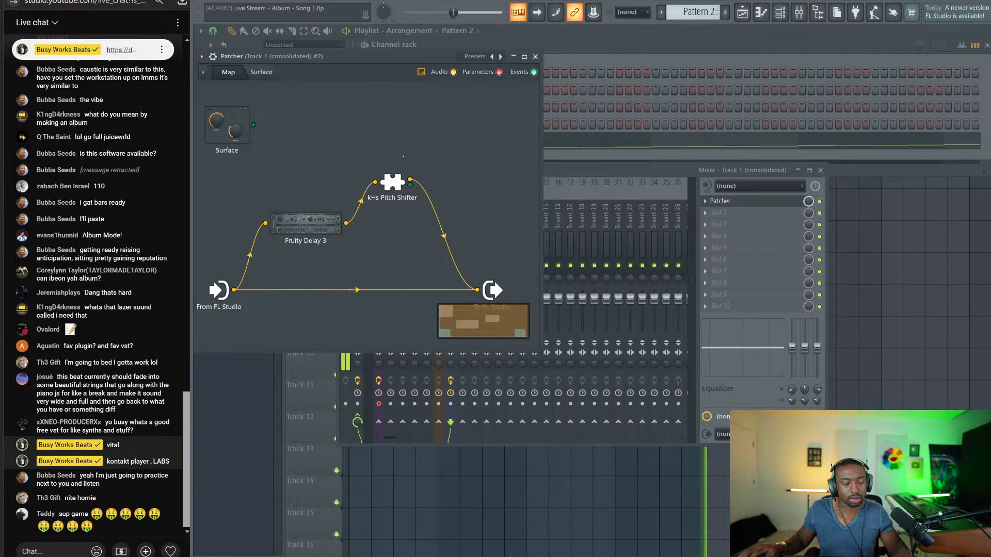
double_click(399, 188)
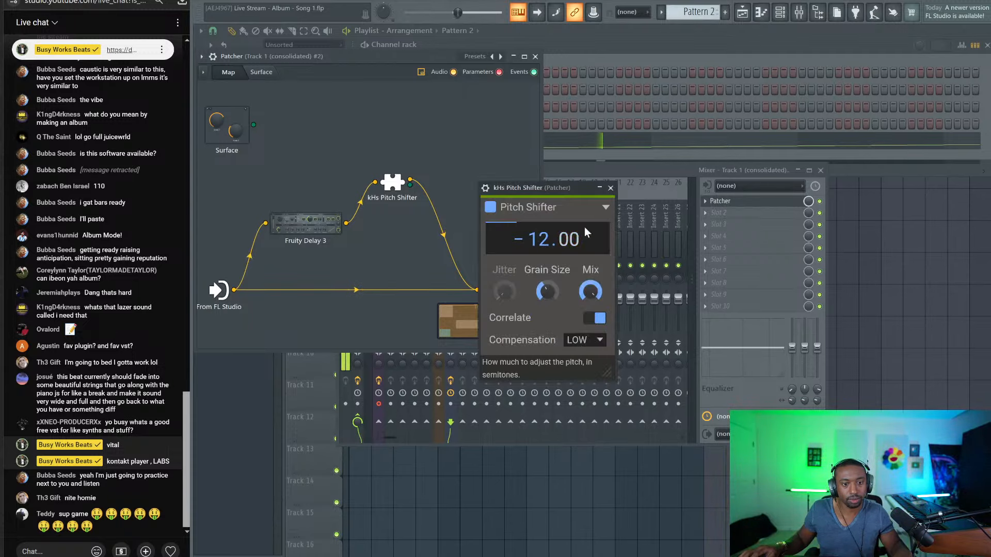
click(610, 188)
drag(396, 185, 404, 172)
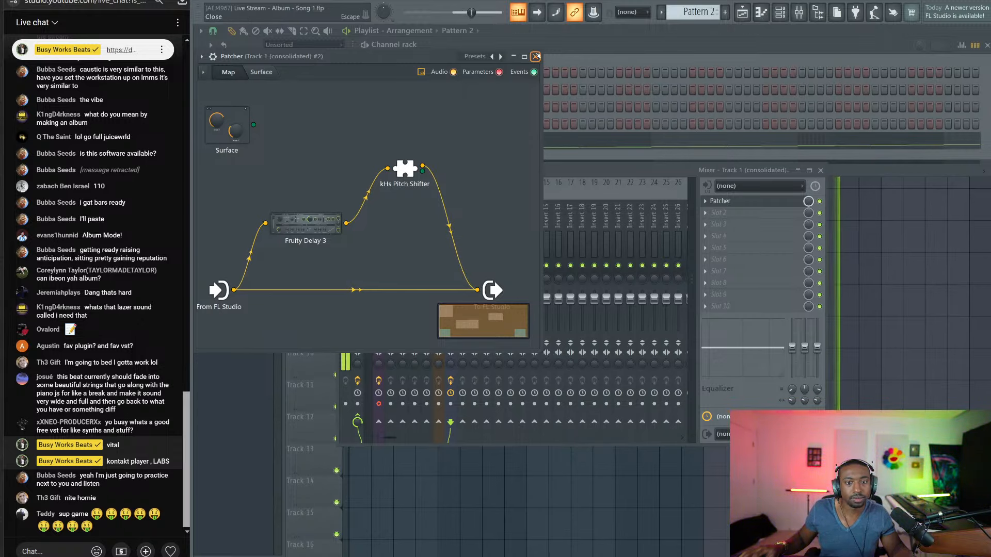
Close the Patcher, mixer and channel rack windows to return to the playlist while the sliced section plays
click(536, 57)
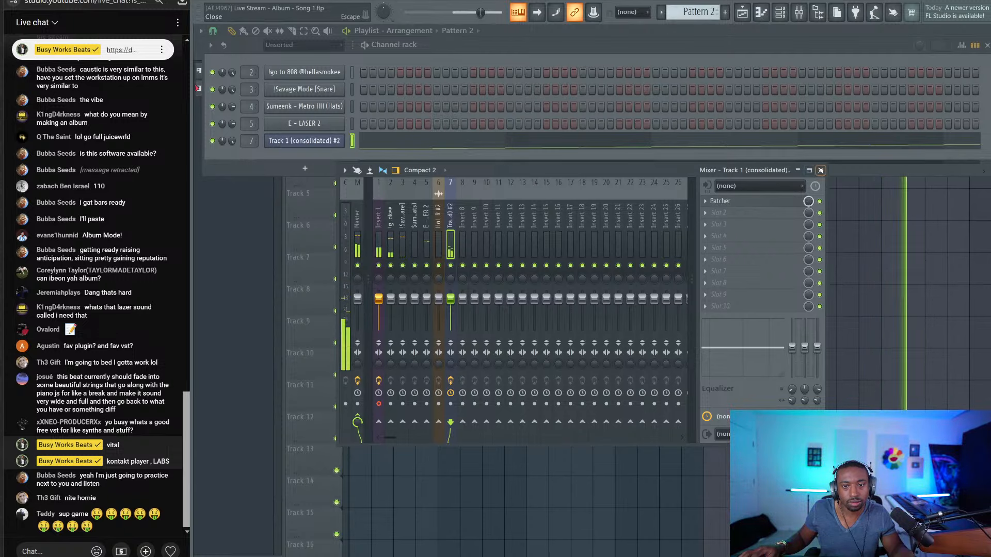
click(821, 170)
key(F6)
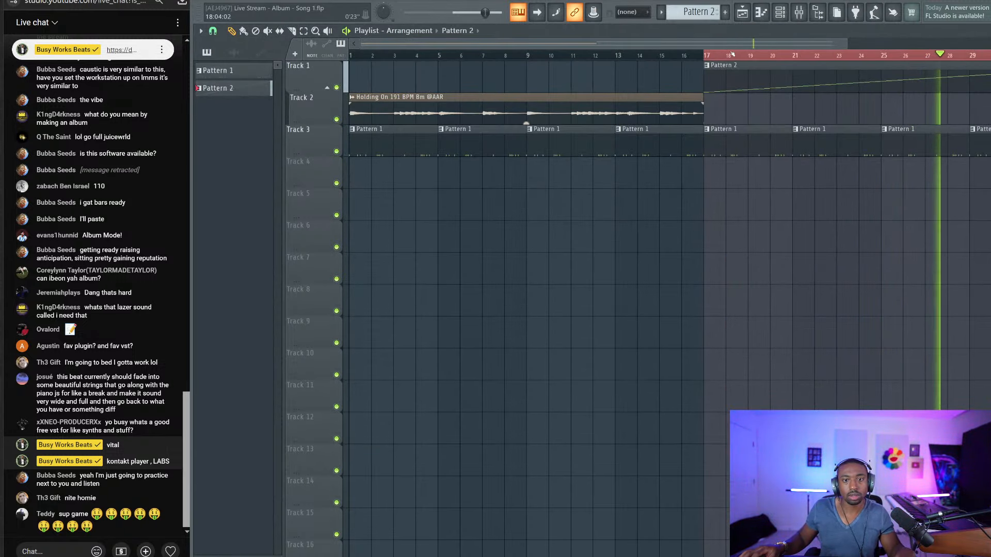
click(798, 13)
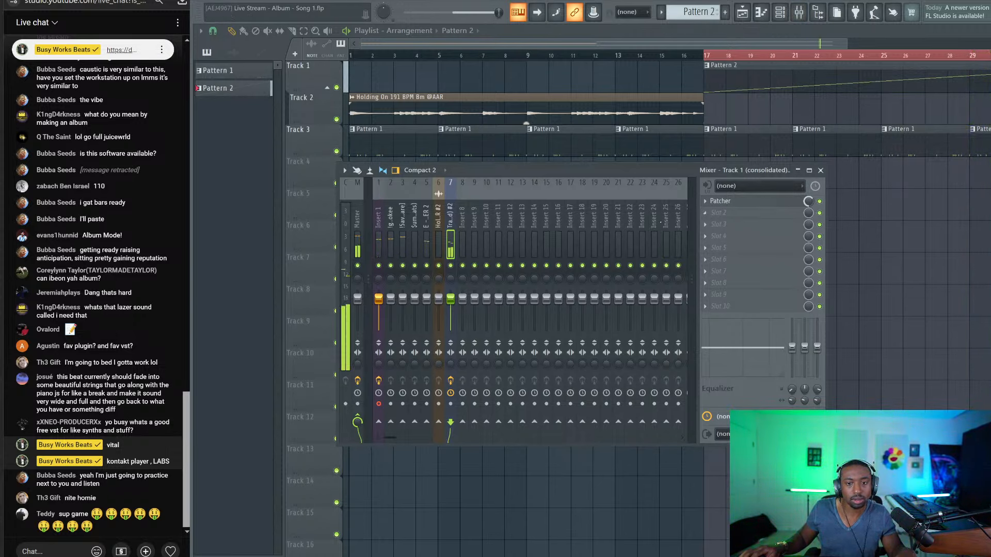
key(F9)
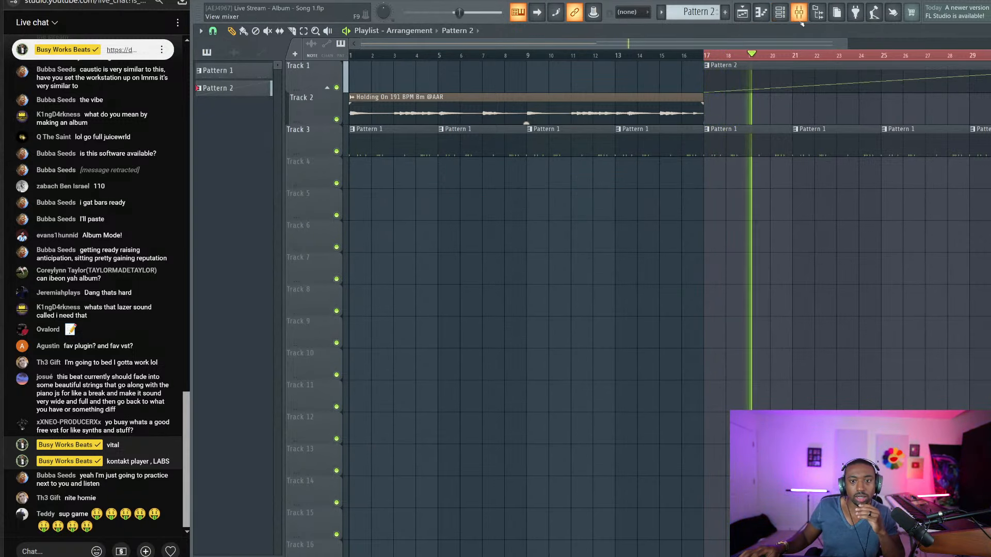
Show the sample browser beside the playlist, stop playback and save the project
click(820, 14)
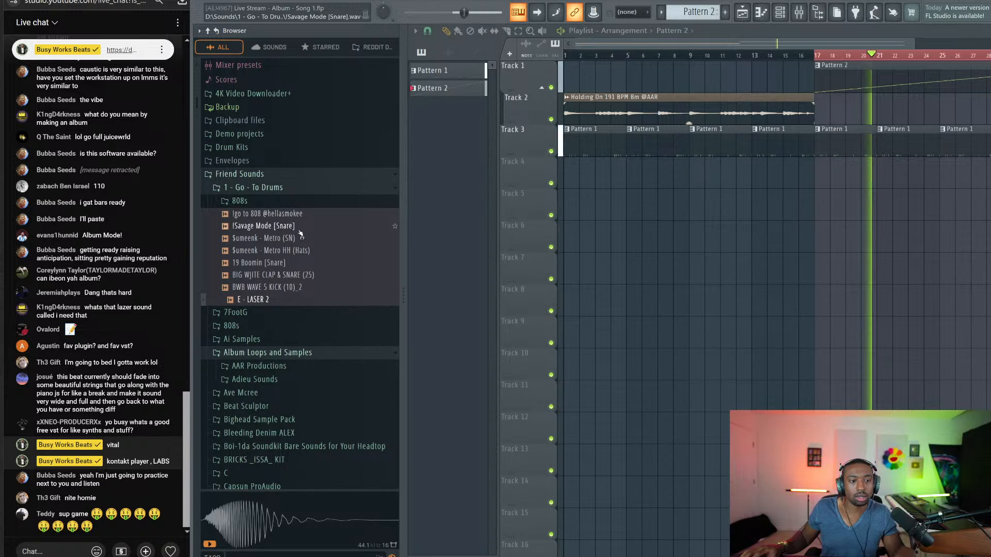
key(F6)
key(F6)
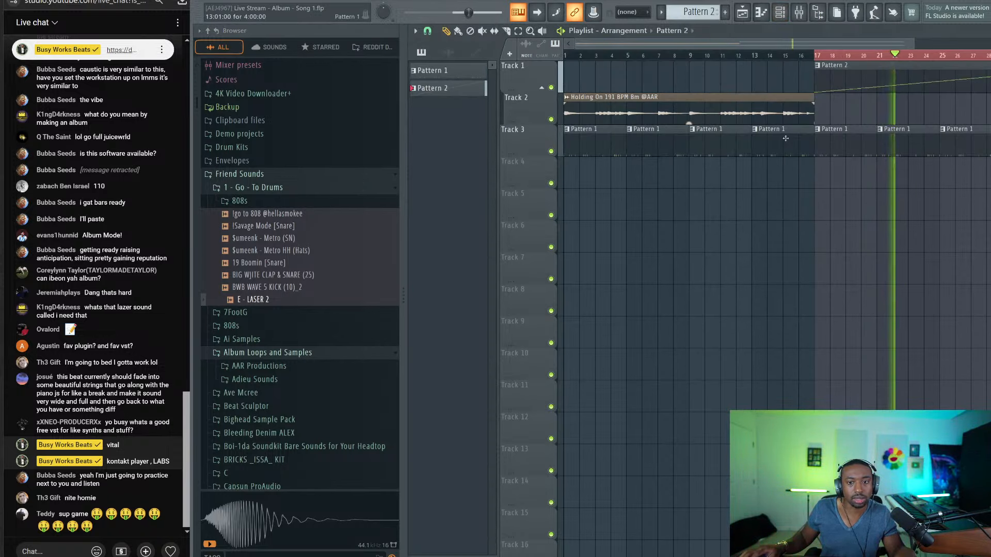
key(space)
key(ctrl+s)
Make the Pattern 1 drum clip at bar 17 on Track 3 unique
drag(841, 131, 989, 147)
ctrl+click(896, 214)
click(832, 129)
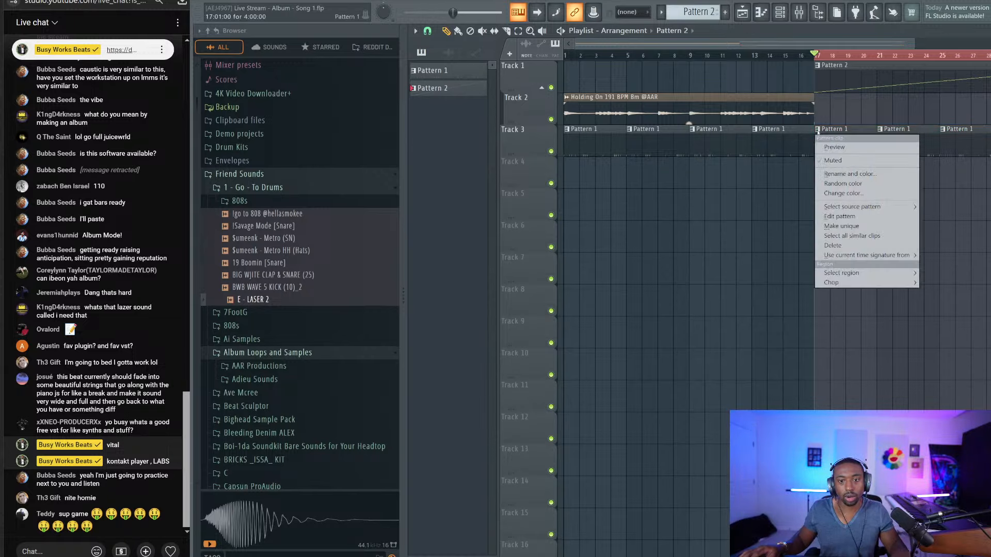
click(841, 226)
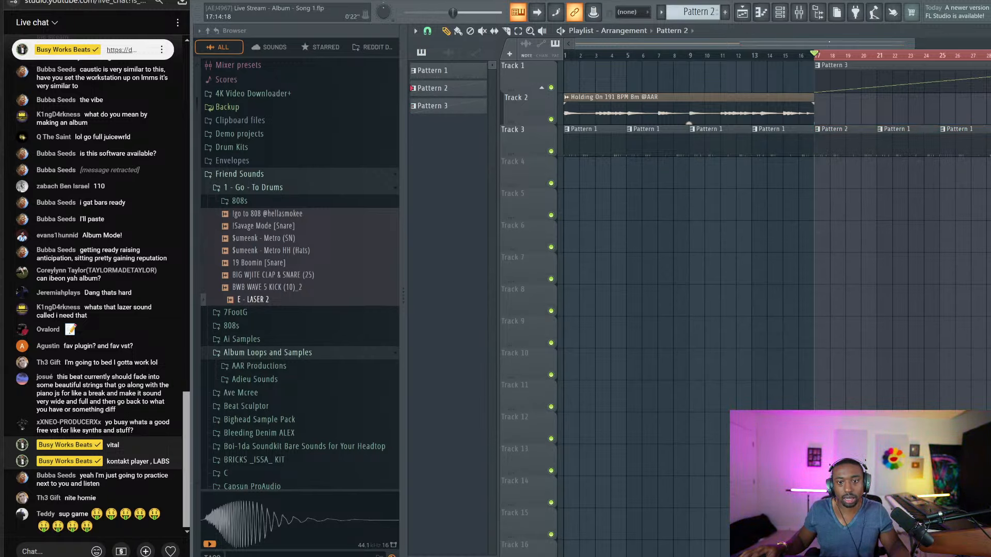
Clear the playlist time selection that starts at bar 17
scroll(831, 61, up, 4)
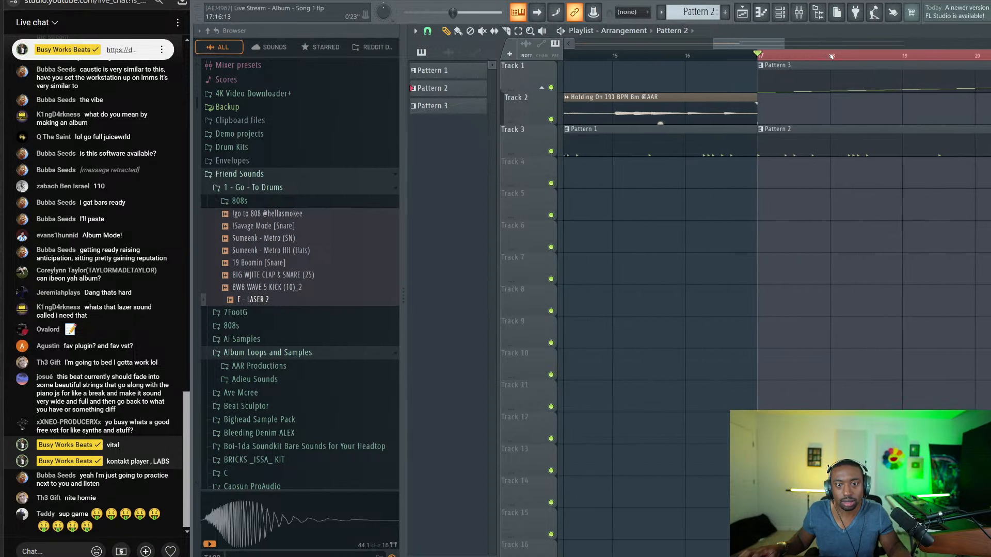
drag(741, 109, 711, 110)
scroll(748, 55, down, 5)
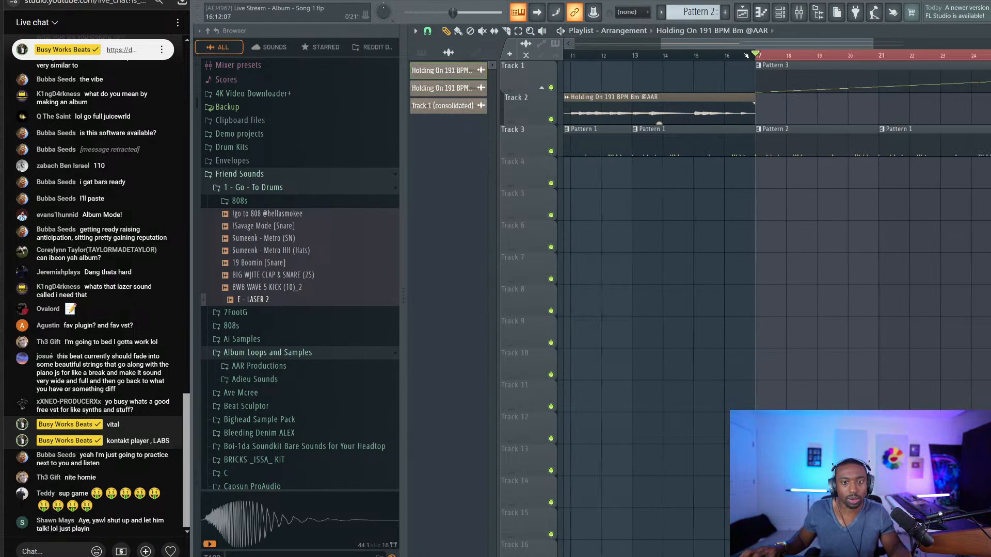
right_click(749, 54)
click(780, 12)
key(space)
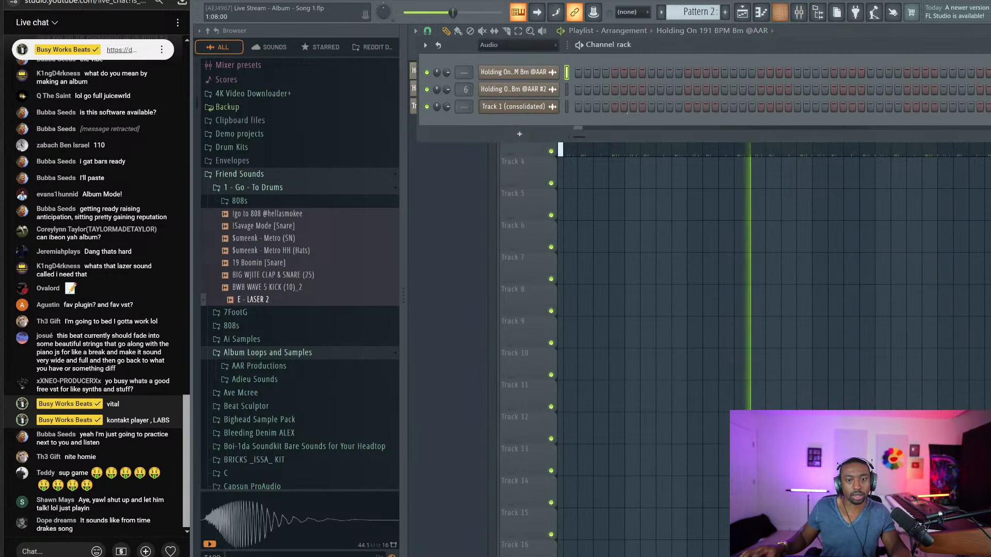
click(518, 45)
click(517, 80)
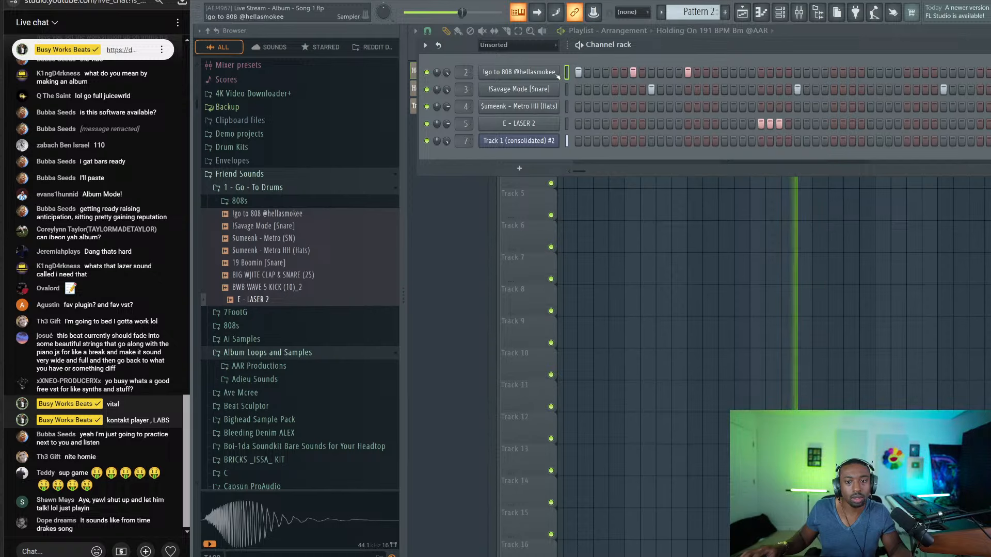
key(alt+c)
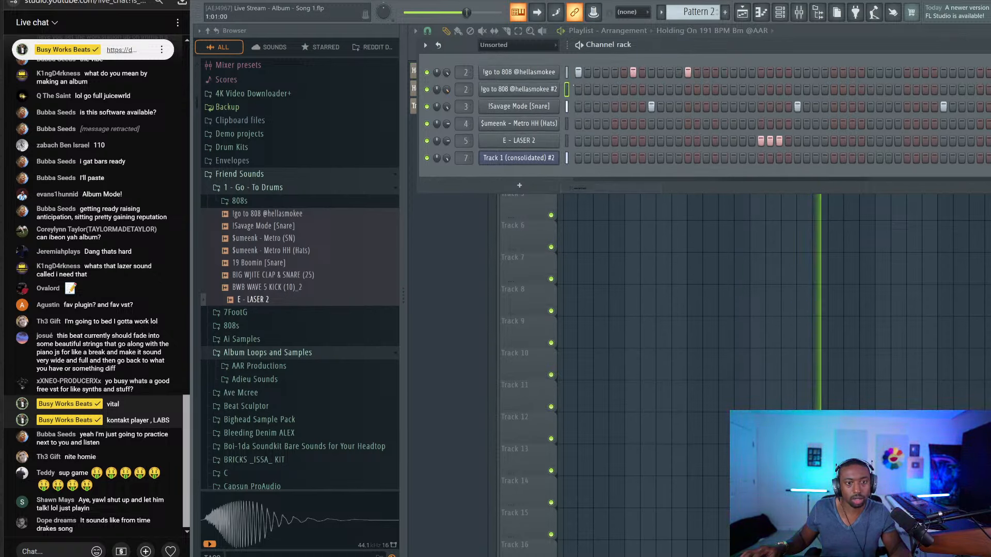
click(567, 74)
key(space)
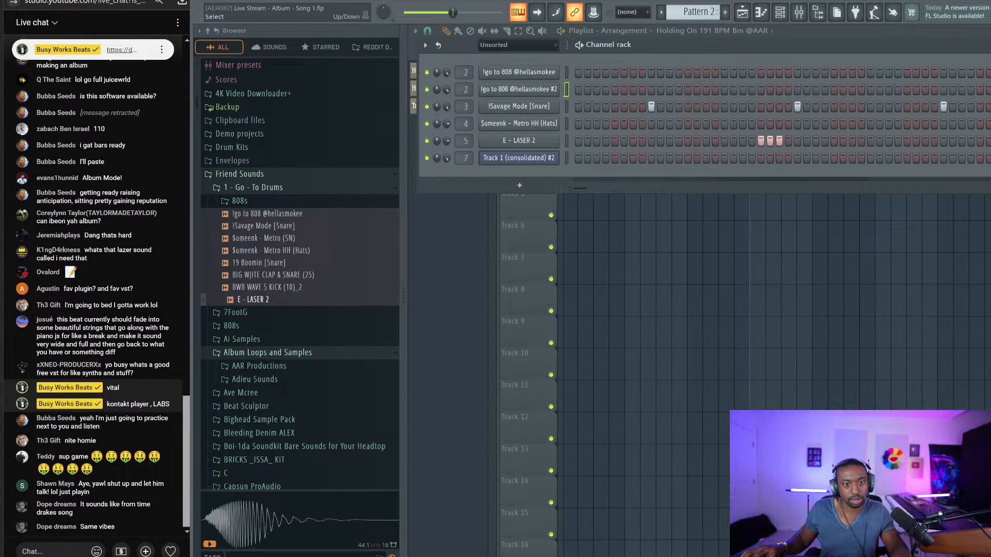
Check the FabFilter Pro-G threshold on mixer Insert 1 while the pattern plays, and close the plugin
click(799, 12)
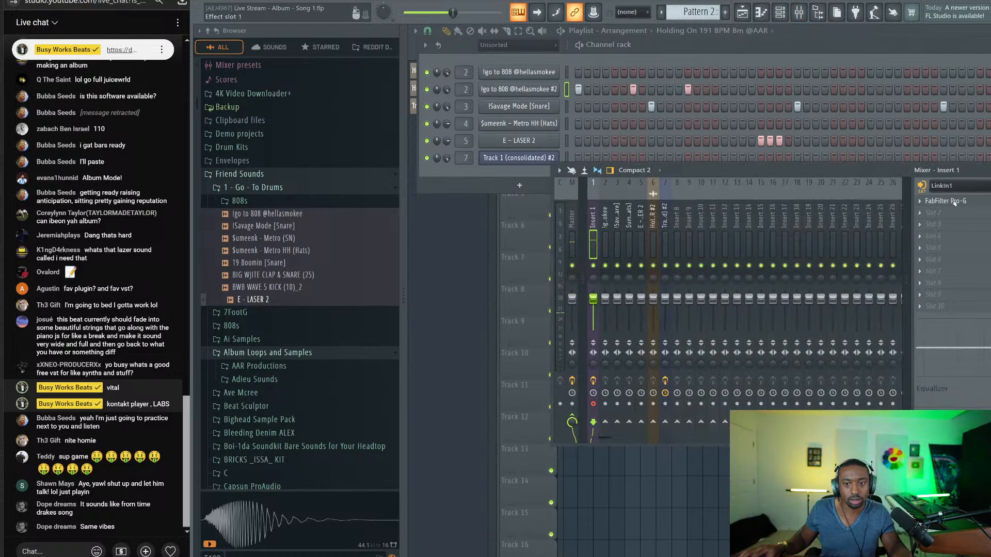
click(954, 202)
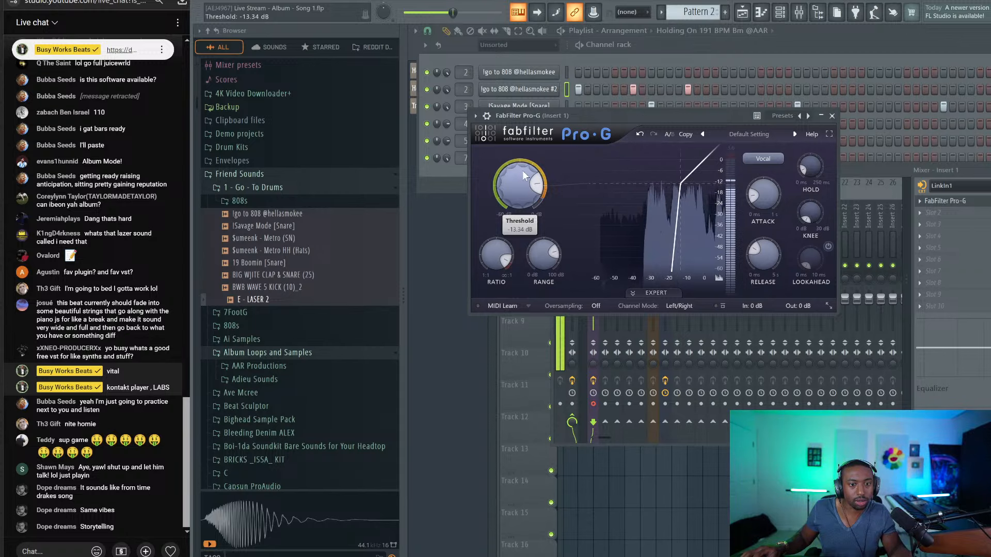
click(832, 116)
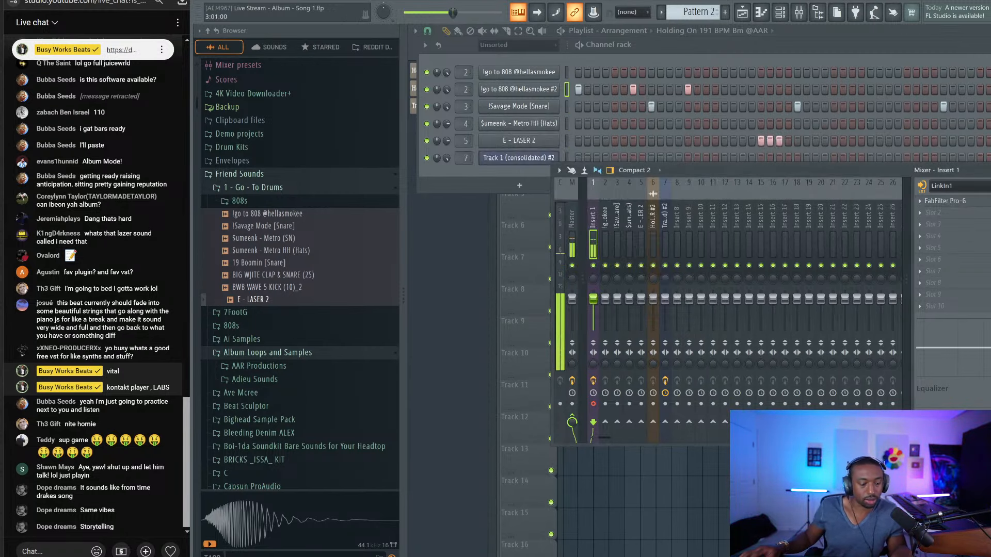
Open the settings of the cloned 808 channel and route it to its own mixer track 8
click(575, 489)
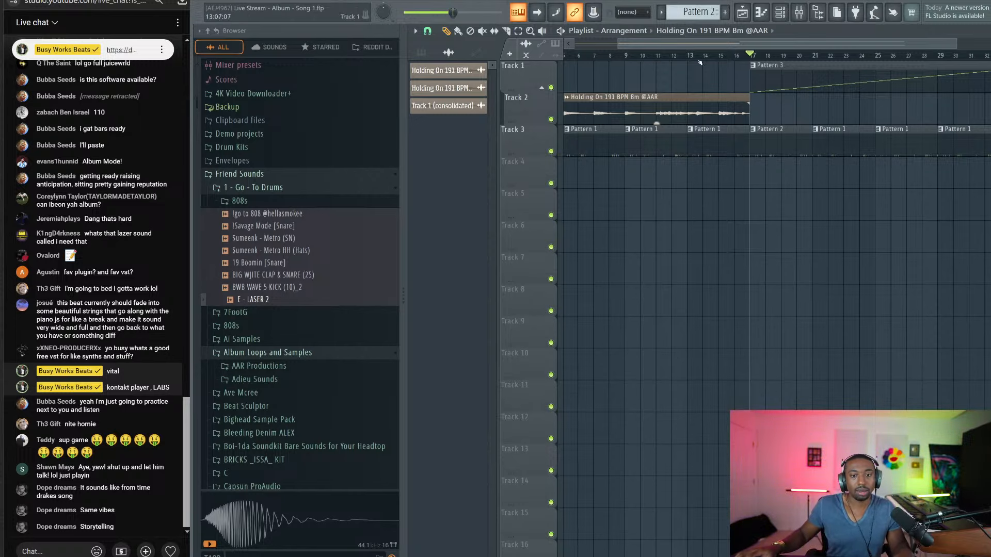
click(780, 12)
click(519, 89)
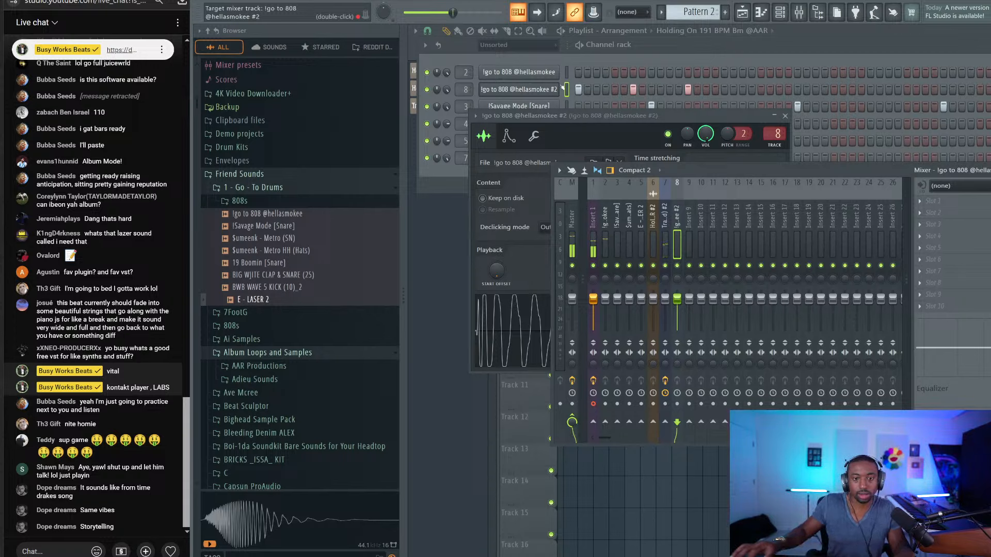
Load Fruity WaveShaper on the cloned 808's mixer track 8 and bend its curve upward
click(932, 201)
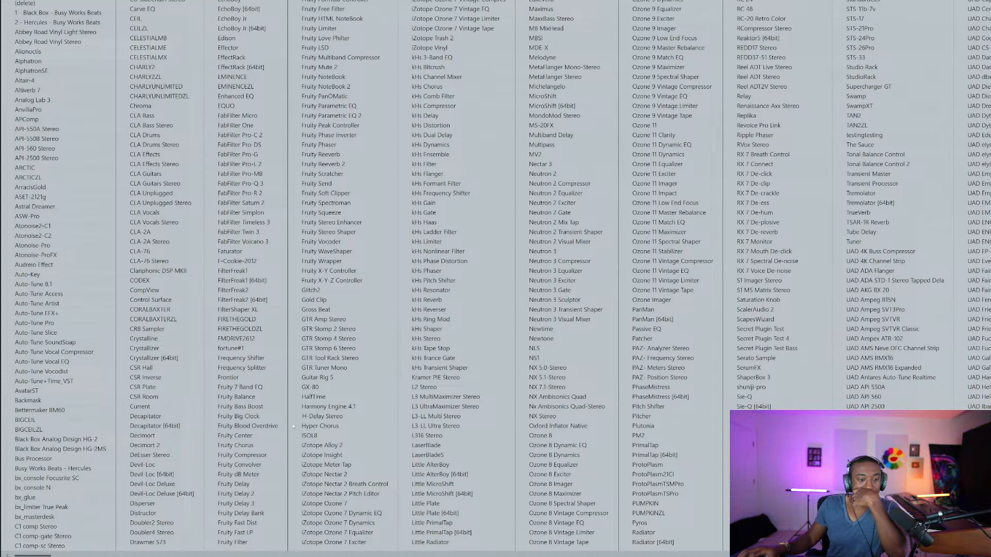
click(349, 253)
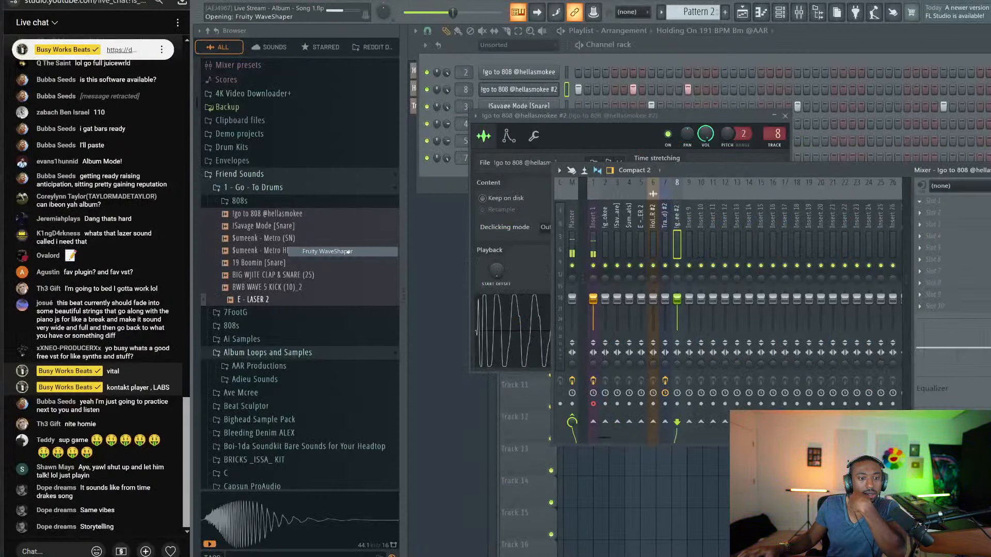
drag(518, 192, 518, 170)
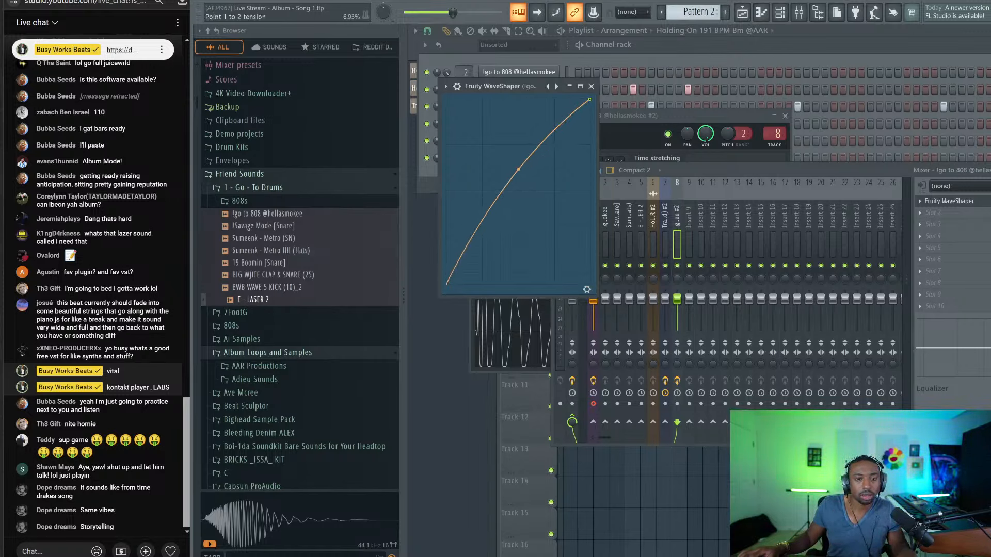
drag(501, 87, 432, 78)
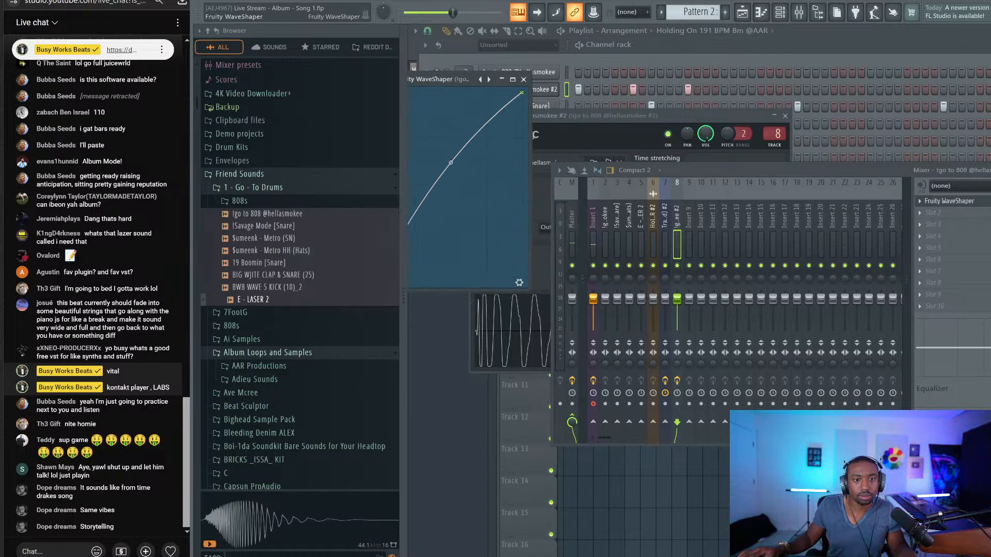
Adjust the FabFilter Pro-G threshold on mixer Insert 1 and close the plugin
click(593, 227)
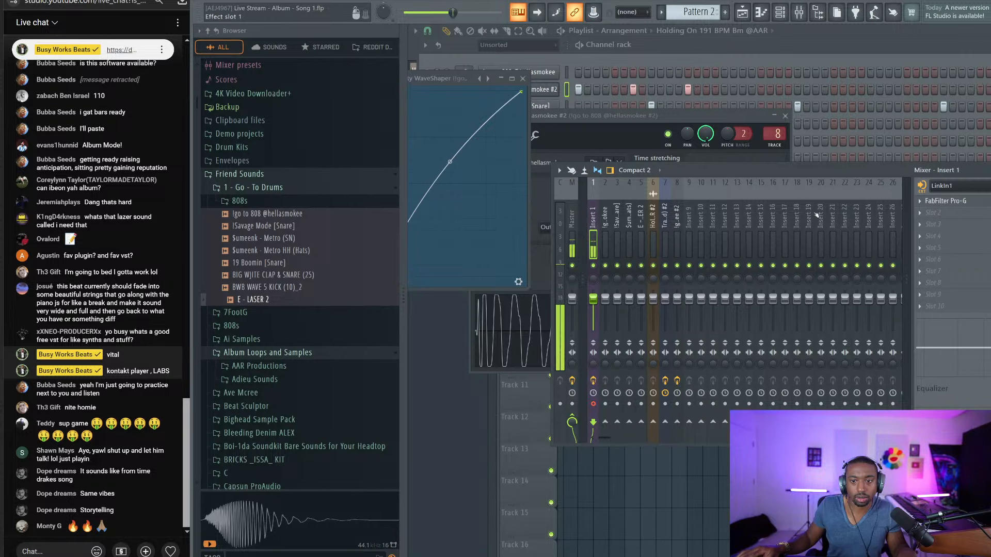
click(945, 202)
drag(508, 197, 510, 169)
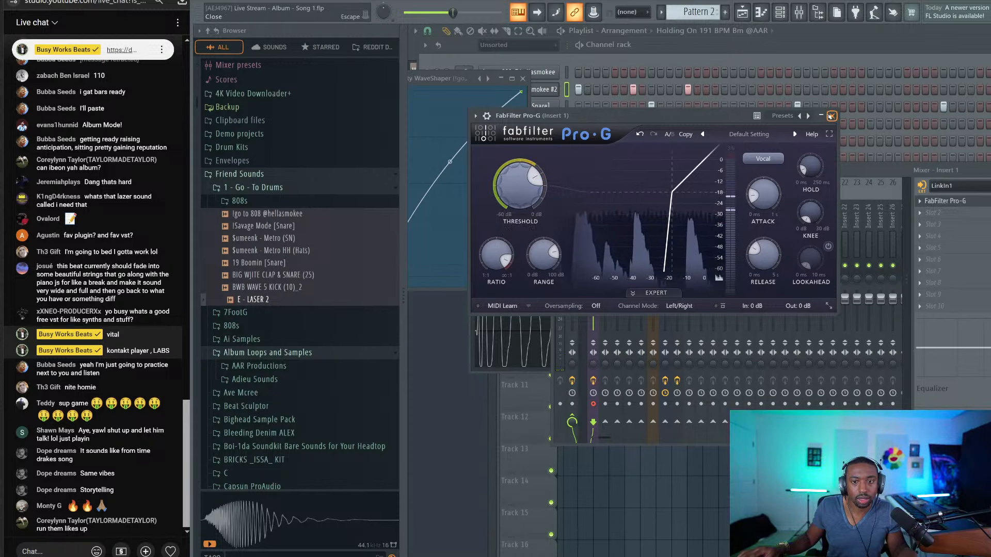
click(831, 116)
Bend the cloned 808's WaveShaper curve higher with oversampling on, and lower its post gain
drag(447, 78, 584, 82)
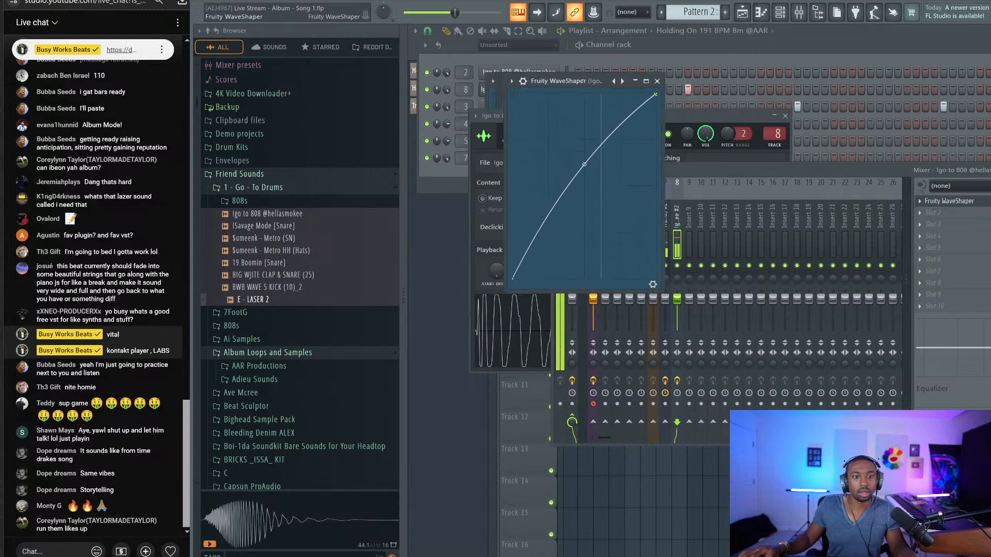
click(656, 285)
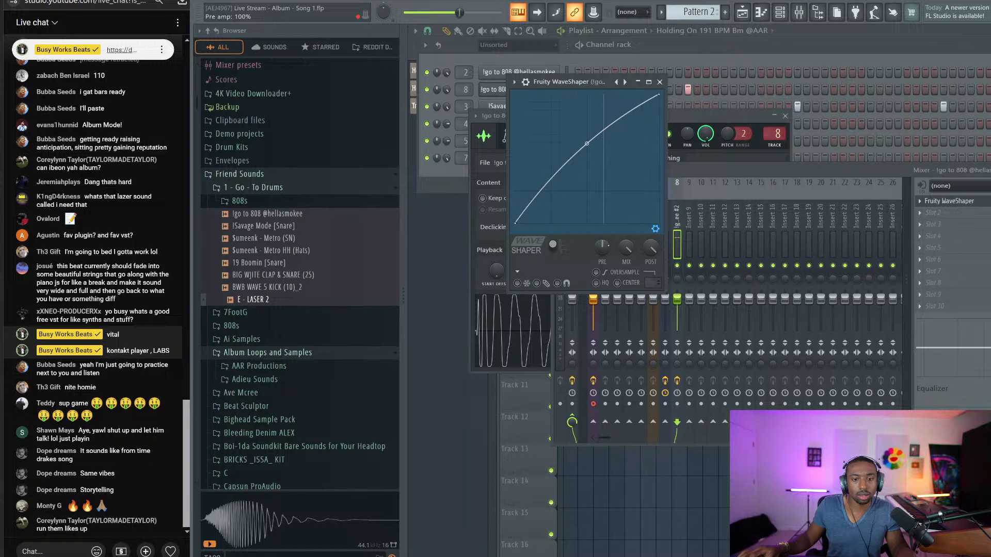
drag(651, 247, 651, 268)
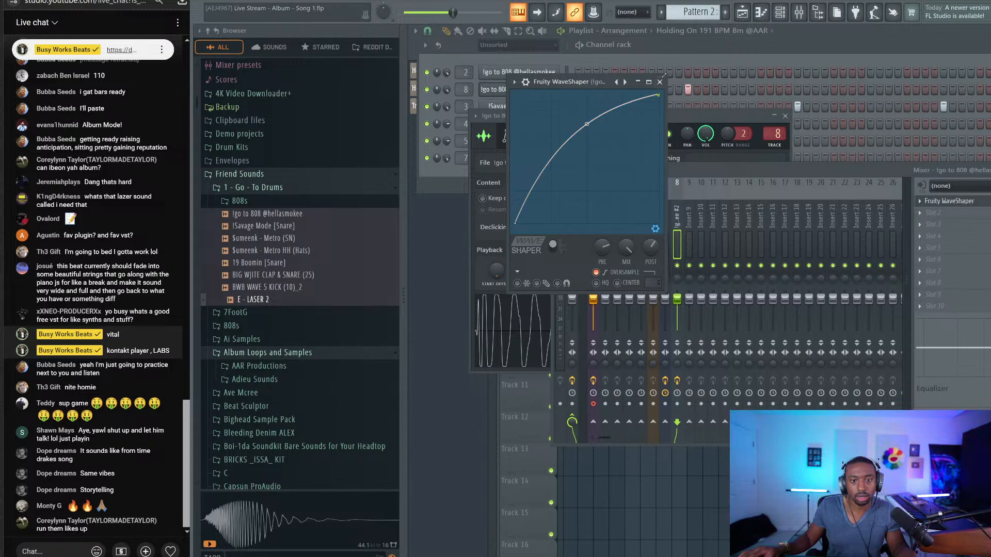
Select the playlist time range starting at bar 17 and play the second section
click(620, 58)
key(F5)
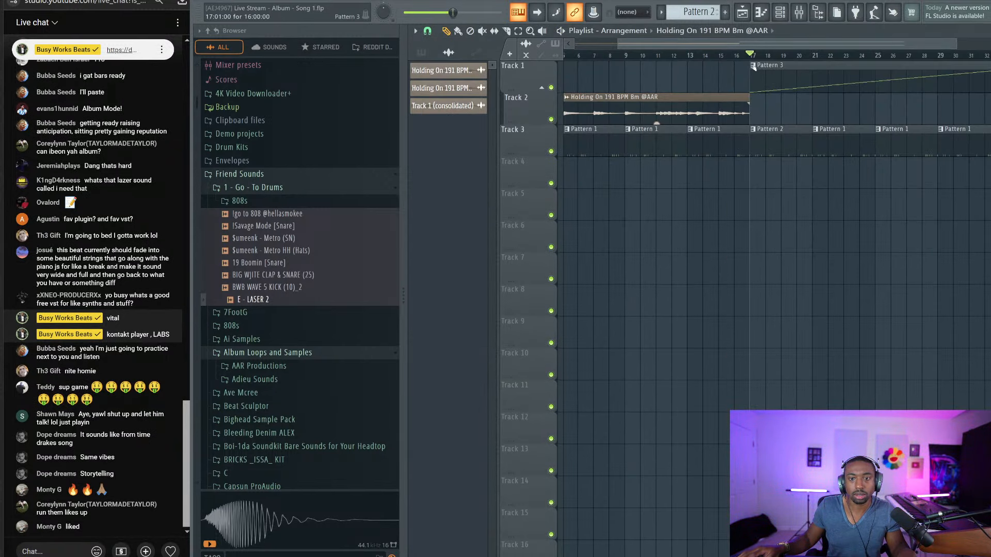
click(754, 56)
key(space)
drag(755, 56, 990, 56)
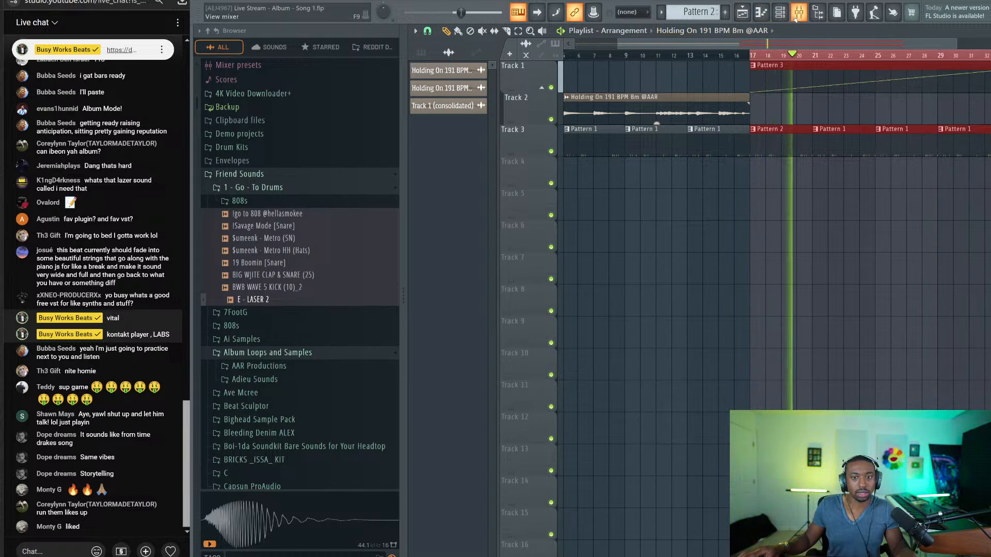
Set the pre amp of the WaveShaper on the cloned 808's mixer track to 161%
key(F9)
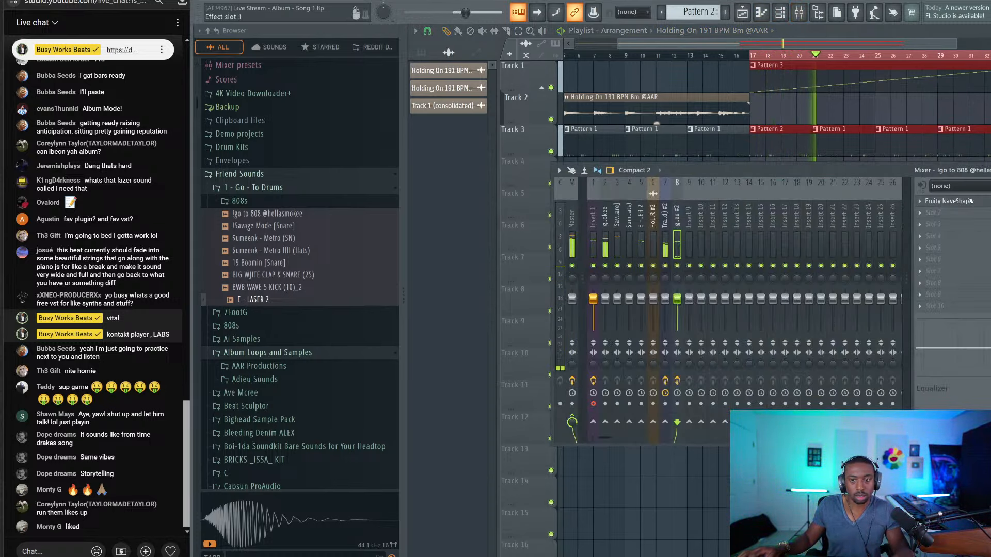
click(972, 201)
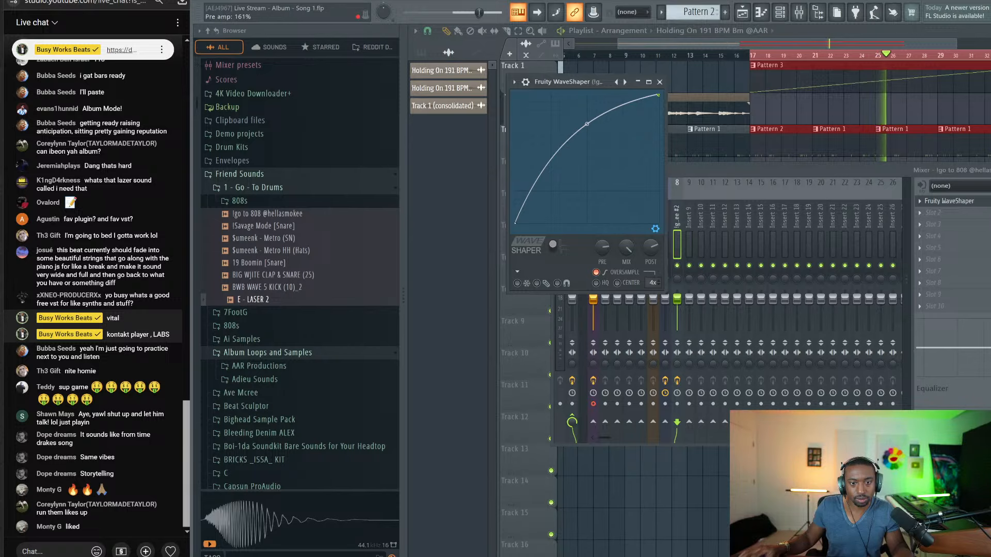
Replace the Pattern 1 clips on playlist Track 3 from bar 21 onward with copies of Pattern 2
right_click(863, 107)
mouse_move(784, 138)
shift+mouse_down()
mouse_move(862, 138)
mouse_move(796, 141)
shift+mouse_up()
shift+drag(796, 141, 915, 136)
key(space)
Steepen the WaveShaper curve on the cloned 808, set its post gain to 88%, and close the plugin and mixer
click(802, 15)
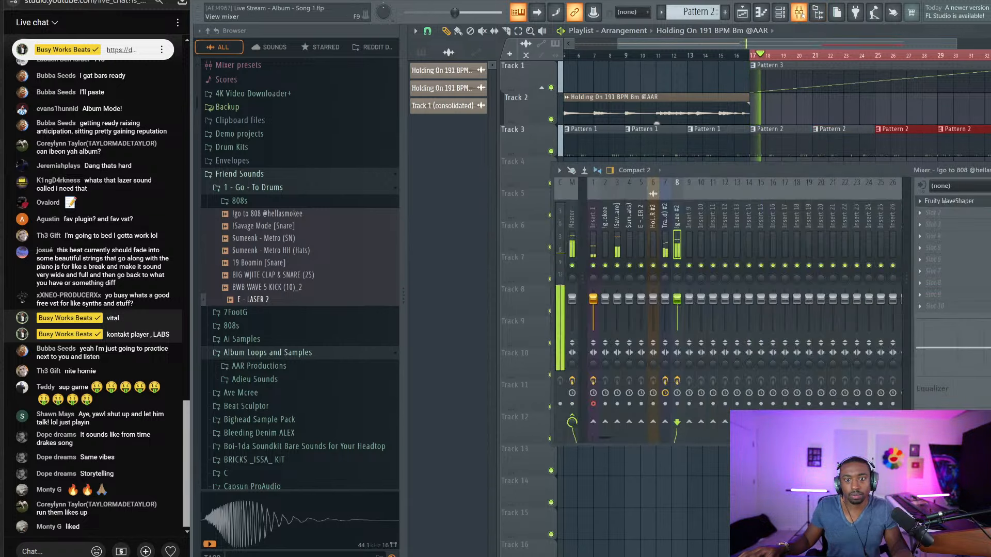
click(961, 202)
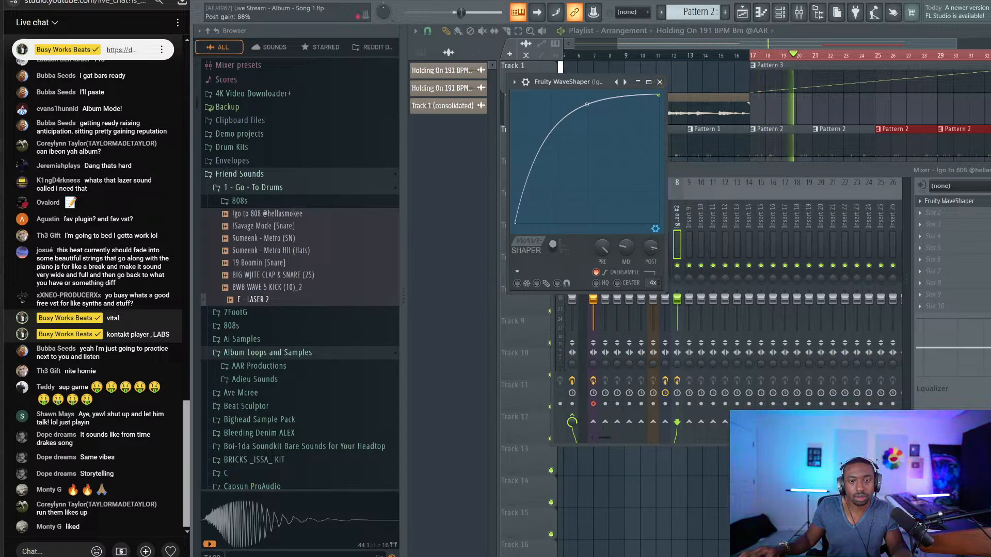
click(659, 81)
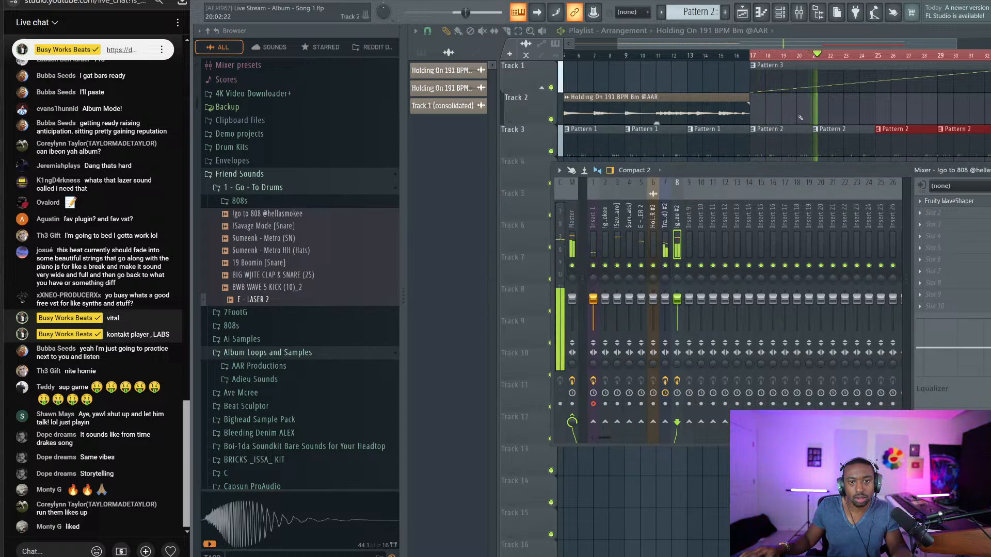
key(F9)
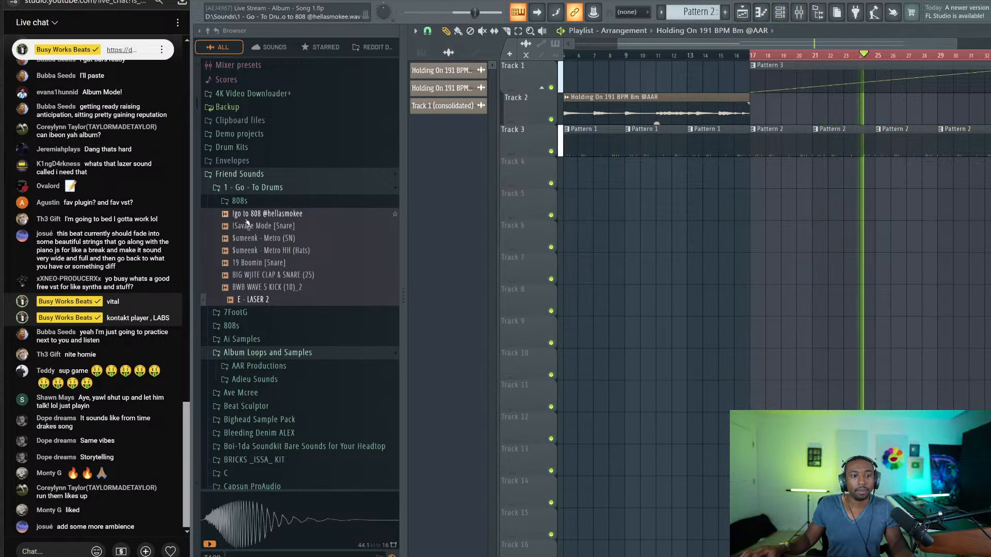
Audition the snares in the 1 - Go - To Drums folder and load 19 Boomin [Snare] into a new channel
click(264, 225)
click(293, 263)
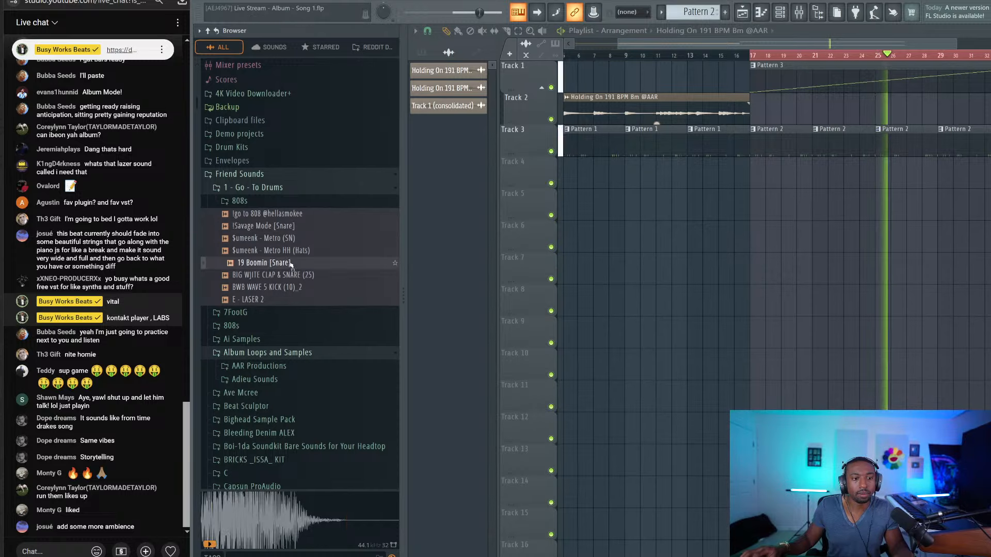
click(299, 275)
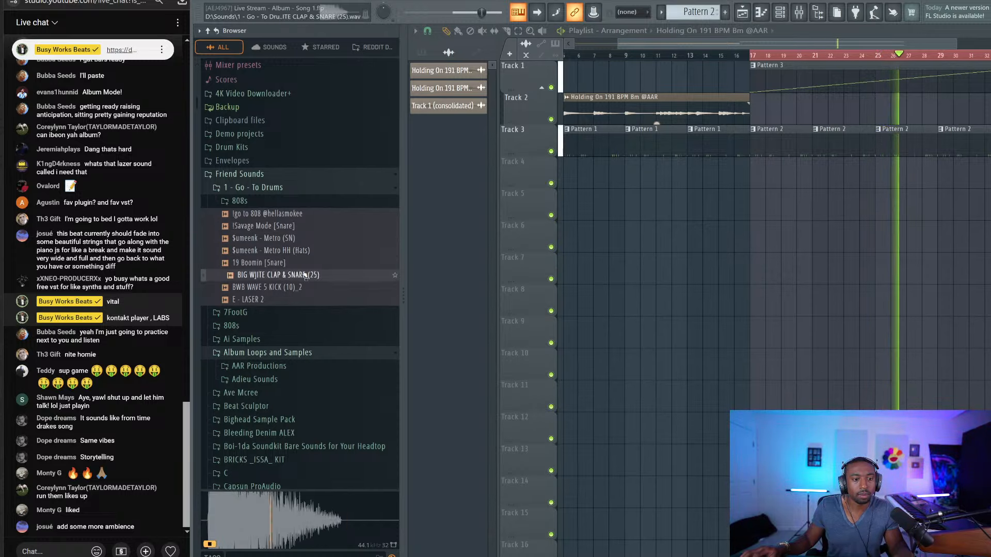
click(295, 238)
right_click(294, 238)
click(259, 251)
right_click(263, 263)
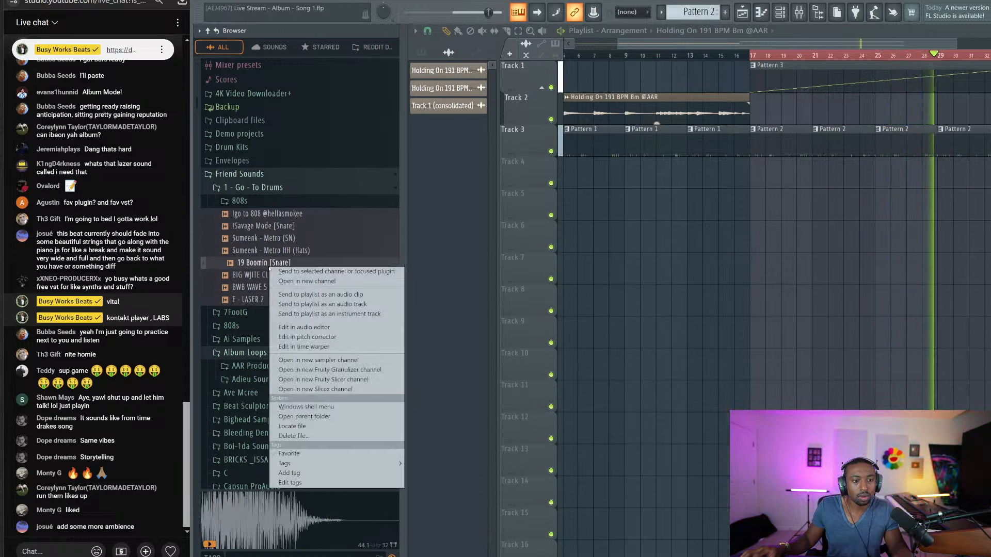
click(305, 276)
Route the 19 Boomin [Snare] channel to mixer track 9 and place its Pattern 2 hits on steps 9, 25, 41 and 57
click(780, 18)
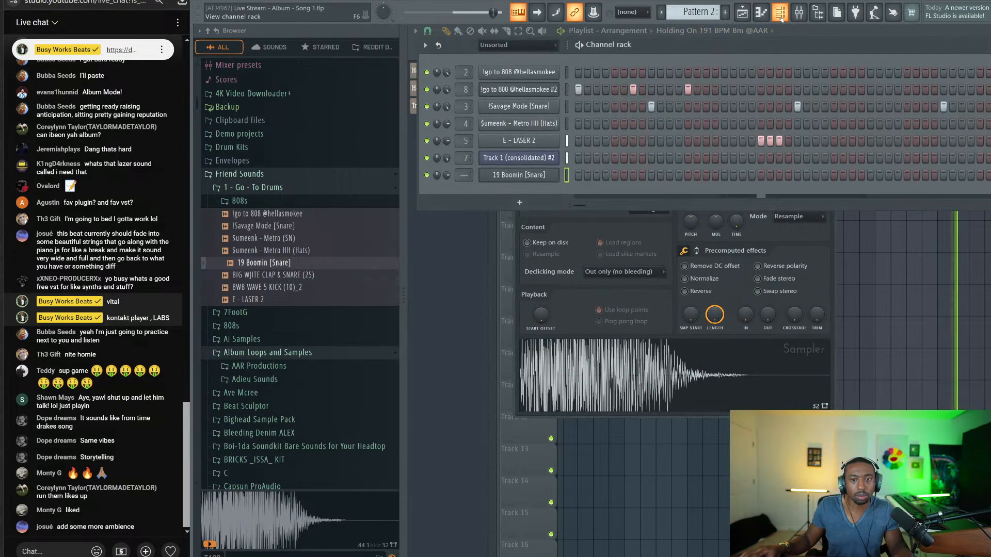
key(ctrl+l)
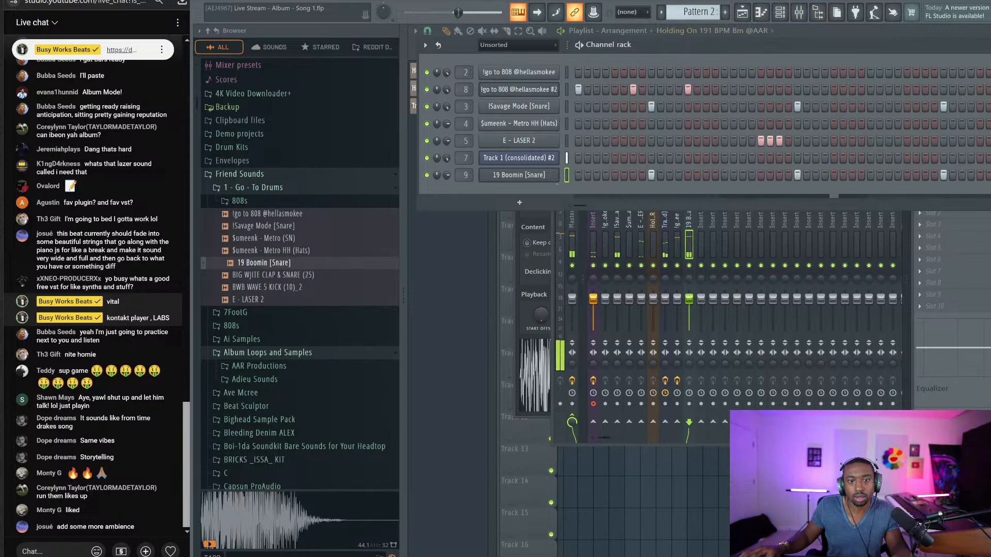
Give the 19 Boomin [Snare] channel a slight time shift and close its settings
click(547, 176)
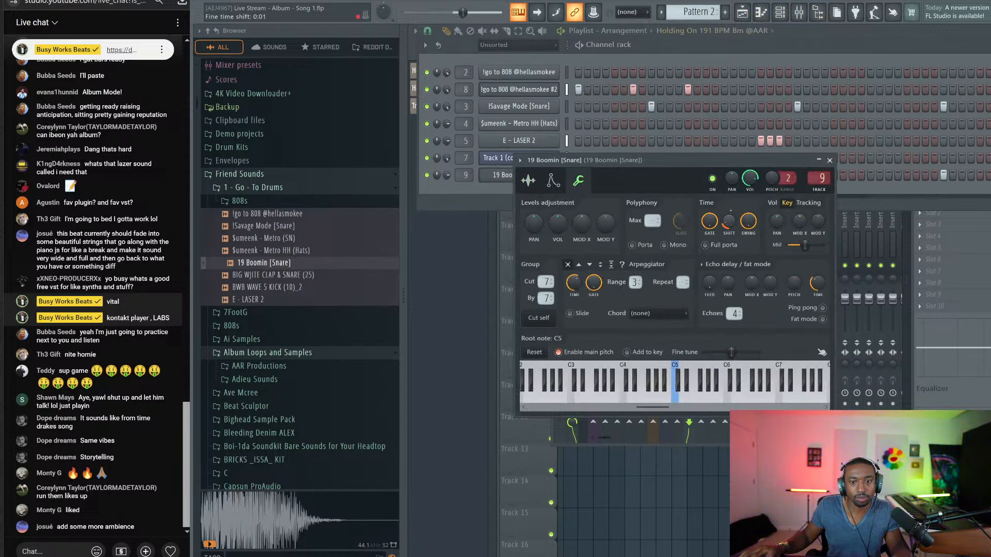
click(830, 160)
Add E - LASER 2 hits on steps 61 and 63 of Pattern 2, close the mixer and save the project
click(819, 12)
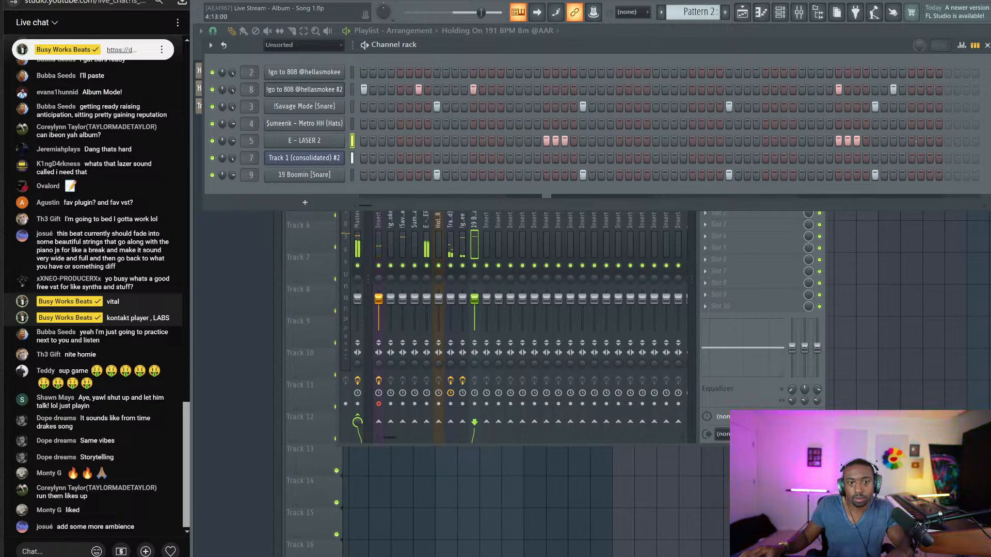
click(912, 141)
click(929, 141)
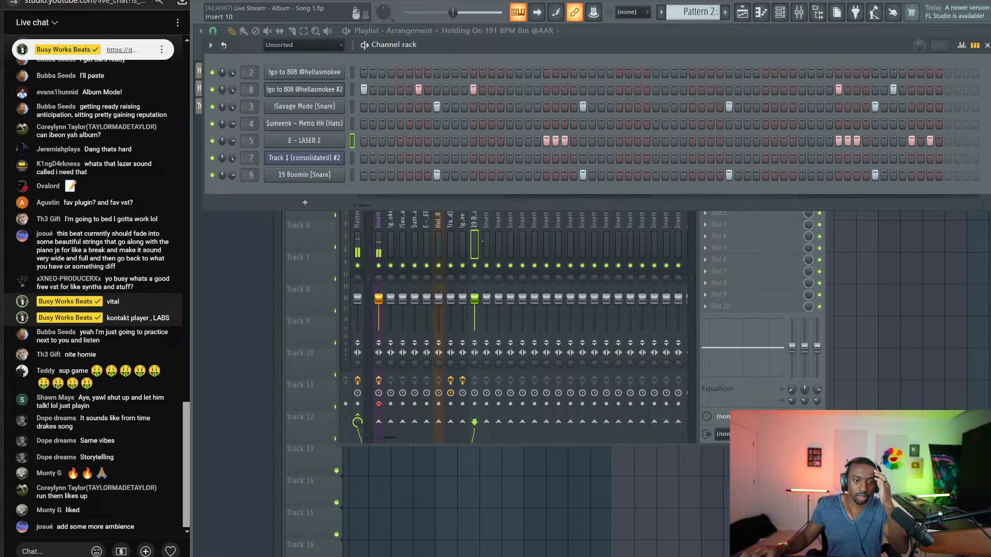
click(478, 240)
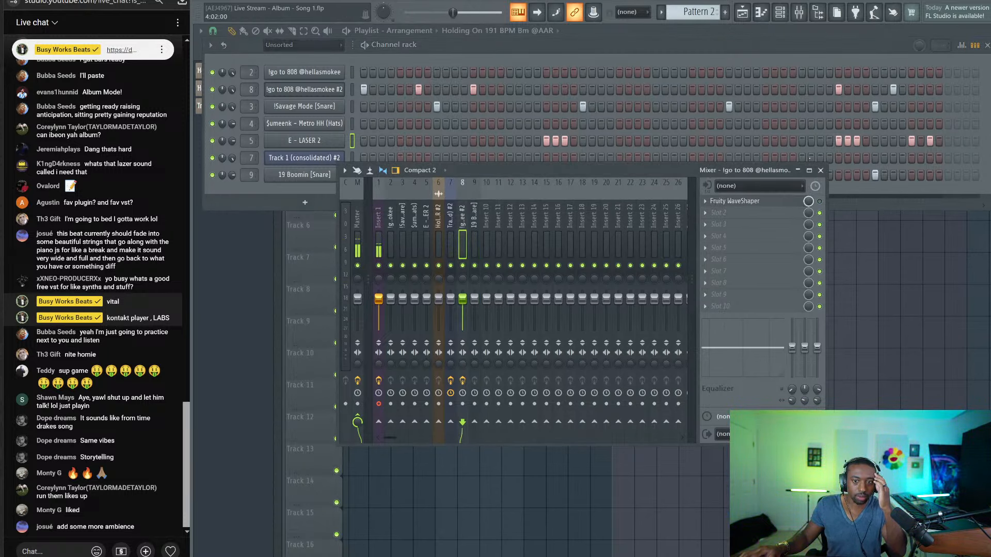
click(820, 171)
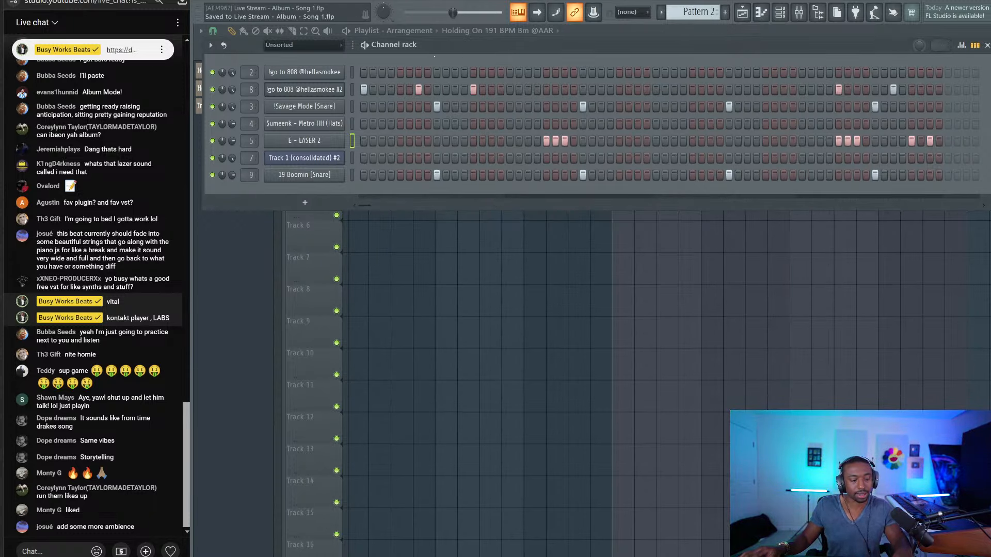
Add a lower-velocity hit on step 5 of the cloned 808 channel in Pattern 2
click(968, 45)
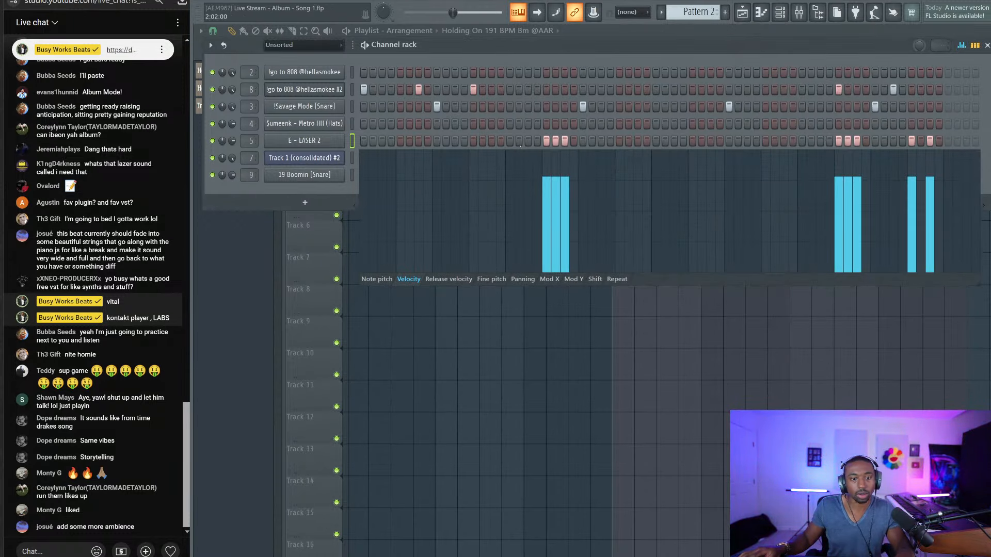
click(352, 89)
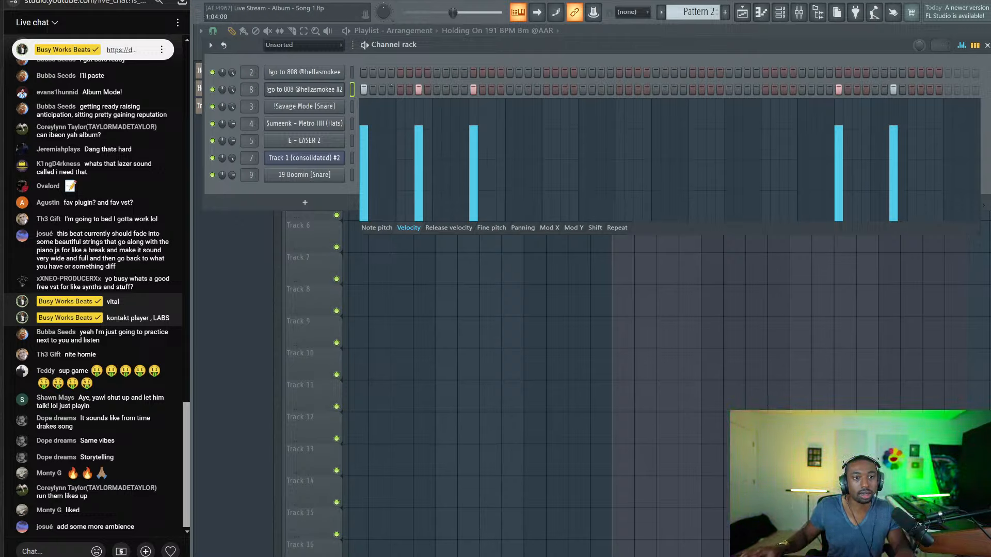
click(401, 162)
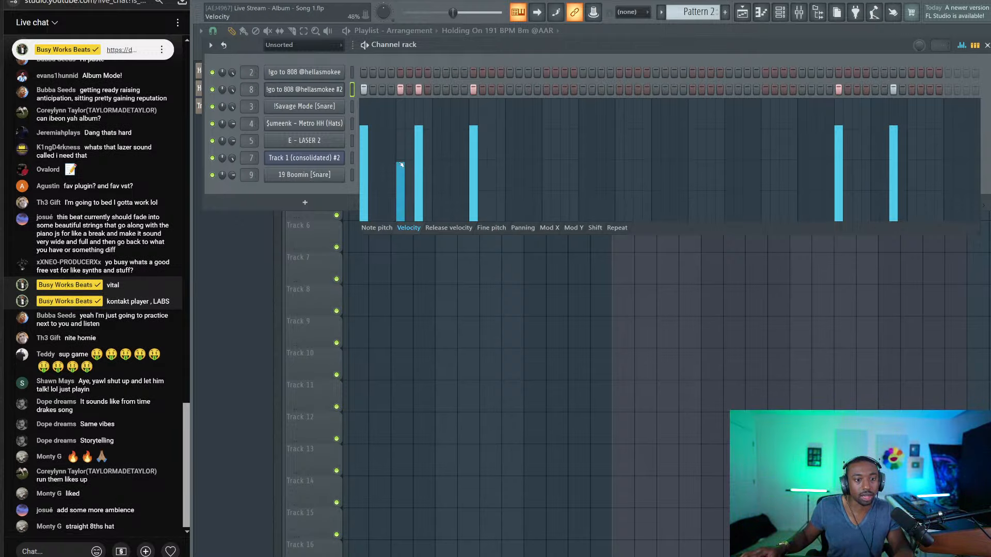
key(space)
key(space)
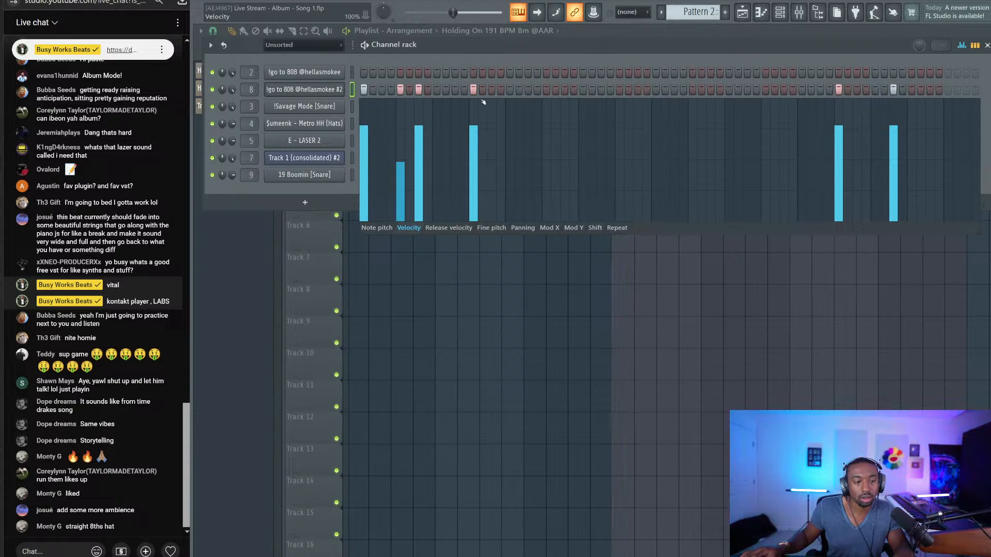
Add hits on steps 21 and 27 of the cloned 808 channel in Pattern 2 and set step 21's repeat to 1/64 triplet
key(space)
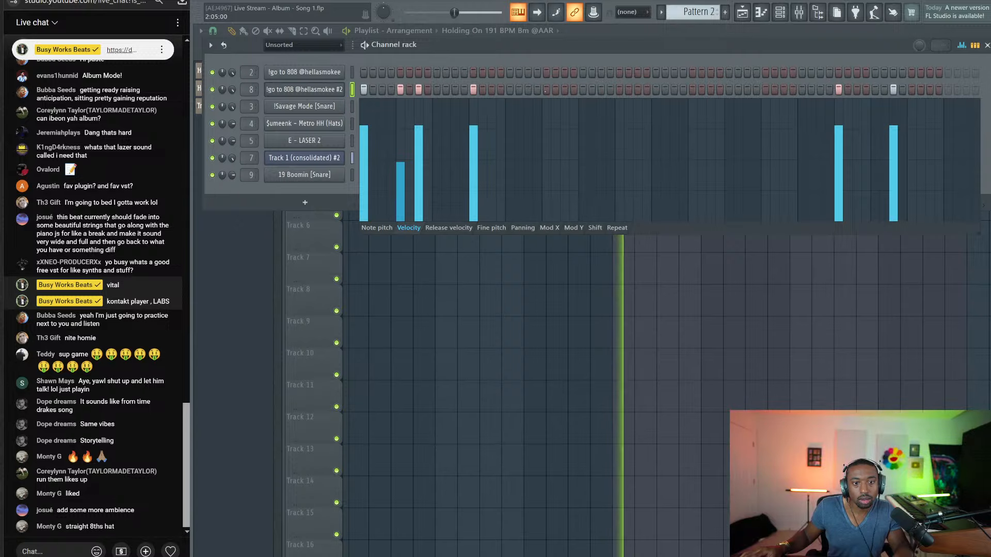
click(546, 90)
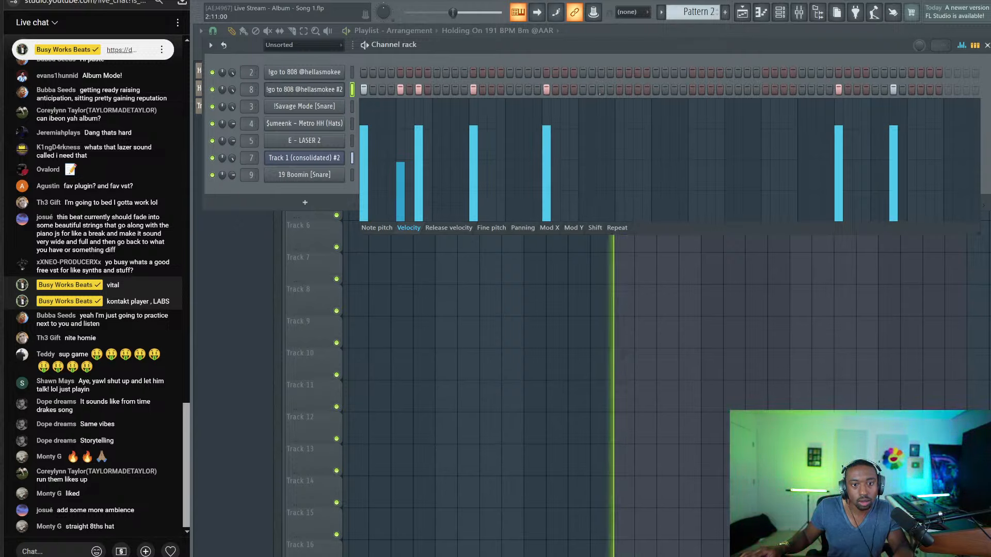
click(601, 90)
key(space)
click(618, 228)
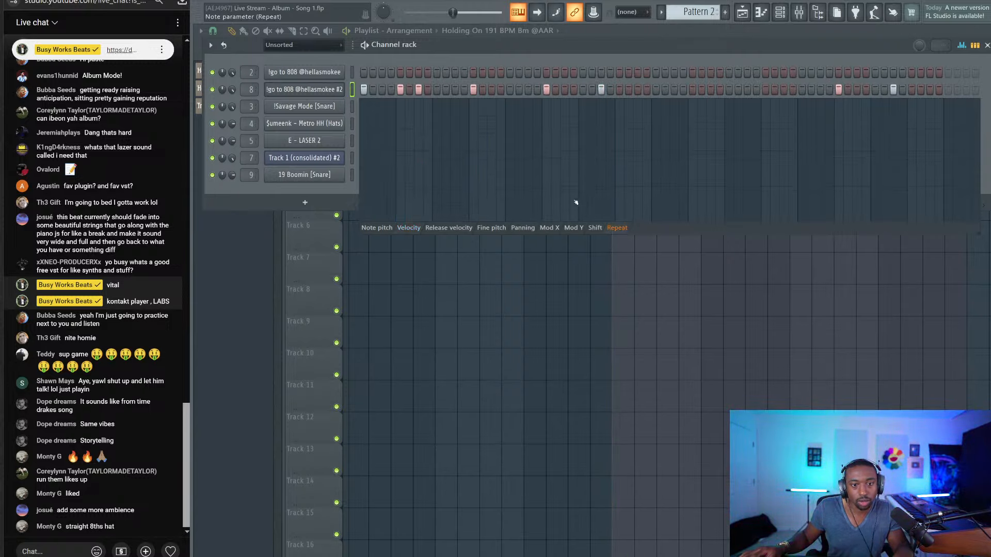
key(space)
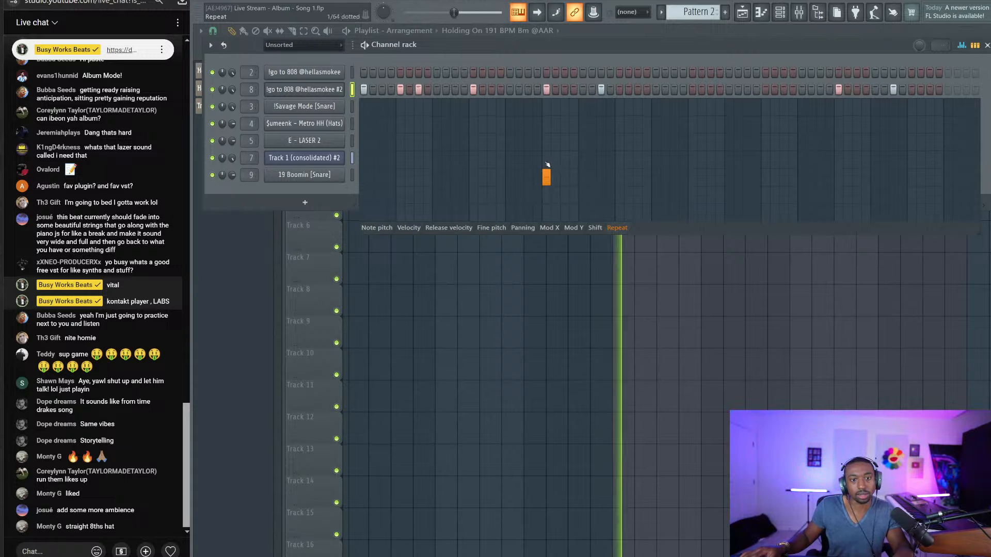
drag(547, 172, 551, 148)
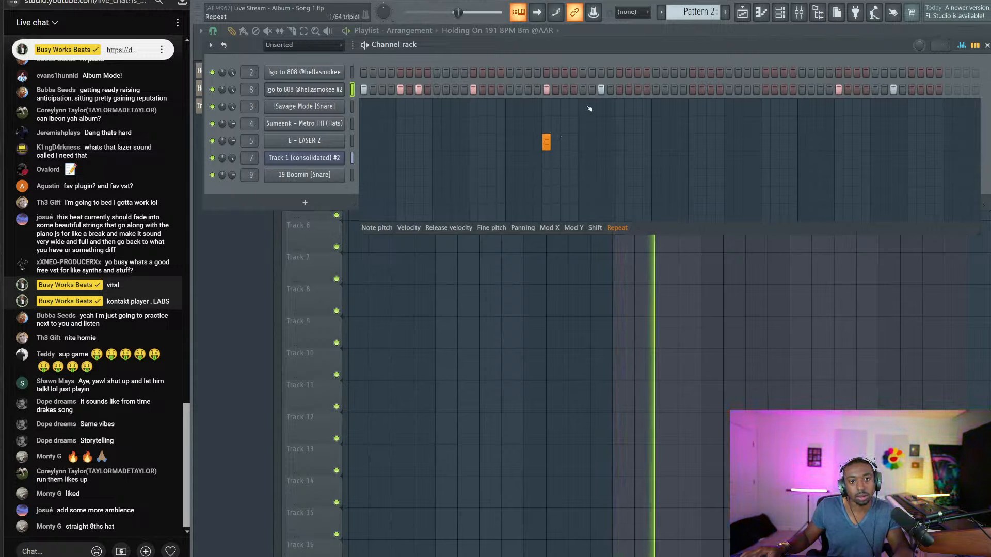
Add a lower-velocity hit on step 31 and a full-velocity hit on step 33 of the cloned 808 channel
click(638, 90)
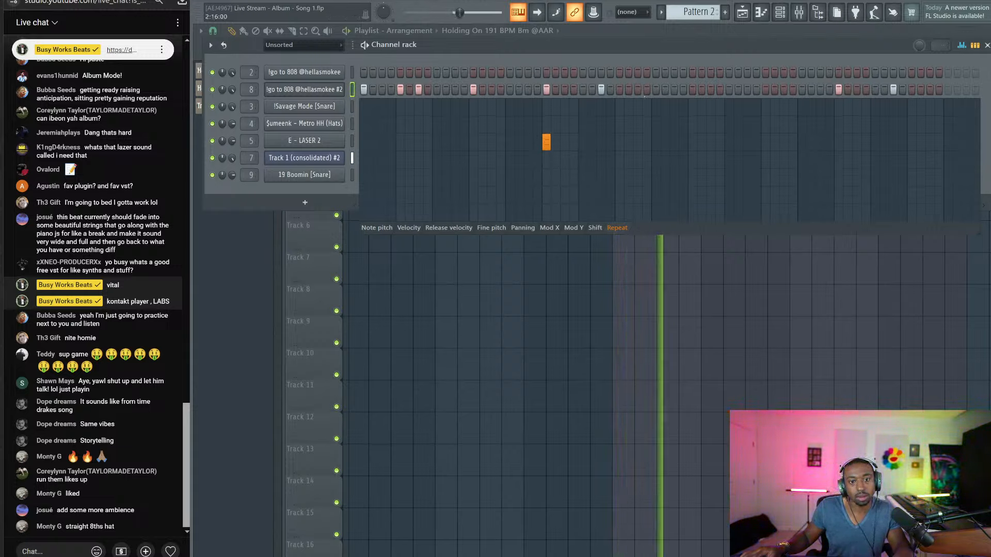
click(414, 228)
click(642, 161)
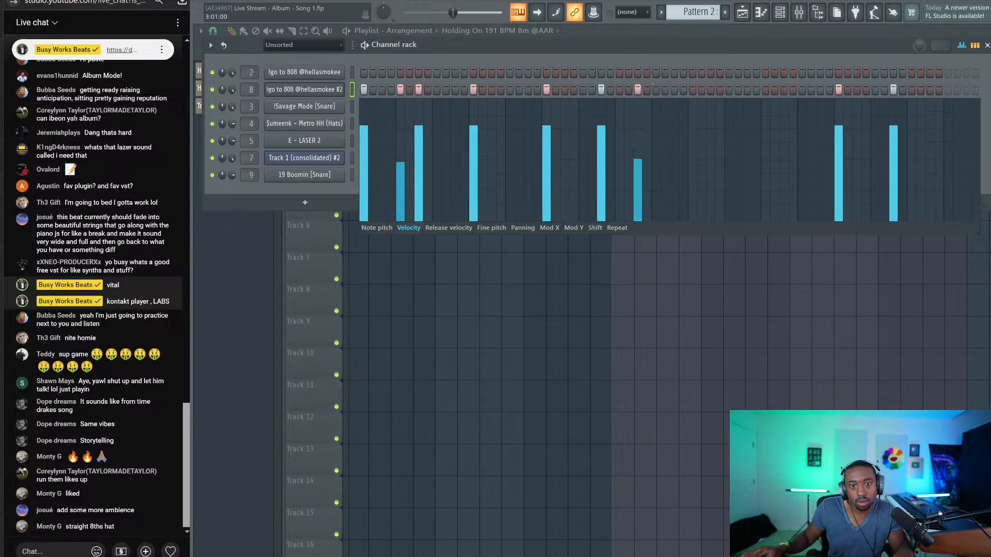
click(656, 89)
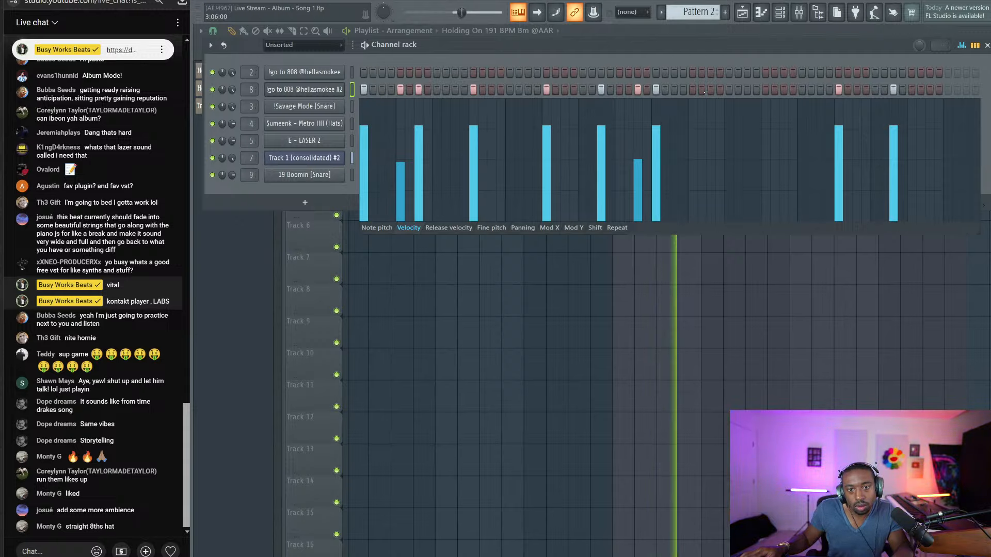
click(711, 89)
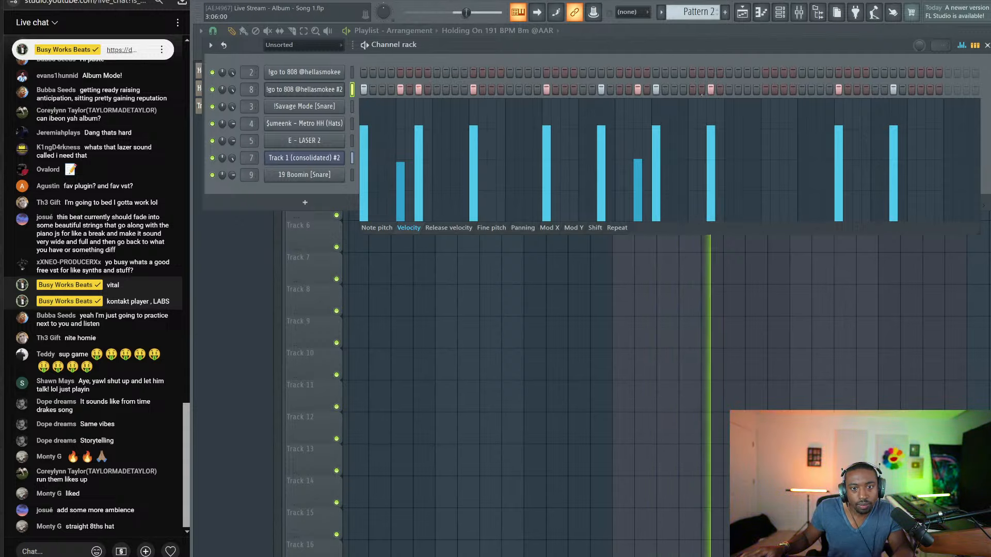
click(702, 90)
click(692, 90)
right_click(710, 89)
right_click(702, 90)
right_click(693, 90)
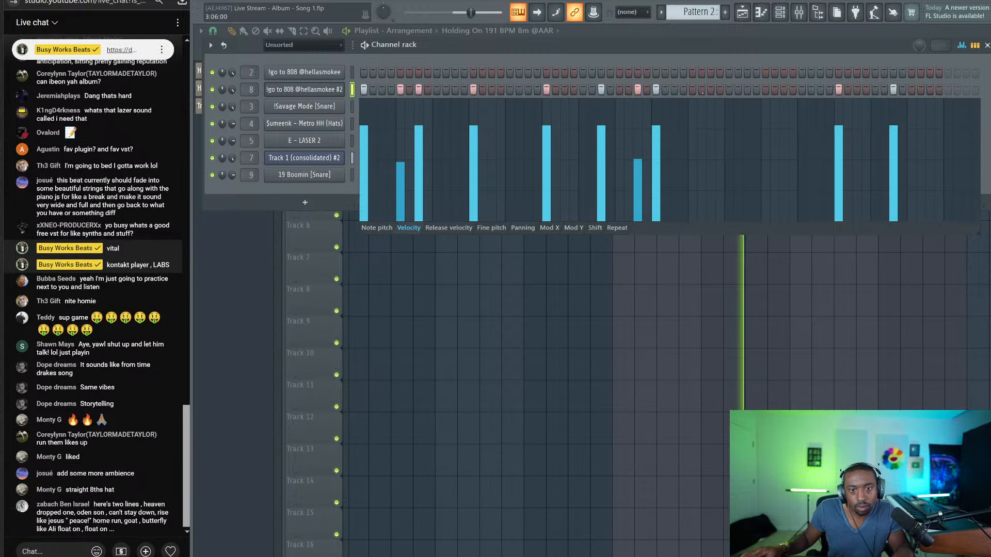
Add cloned 808 hits on steps 37 and 39, then lower the velocities of steps 37 and 31
click(710, 90)
click(693, 90)
click(692, 153)
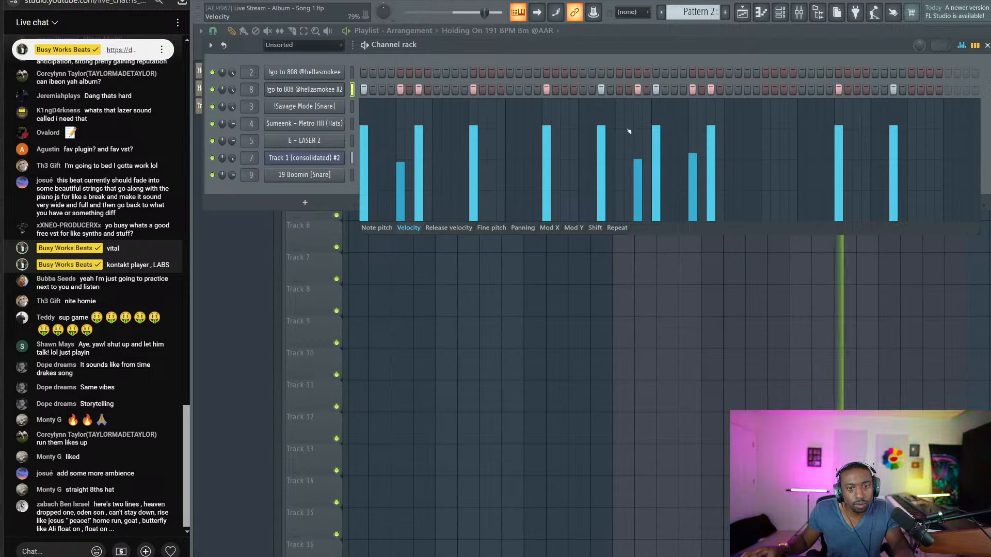
click(693, 181)
click(638, 177)
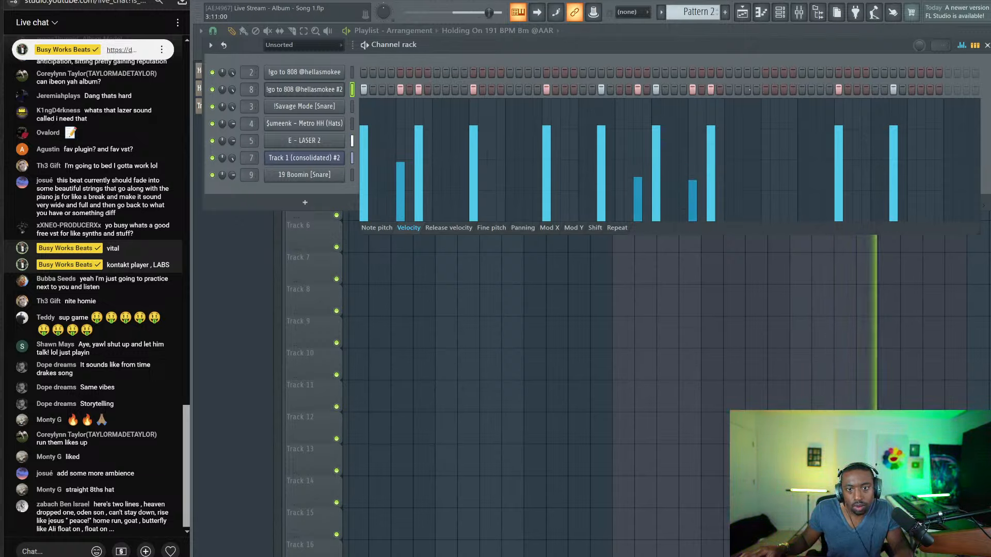
Add a reduced-velocity hit on step 43 and a full-velocity hit on step 45 of the cloned 808 channel
click(748, 90)
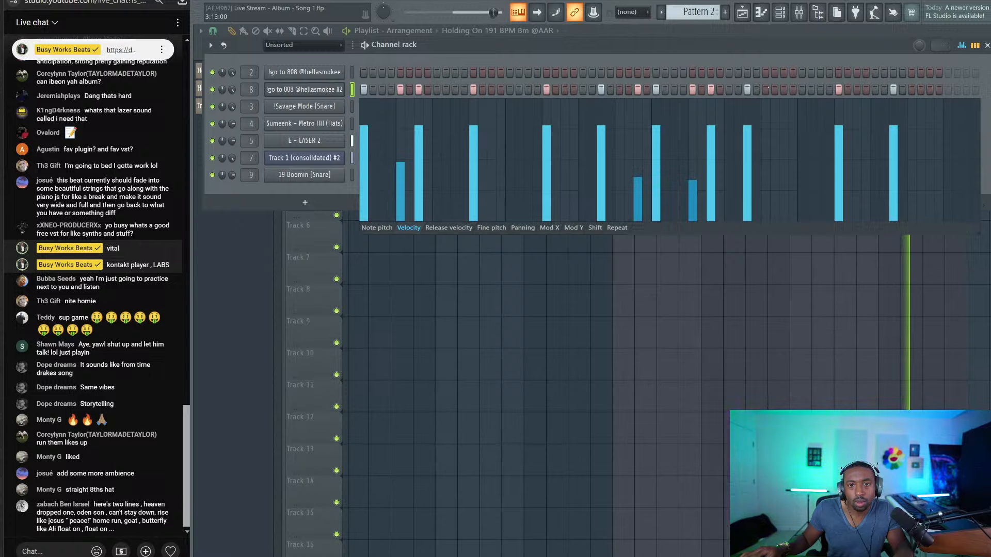
click(766, 89)
drag(747, 168, 750, 175)
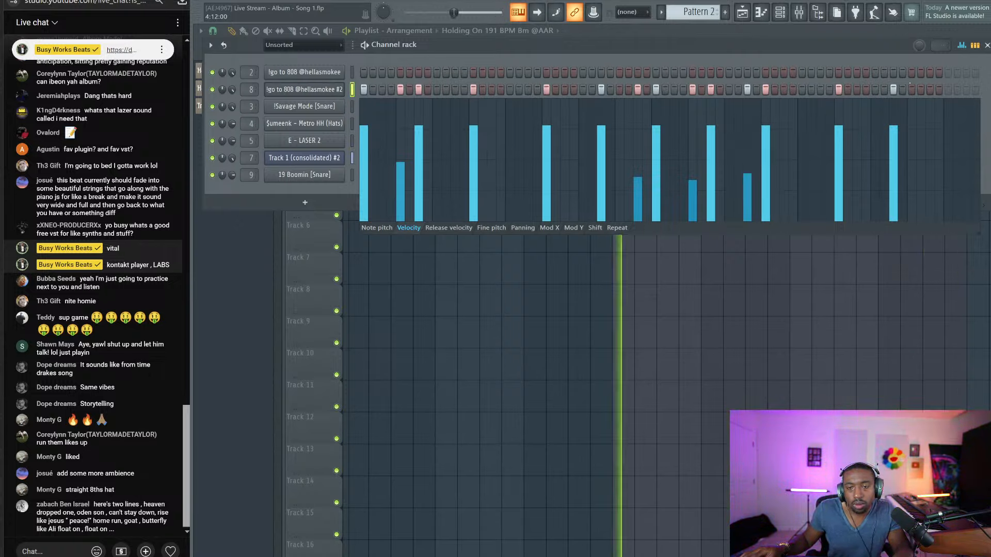
Give the cloned 808 channel a slight time shift, close its settings and save the project
click(327, 89)
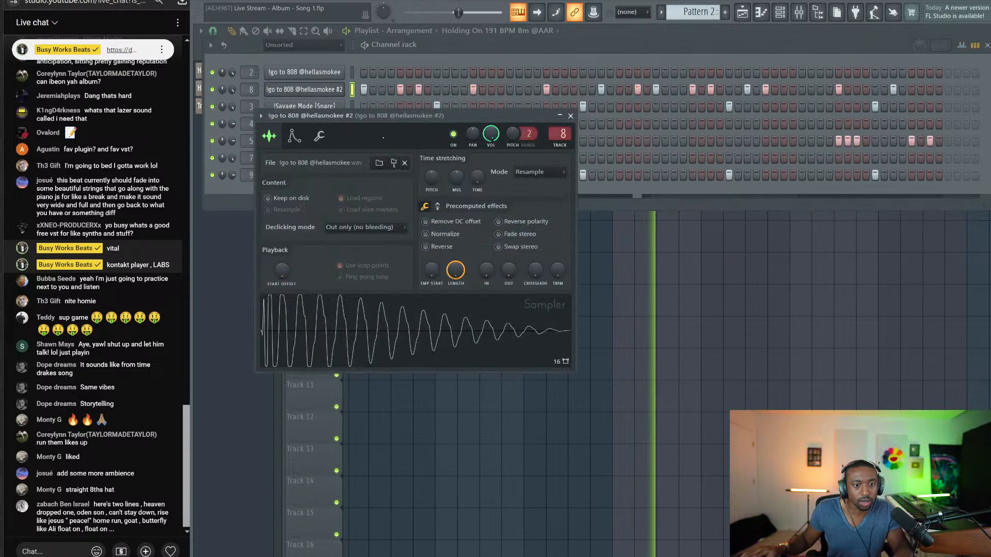
click(319, 136)
drag(470, 177, 470, 171)
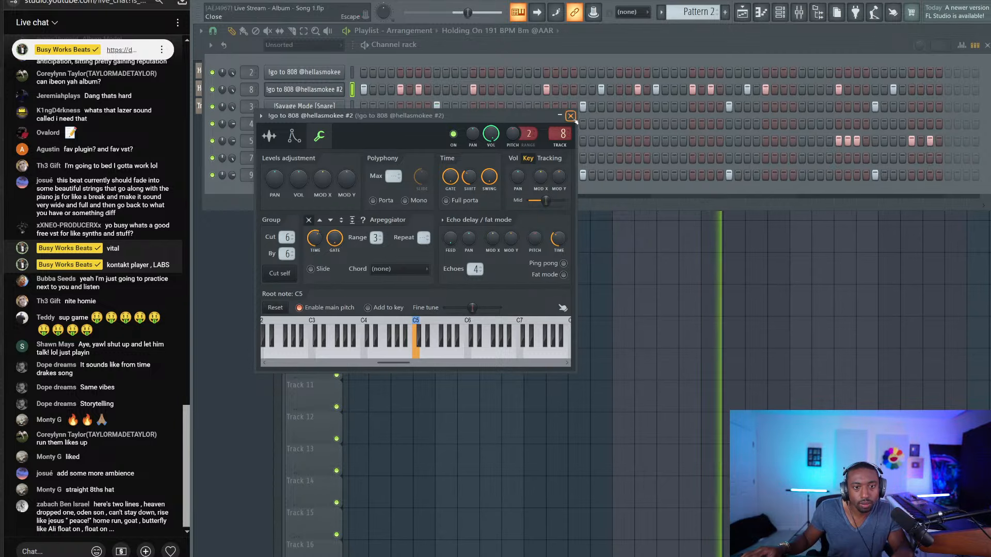
click(570, 116)
key(F6)
key(ctrl+s)
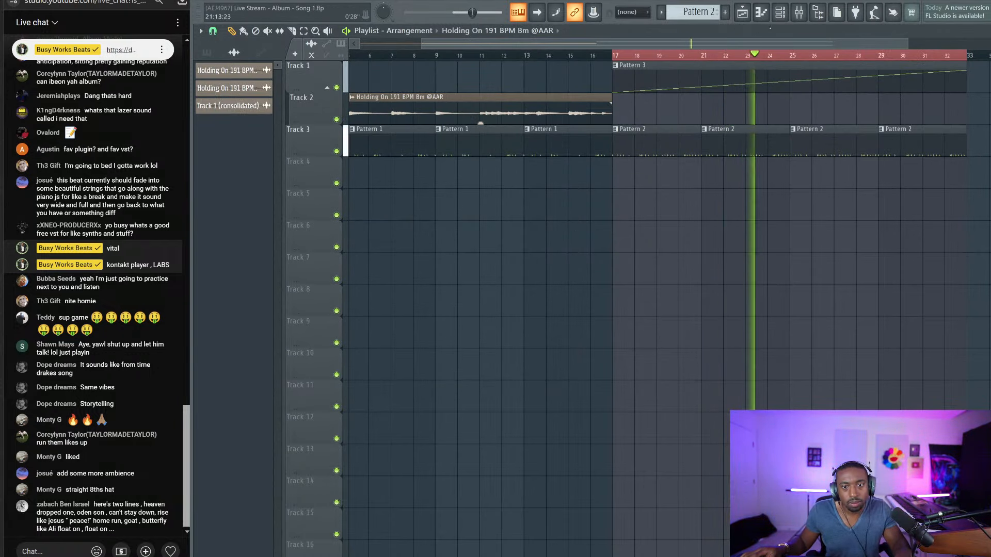
Fill the $umeenk - Metro HH (Hats) channel in Pattern 2 with a hit every two steps and check its channel settings
click(785, 19)
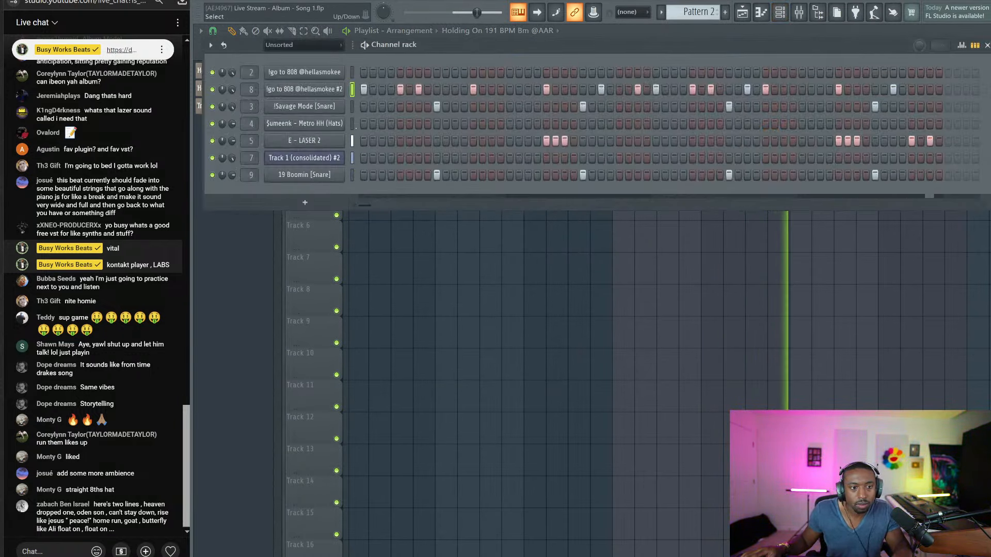
right_click(341, 122)
click(478, 164)
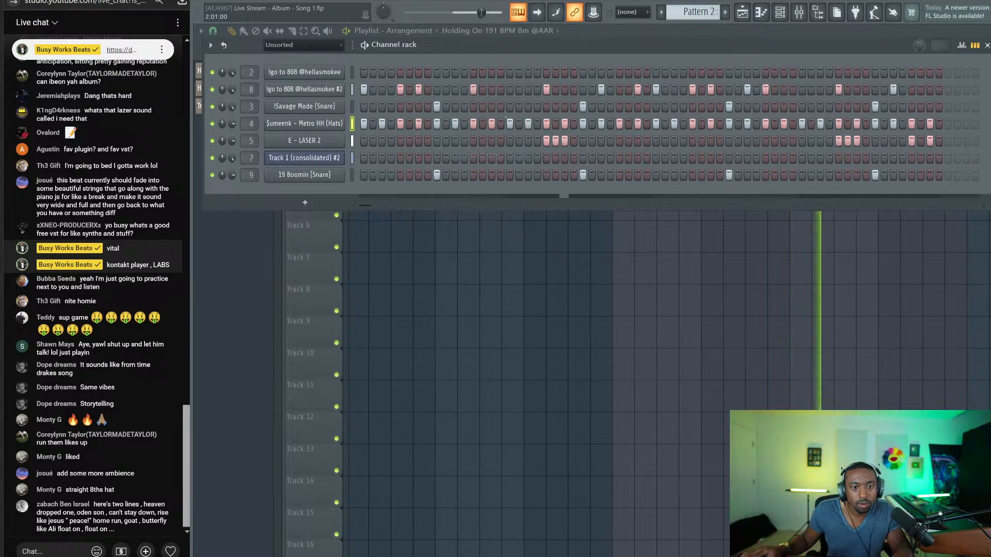
click(303, 122)
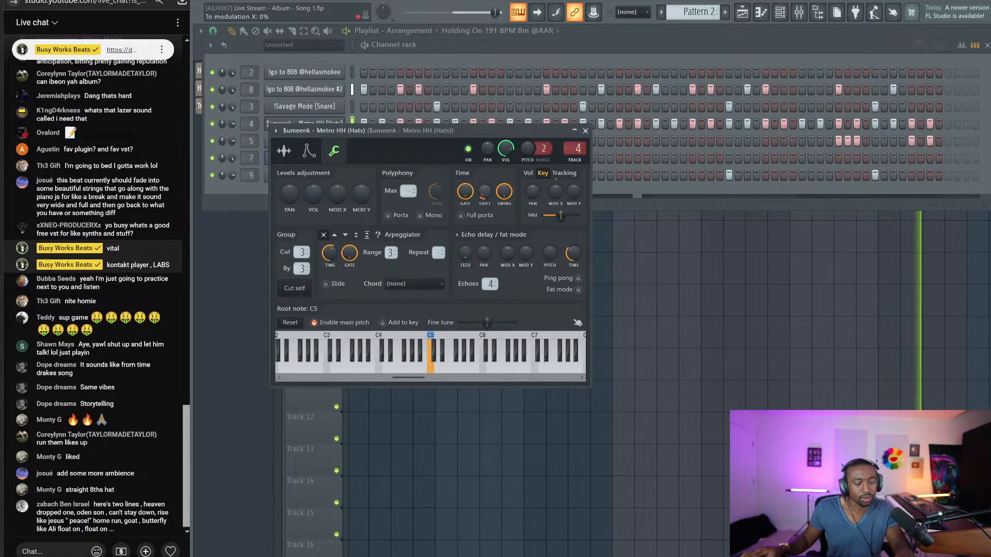
click(585, 131)
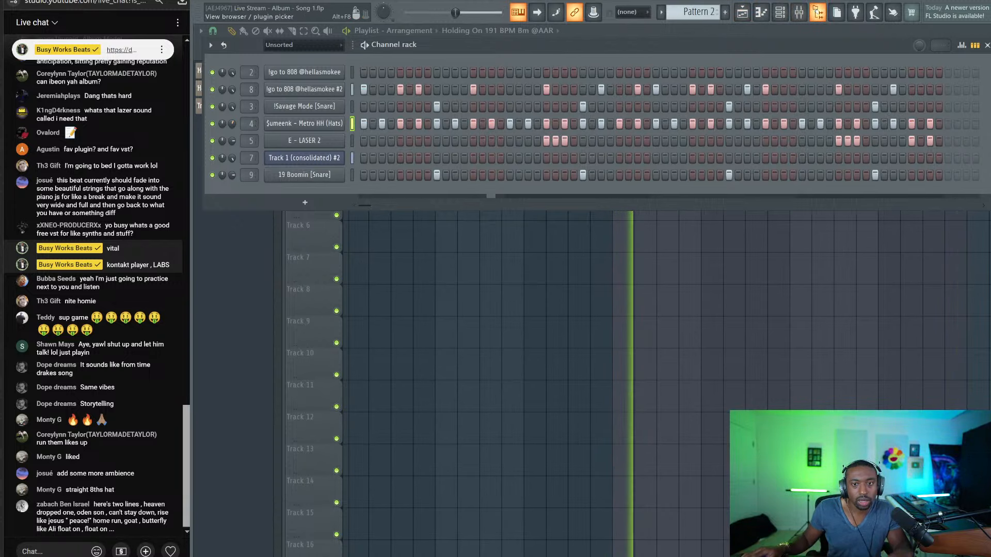
Show the browser, collapse the 1 - Go - To Drums folder and return to the playlist
click(780, 12)
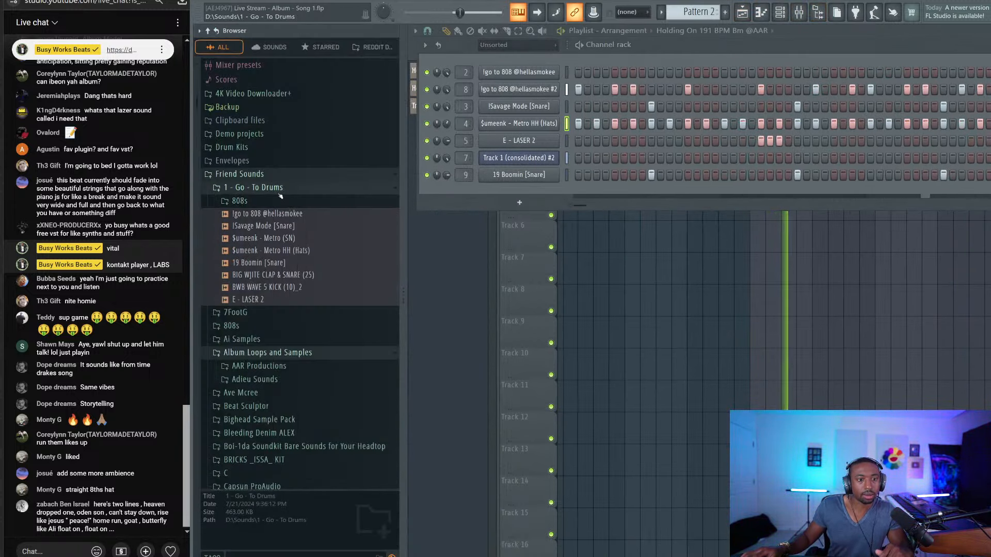
click(252, 187)
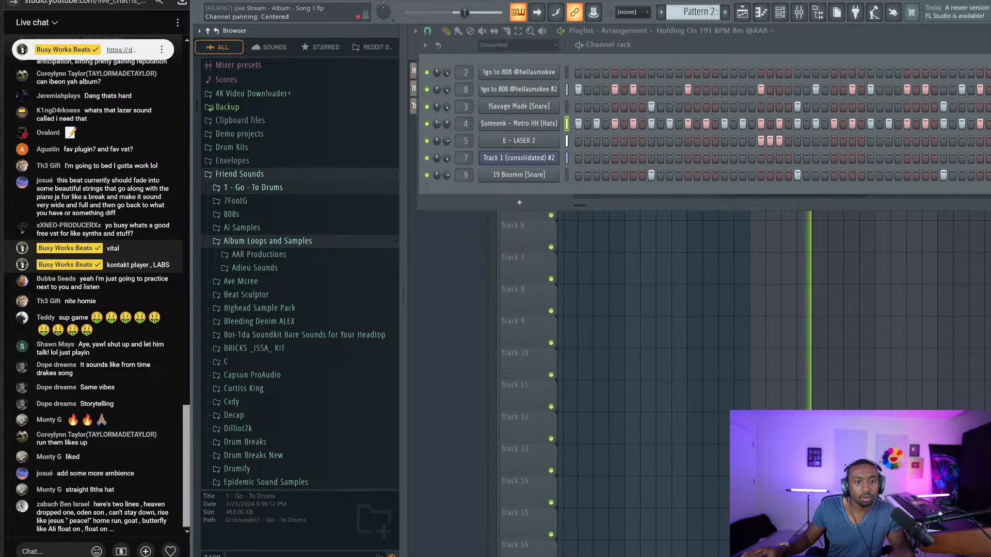
key(F6)
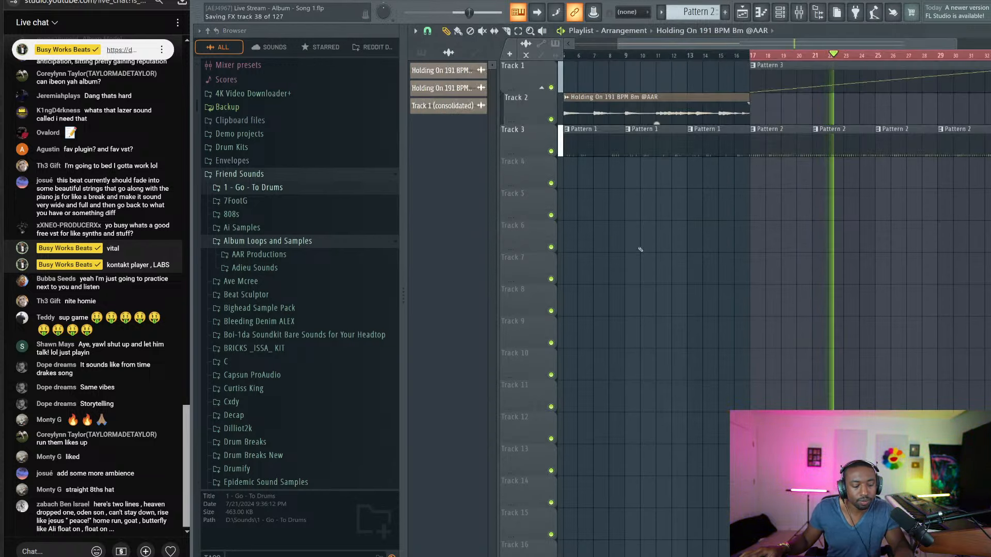
Clear the playlist's loop selection and play the whole arrangement from the start
key(space)
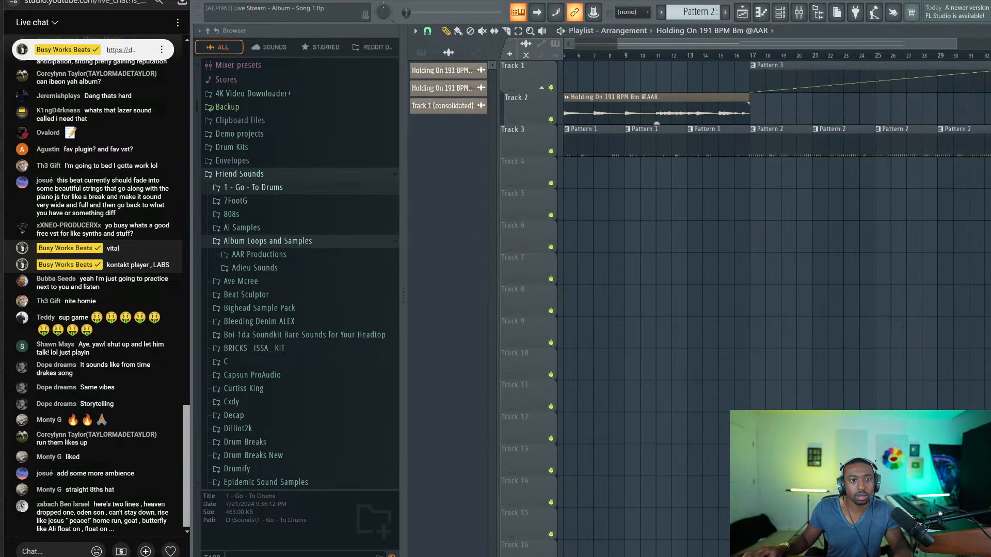
scroll(641, 58, down, 2)
key(space)
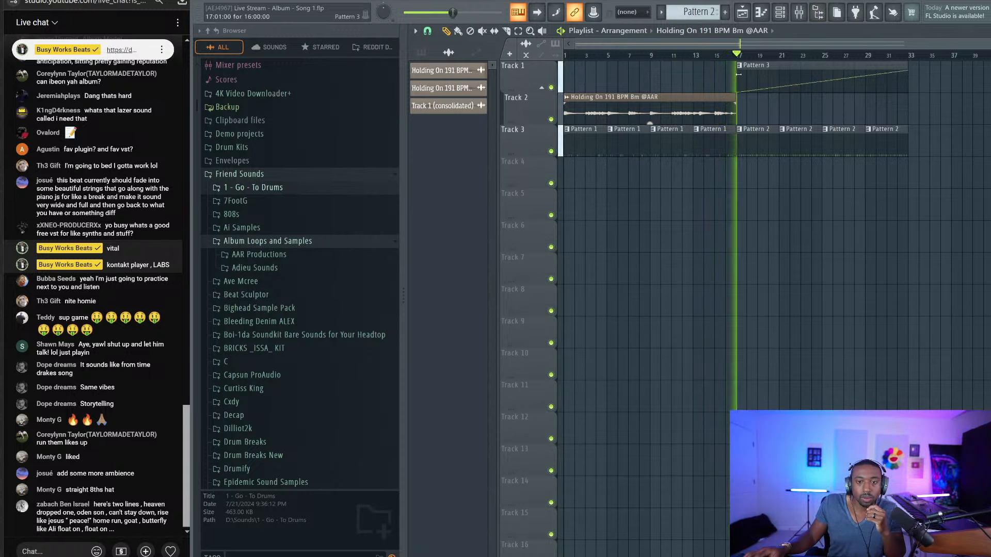
Set mixer Insert 10's input to LinkIn5 - LinkIn6, connect ASIO driver inputs 5 and 6 to host inputs 5 and 6, and close all windows
click(780, 12)
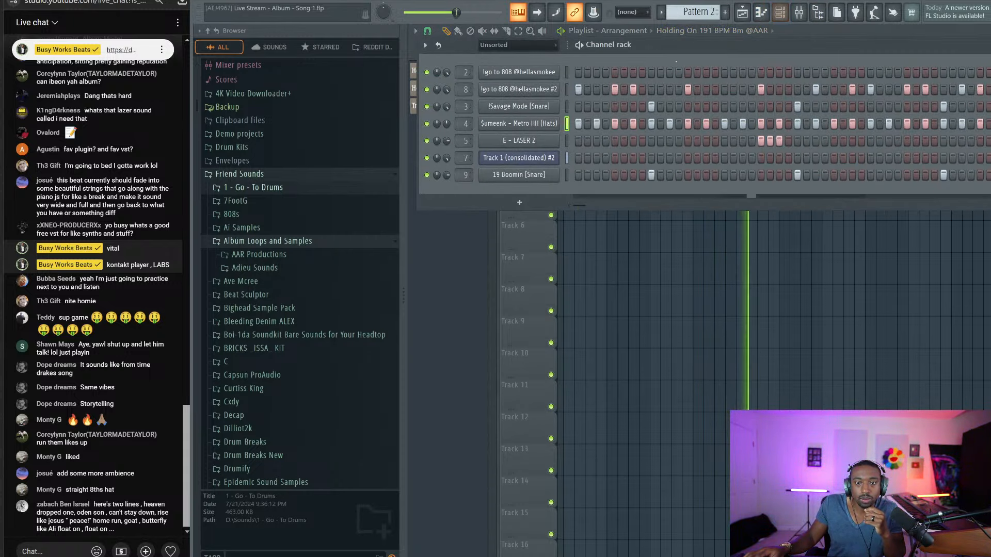
click(799, 12)
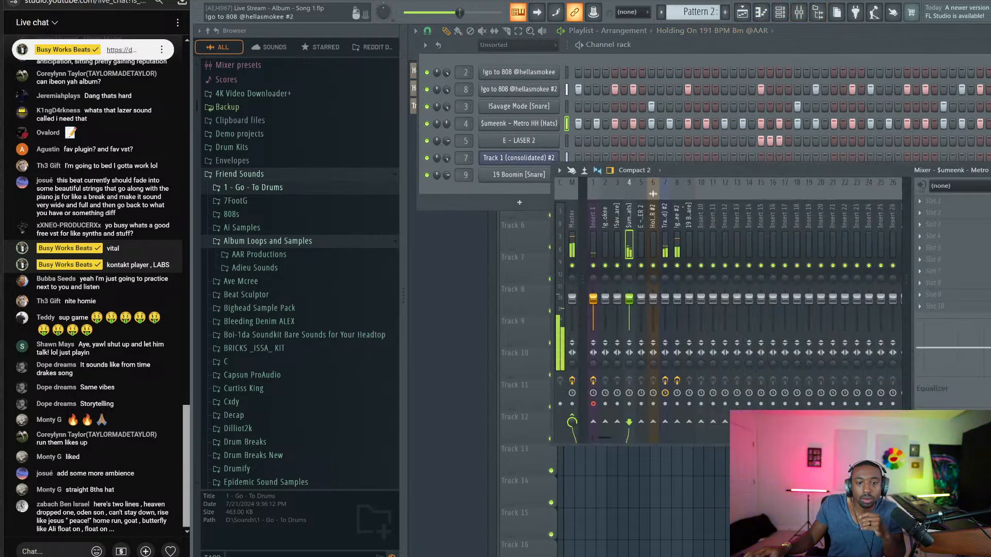
click(957, 186)
click(964, 225)
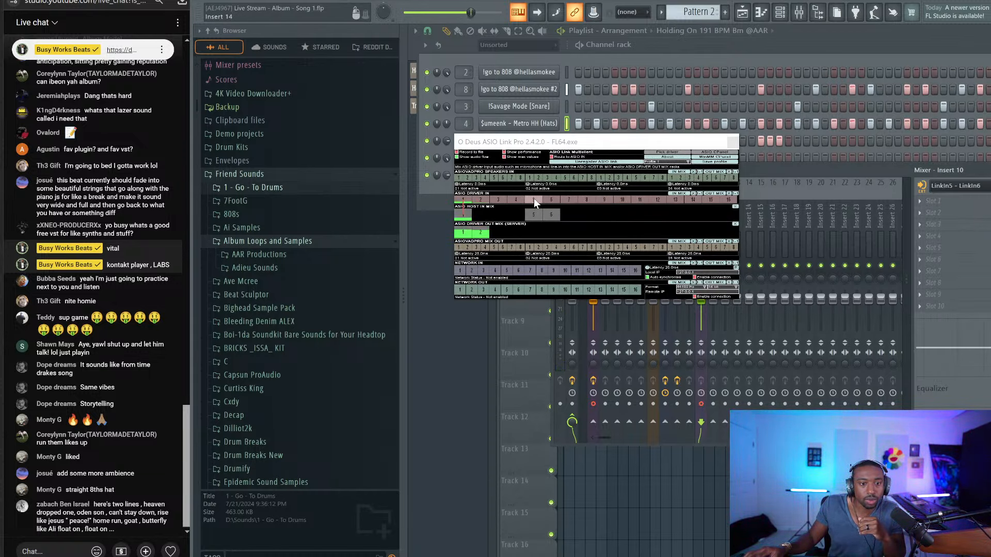
drag(533, 200, 551, 214)
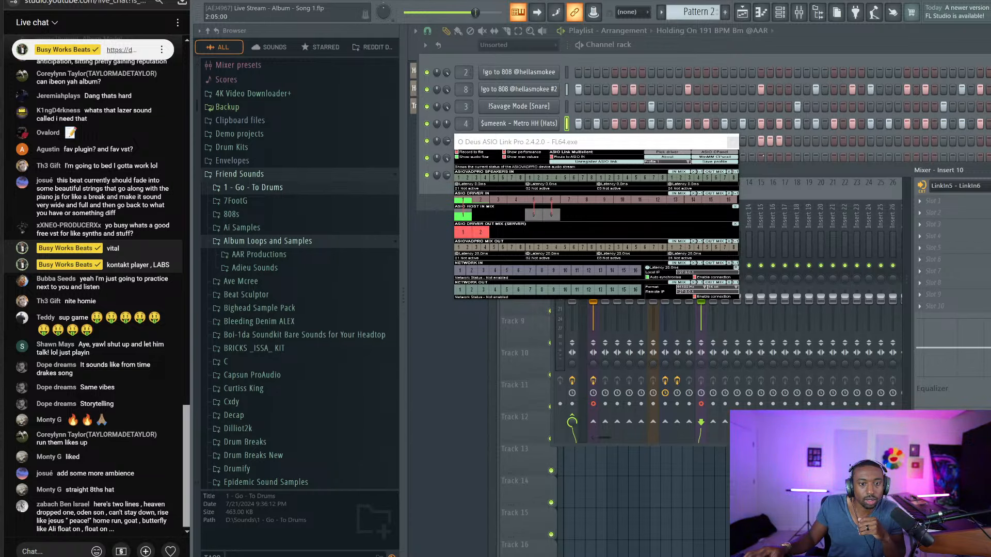
click(732, 142)
key(F12)
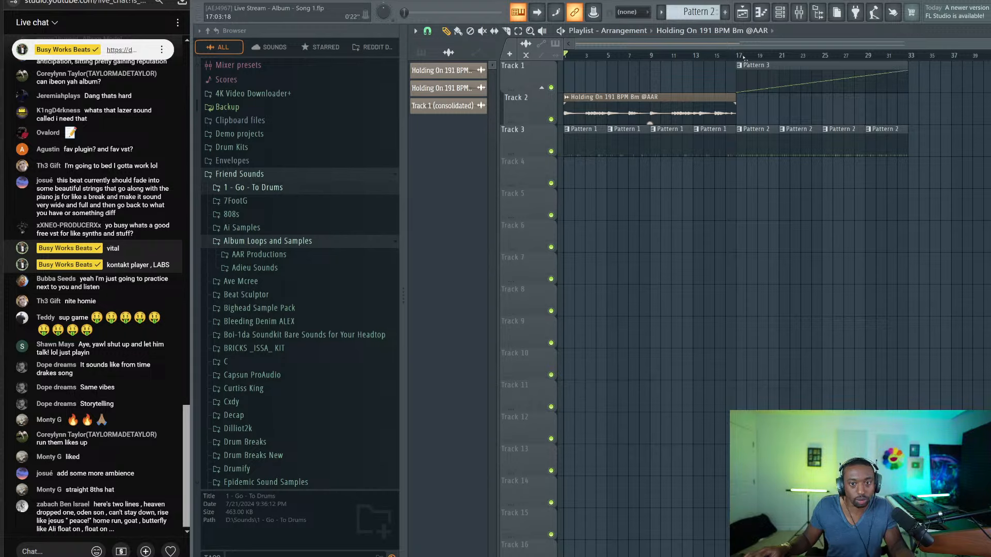
Select the second section from bar 17 through bar 32 in the playlist, check the mixer input level and play the selection
drag(744, 58, 906, 57)
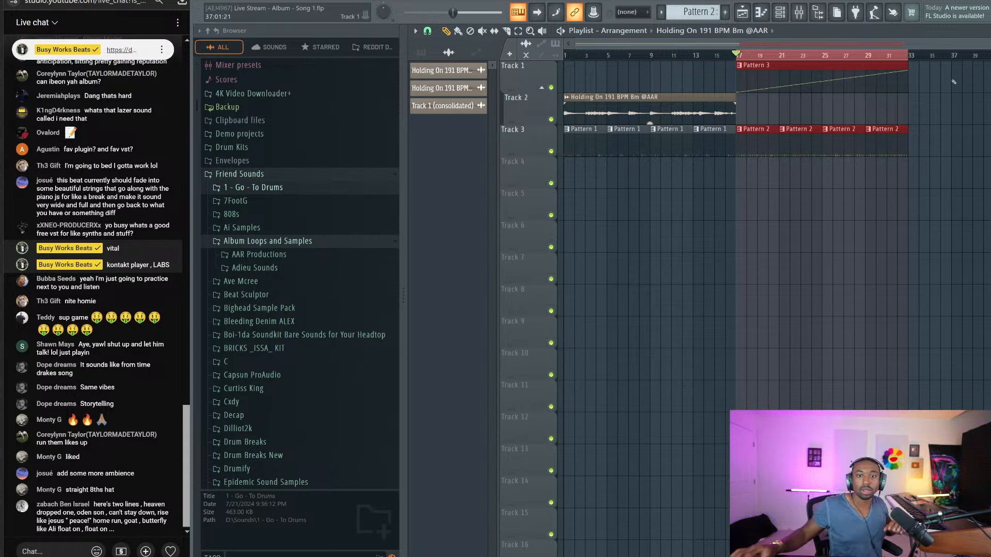
key(F9)
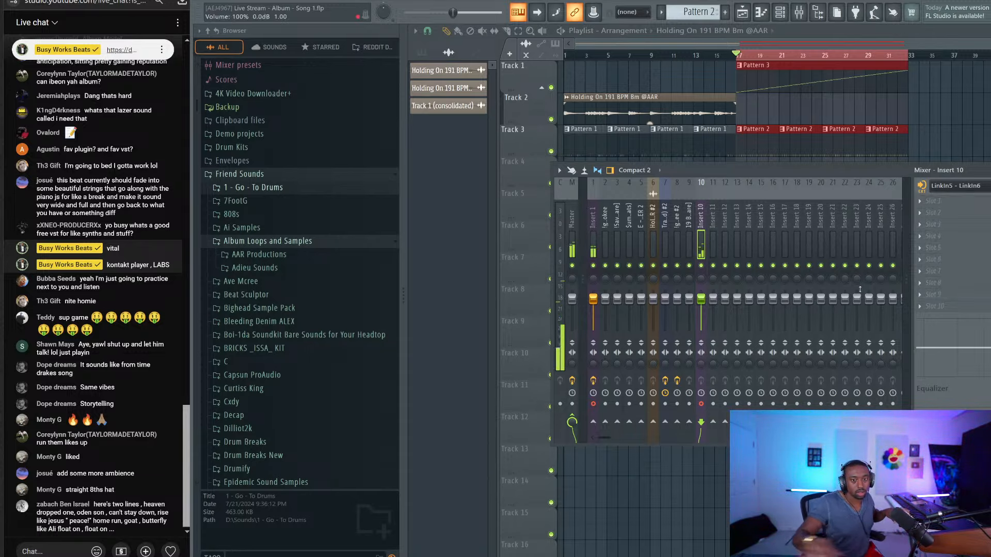
key(F9)
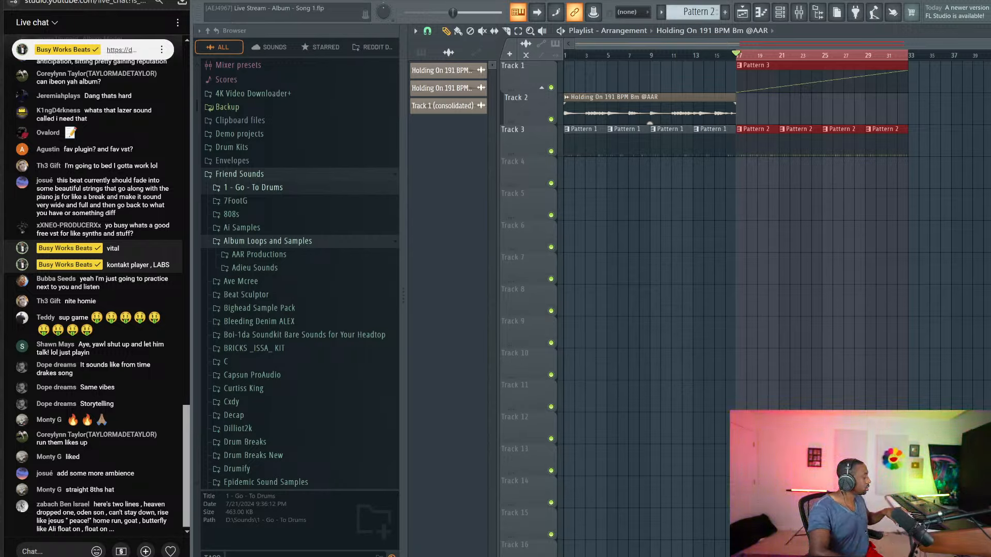
key(space)
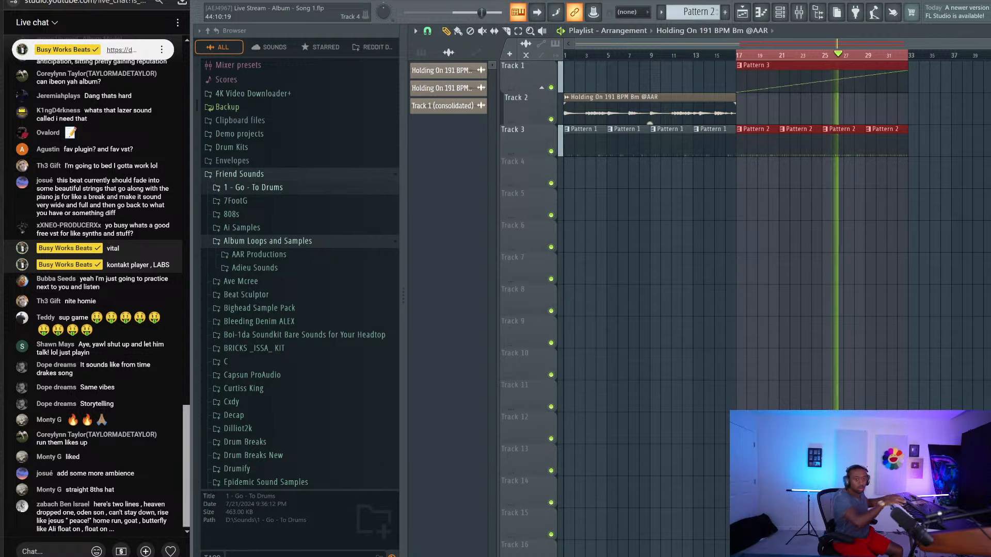
Stop playback, duplicate the Pattern 3 and Pattern 2 clips of bars 17–32 to bar 33, and duplicate the doubled section to bar 49
key(space)
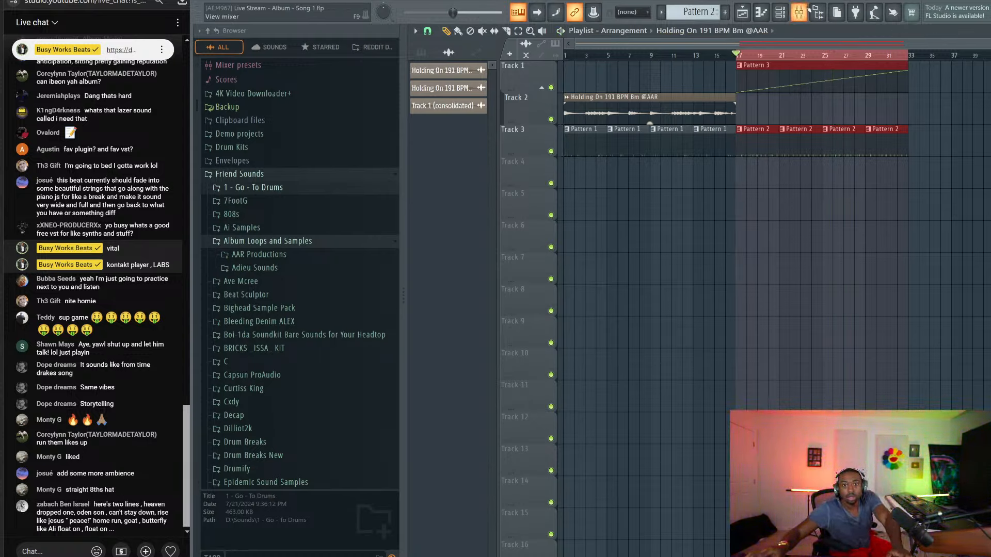
click(948, 200)
right_click(987, 195)
drag(977, 222, 969, 66)
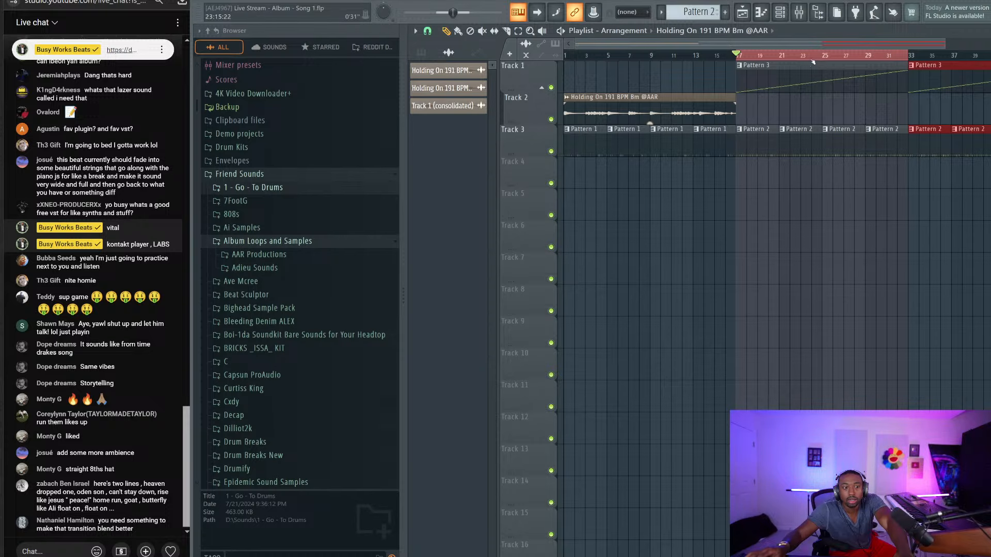
scroll(813, 61, down, 2)
drag(962, 177, 713, 73)
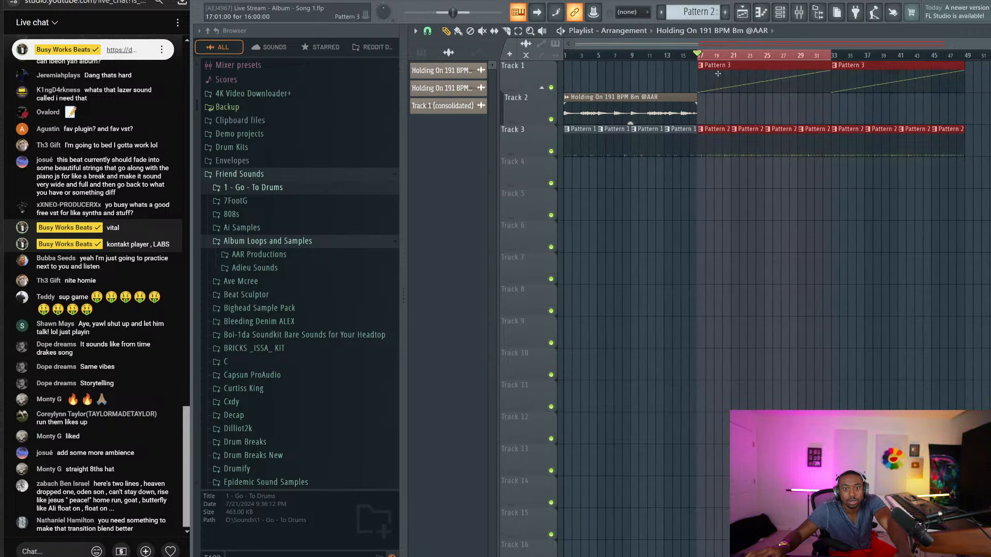
key(ctrl+b)
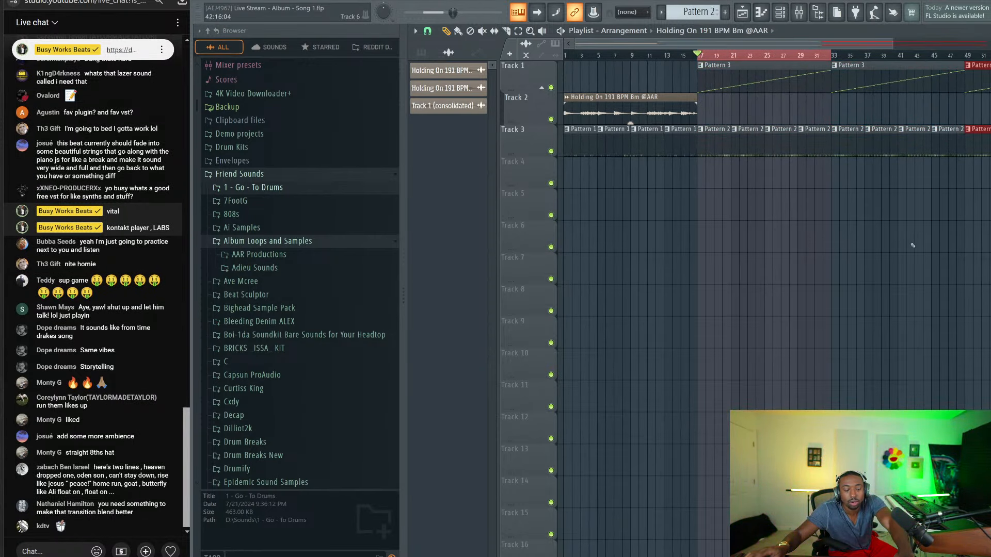
Extend the playlist's time selection from bar 17 across the duplicated sections and, with the mixer shown, enable audio recording
drag(698, 55, 988, 55)
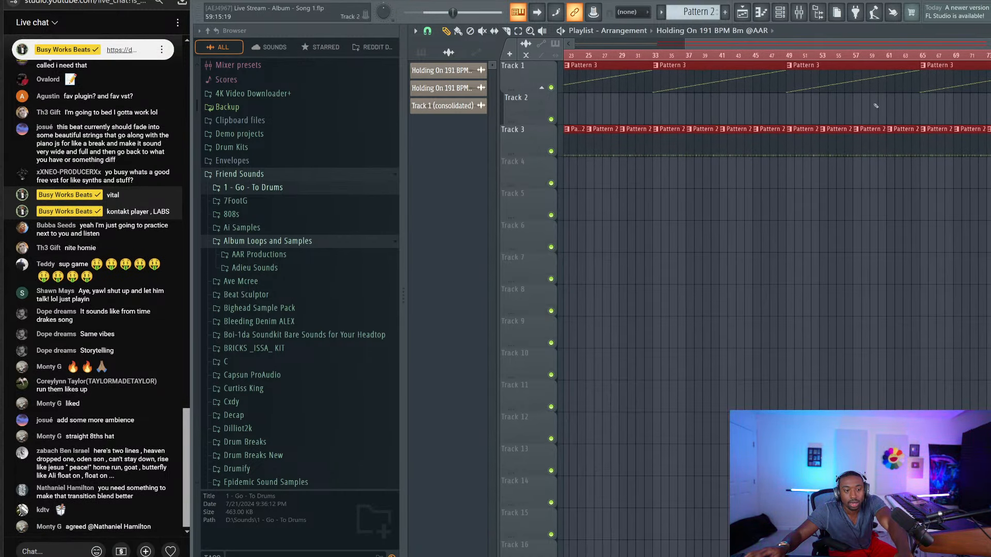
key(F9)
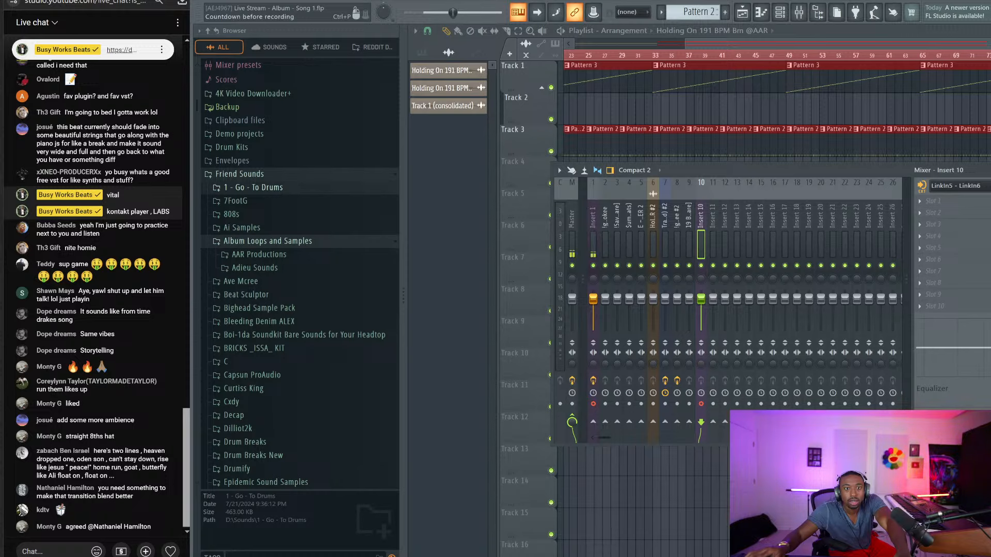
right_click(594, 11)
click(574, 11)
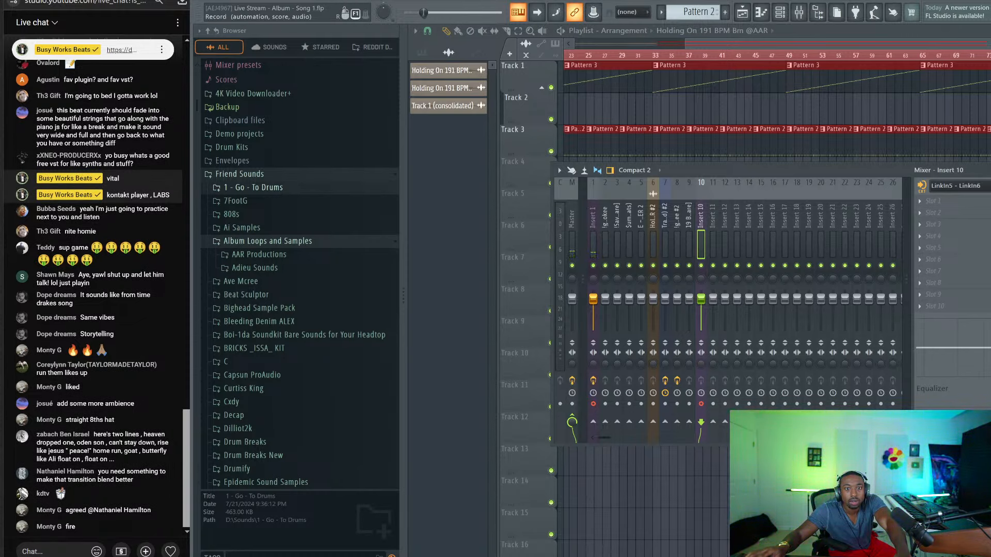
Check Insert 10 in the mixer, return to the playlist and start recording the external instrument from bar 17
drag(631, 95, 725, 95)
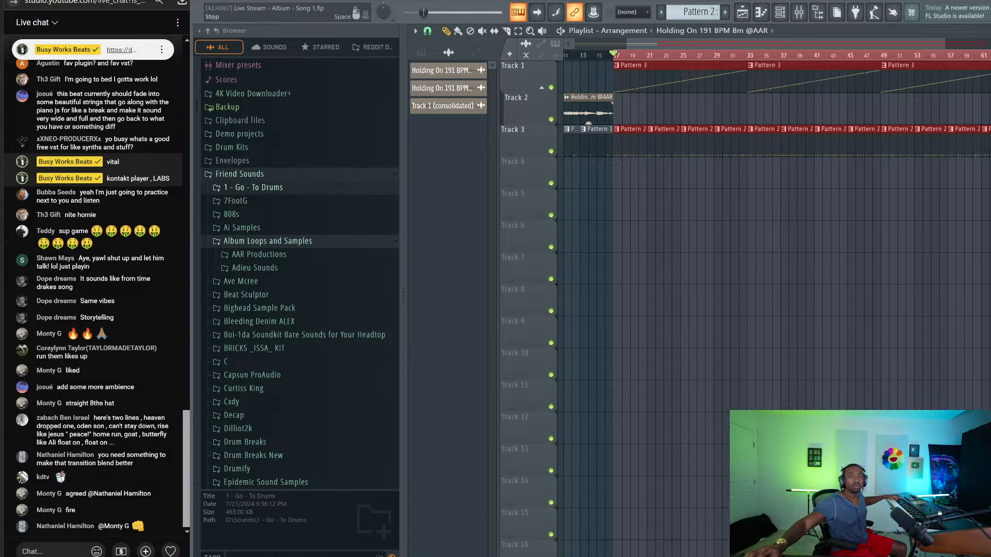
click(798, 12)
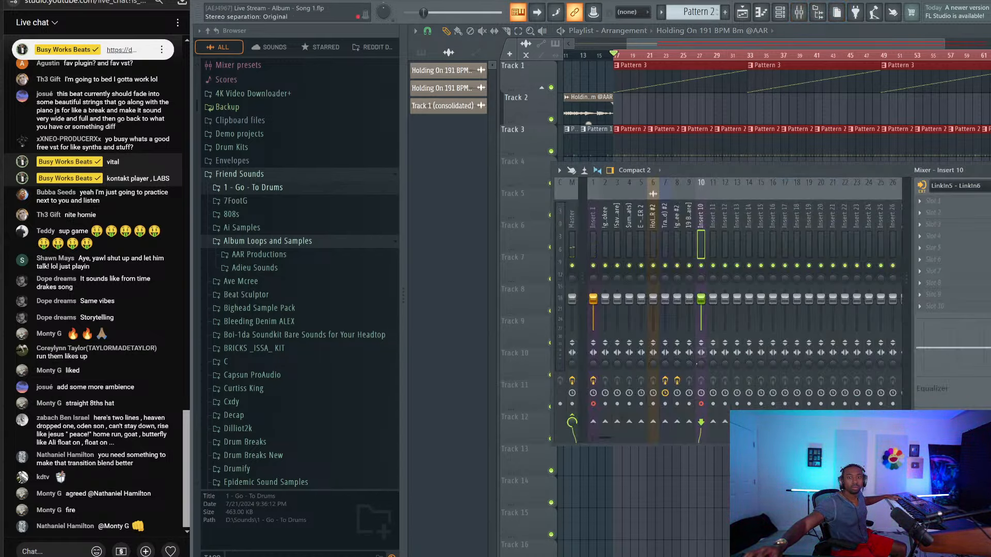
key(F9)
key(space)
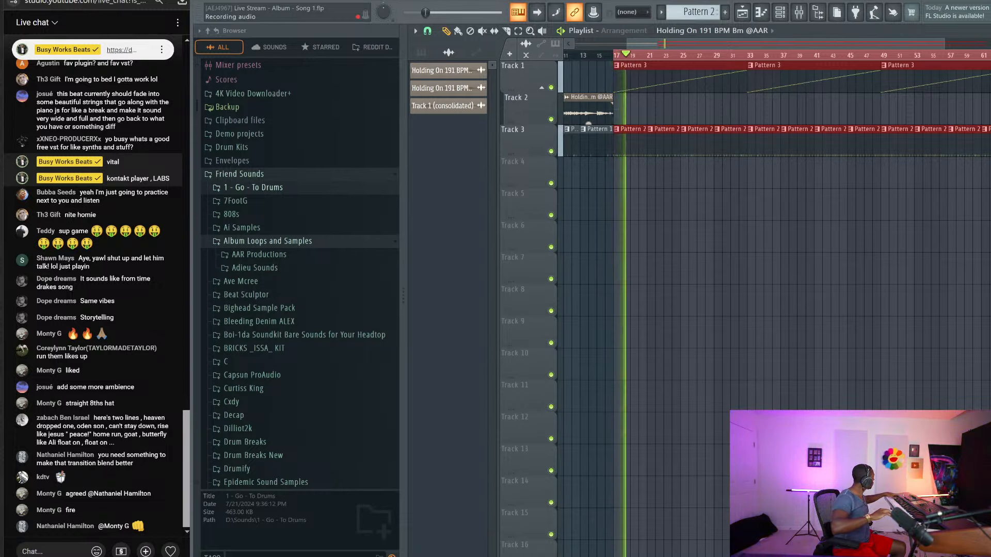
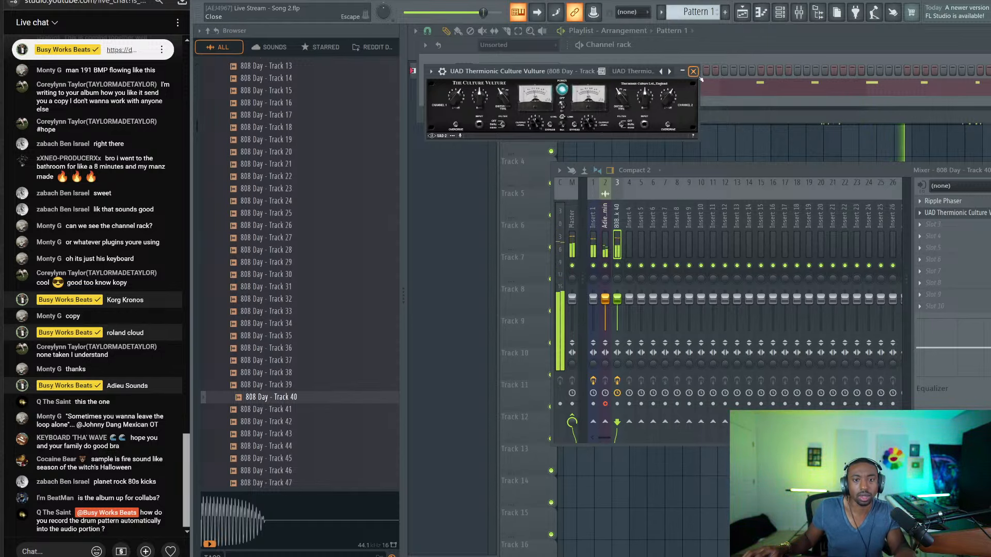
Close the UAD Thermionic Culture Vulture window and the mixer, and save the Song 2 project
click(693, 72)
click(675, 137)
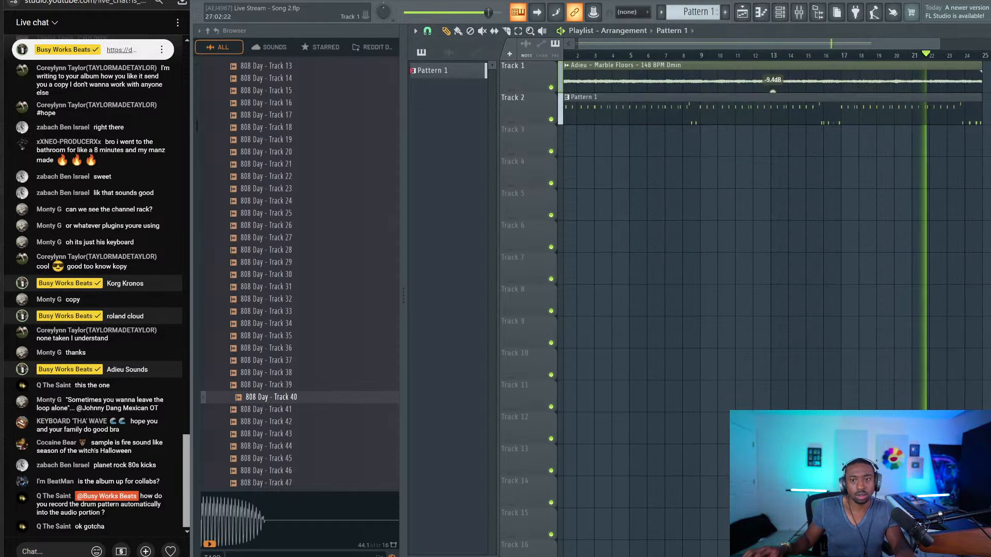
key(ctrl+s)
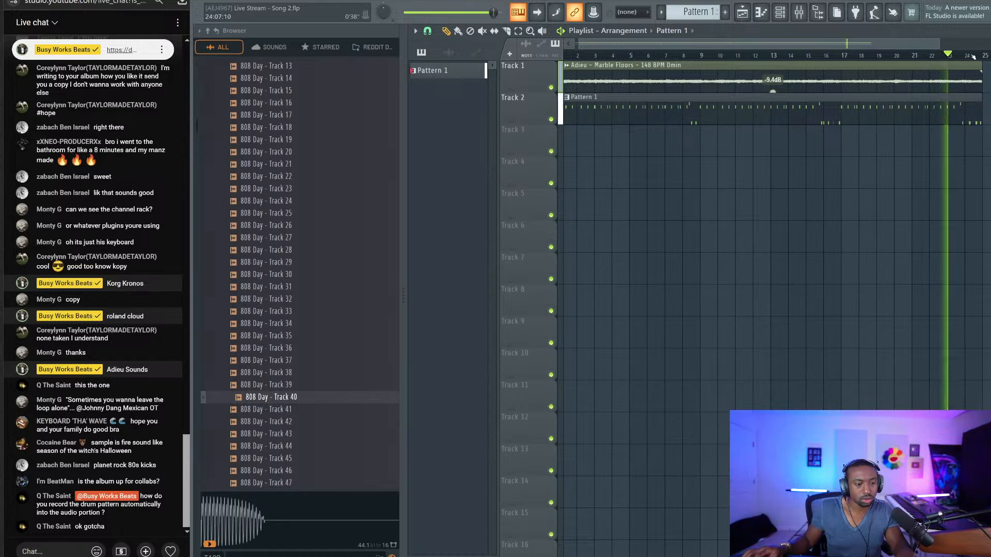
Stop playback and collapse the 808s folder inside 1 - Go - To Drums in the browser
scroll(369, 239, up, 10)
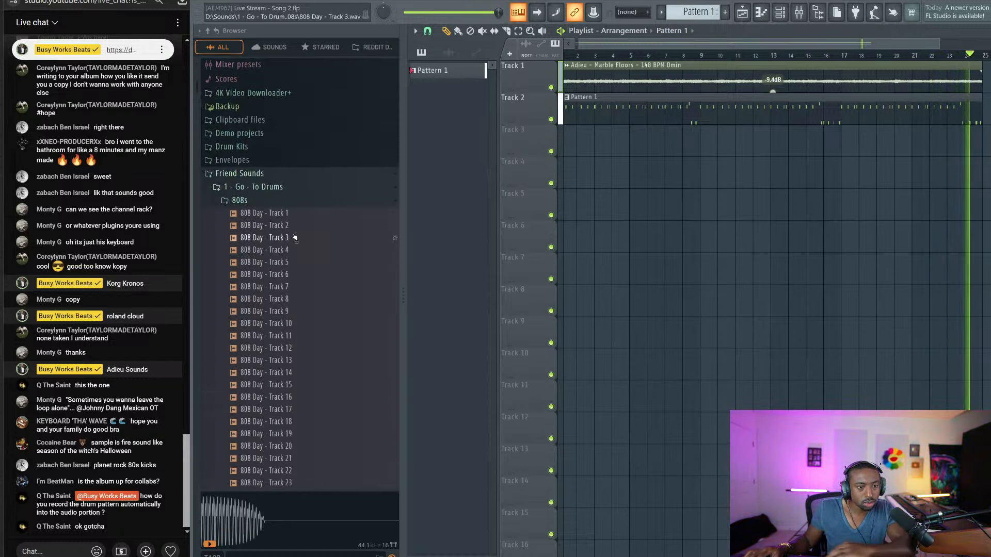
key(space)
click(236, 276)
Play the arrangement from the start, raise the Adieu - Marble Floors clip's volume to -7.2 dB and stop playback
key(space)
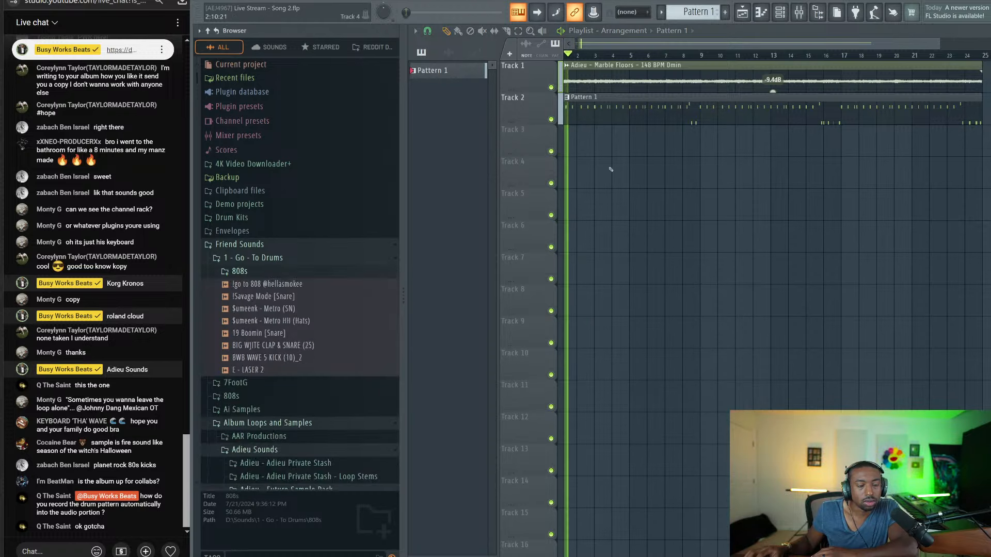
drag(773, 91, 774, 87)
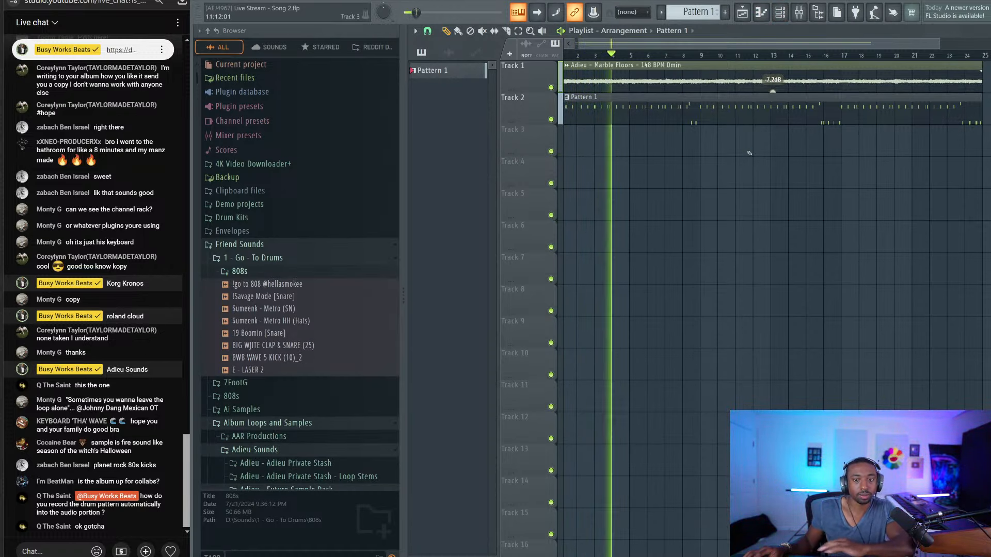
key(space)
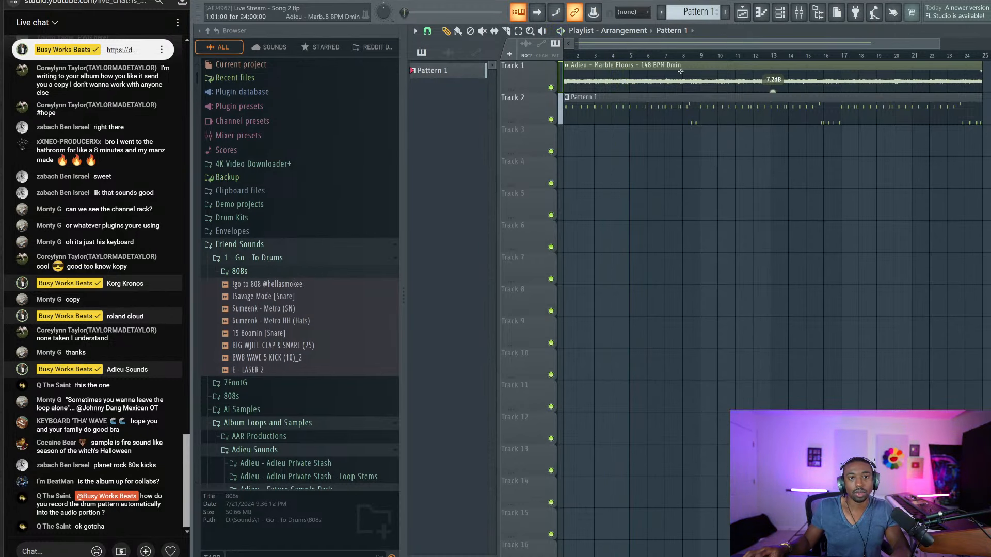
Open the Adieu - Marble Floors clip's settings and load its audio into a new Fruity Slicer channel
double_click(684, 74)
right_click(593, 318)
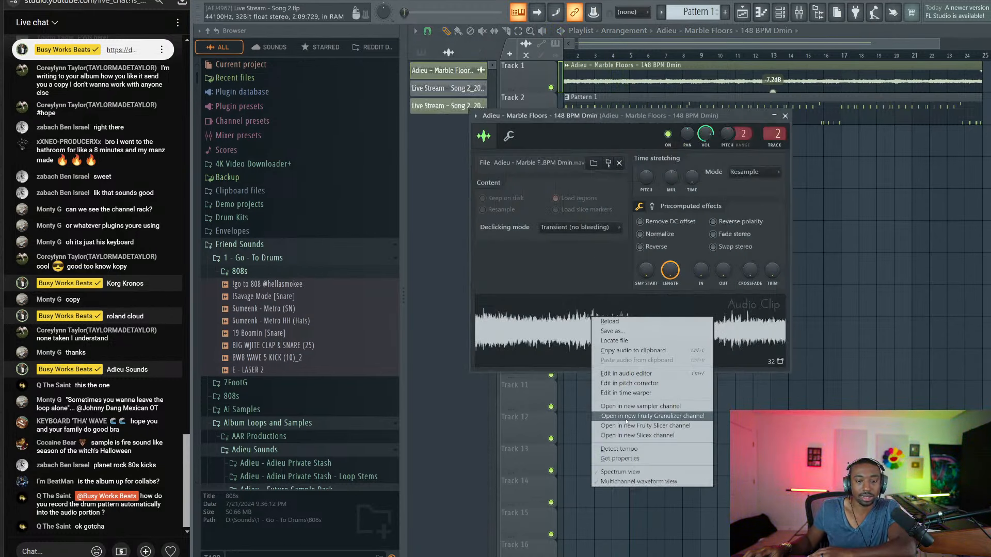
click(642, 426)
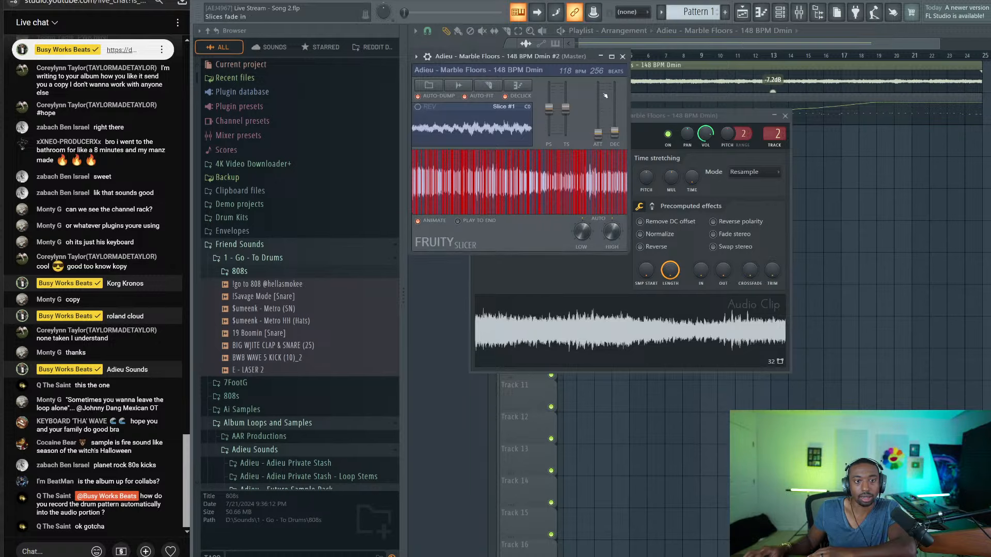
Re-slice the Marble Floors loop by beat in Fruity Slicer and close the slicer and audio clip settings
click(488, 84)
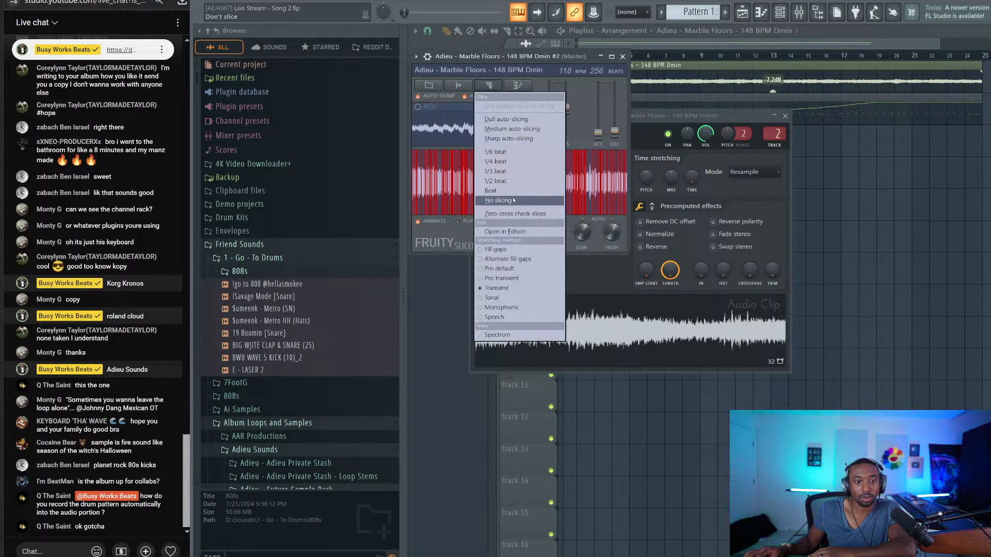
click(490, 190)
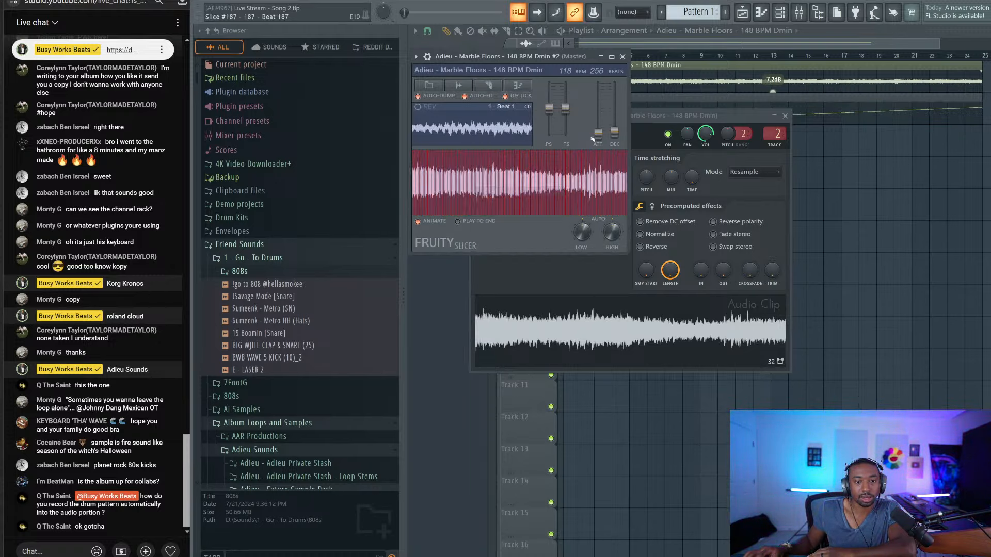
click(623, 57)
click(785, 116)
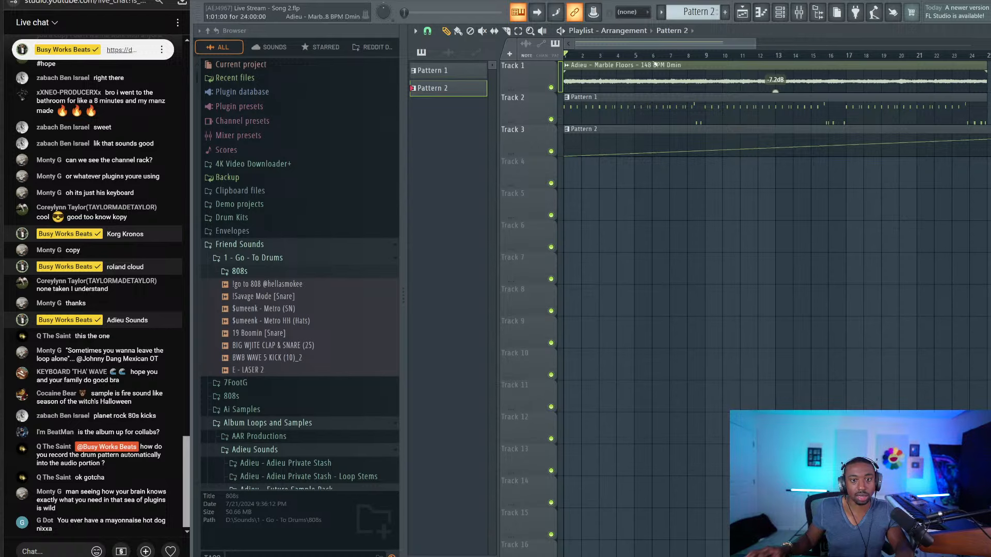
Raise the slice attack (ATT) of the Marble Floors loop in Fruity Slicer during playback, and close the slicer
scroll(671, 73, down, 2)
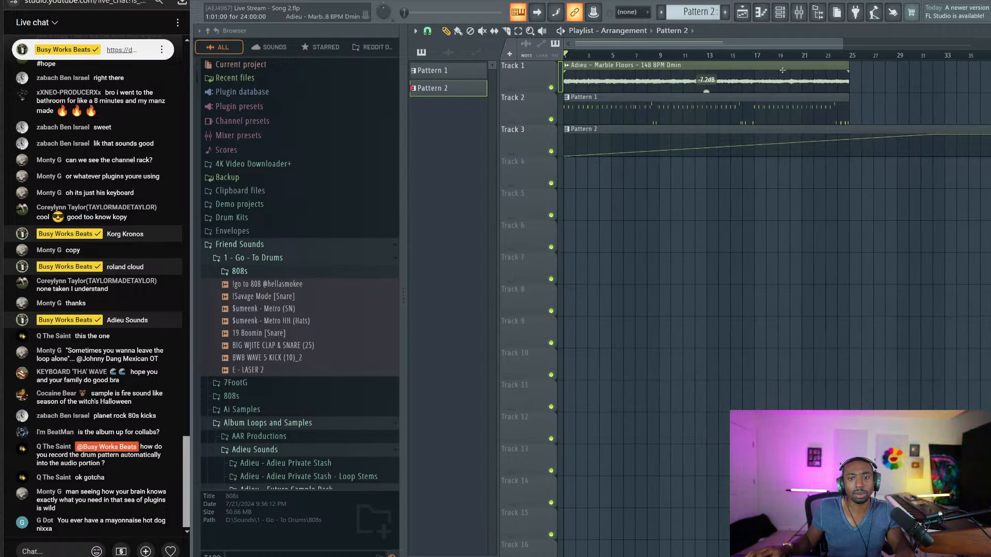
key(F6)
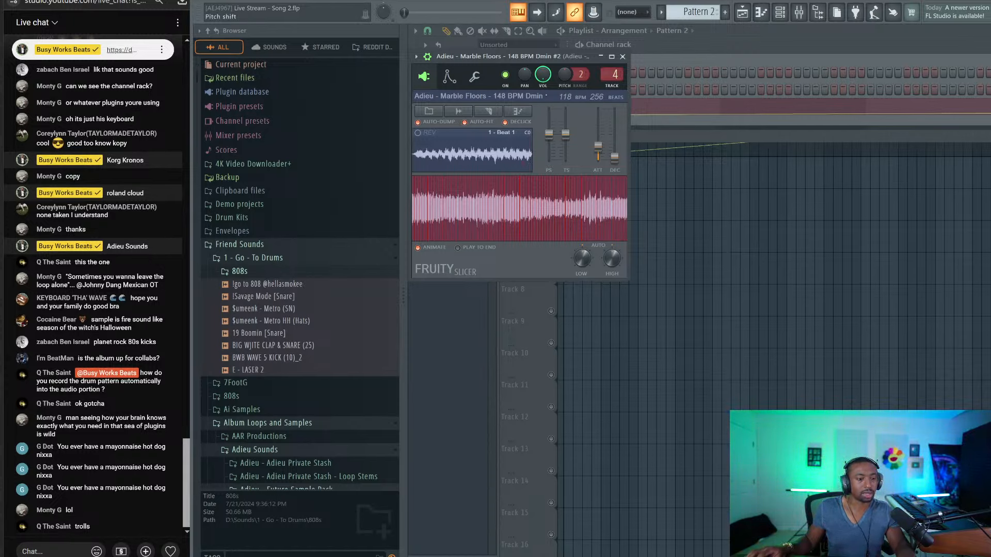
key(space)
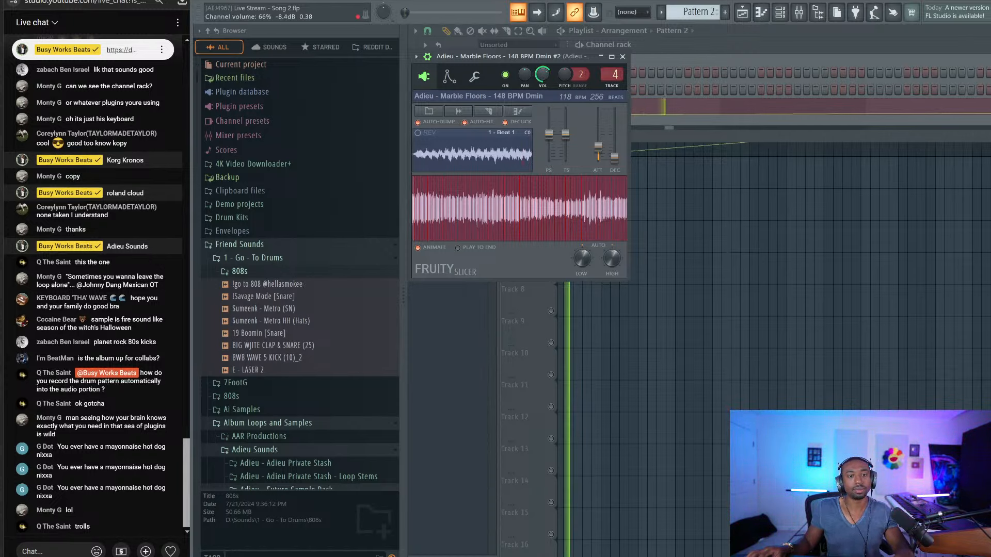
drag(598, 146, 597, 130)
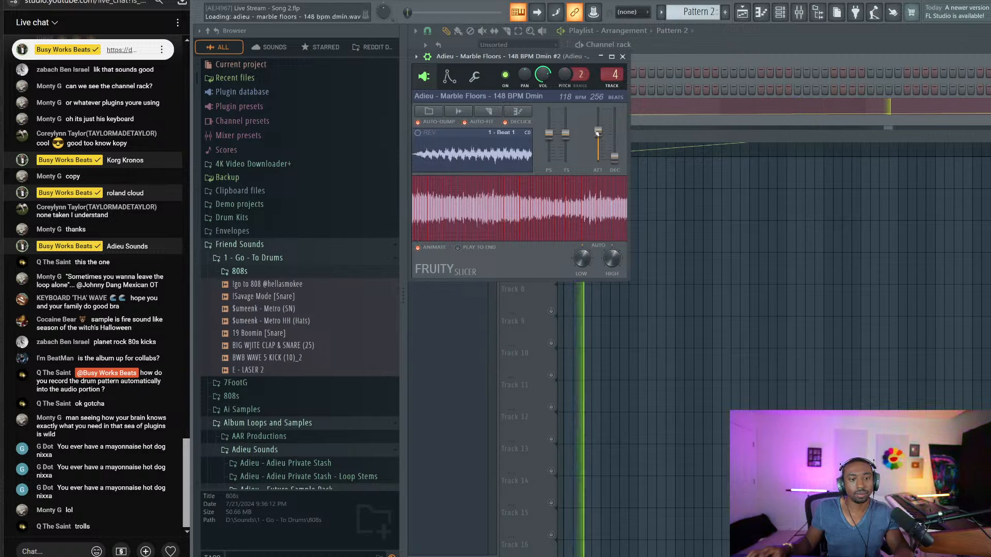
click(623, 56)
Stop playback, remove the Pattern 2 clip from Track 3 and take the playlist tracks out of solo
key(space)
key(F6)
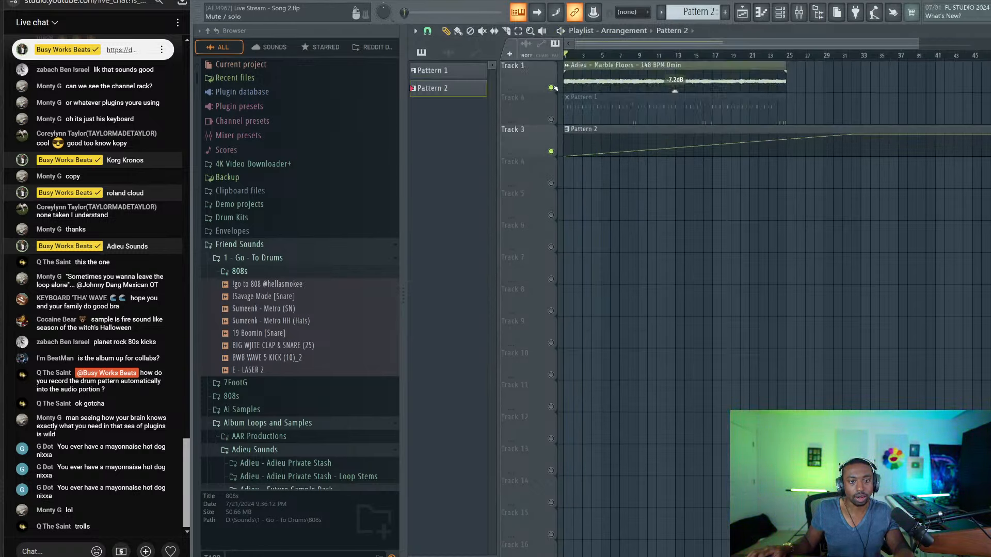
right_click(566, 150)
right_click(551, 151)
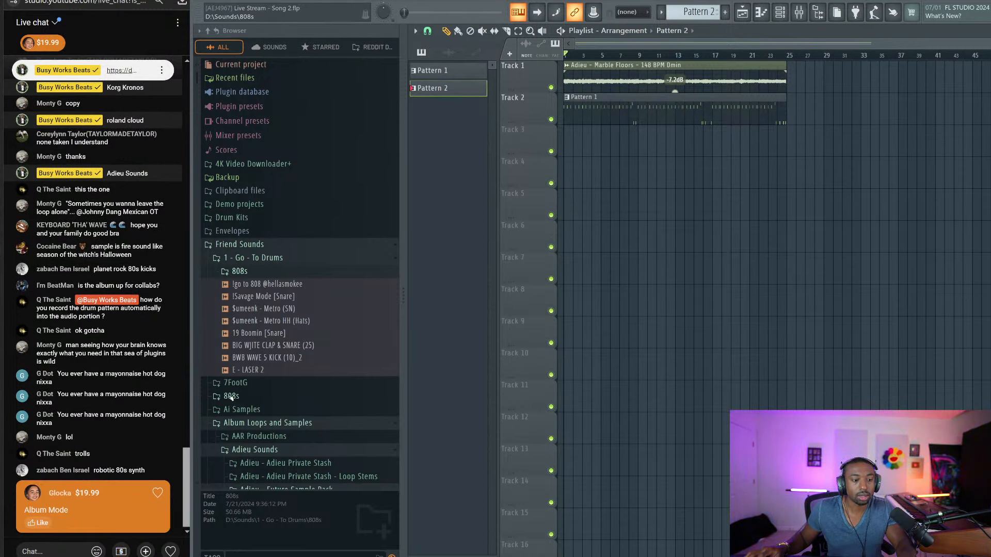
Heart the paid "Album Mode" message in the live chat
click(157, 494)
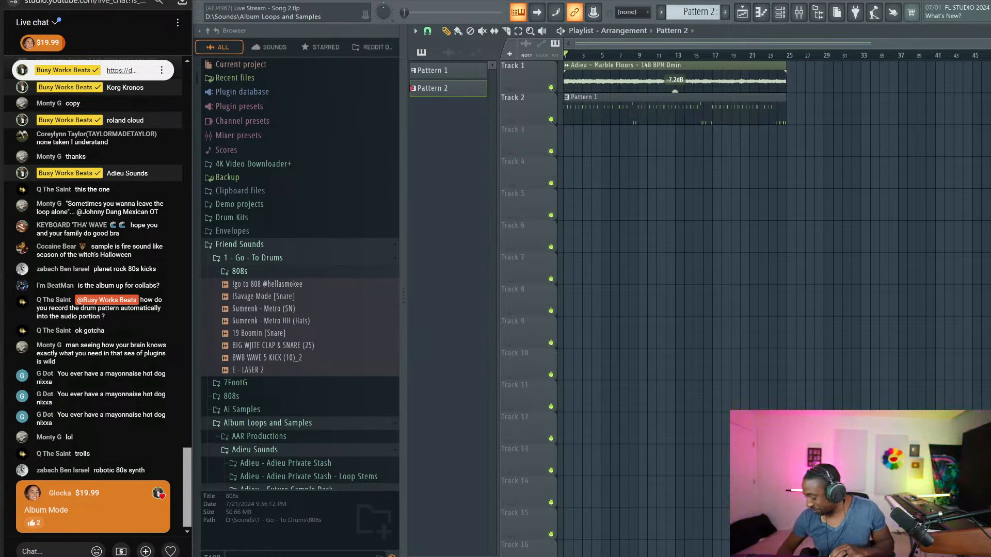
Start playback, load the $umeenk - Metro (SN) snare into a new channel, and preview the $umeenk - Metro HH (Hats) sample
key(F6)
key(space)
click(295, 309)
right_click(294, 309)
click(305, 324)
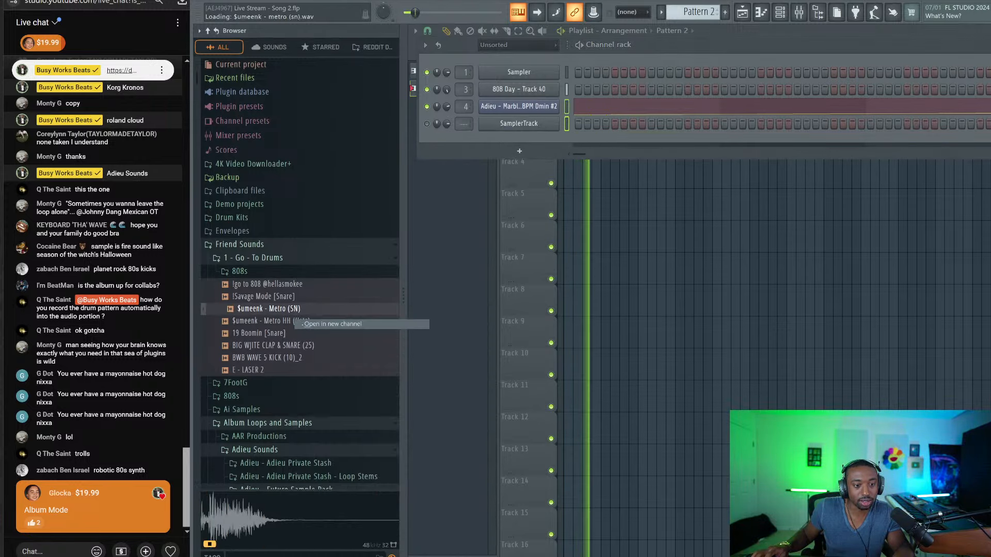
click(305, 322)
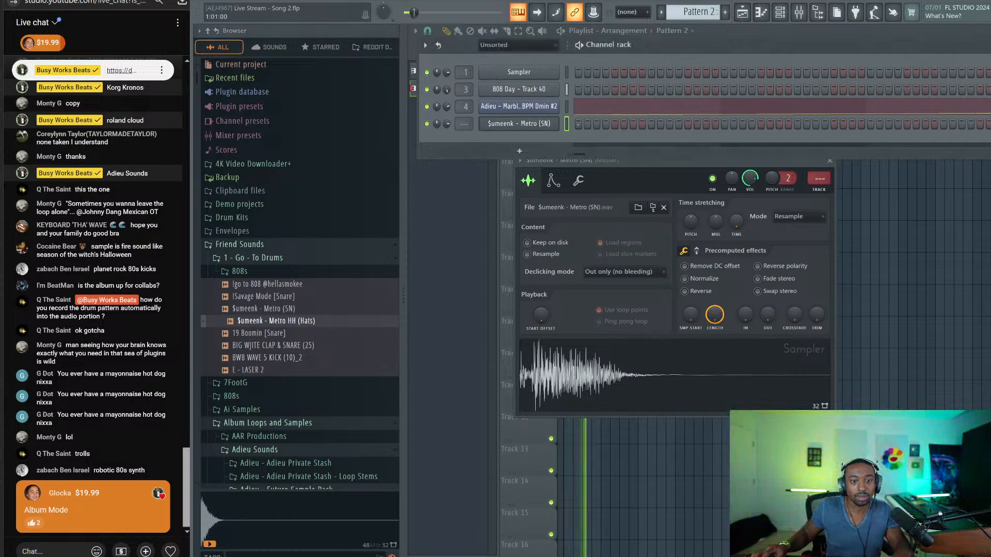
Raise the sustain to maximum and the release to zero in the volume envelope of the 808 Day - Track 40 channel
click(519, 89)
click(524, 151)
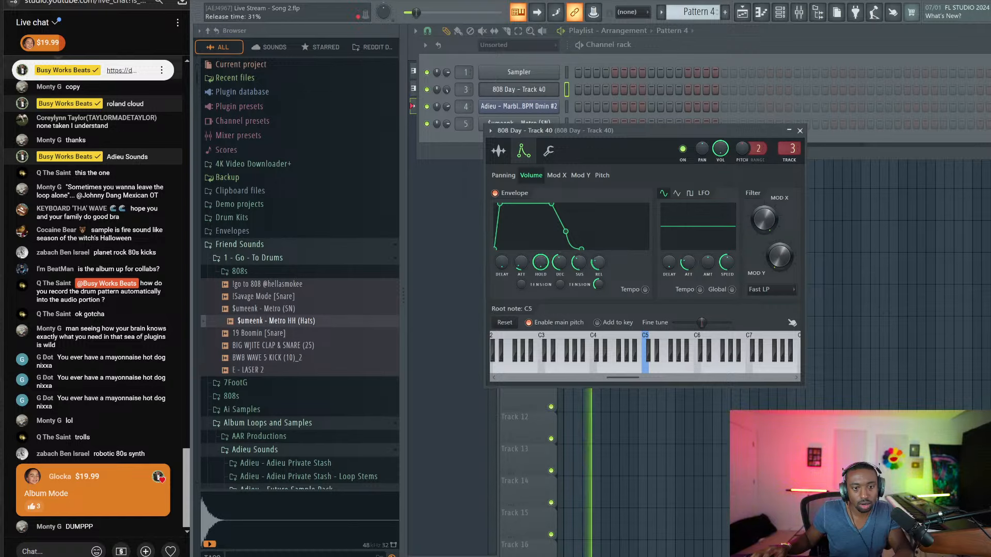
drag(579, 262, 599, 295)
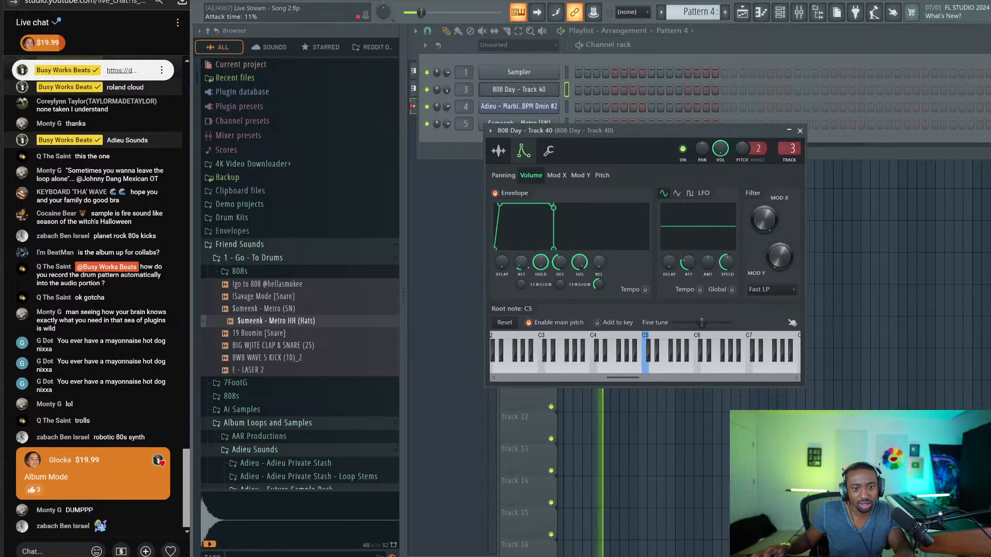
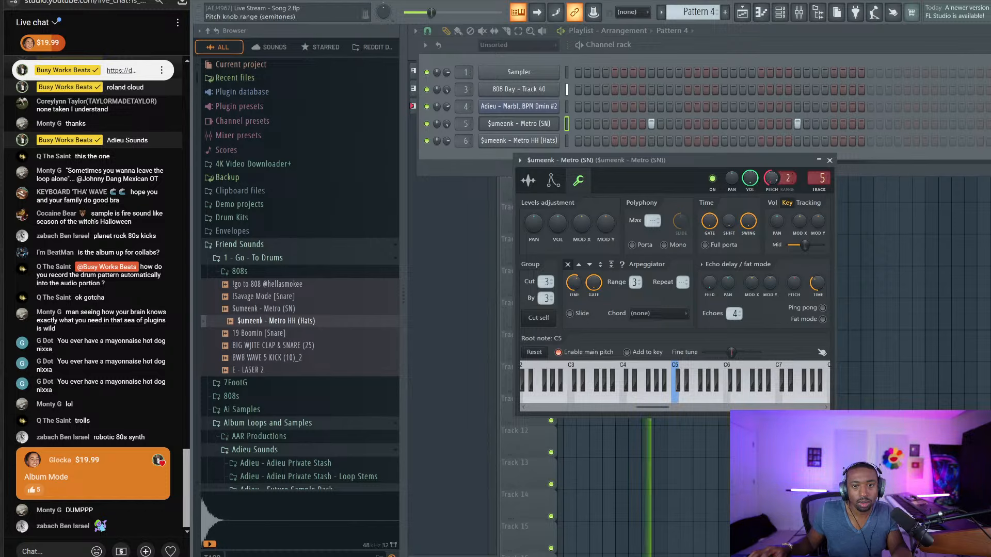
Preview the $umeenk - Metro (SN) and !Savage Mode [Snare] samples in the 808s folder
click(298, 309)
click(299, 296)
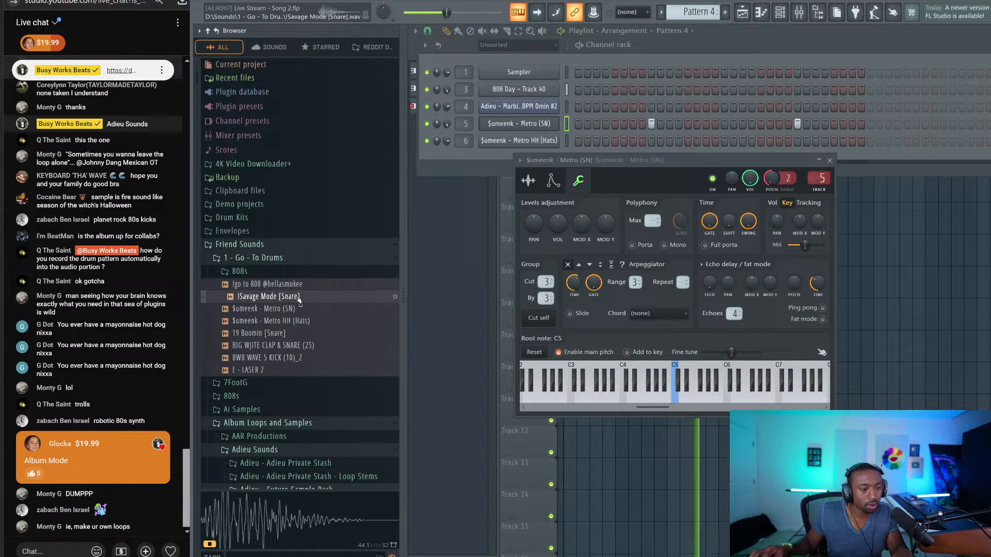
click(888, 321)
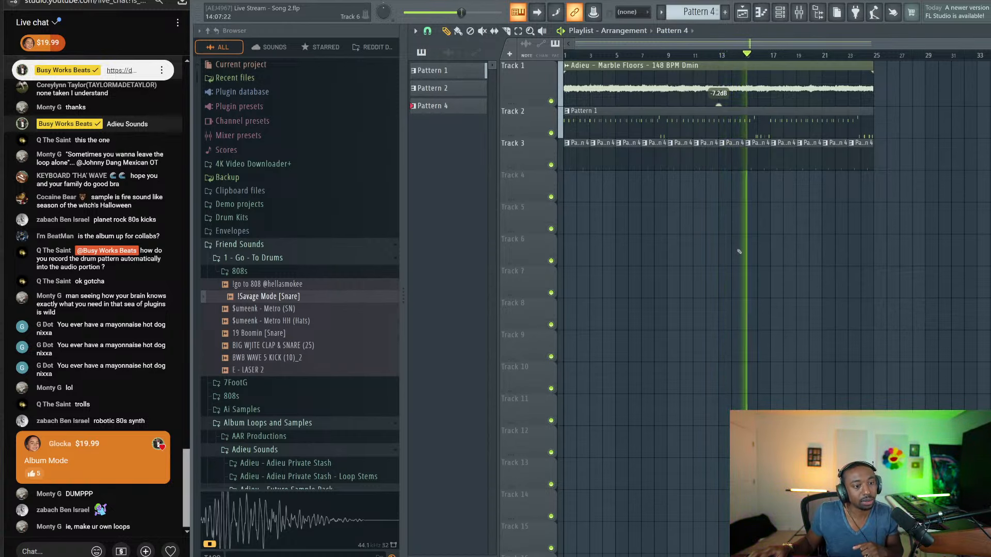
Check the individual mixer tracks during playback to find how the sample and audio input are routed, and stop playback
key(F9)
click(653, 222)
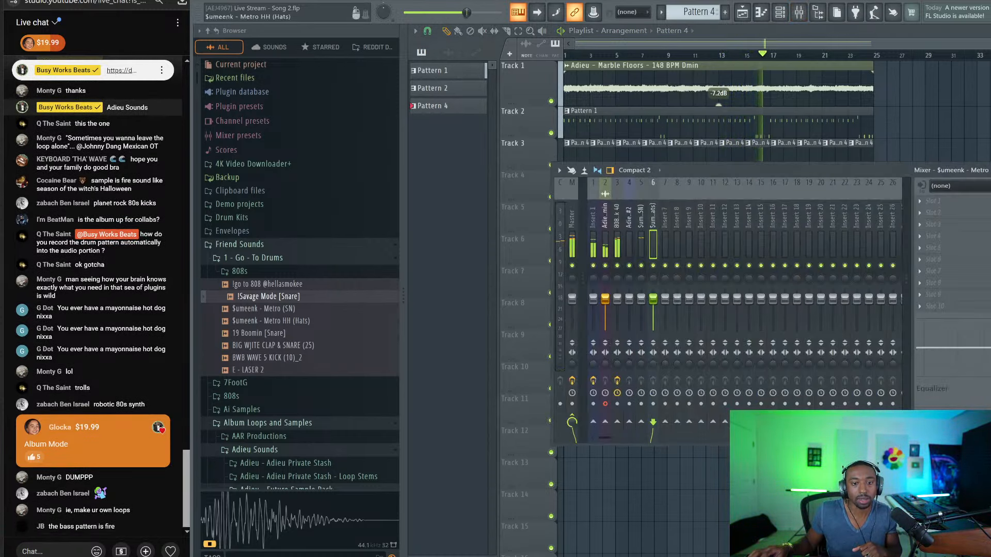
click(617, 222)
click(593, 222)
click(605, 222)
click(677, 222)
click(666, 222)
click(653, 222)
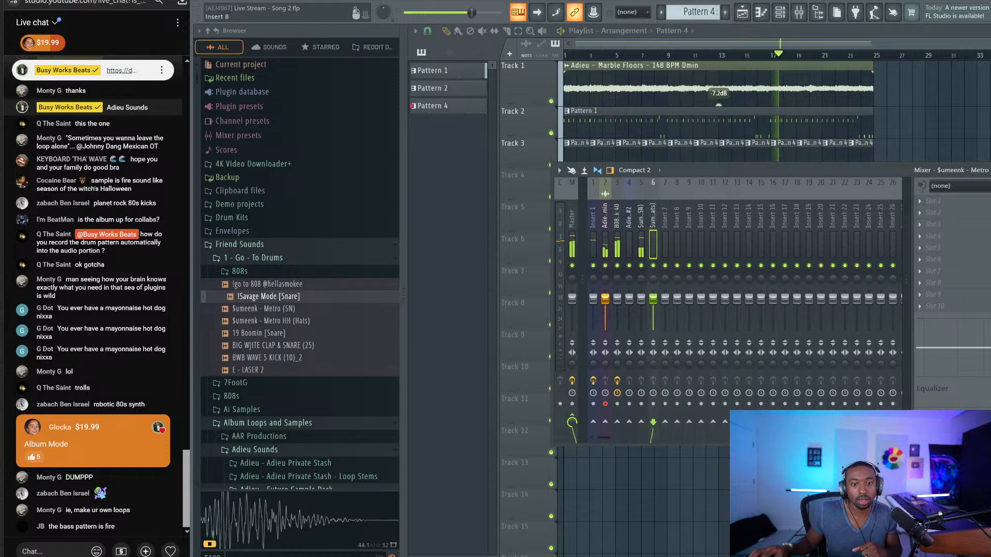
click(605, 222)
key(space)
Route the Adieu - Marble Floors audio clip to mixer track 7 and start playback
click(680, 71)
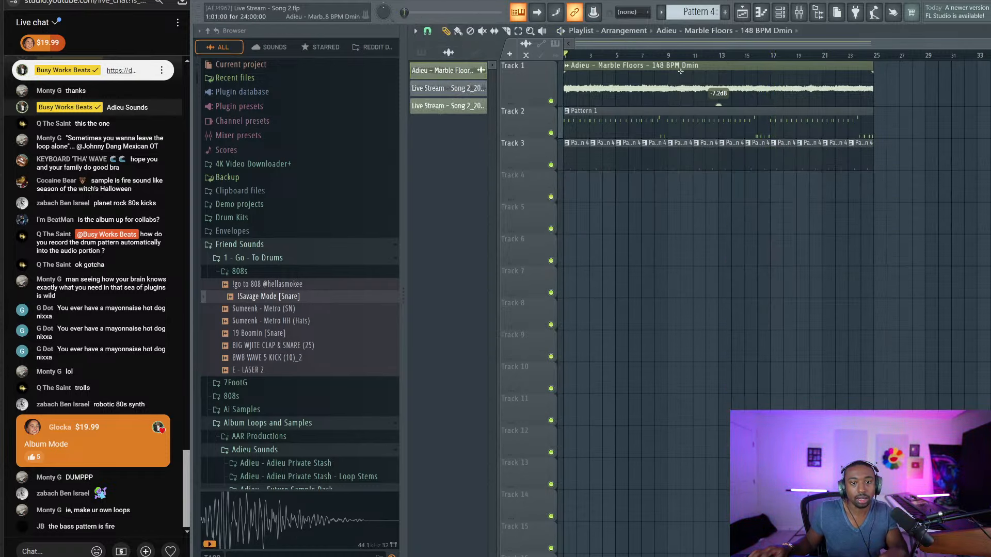
double_click(680, 71)
drag(774, 134, 774, 118)
key(space)
key(F9)
Switch to ASIO Link Pro, connect ASIO driver input 6 to host input 6, and close its window
key(alt+Tab)
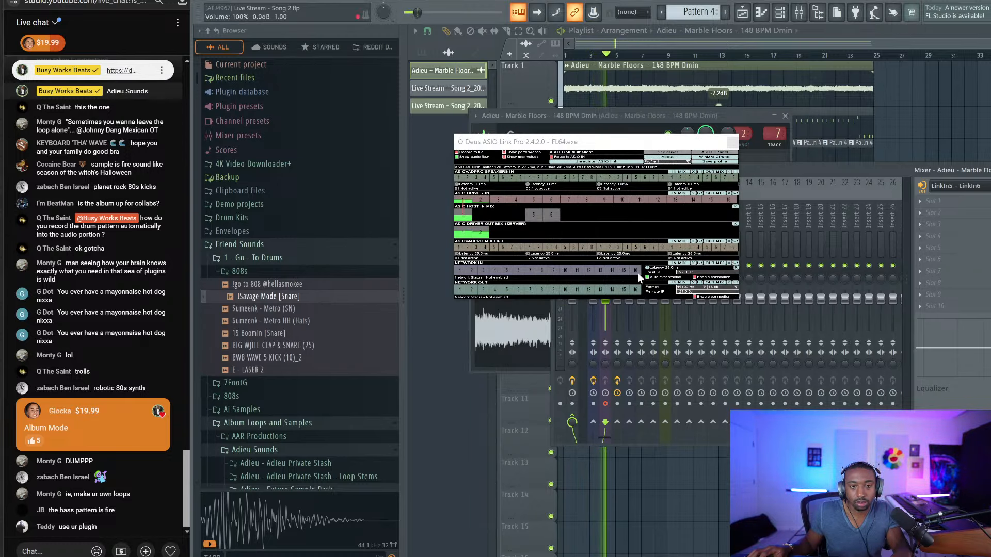
drag(551, 201, 557, 211)
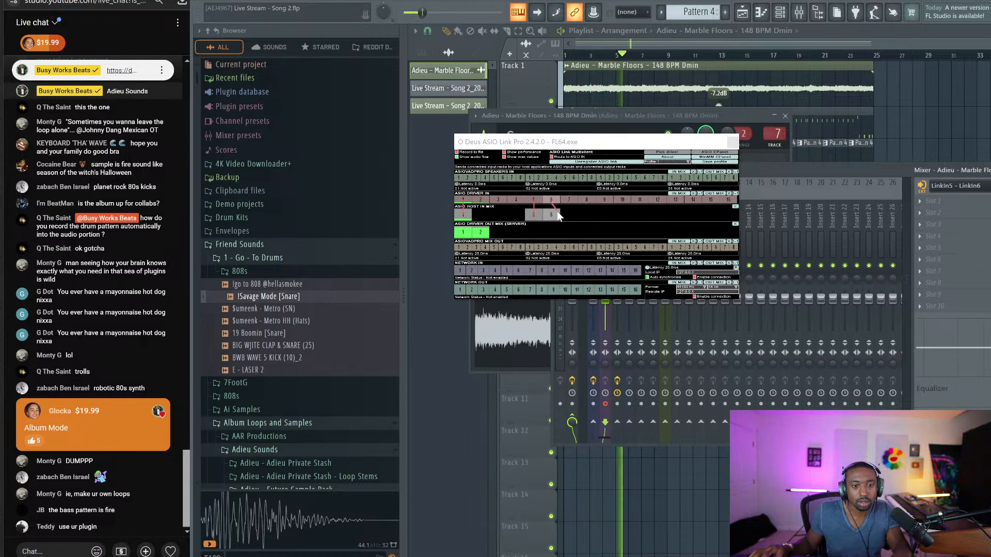
click(733, 142)
Close the audio clip settings and record a take from the song start onto Track 4 through mixer track 2
click(784, 118)
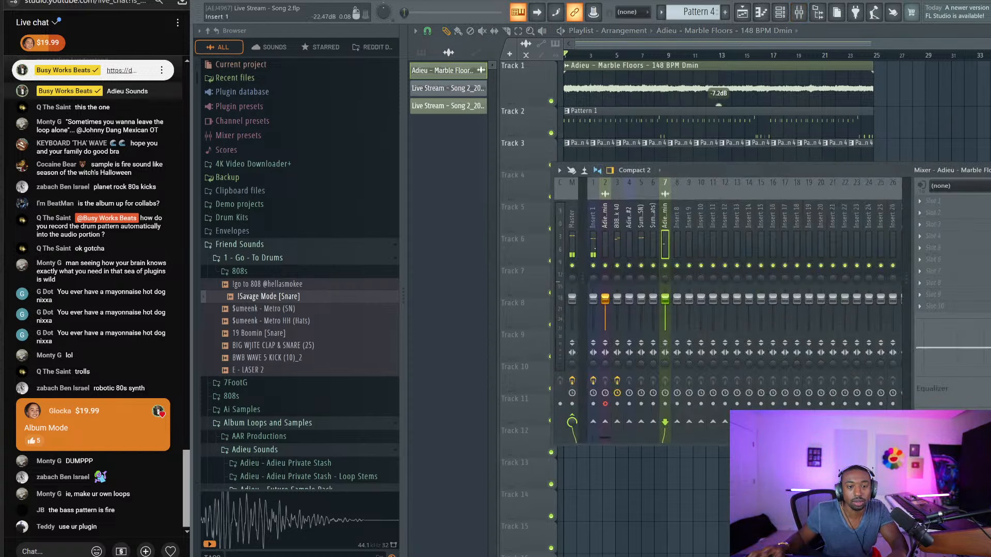
click(605, 246)
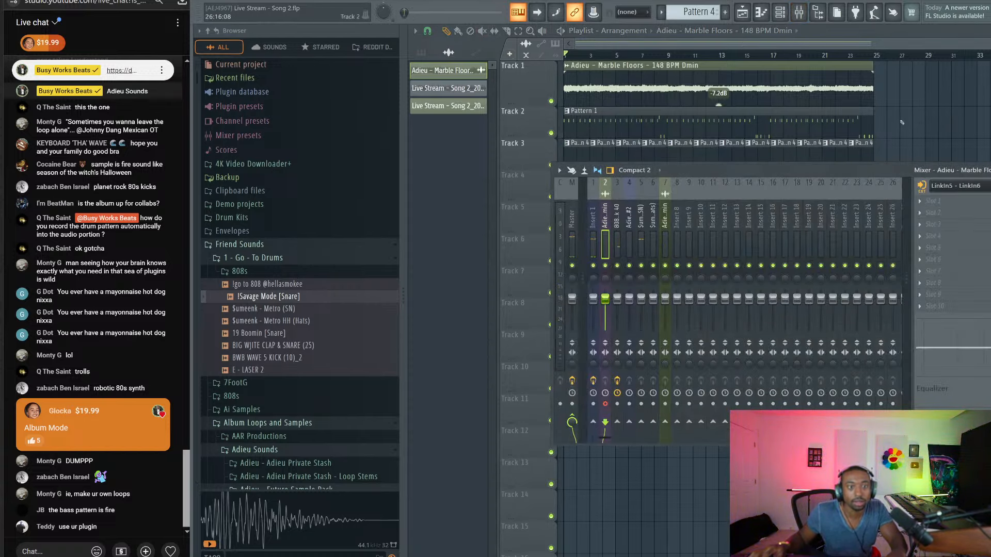
key(F9)
key(space)
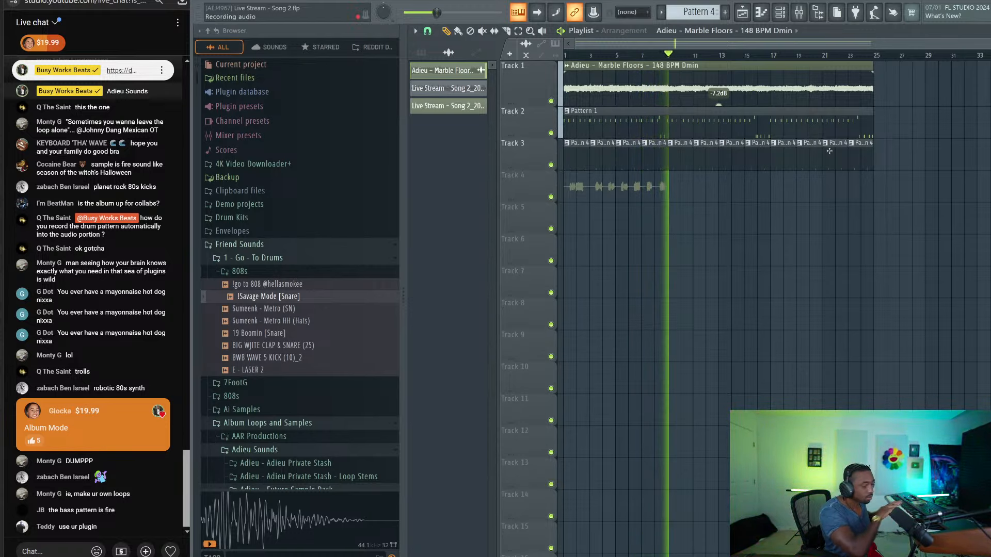
key(space)
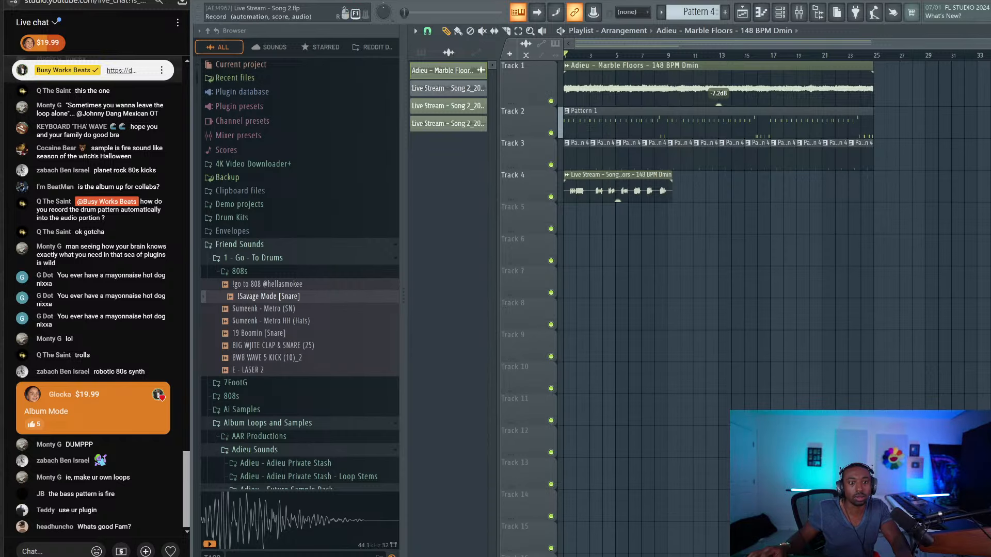
Audition the recorded take on Track 4, trimming off its beginning and slicing it just before bar 5
key(space)
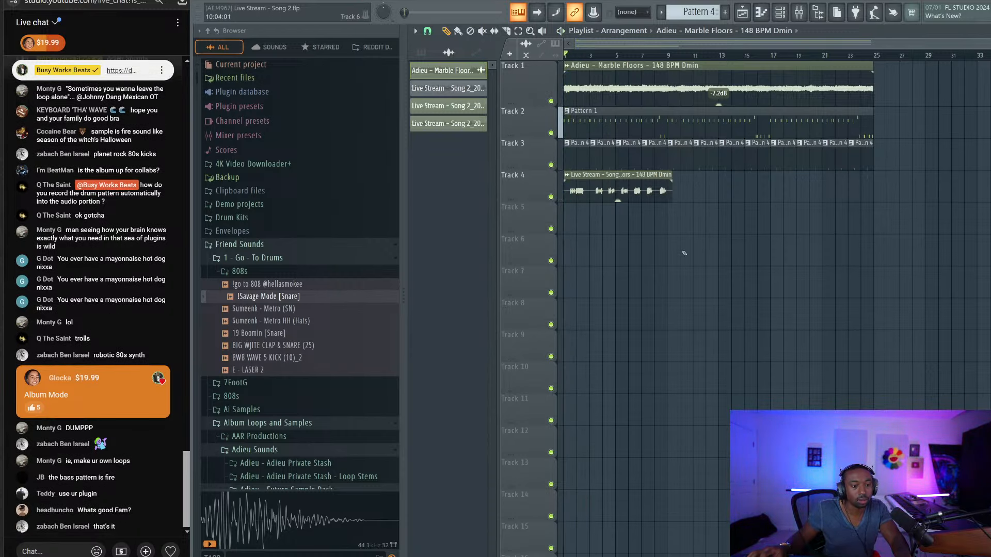
scroll(600, 56, up, 2)
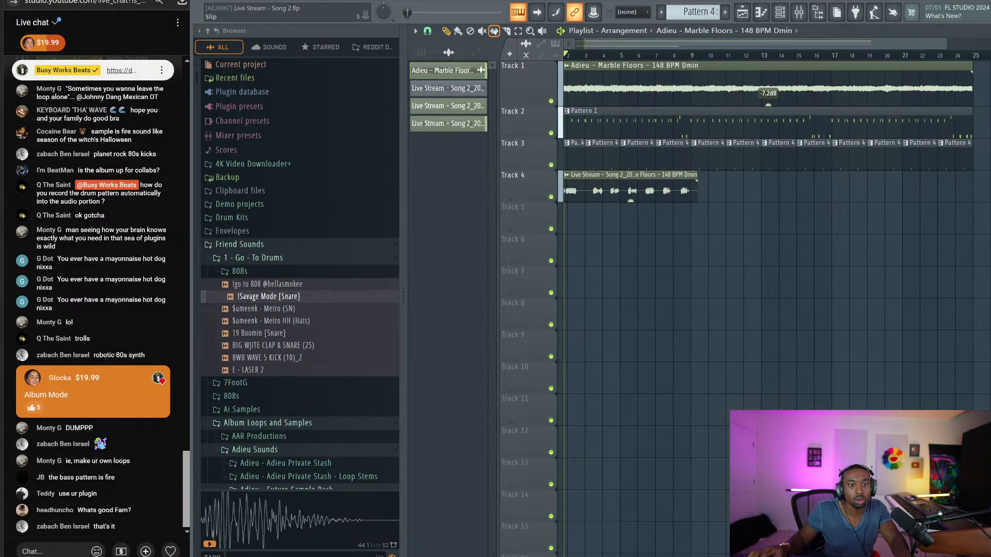
key(space)
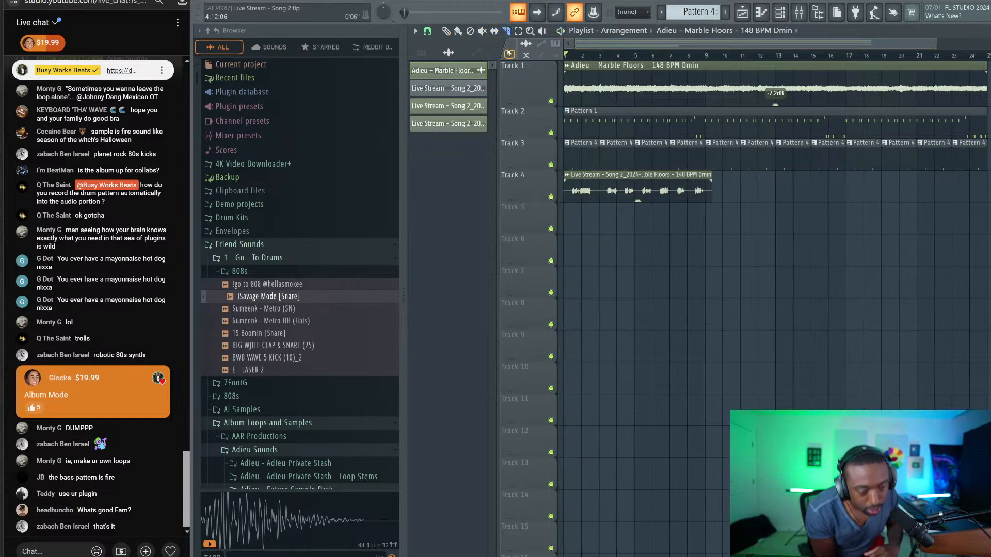
key(space)
key(space)
scroll(594, 191, up, 4)
key(space)
drag(641, 46, 659, 47)
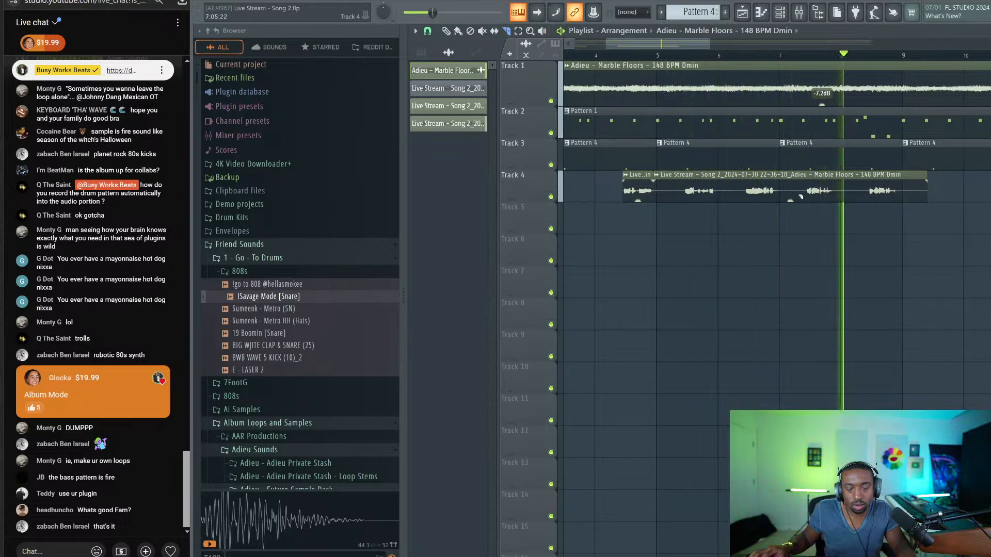
Stop playback and delete the long part of the Track 4 recording after the slice near bar 5
key(space)
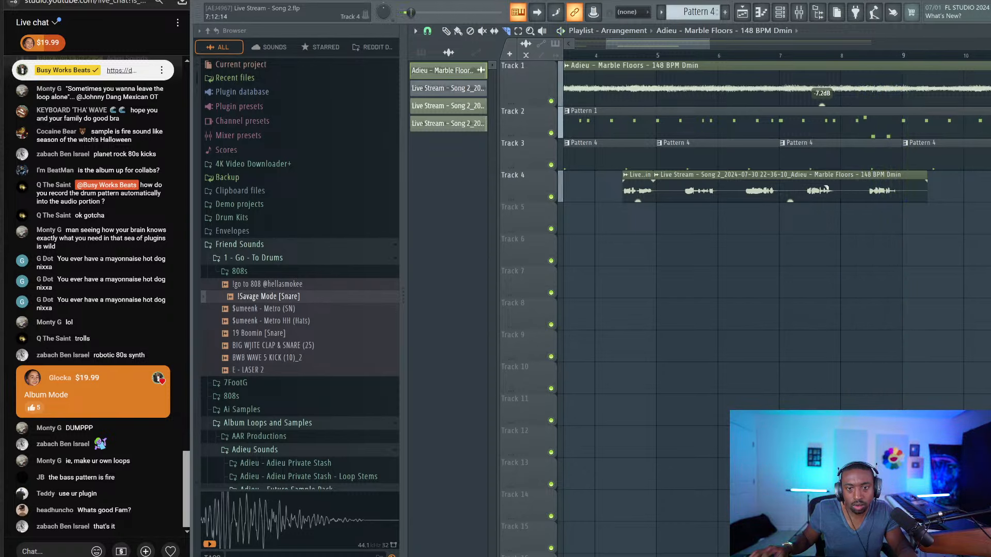
ctrl+click(827, 188)
key(Delete)
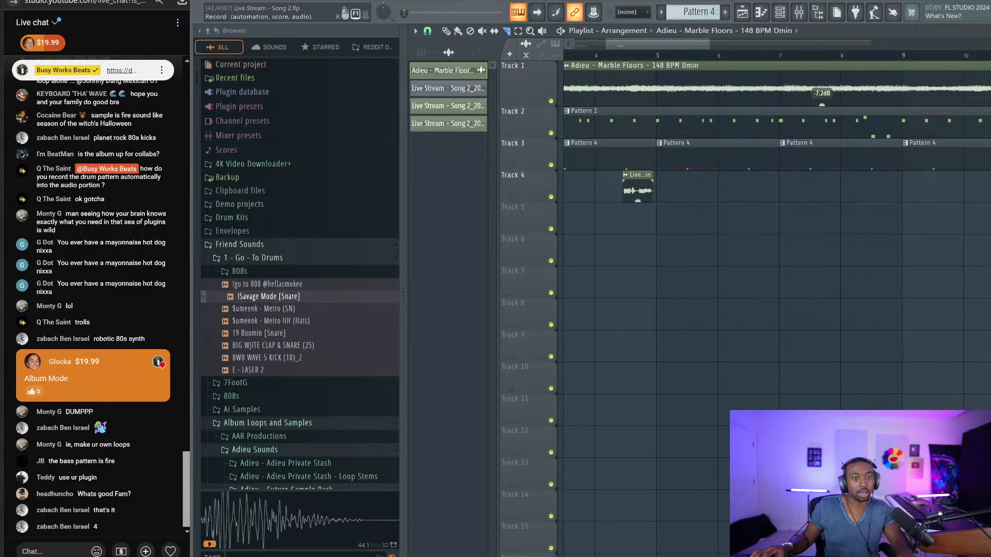
Bring up the mixer over the playlist and save the project
click(799, 13)
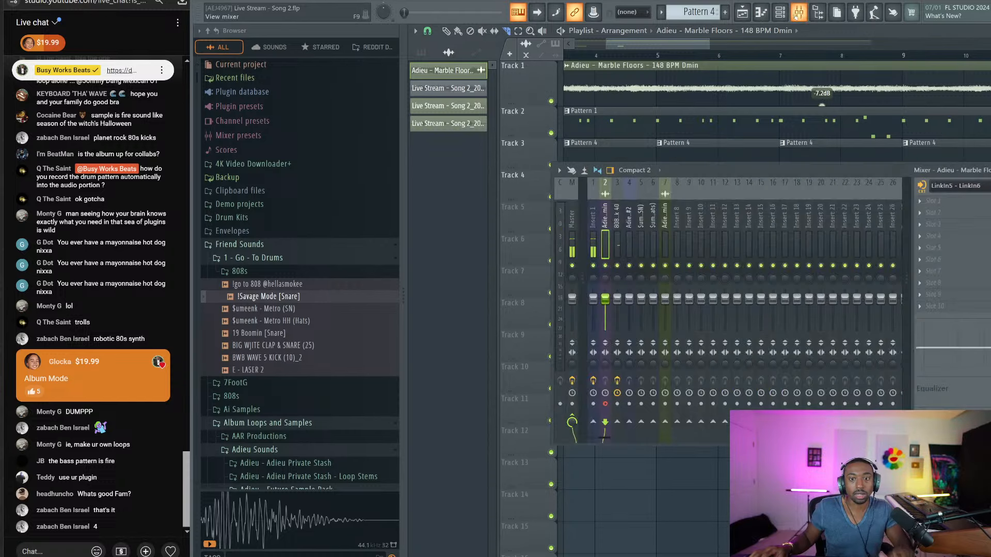
scroll(647, 54, down, 6)
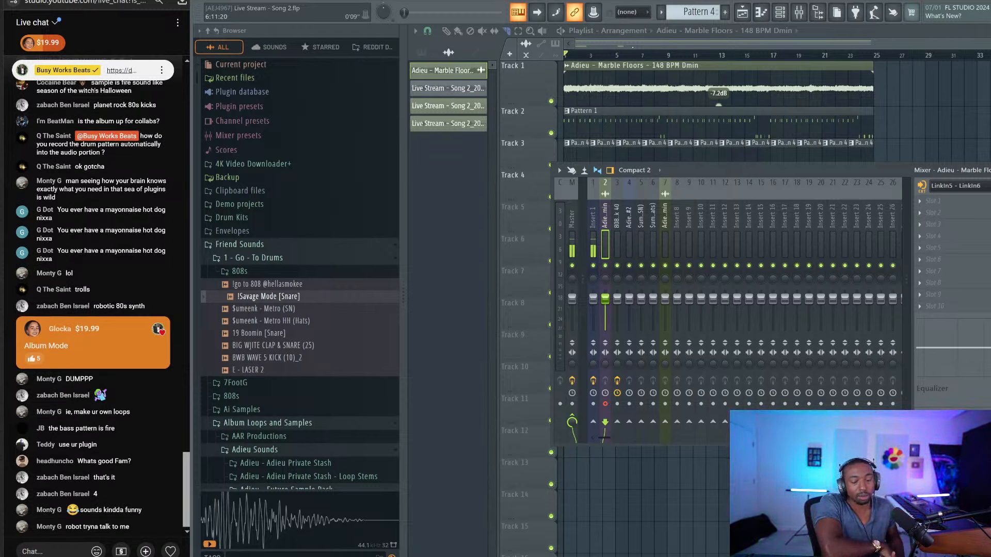
key(ctrl+s)
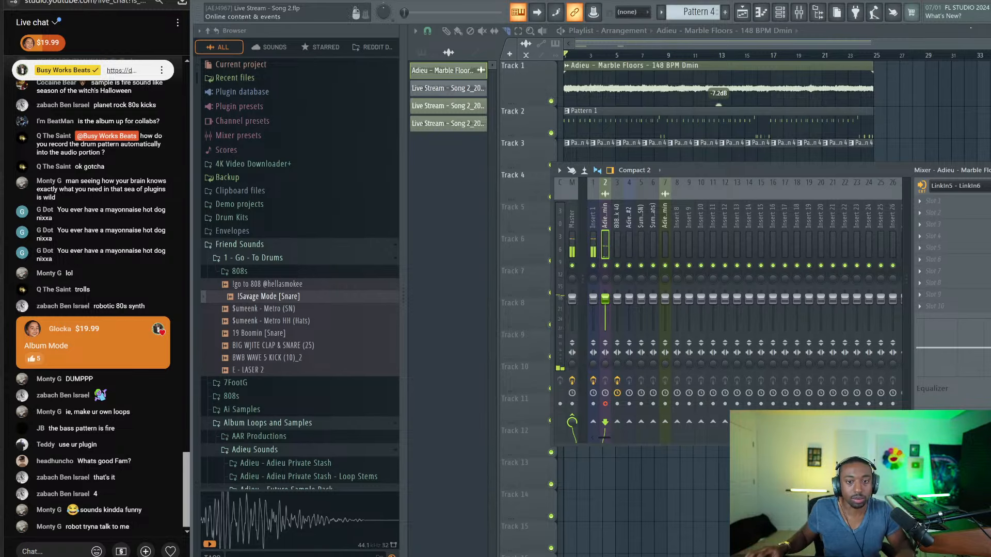
Record a full-length take through mixer track 2 onto Track 5 and trim its end back to bar 25
key(F9)
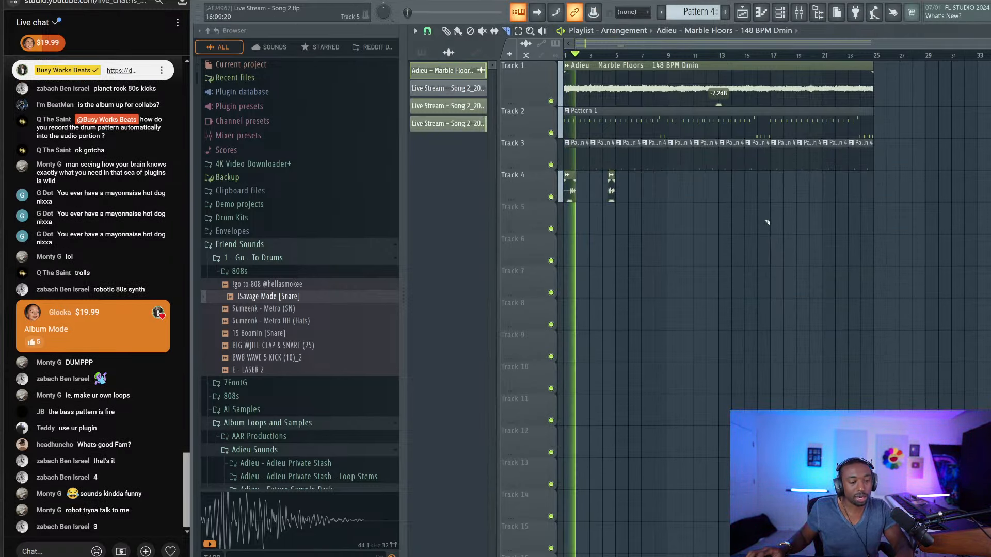
key(space)
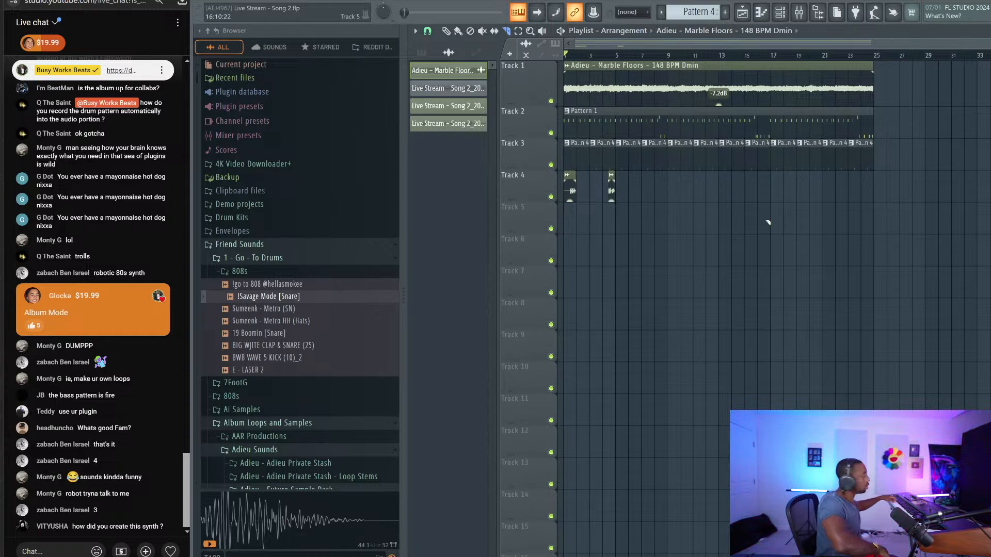
click(799, 12)
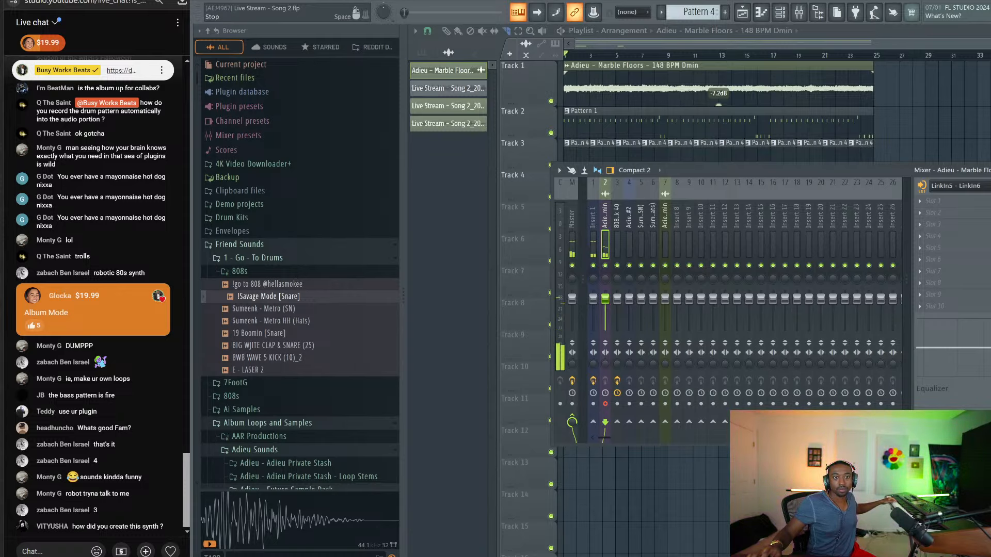
key(F9)
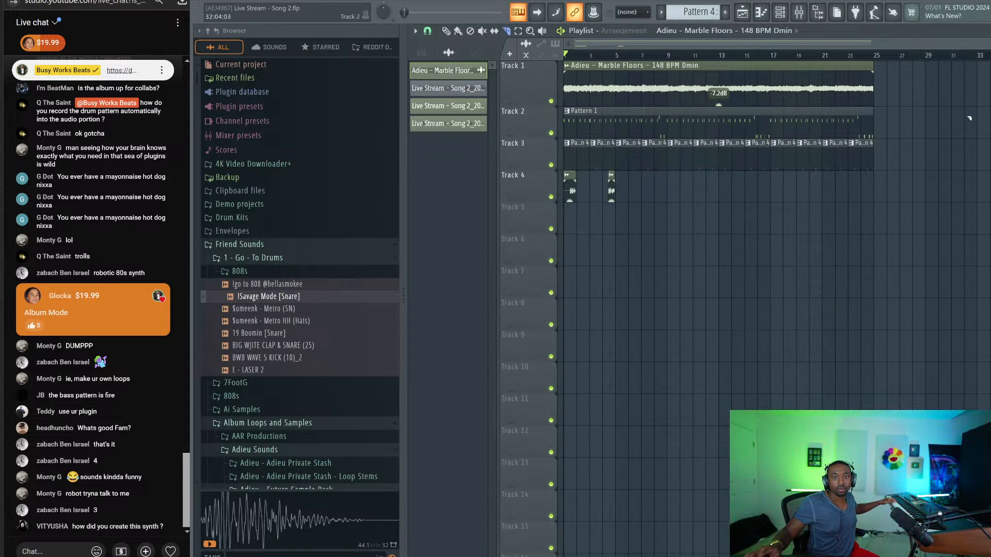
key(space)
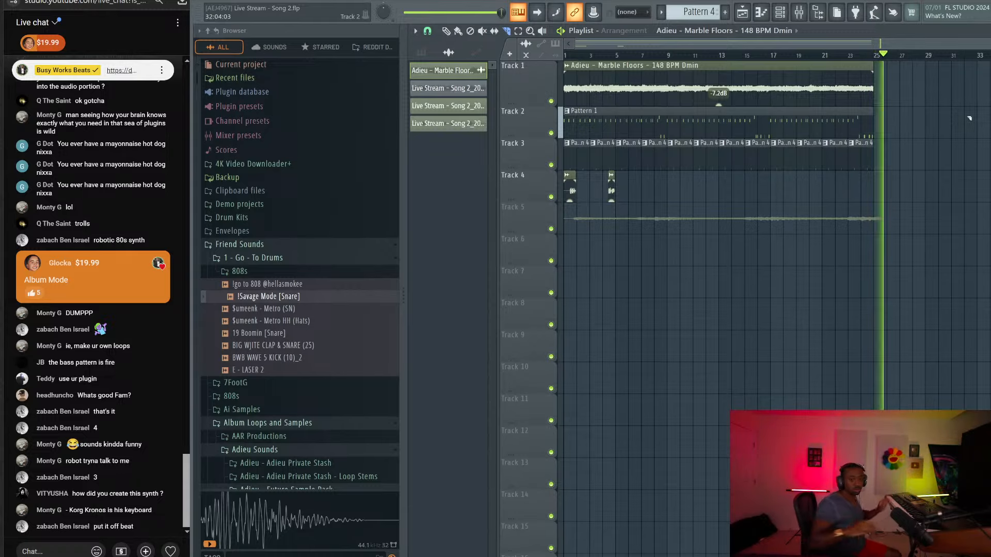
key(space)
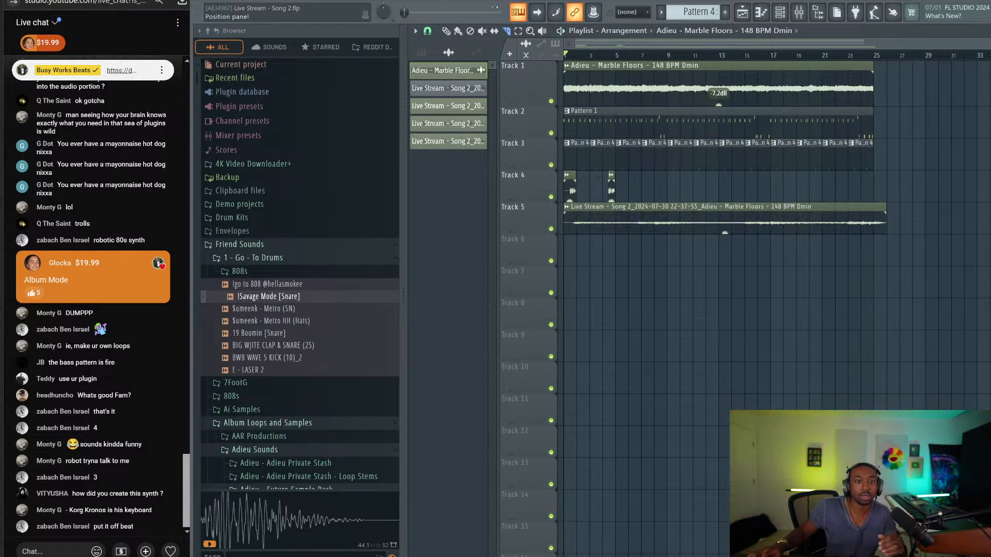
drag(886, 222, 874, 222)
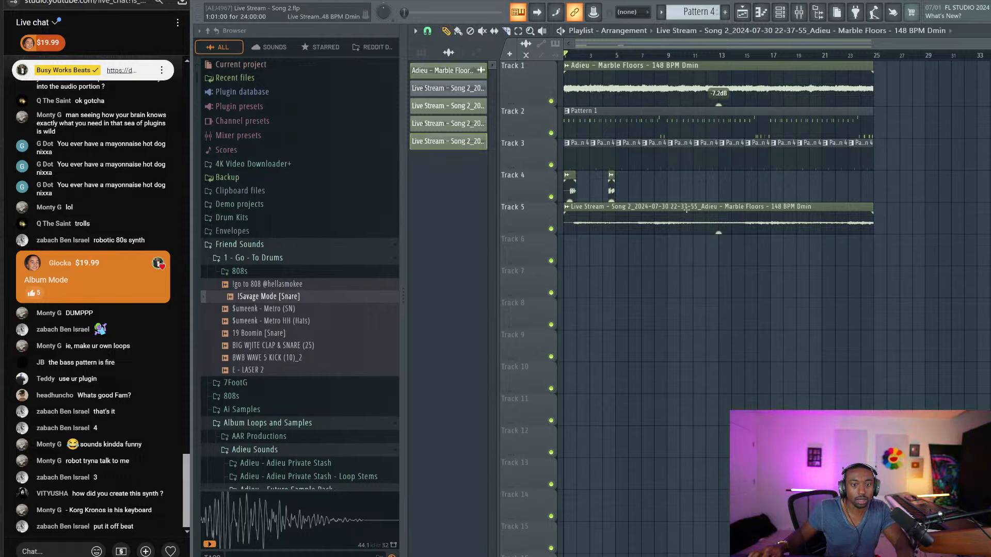
Route the Track 5 recording to its own mixer track 8 and play the song back
double_click(687, 209)
key(F9)
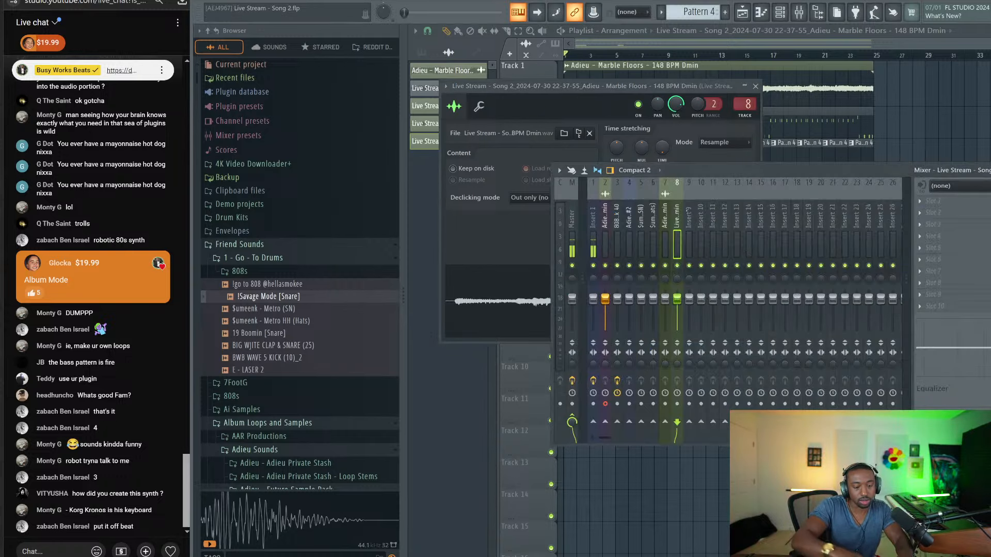
right_click(955, 102)
key(space)
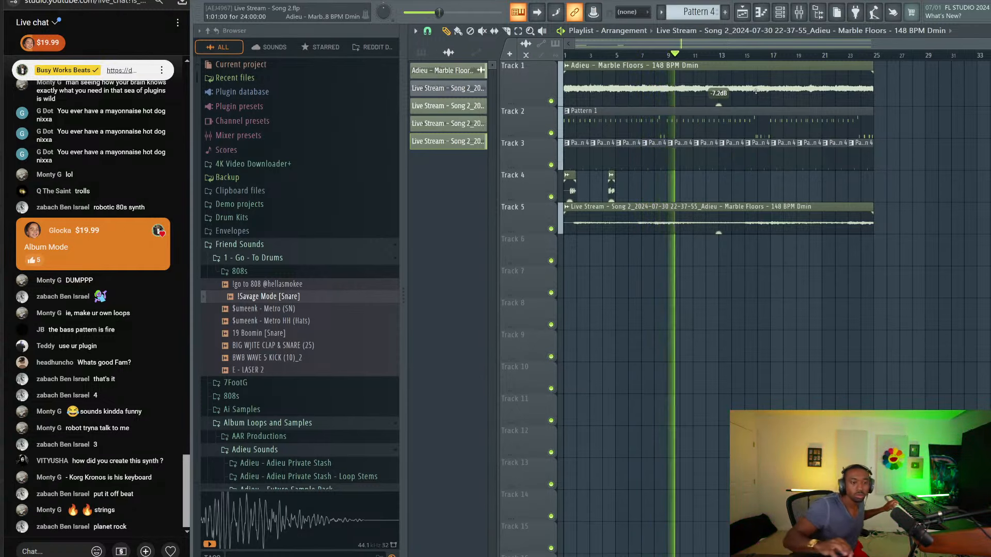
Stop playback, reselect mixer track 2 and record another take from the song start onto Track 6
click(798, 11)
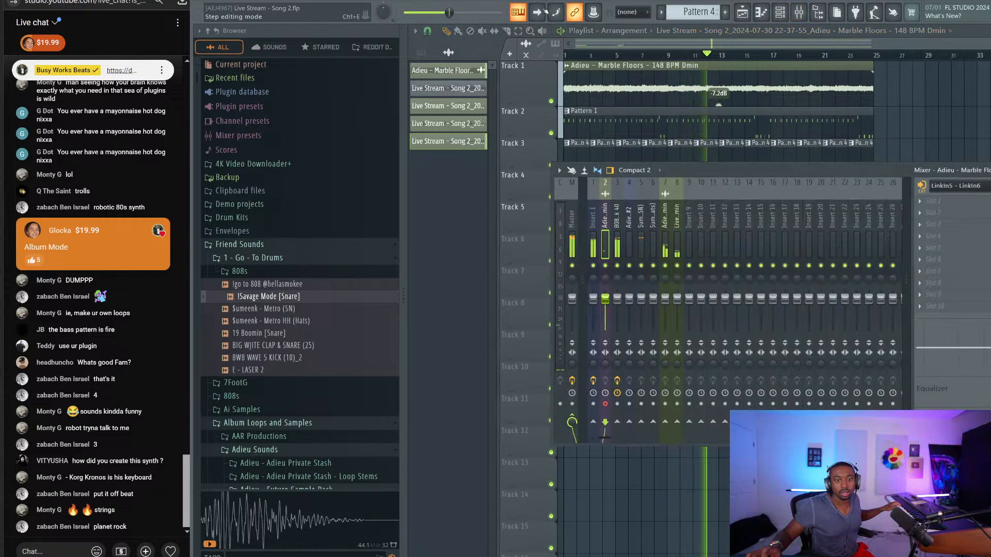
key(space)
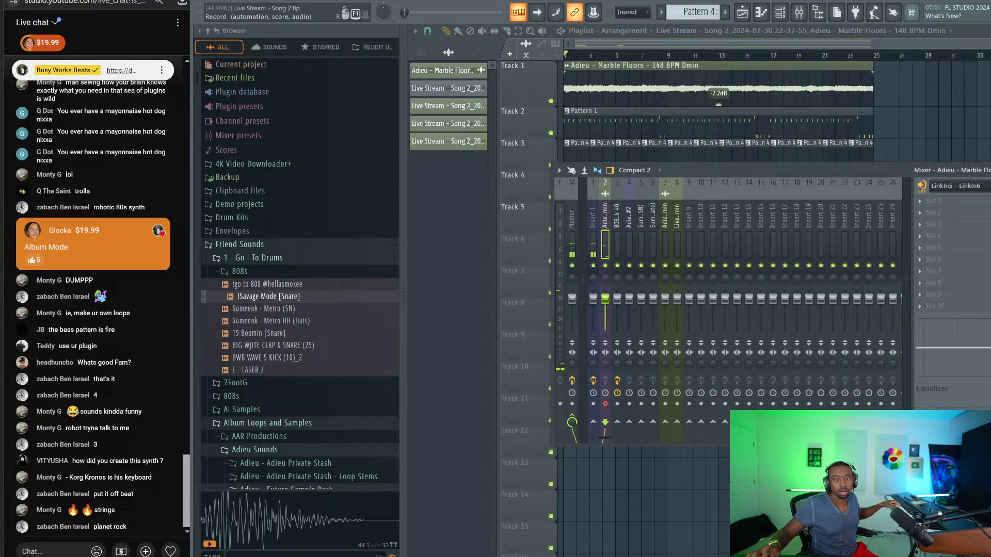
key(F9)
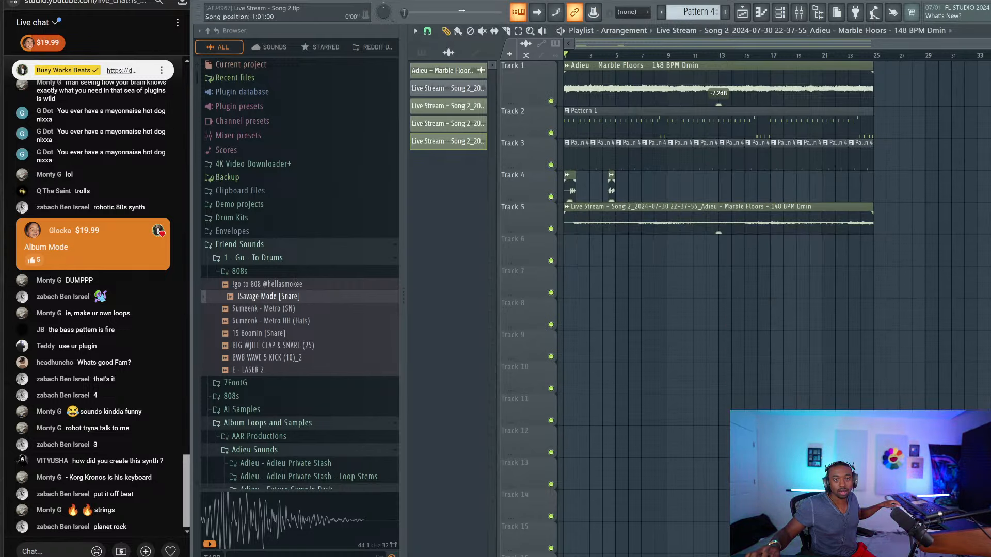
key(space)
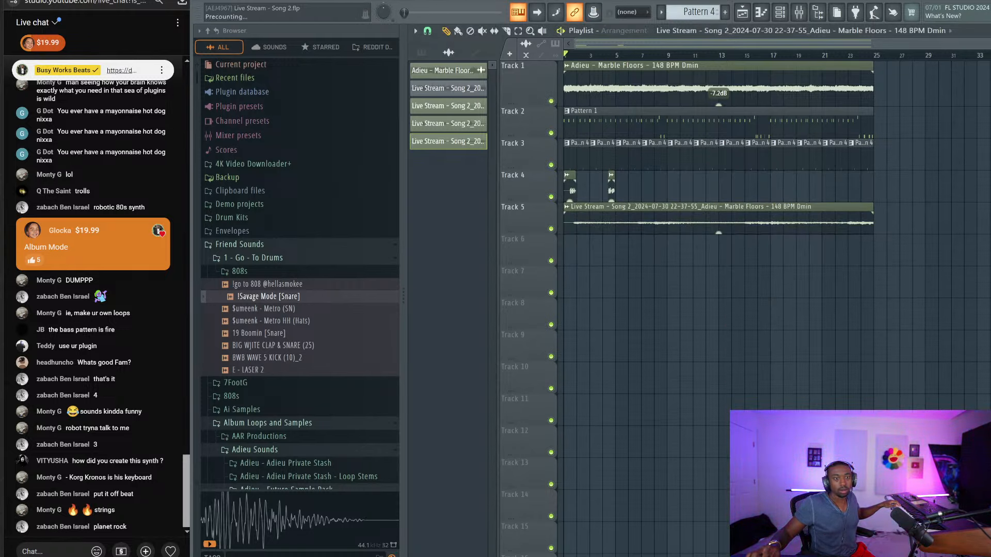
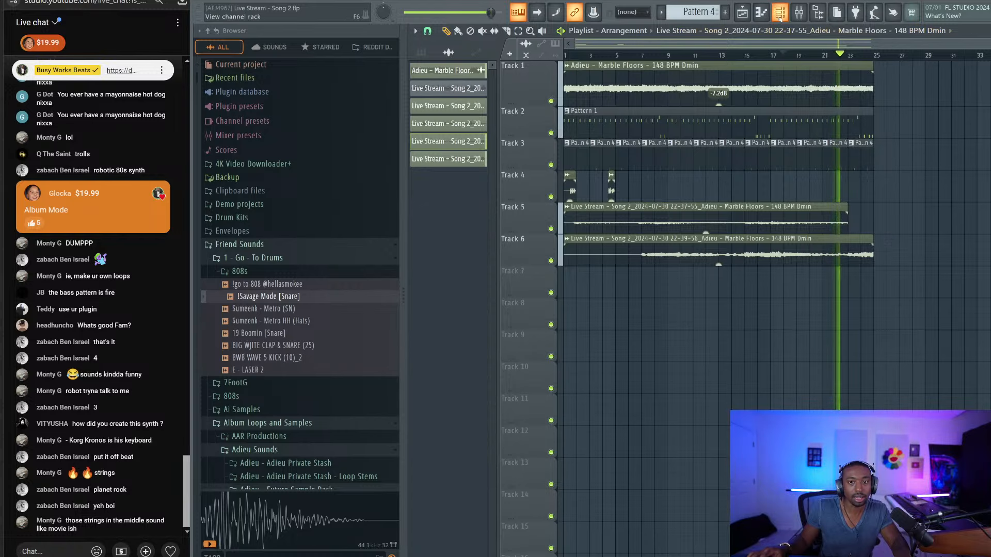
Start a new empty pattern and show the Unsorted channels in the channel rack
click(780, 12)
click(726, 12)
click(532, 46)
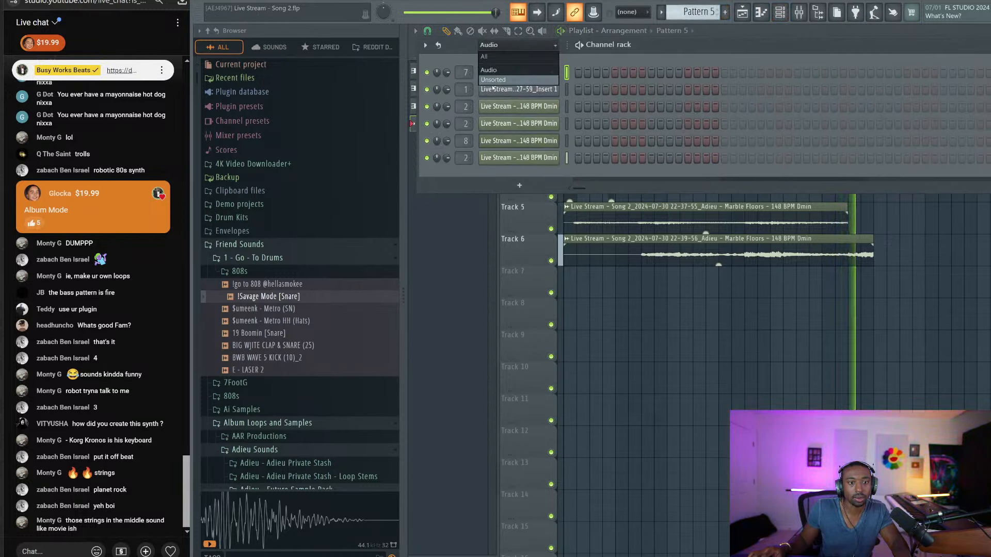
click(507, 80)
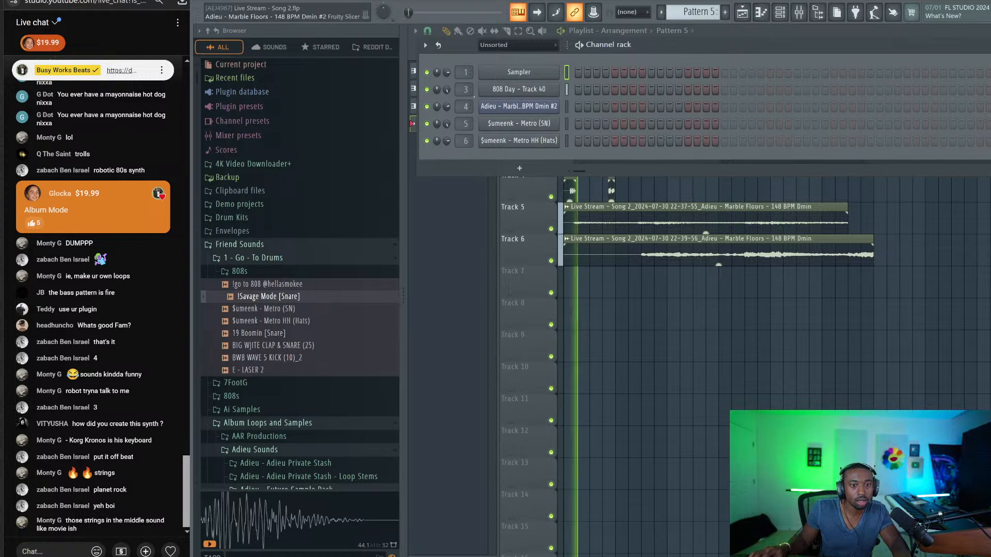
Raise the mixer volume of the 808 Day - Track 40 channel slightly on mixer track 3
key(F9)
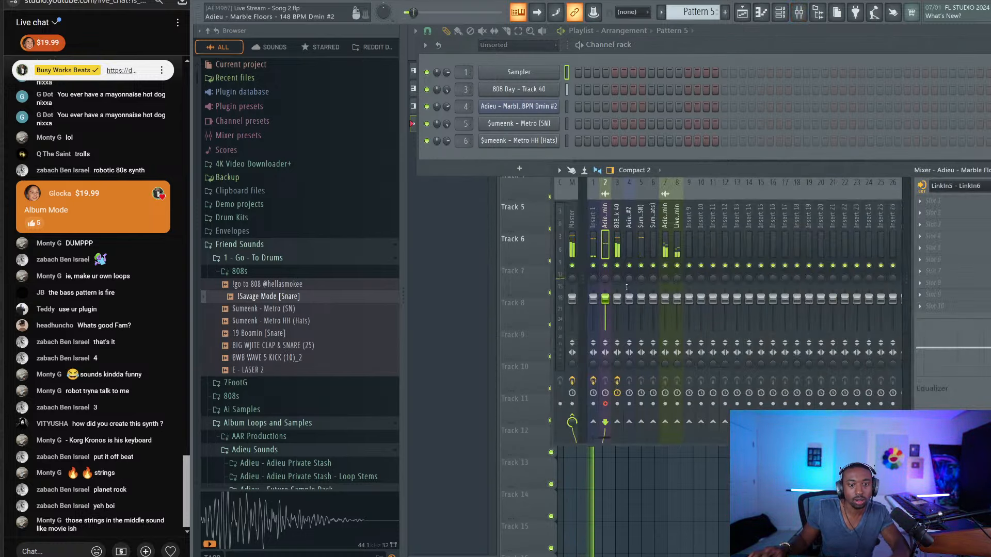
right_click(617, 299)
click(640, 428)
drag(617, 298, 617, 295)
key(F9)
Add the $umeenk - Metro HH (Hats) sample as a new channel and route it to mixer track 9
drag(271, 321, 519, 156)
key(F6)
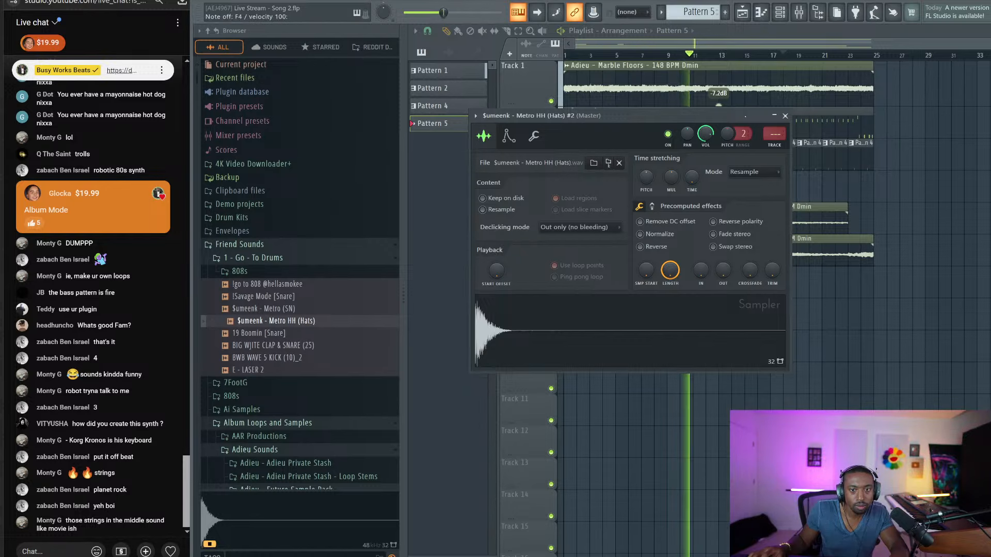
key(ctrl+l)
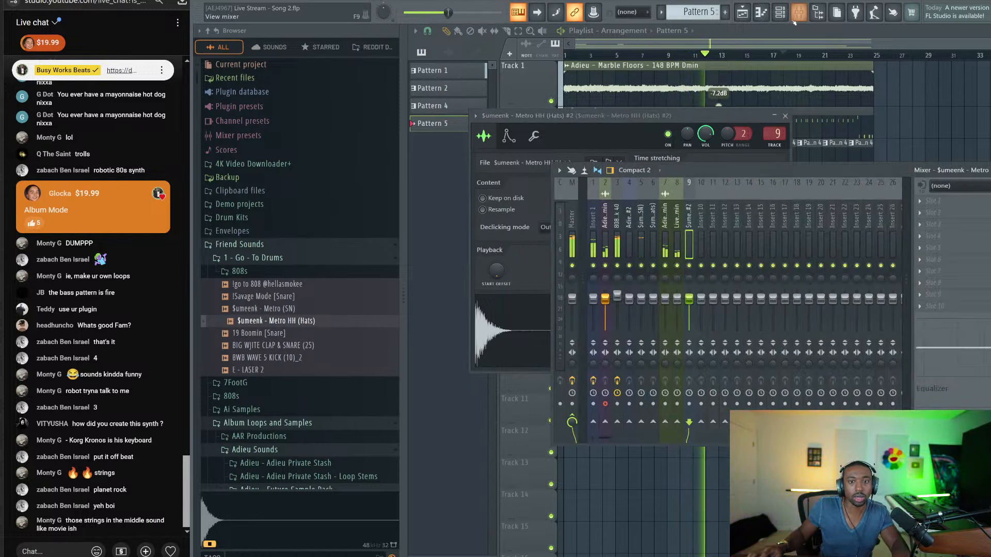
Fill the new hat channel in Pattern 5 with a hit on every second step and close the open windows
key(F6)
click(544, 158)
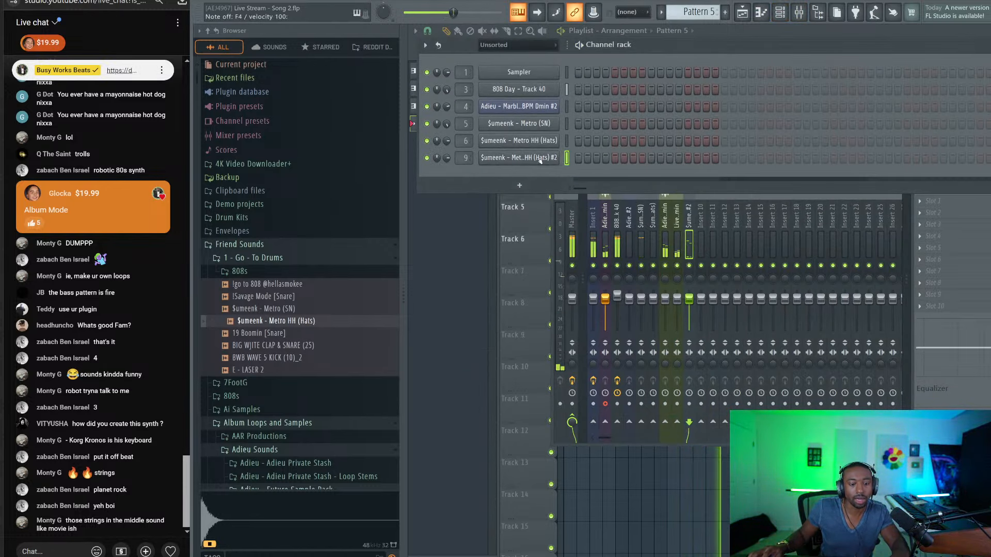
click(543, 158)
click(785, 116)
key(F9)
key(F6)
Place Pattern 5 on Track 7 at bar 1, stop playback and duplicate the clip repeatedly up to bar 25
click(571, 282)
drag(607, 285, 584, 282)
key(space)
key(ctrl+b)
key(ctrl+b)
key(ctrl+b)
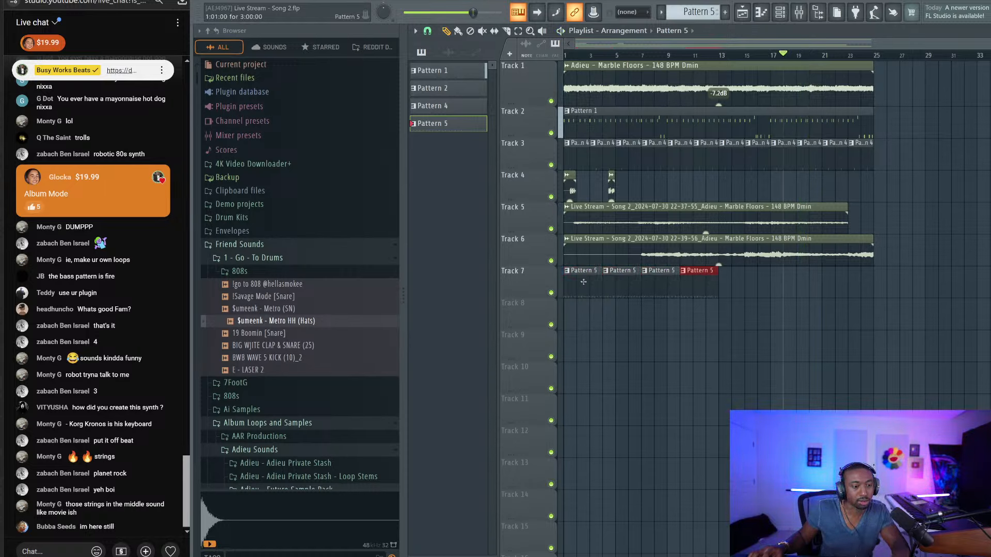
key(ctrl+b)
key(ctrl+b)
key(ctrl+b)
key(ctrl+b)
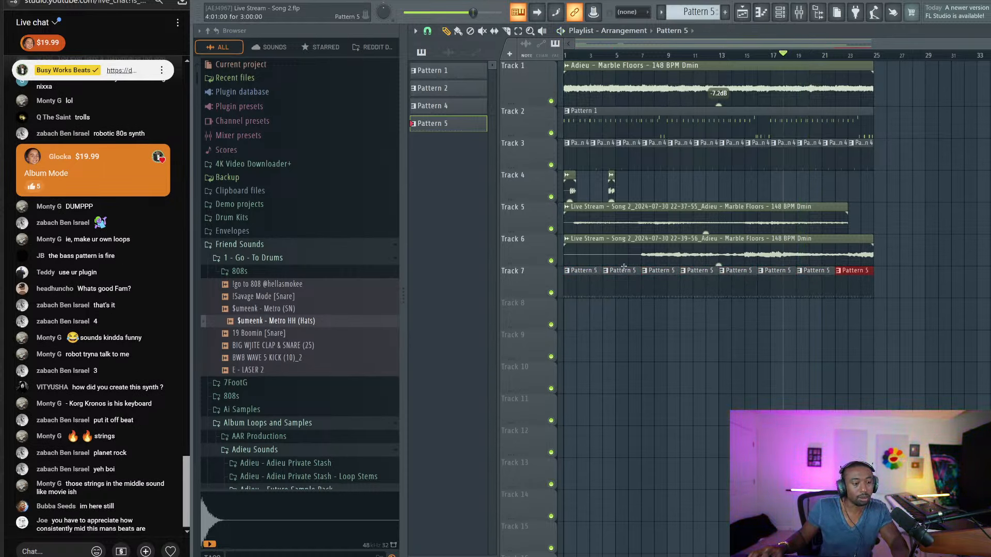
Merge the first two Pattern 5 clips on Track 7 into one pattern and replace the remaining clips with its copies up to bar 25
drag(623, 282, 579, 281)
key(ctrl+g)
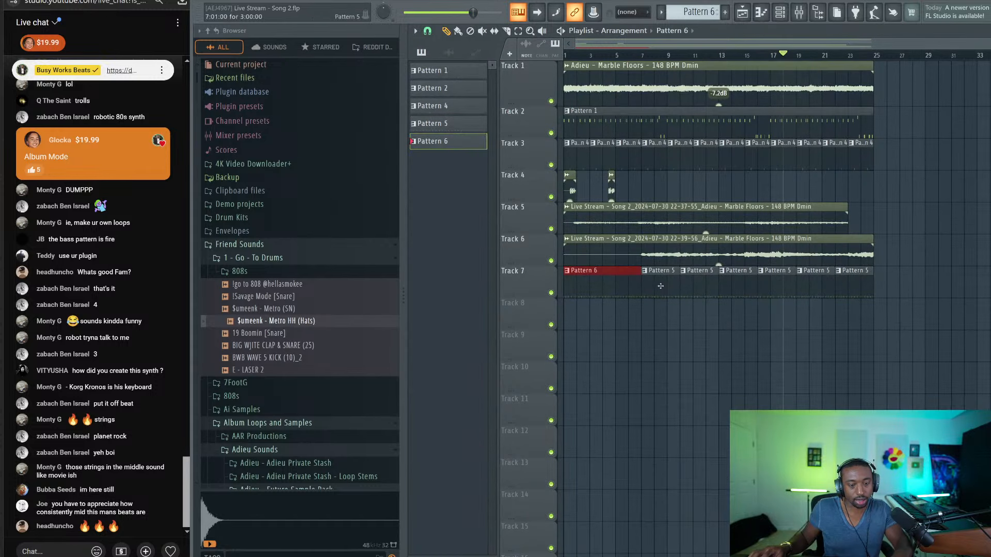
drag(661, 289, 593, 305)
key(ctrl+b)
key(ctrl+b)
key(ctrl+b)
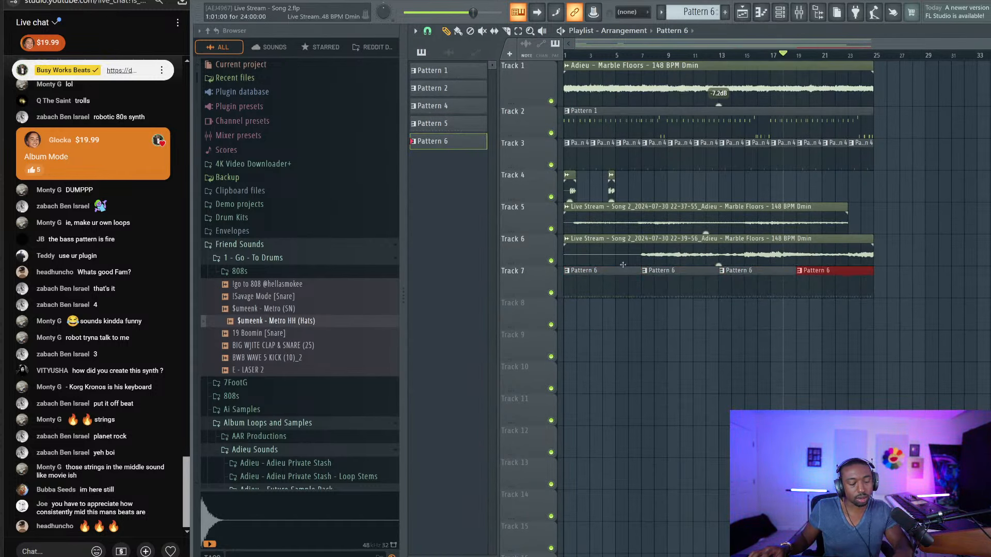
Set note repeats on the merged pattern's hats at the start of bars 1 and 3 and second hat of bar 2, and preview them
double_click(599, 279)
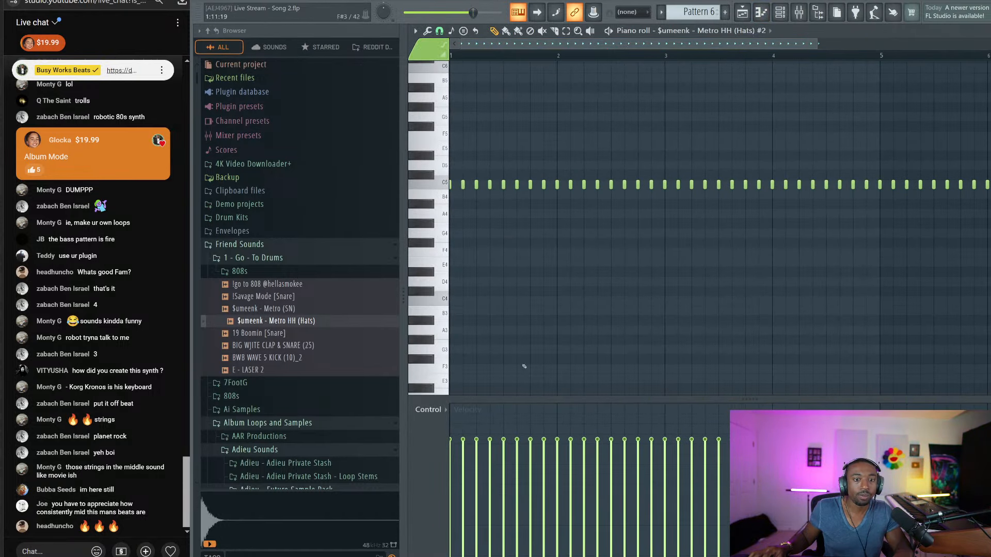
click(429, 410)
click(439, 487)
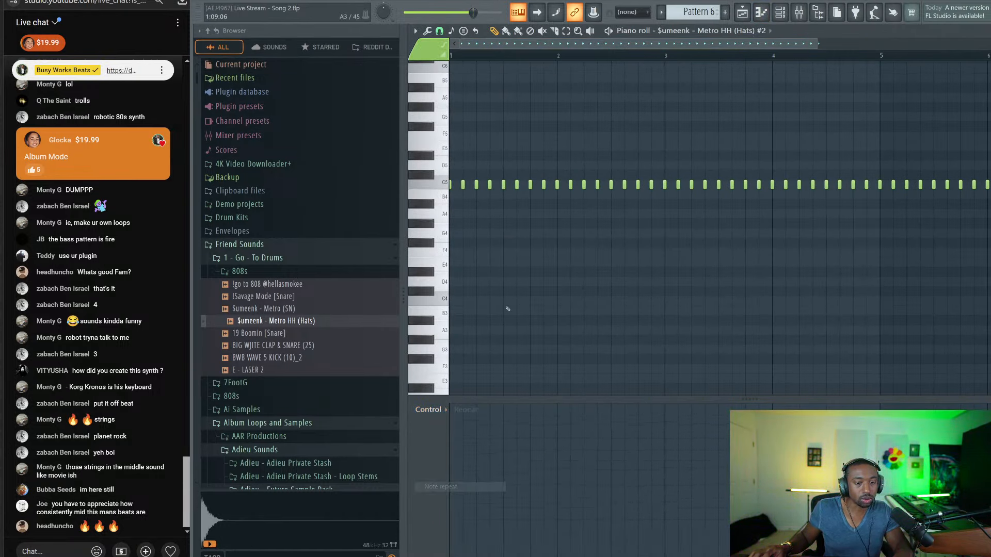
click(450, 450)
click(570, 438)
click(665, 439)
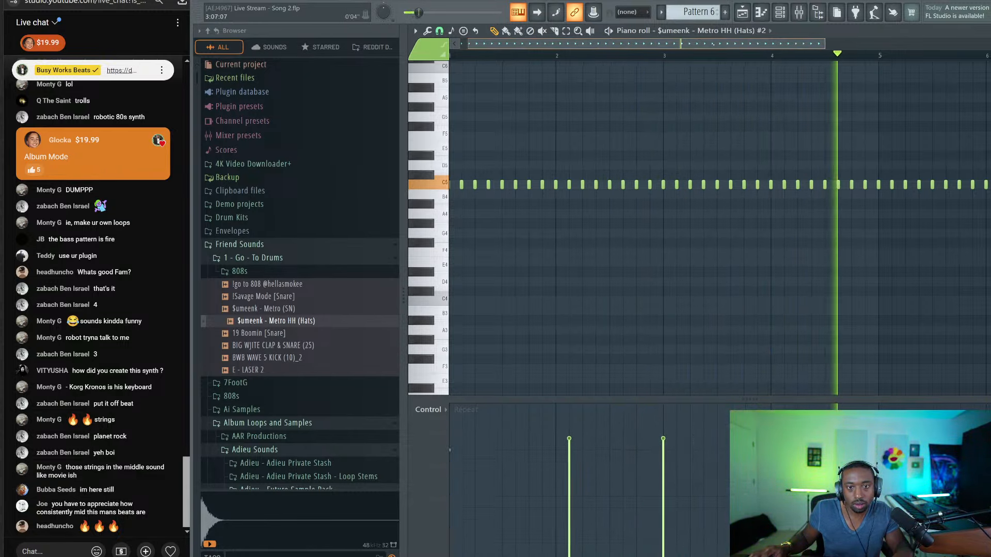
key(space)
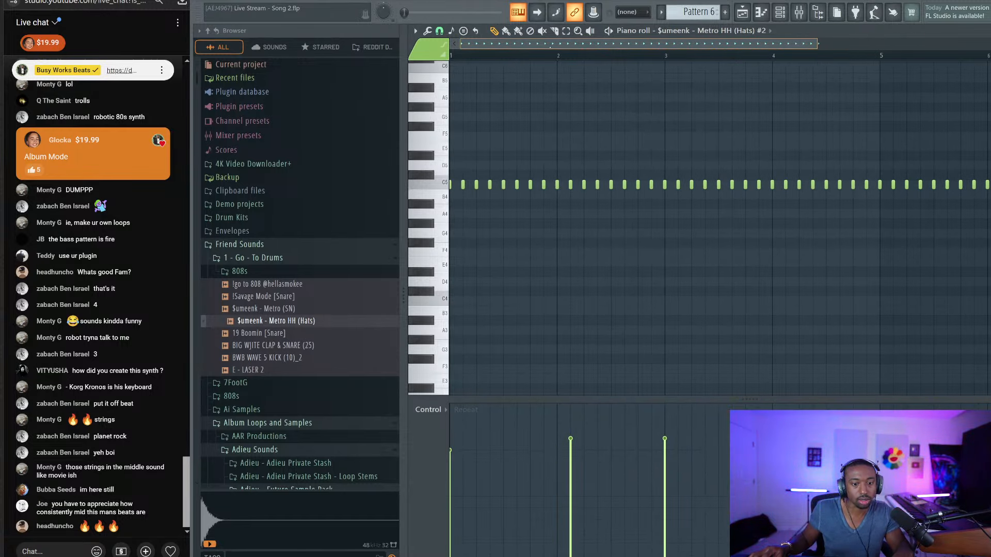
key(space)
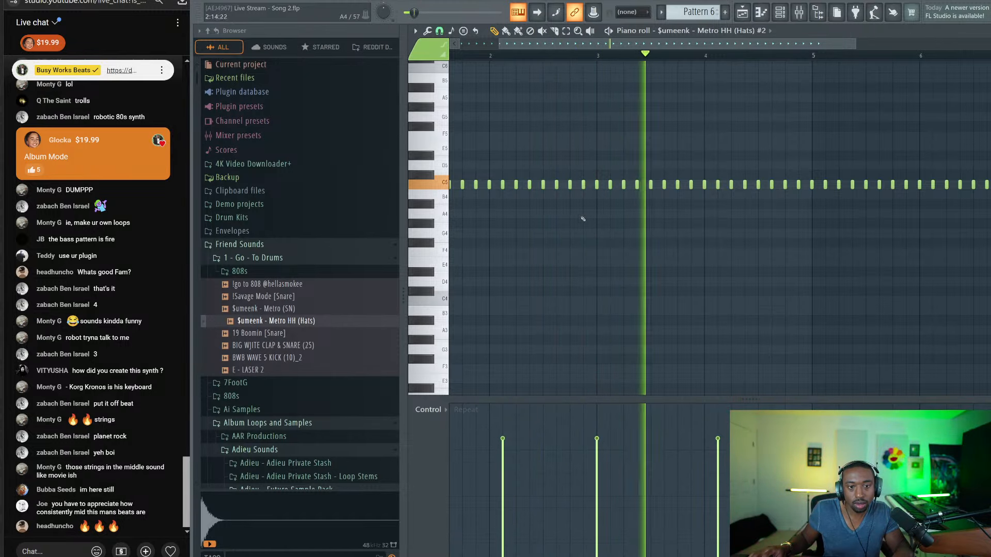
key(space)
Add a G4 hat note about four steps long just before bar 3, and try a second one before bar 6 during playback
click(570, 234)
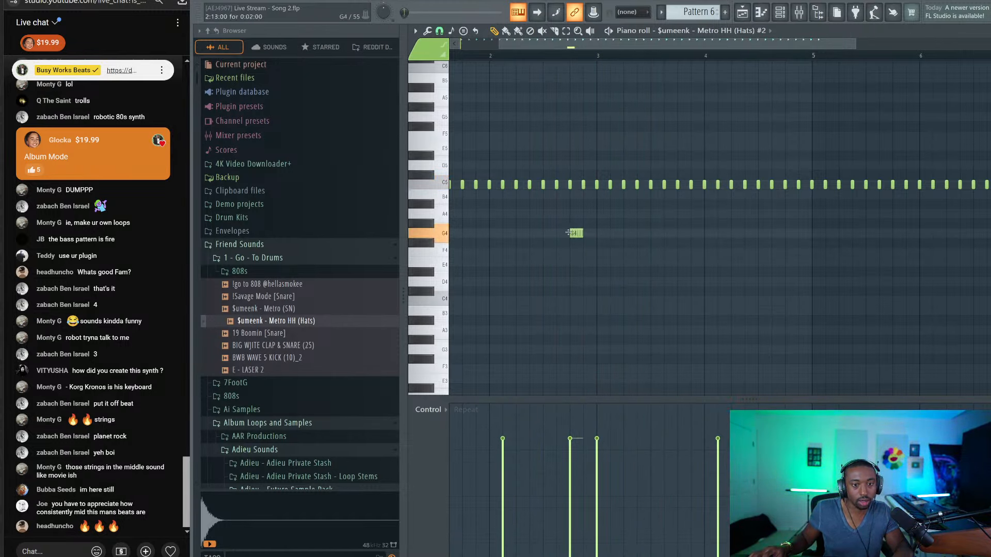
drag(583, 233, 598, 234)
key(space)
click(901, 233)
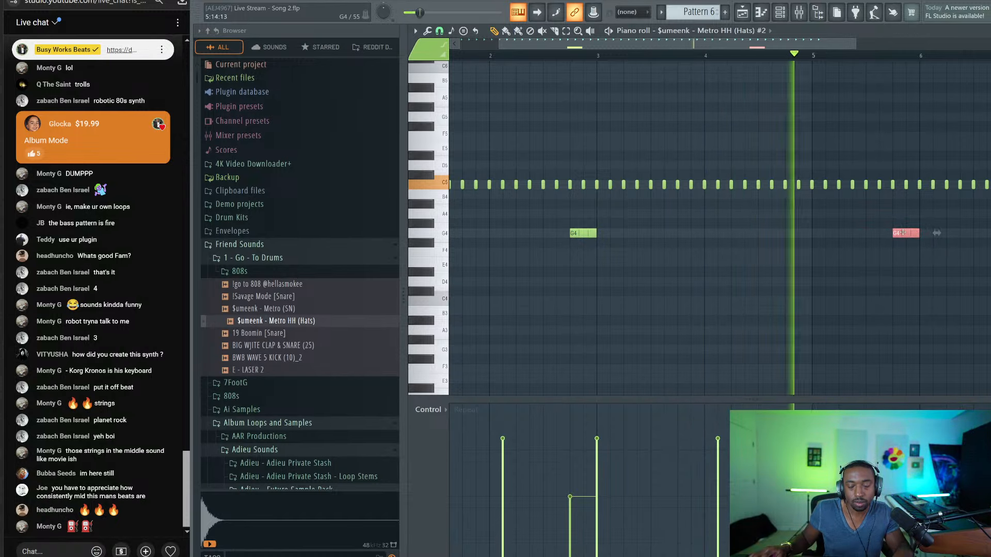
right_click(902, 233)
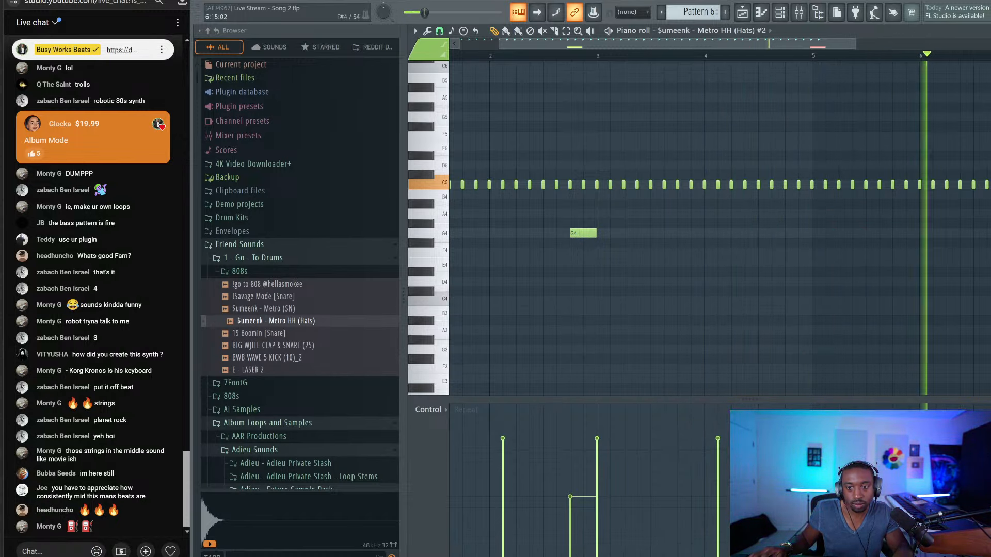
Copy the hats further along the piano roll, extending them past bar 7 to about bar 9, and return to the playlist
drag(834, 44, 645, 44)
key(space)
drag(553, 162, 963, 184)
drag(803, 44, 989, 43)
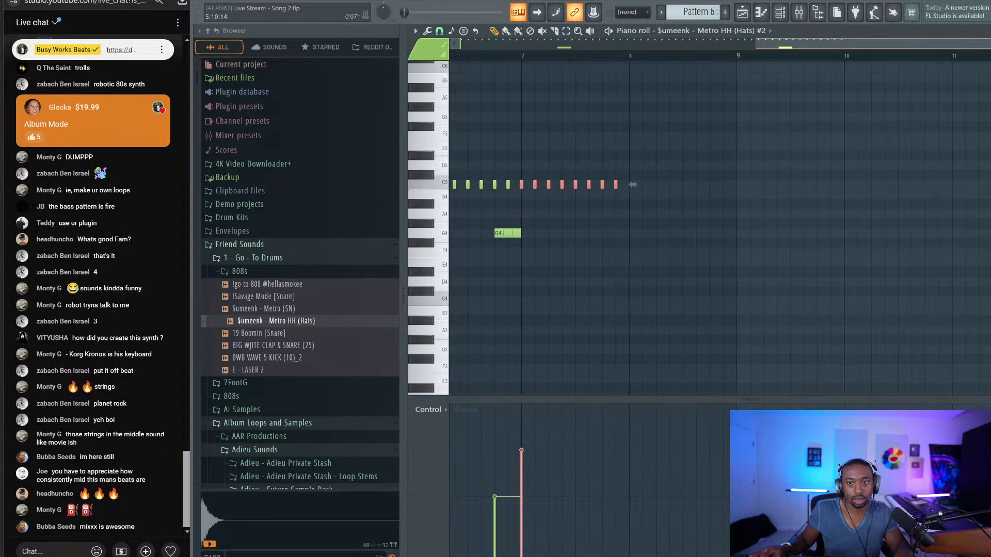
scroll(629, 207, up, 2)
drag(595, 194, 708, 182)
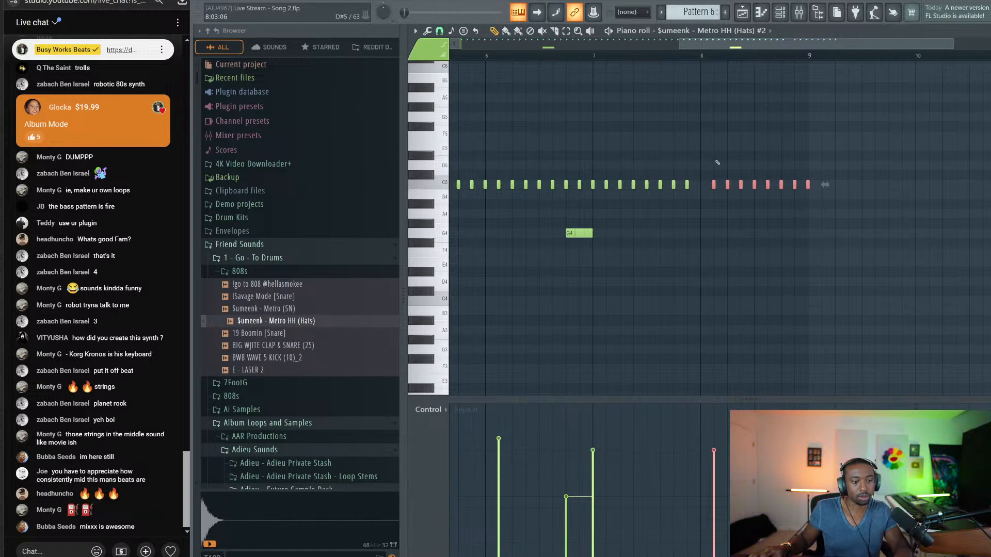
click(742, 12)
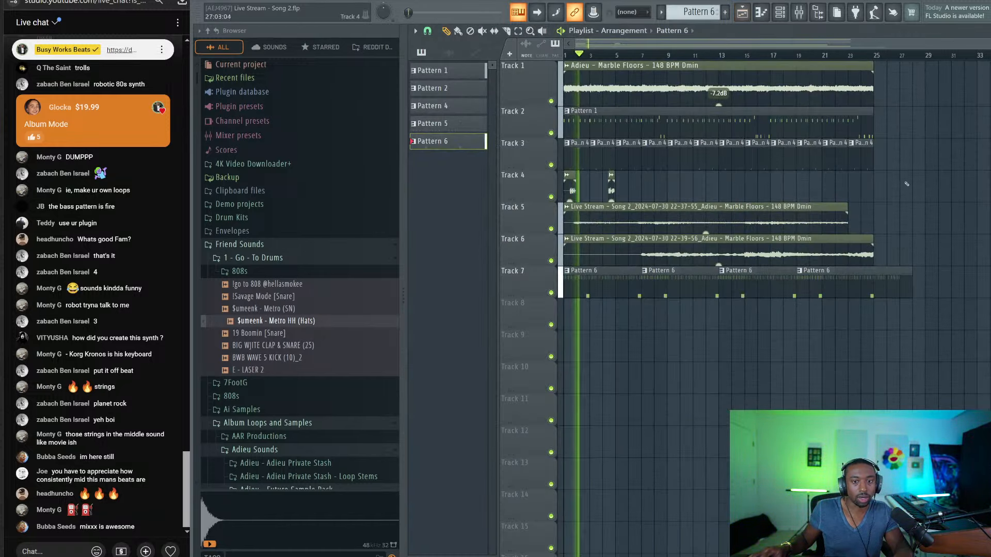
Remove the last three Pattern 6 clips on Track 7, refill to bar 25 with copies of the first, and save a new version
key(space)
right_click(857, 283)
right_click(789, 283)
right_click(723, 283)
ctrl+click(644, 286)
drag(677, 285, 817, 283)
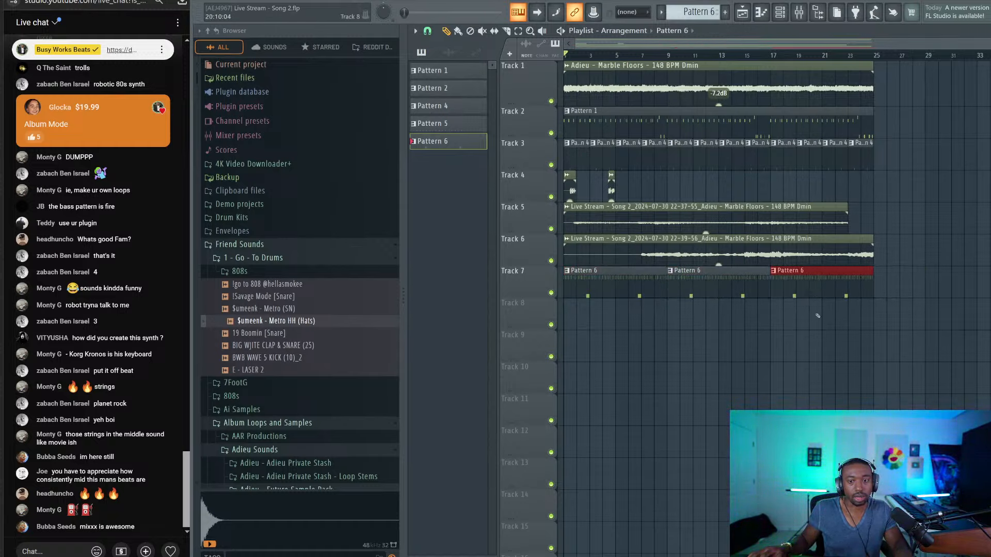
key(ctrl+n)
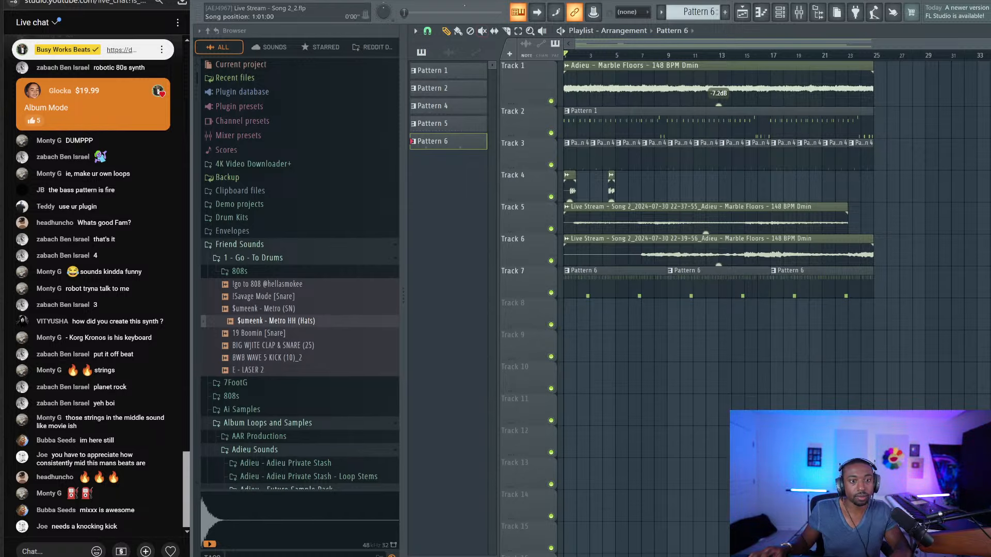
Open Scaler 2 from the channel rack and clear its detected notes for a fresh key detection
key(F9)
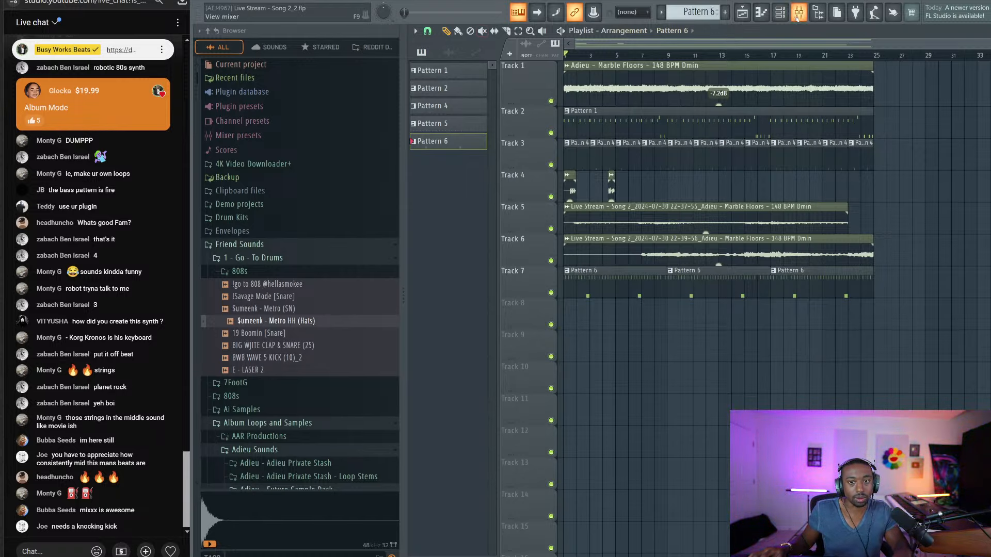
key(F7)
key(F6)
click(780, 11)
click(520, 186)
click(502, 285)
click(634, 288)
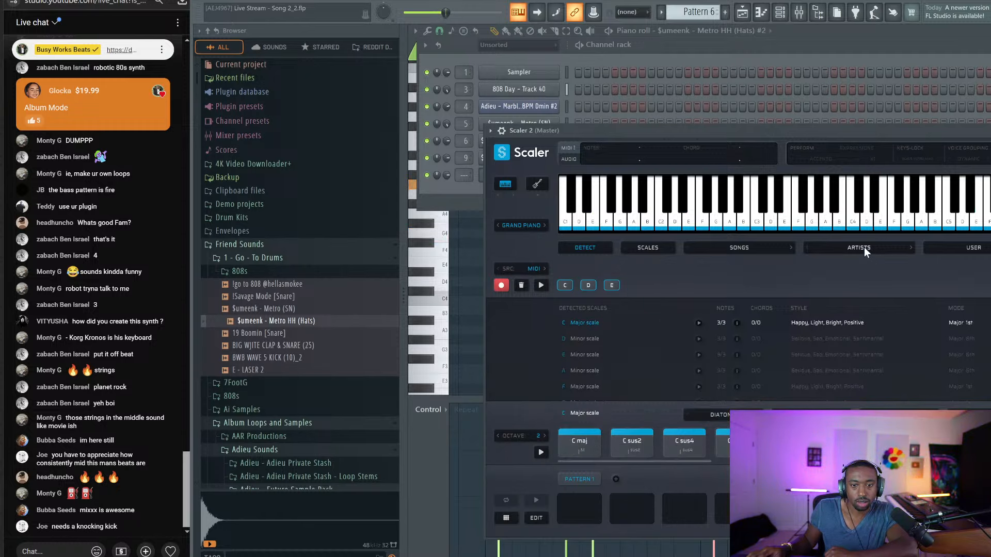
click(437, 175)
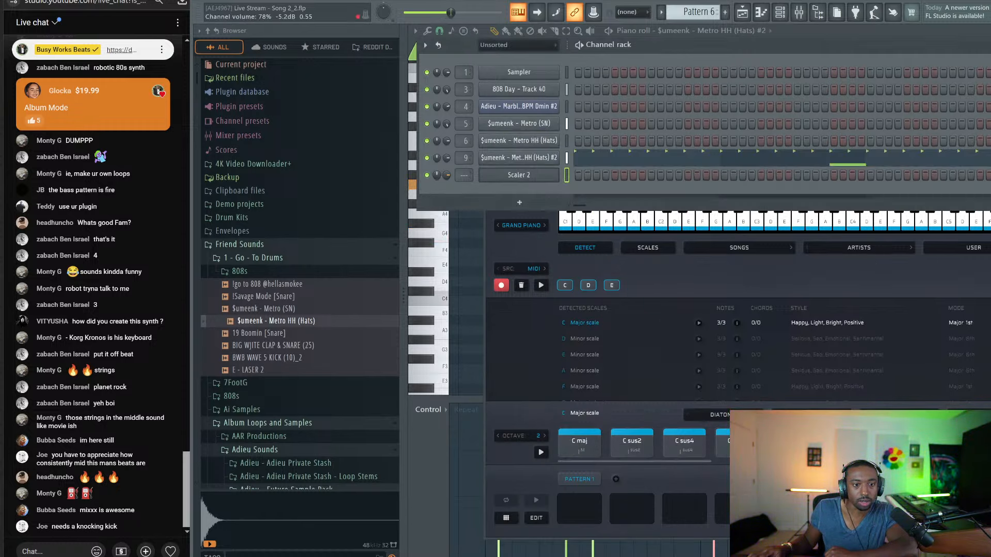
click(520, 285)
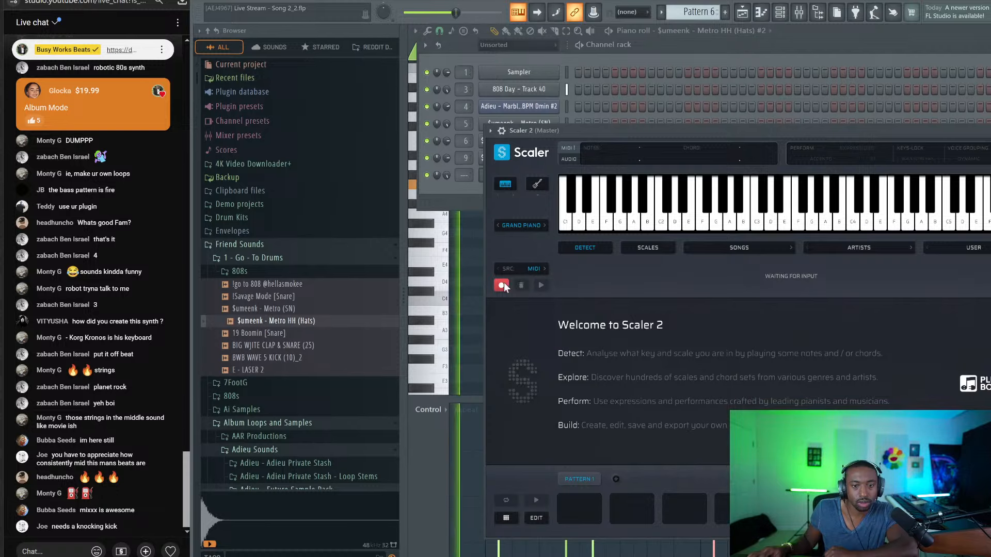
Play the white keys from C4 up to A4 in Scaler 2 against the running beat, and close the plugin
click(854, 221)
click(870, 220)
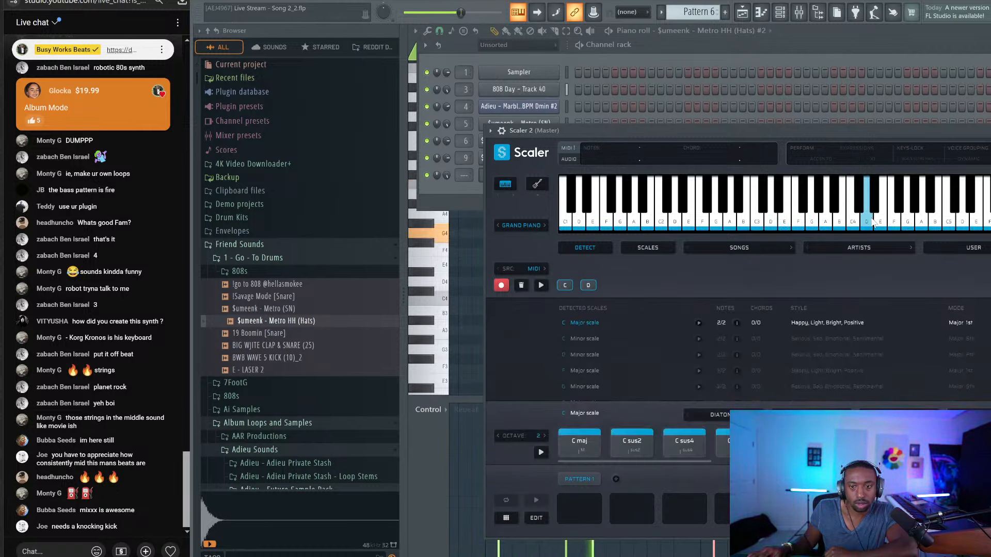
click(880, 221)
click(893, 221)
click(907, 223)
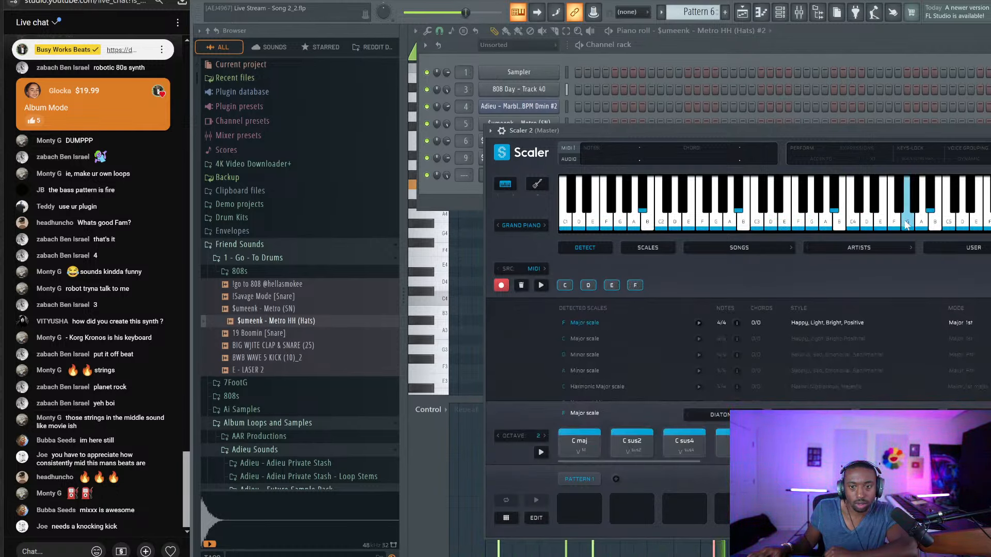
click(925, 223)
key(space)
key(Escape)
key(Escape)
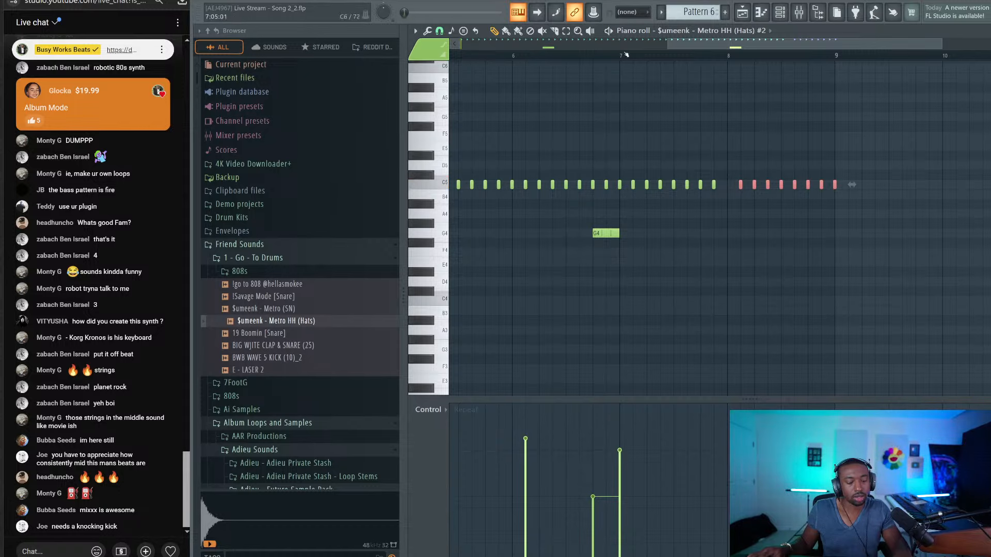
Set mixer Insert 10's audio input to LinkIn2 and load Auto-Tune Pro in its first effect slot
click(799, 13)
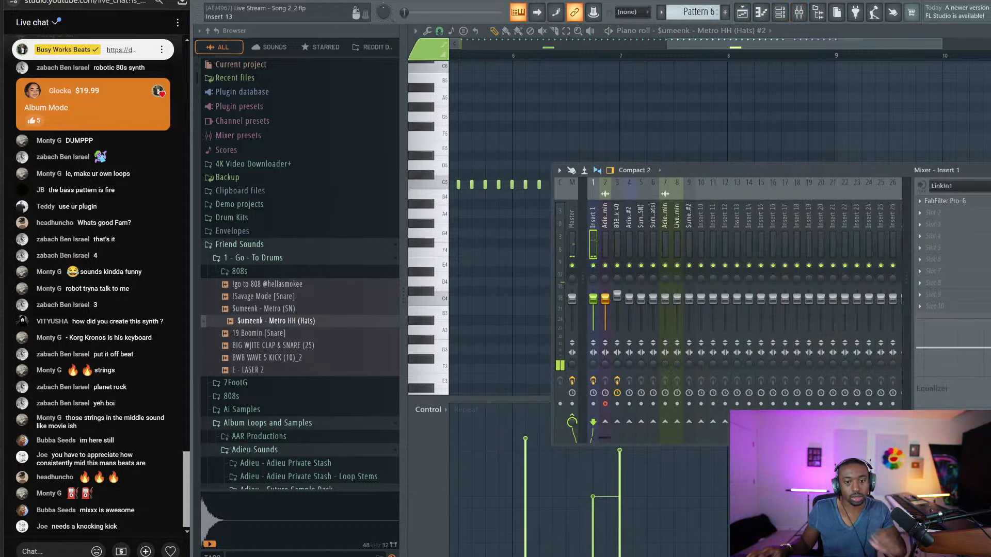
click(713, 245)
click(701, 245)
click(960, 186)
click(955, 258)
click(920, 201)
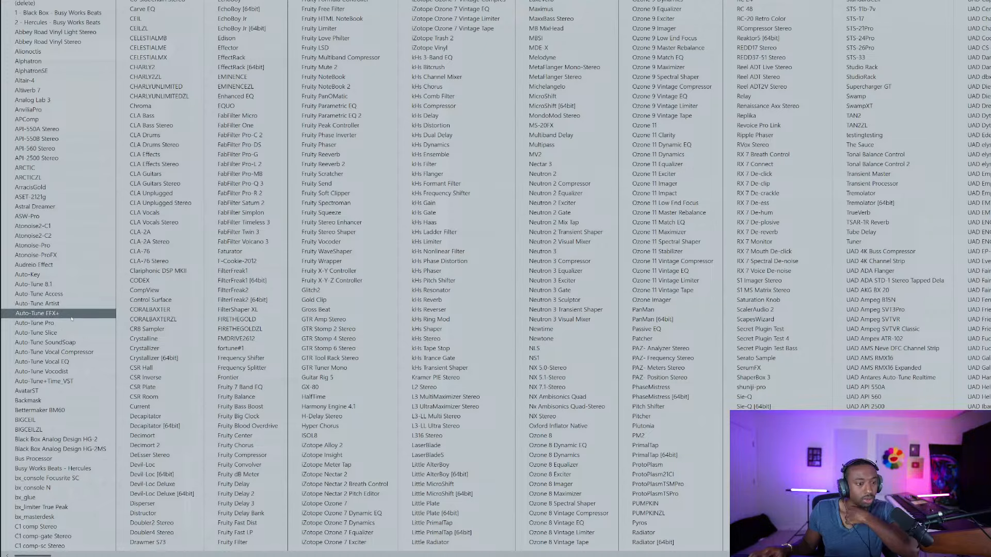
click(70, 322)
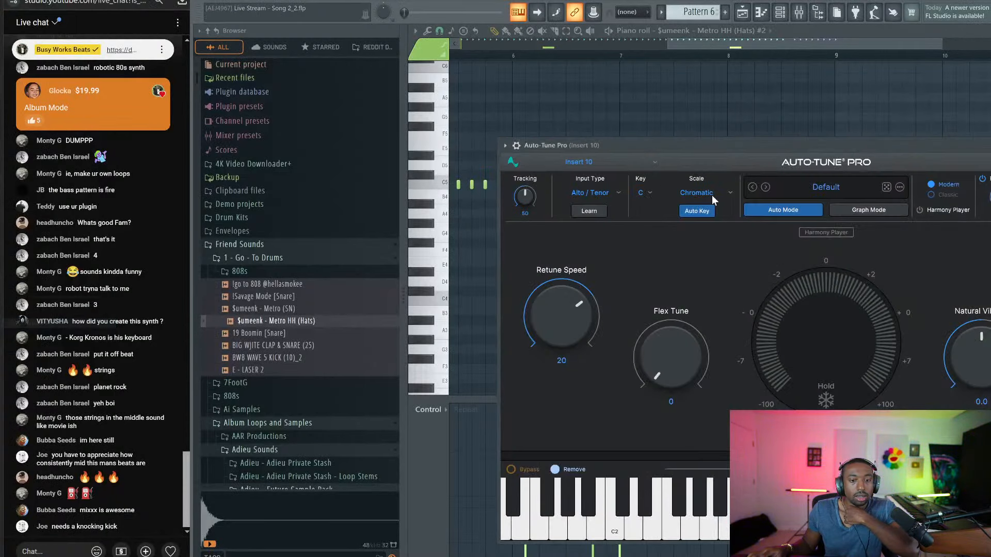
Hide the browser and reposition the Auto-Tune Pro window so all of its controls show
drag(642, 146, 494, 84)
click(976, 94)
click(937, 156)
click(817, 11)
Set Auto-Tune Pro to key D, Minor scale, Low Male input type and a retune speed of 3
click(466, 131)
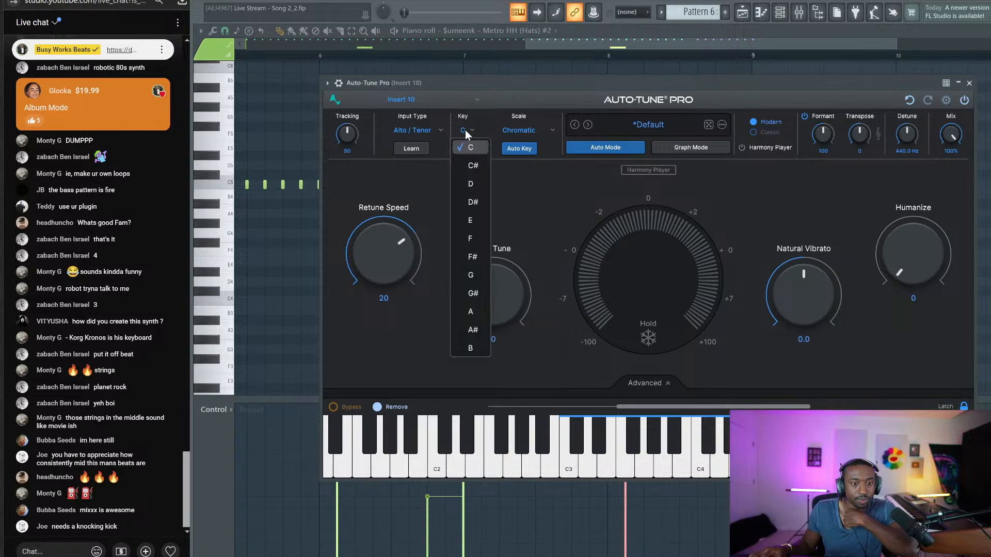
click(474, 184)
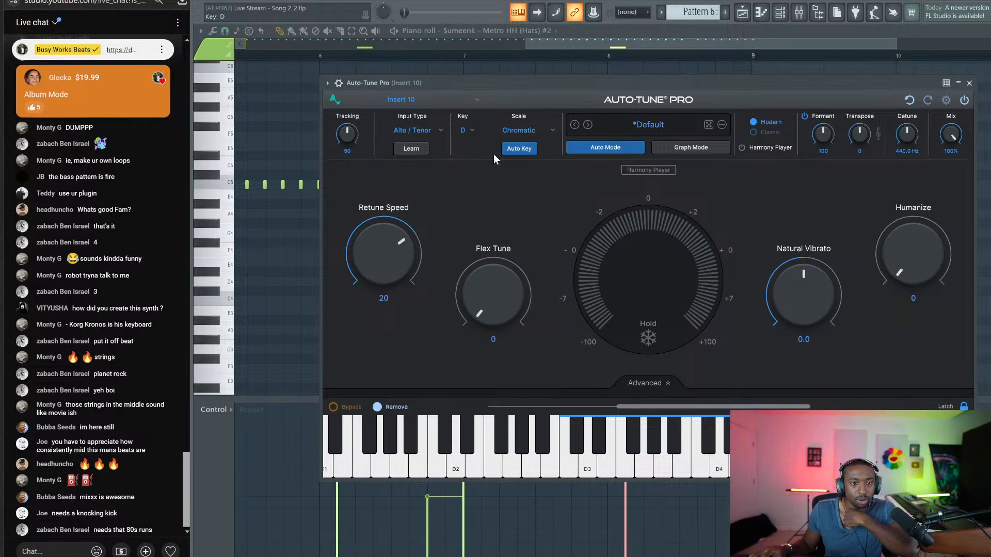
click(518, 131)
click(522, 179)
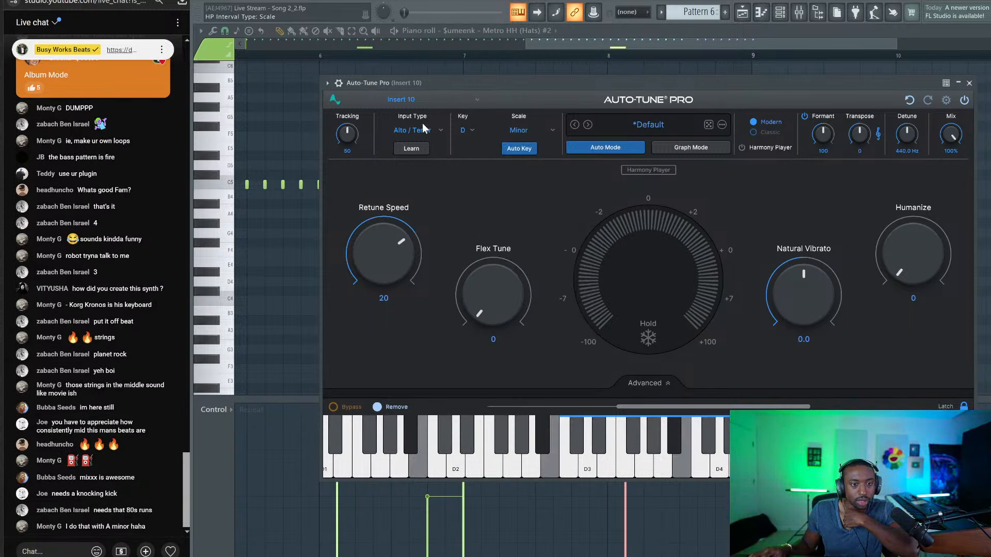
click(422, 127)
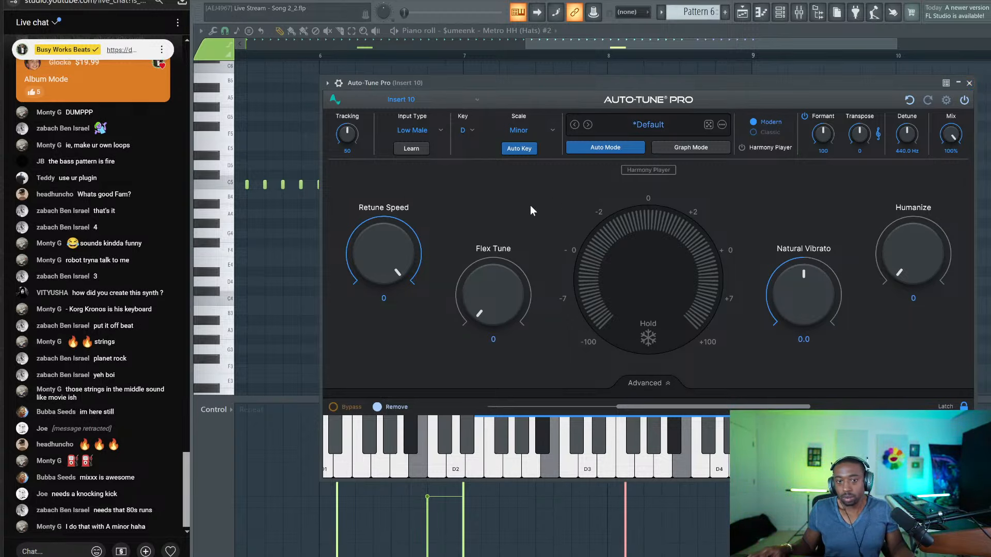
drag(377, 235, 376, 244)
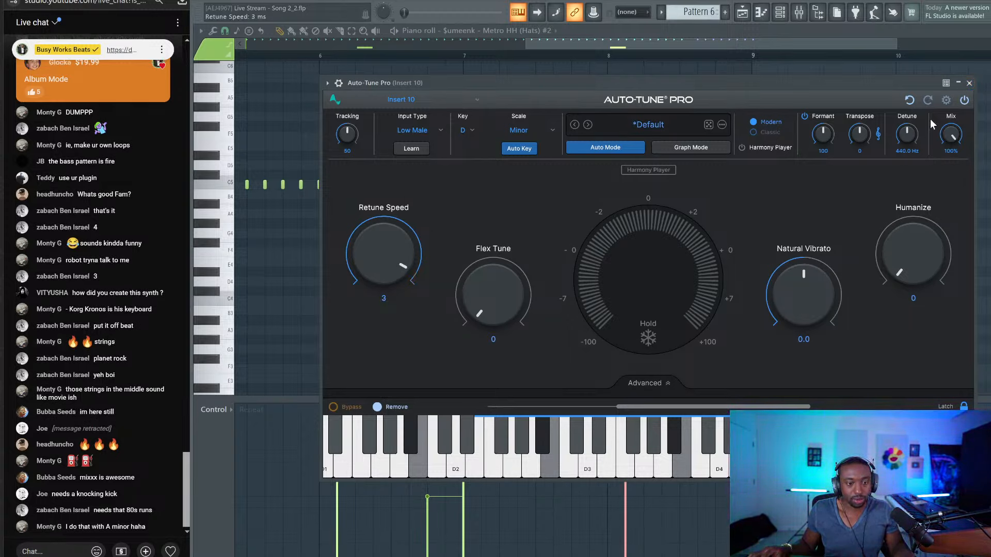
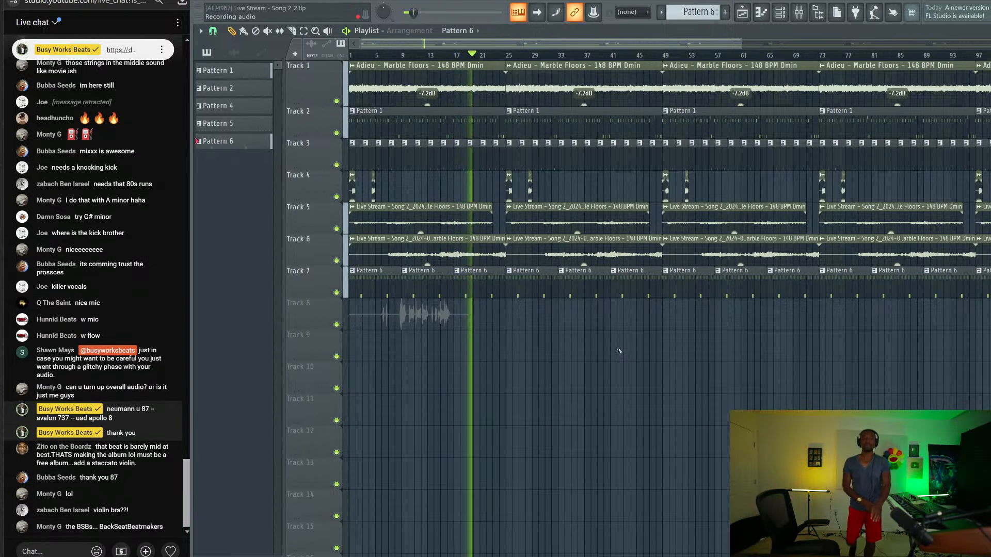
Stop the running vocal take and toggle the mute of mixer Insert 1
key(space)
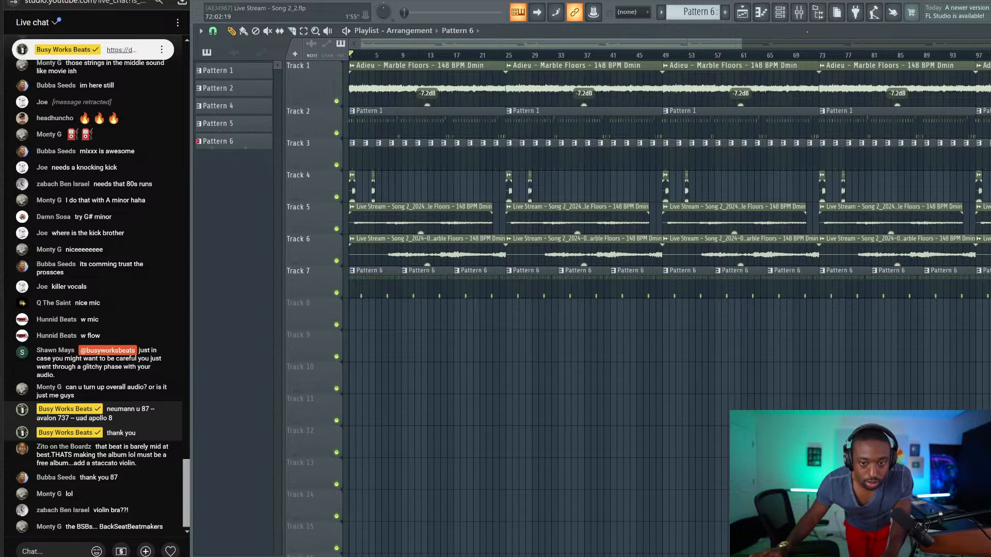
click(800, 11)
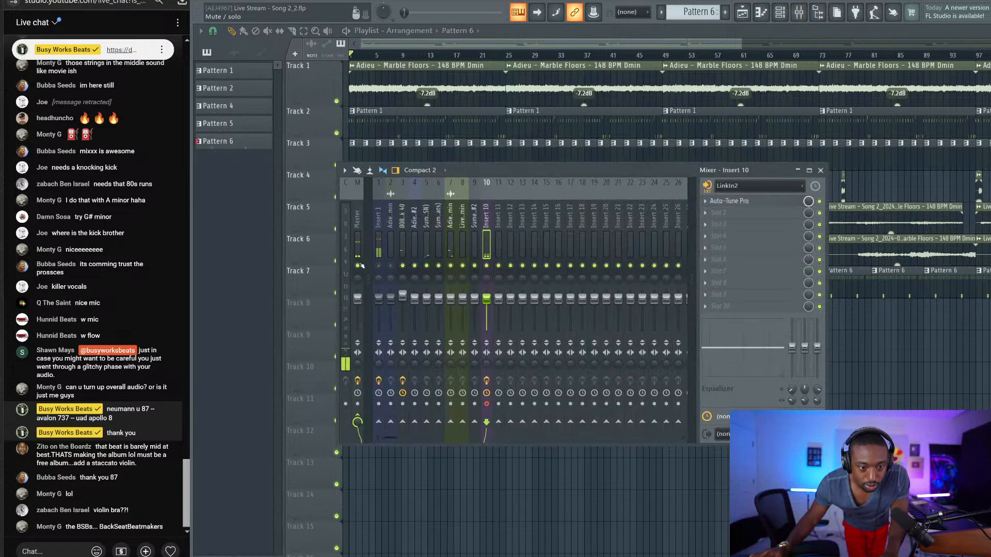
click(379, 266)
Open the audio settings to check them and close them again
click(313, 1)
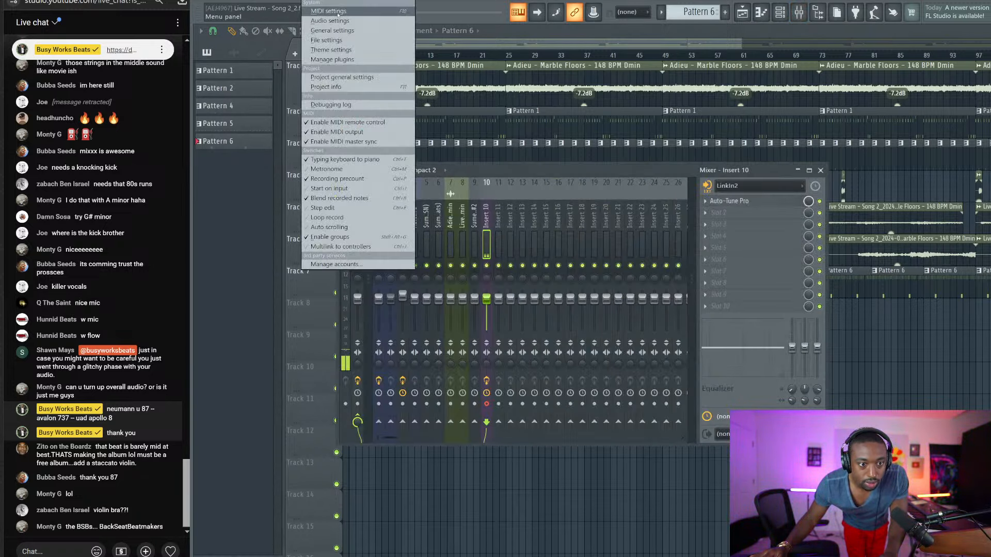
click(330, 20)
click(729, 23)
Record a vocal take through Insert 10 onto Track 8 from bar 1 to about bar 51, and save a new project version
click(799, 11)
scroll(434, 263, down, 1)
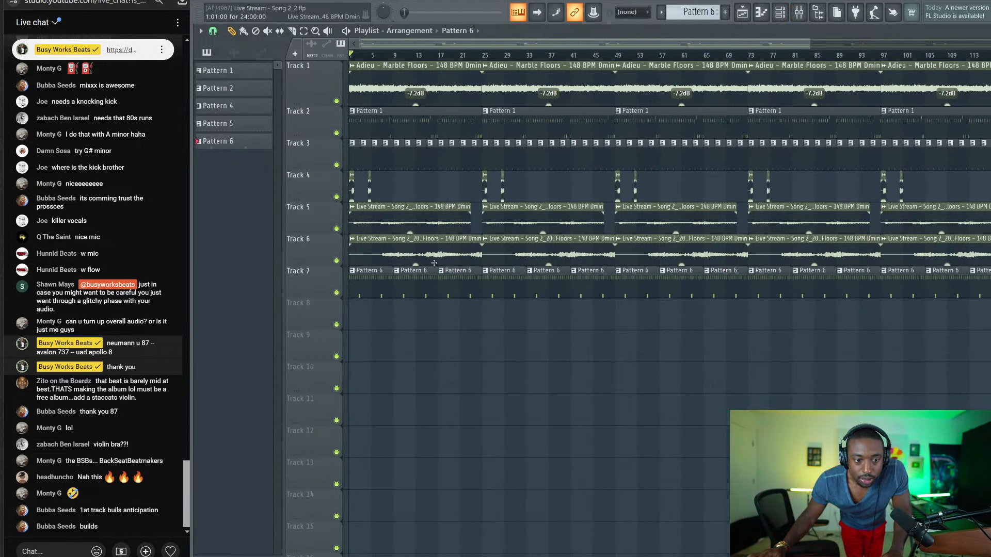
click(804, 14)
click(799, 13)
key(space)
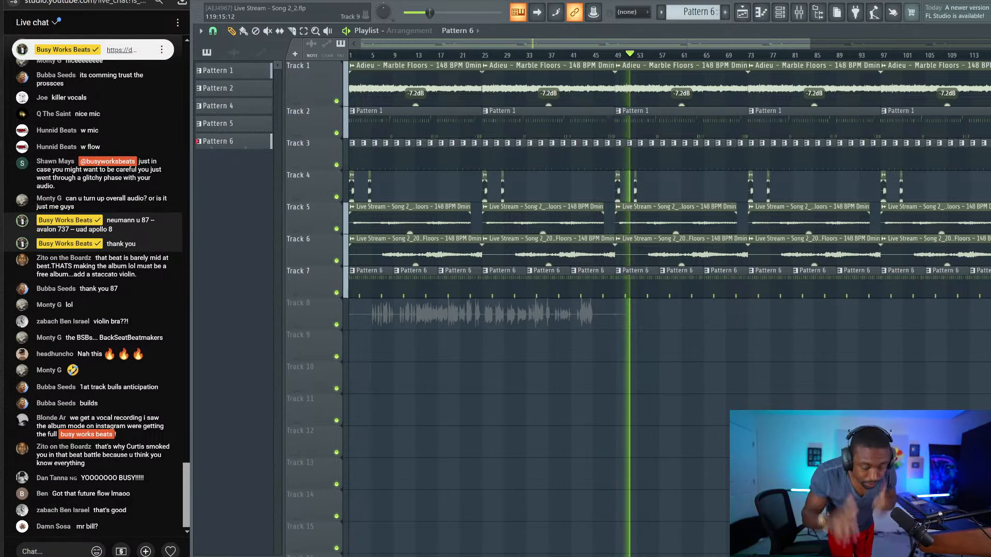
key(space)
key(ctrl+n)
Look into Pattern 1, return to the playlist, and open Pattern 6's hats in the piano roll at bar 1
scroll(417, 120, up, 4)
double_click(417, 120)
click(743, 13)
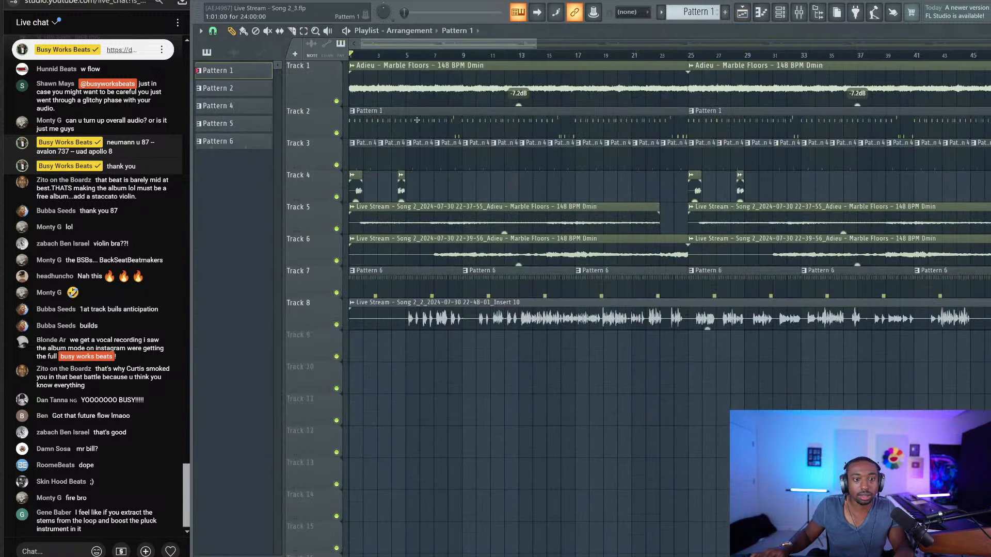
double_click(385, 286)
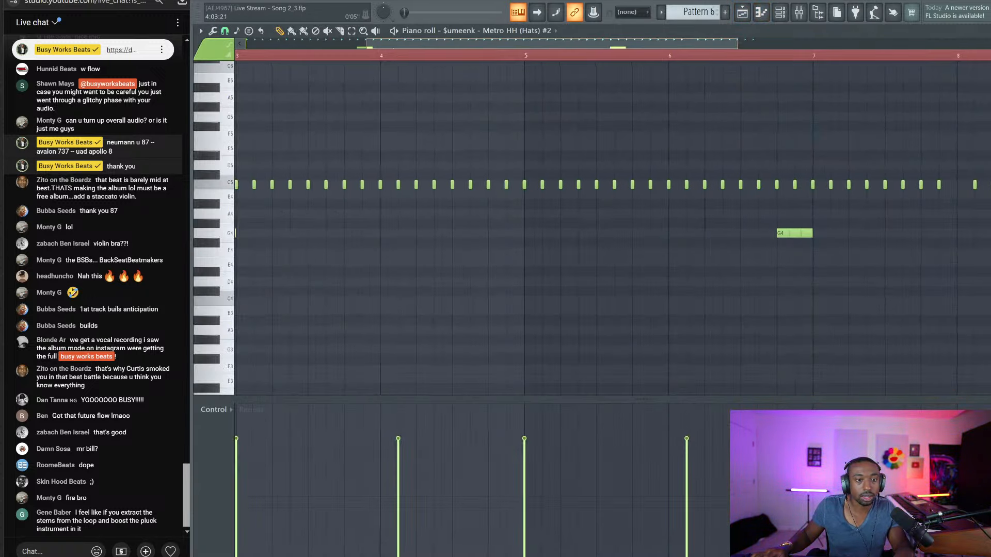
drag(393, 48, 263, 46)
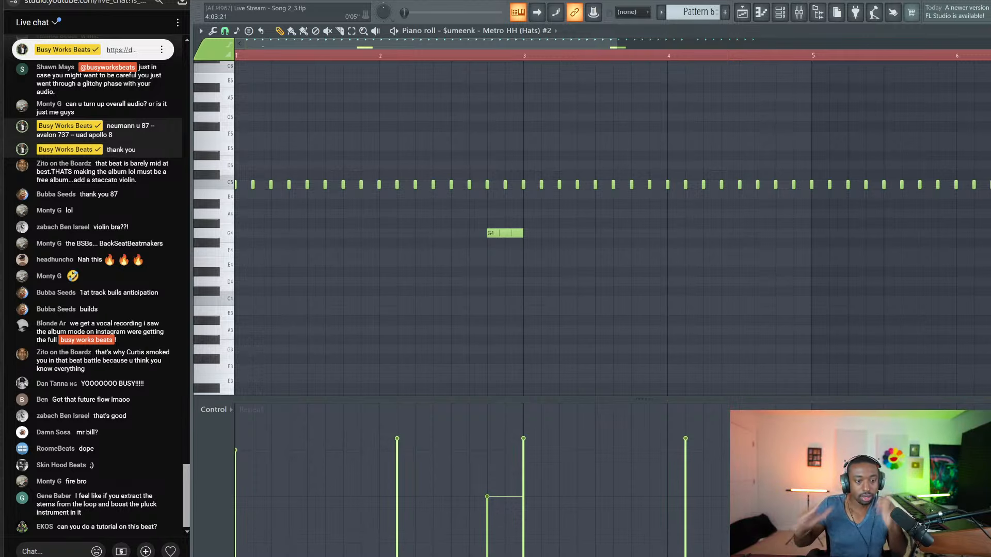
Save the project, set a note repeat on the hat at beat 4 of bar 1 in Pattern 6, and preview it
click(799, 12)
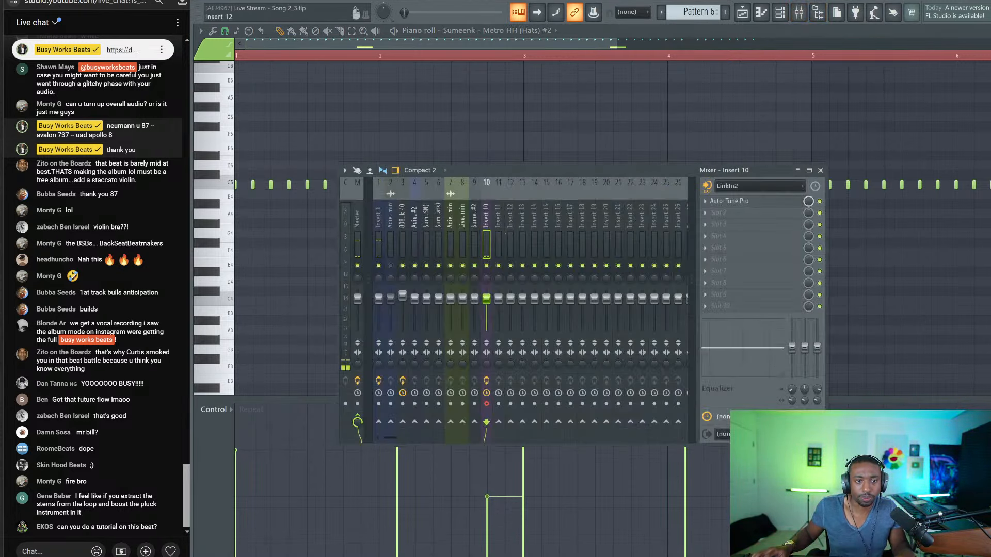
key(F9)
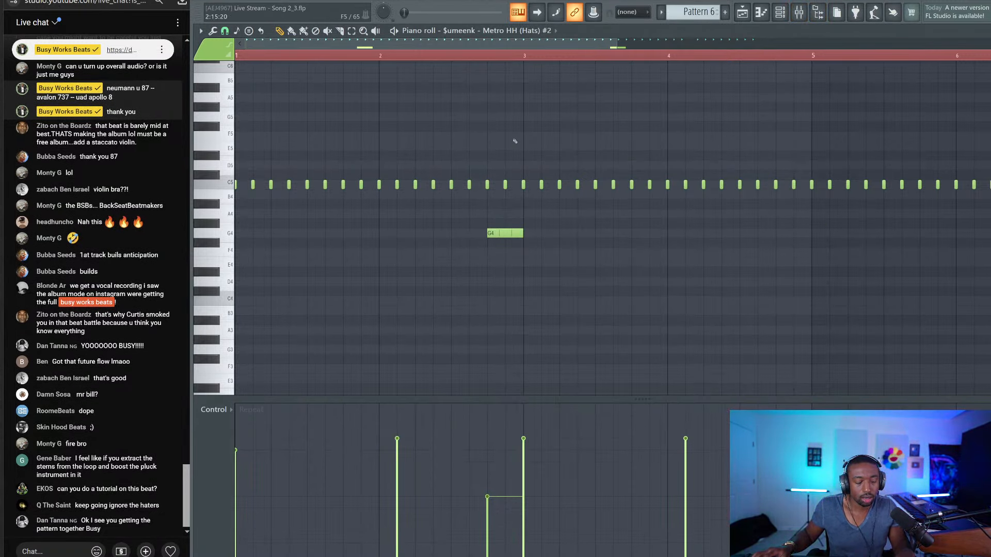
key(ctrl+s)
scroll(515, 141, down, 1)
click(326, 438)
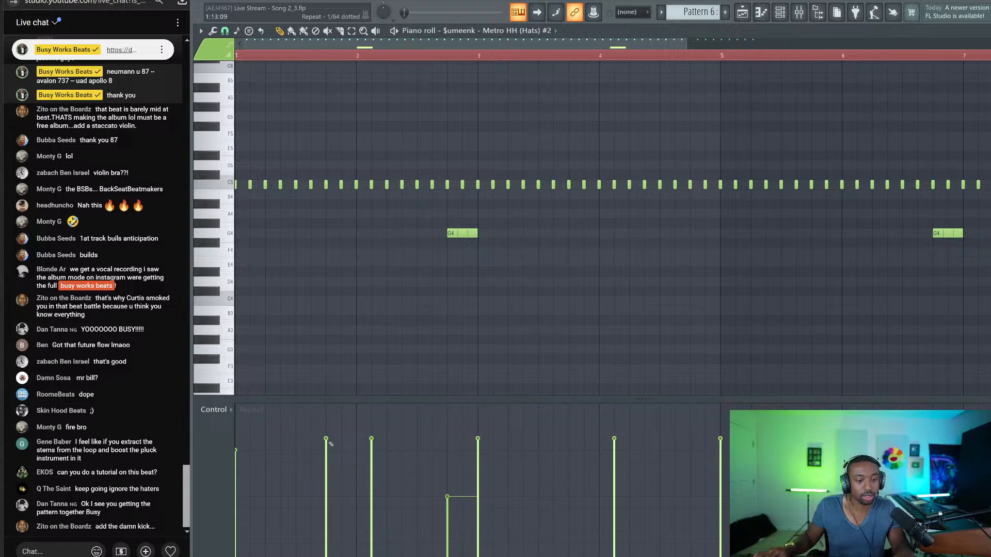
key(space)
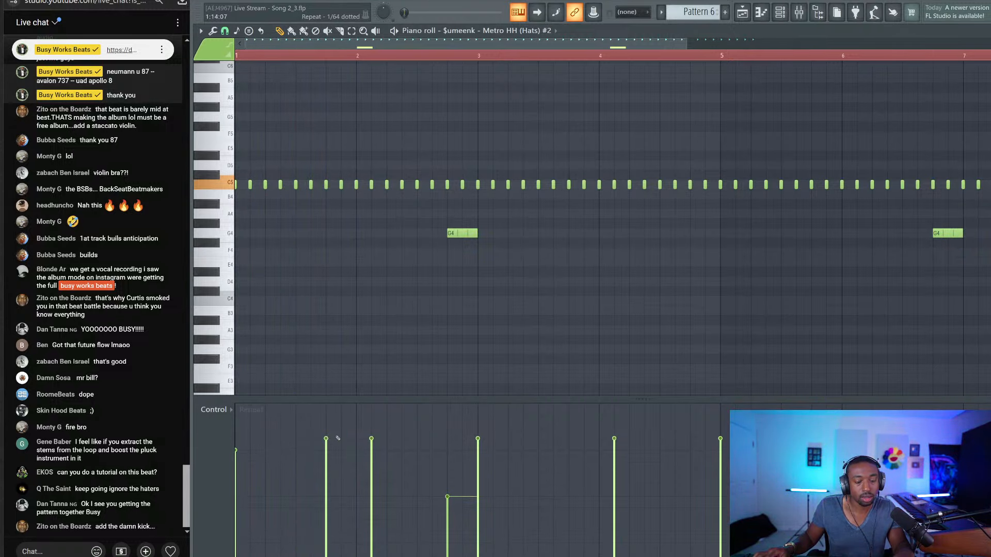
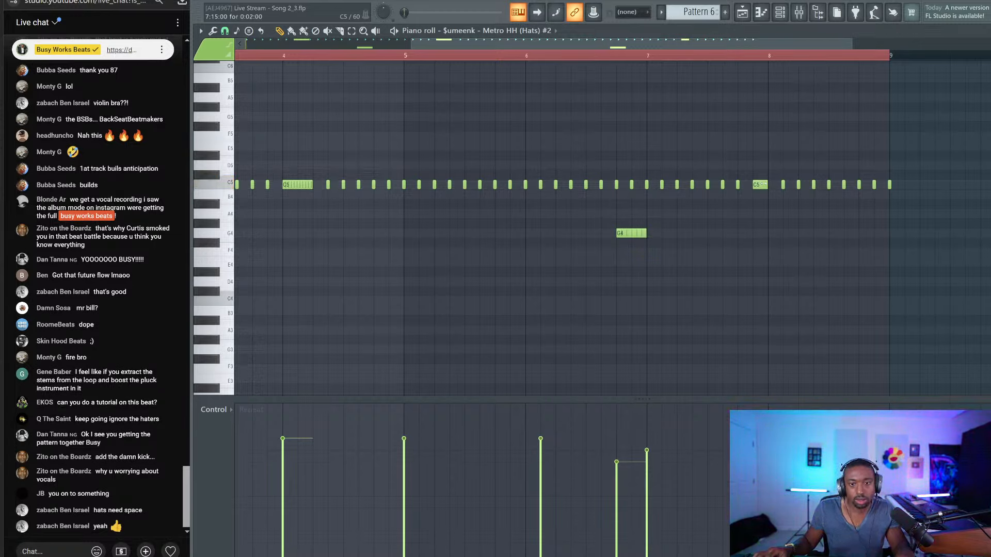
Shorten the C5 hat roll before bar 8 and replace bar 8's opening hats with one C5 roll about half a bar long
drag(763, 184, 755, 184)
click(771, 185)
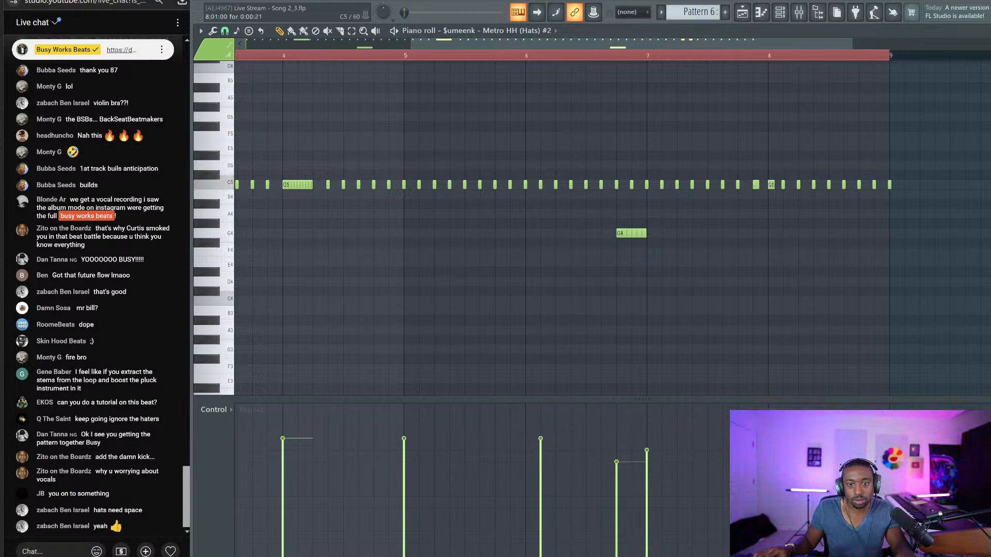
right_click(783, 184)
right_click(798, 184)
right_click(814, 184)
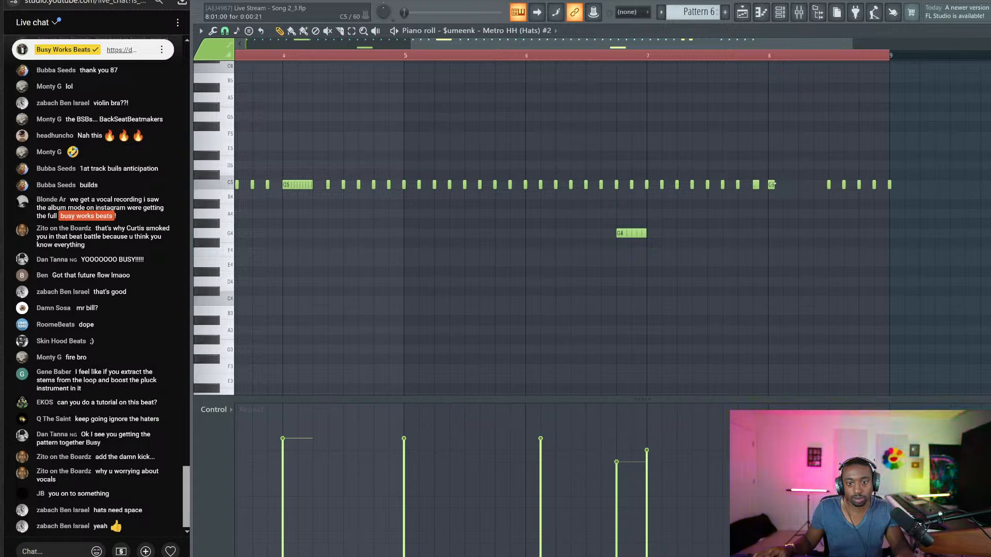
drag(774, 184, 823, 184)
ctrl+click(811, 182)
key(ctrl+l)
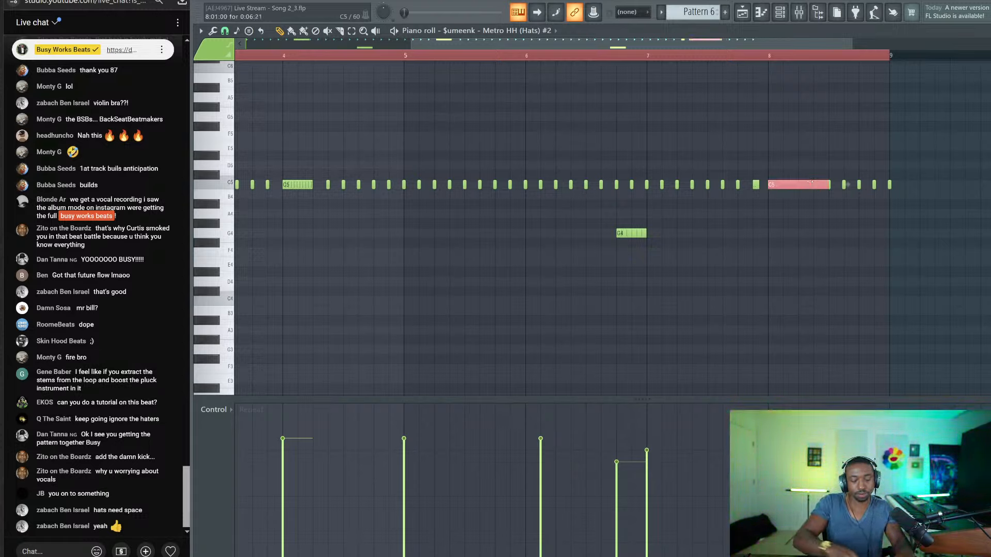
ctrl+click(751, 337)
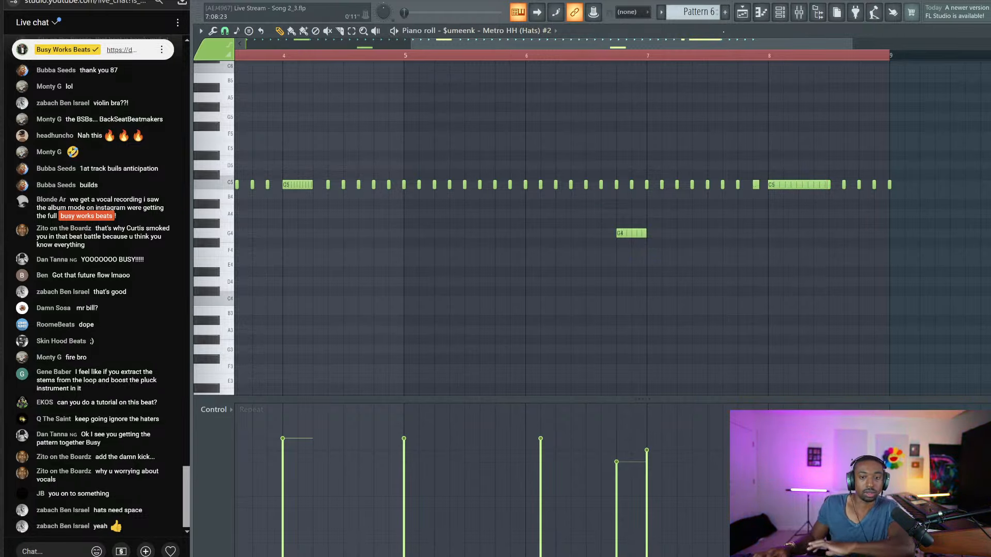
Preview the hat roll at bar 8, and check the ASIO panel in the audio device settings
click(740, 56)
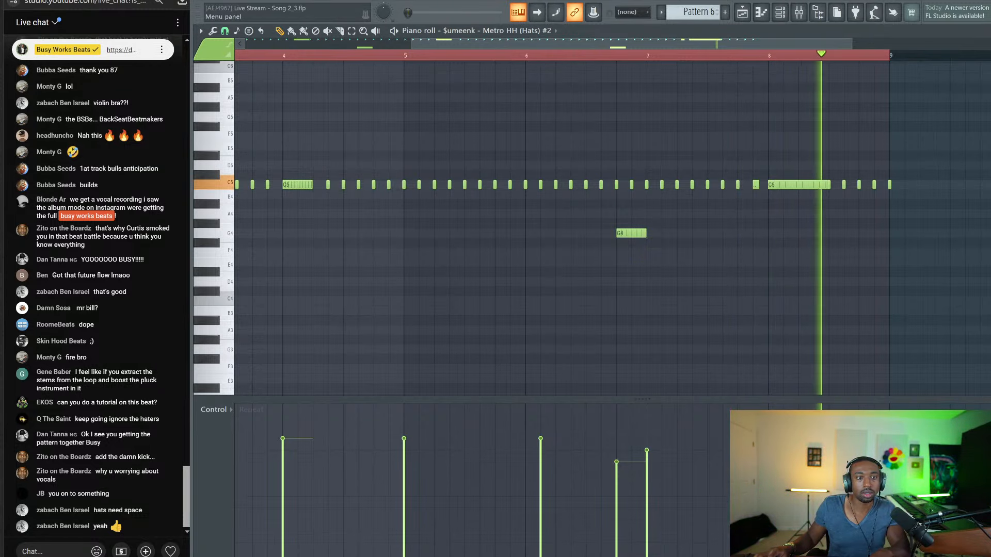
click(314, 1)
click(330, 21)
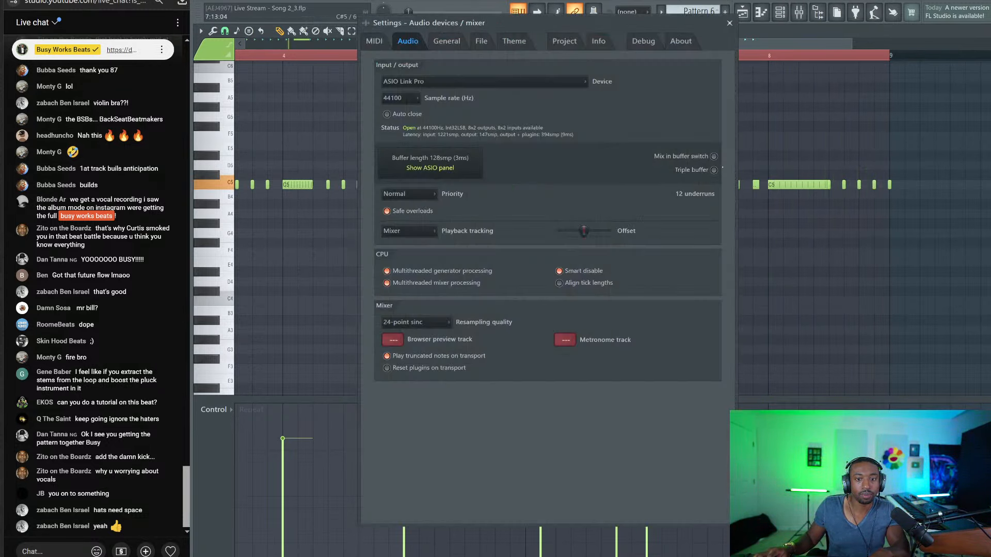
click(430, 168)
click(733, 142)
click(730, 22)
key(space)
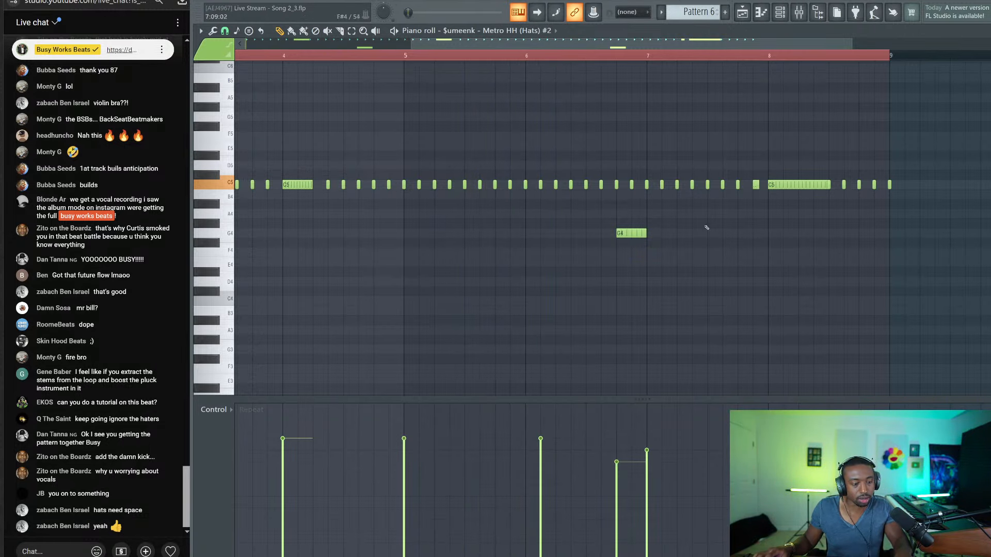
Load BWB WAVE 5 KICK (10)_2 as a new channel on mixer track 11 and put a hit on step 1 of new Pattern 7 on Track 9
key(F6)
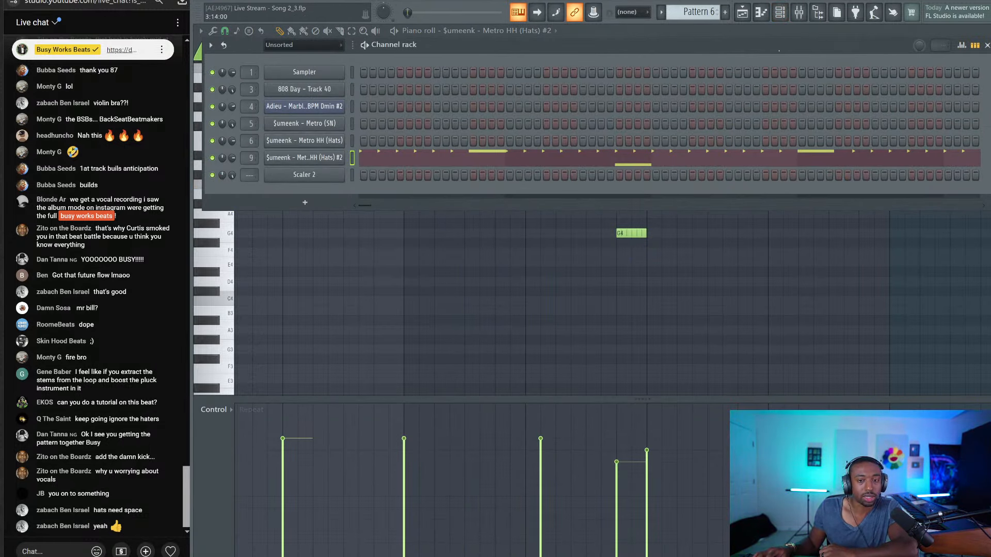
key(alt+F8)
key(F5)
key(F4)
right_click(285, 358)
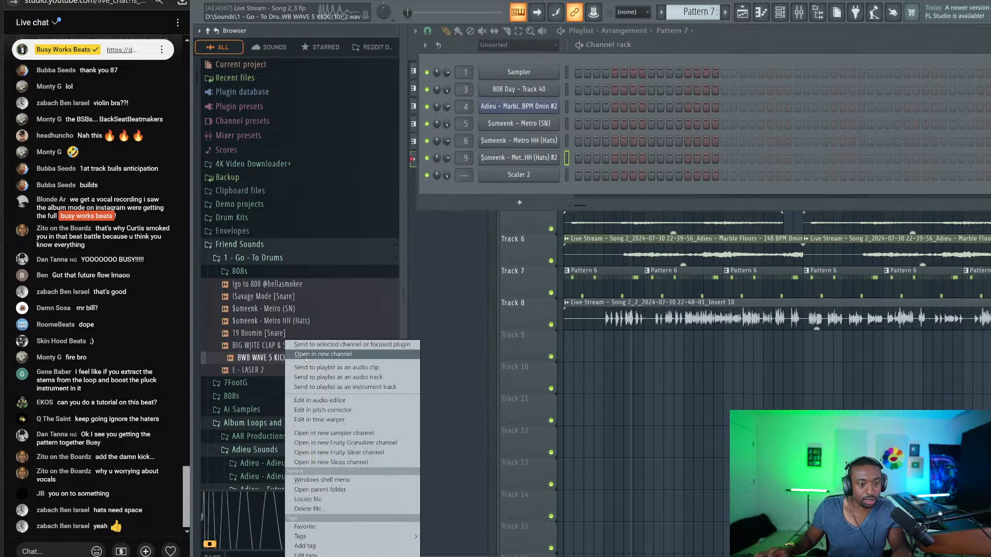
click(306, 356)
key(F9)
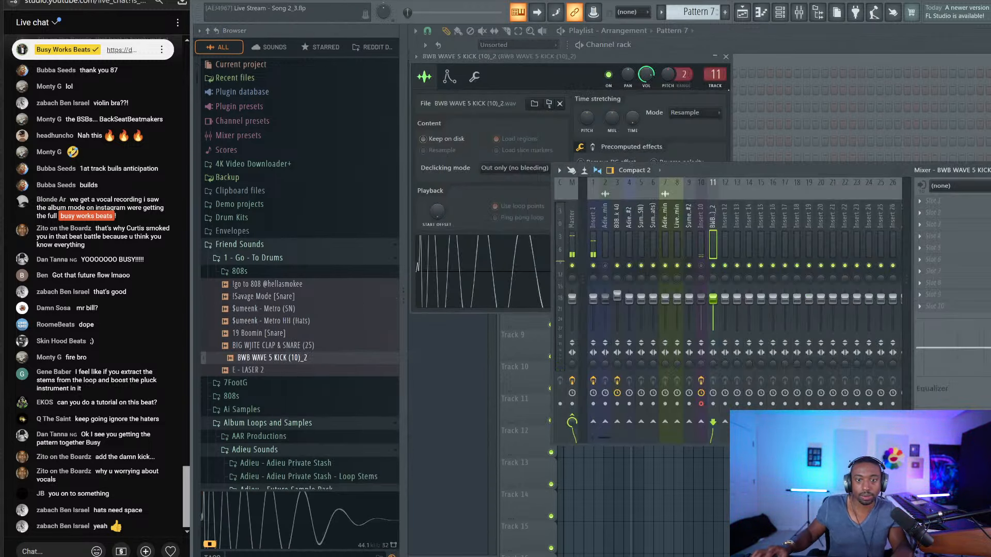
key(F6)
click(579, 193)
key(F9)
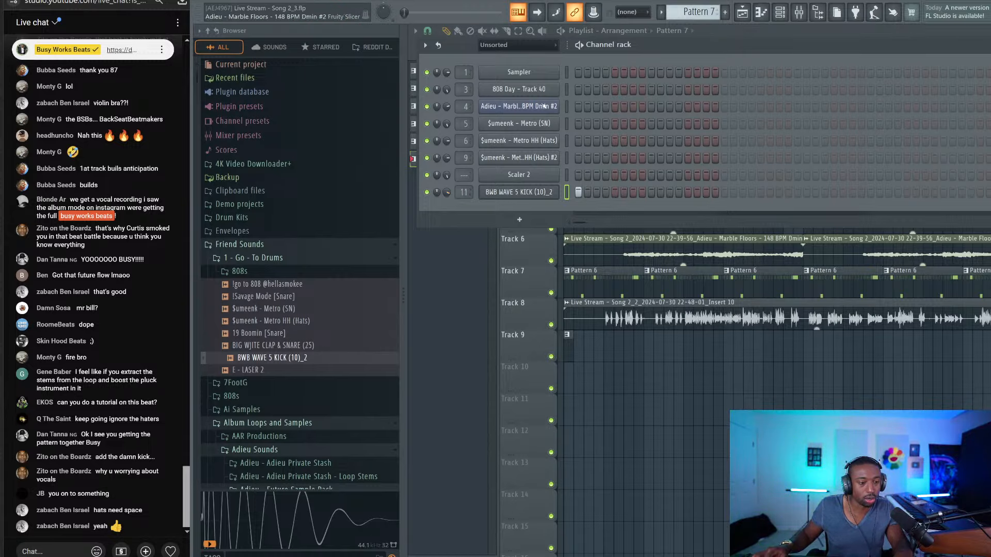
Load BIG WJITE CLAP & SNARE (25) as a new channel on mixer track 12, with its silence trimmed and channel volume at 55%
right_click(280, 347)
click(297, 355)
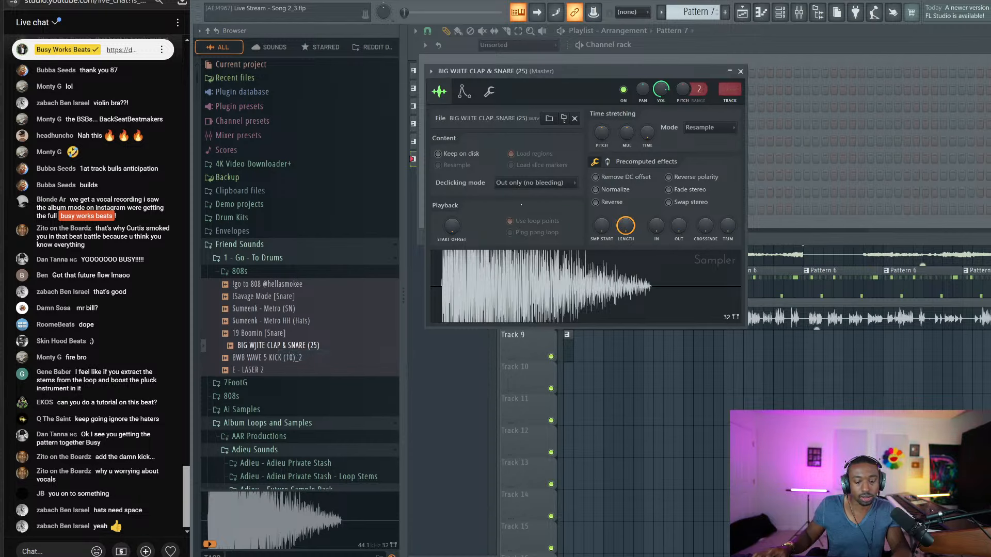
click(493, 93)
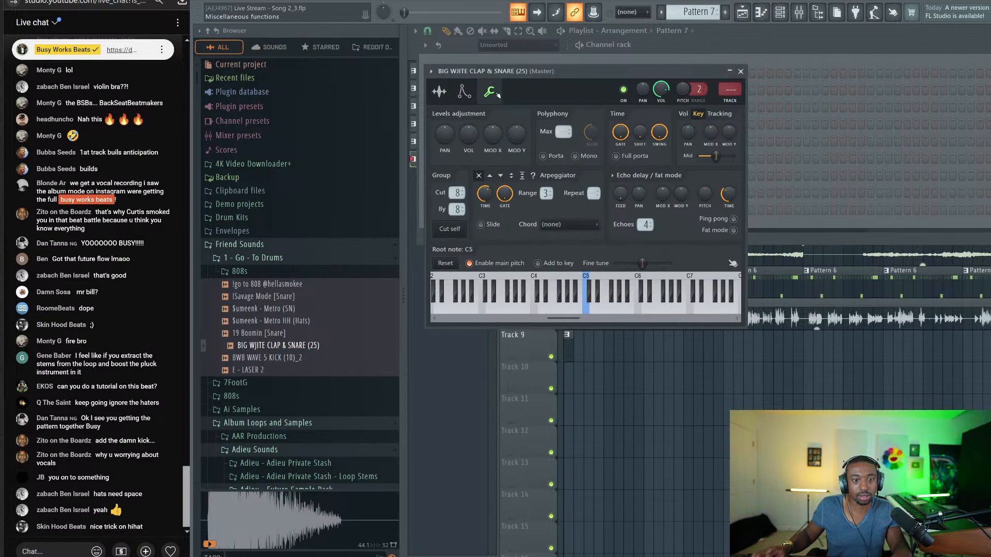
click(439, 92)
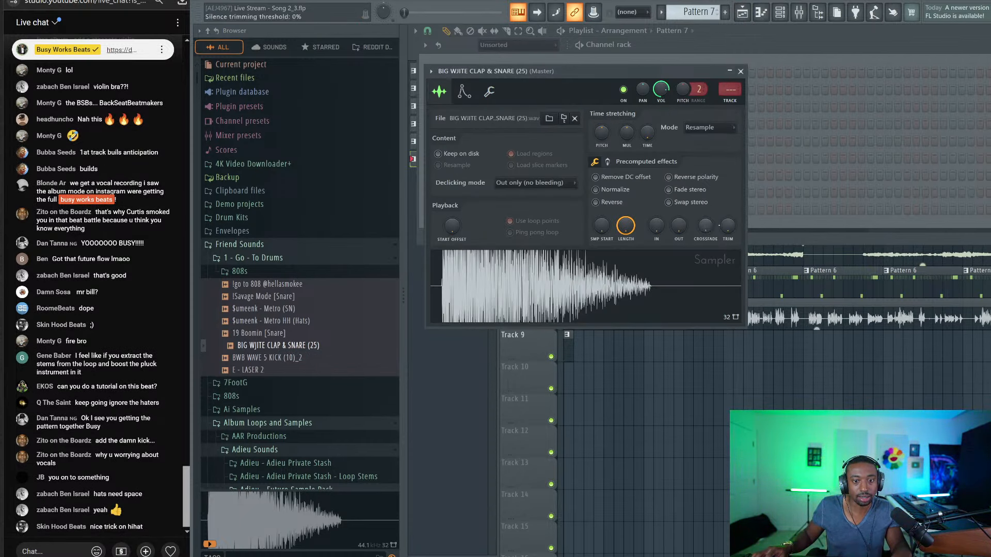
drag(728, 226, 728, 188)
drag(662, 89, 661, 102)
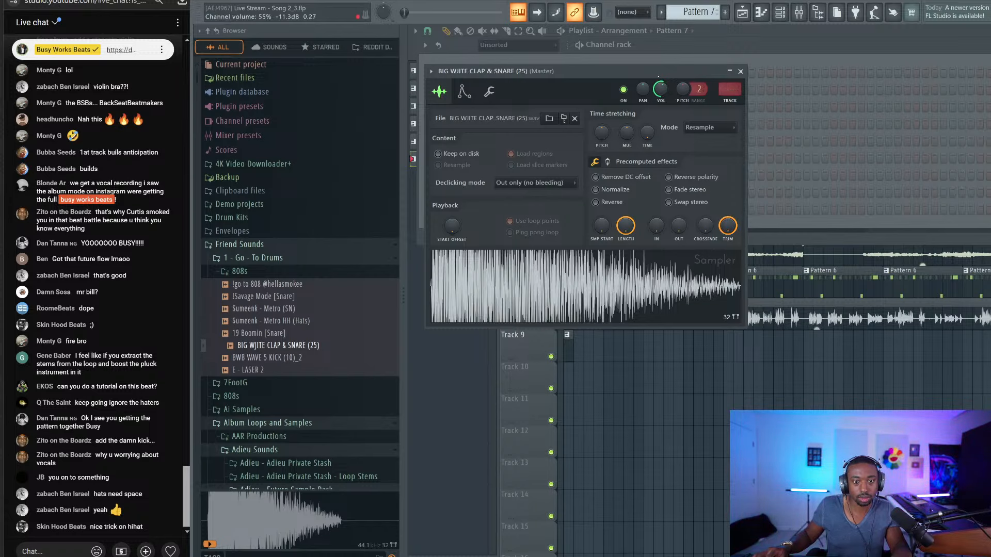
key(F9)
click(748, 44)
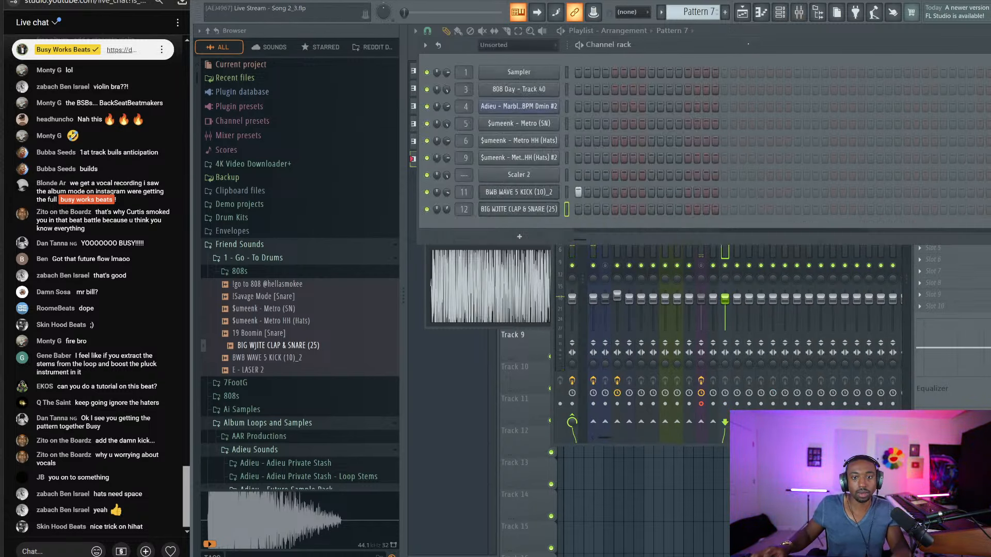
In Pattern 7, place claps on steps 9, 25, 41 and 57 and kicks on steps 7 and 13 while playing the song
key(F5)
key(F6)
click(651, 209)
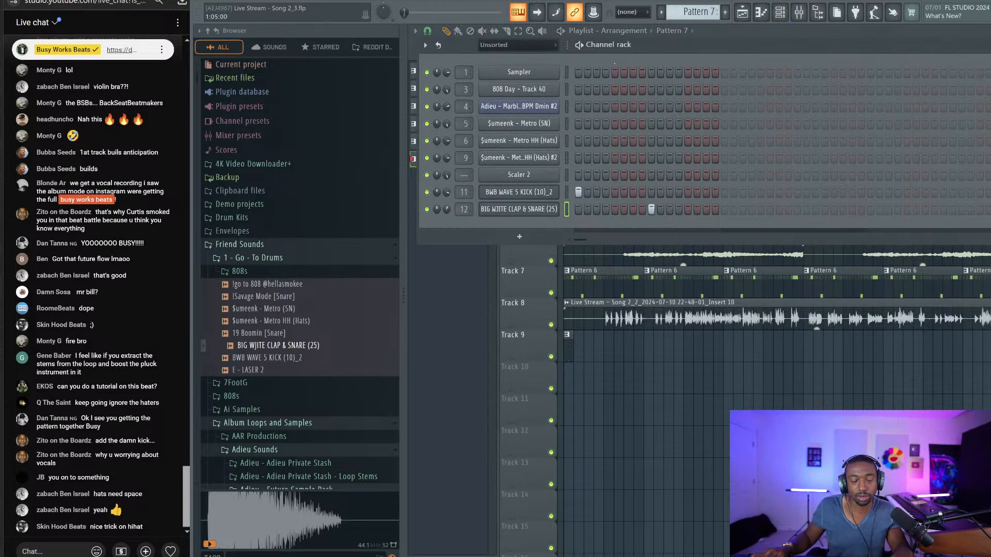
key(space)
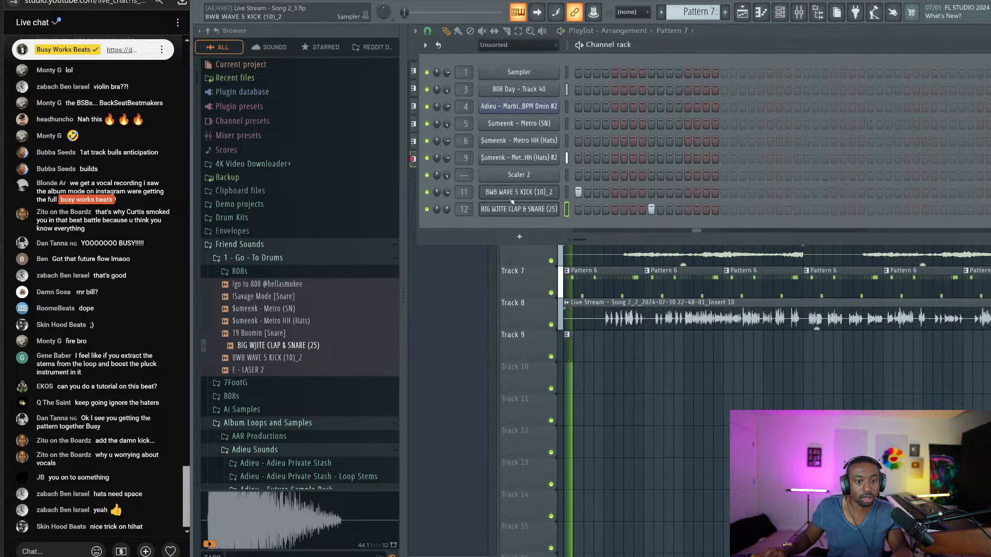
key(alt+F8)
click(583, 210)
click(729, 209)
click(419, 192)
click(473, 192)
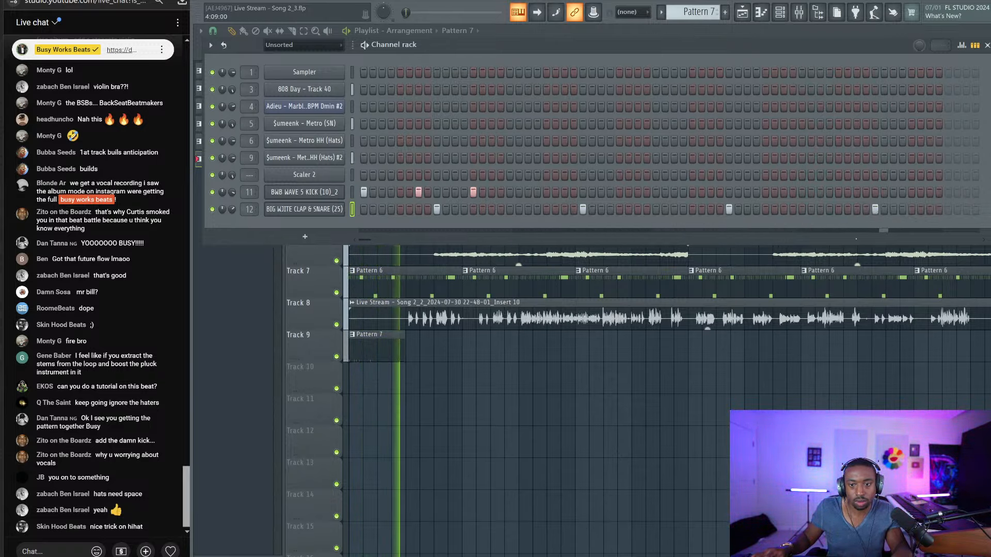
Place a second Pattern 7 clip on Track 9 at bar 5 and make it a unique pattern
key(F6)
click(410, 341)
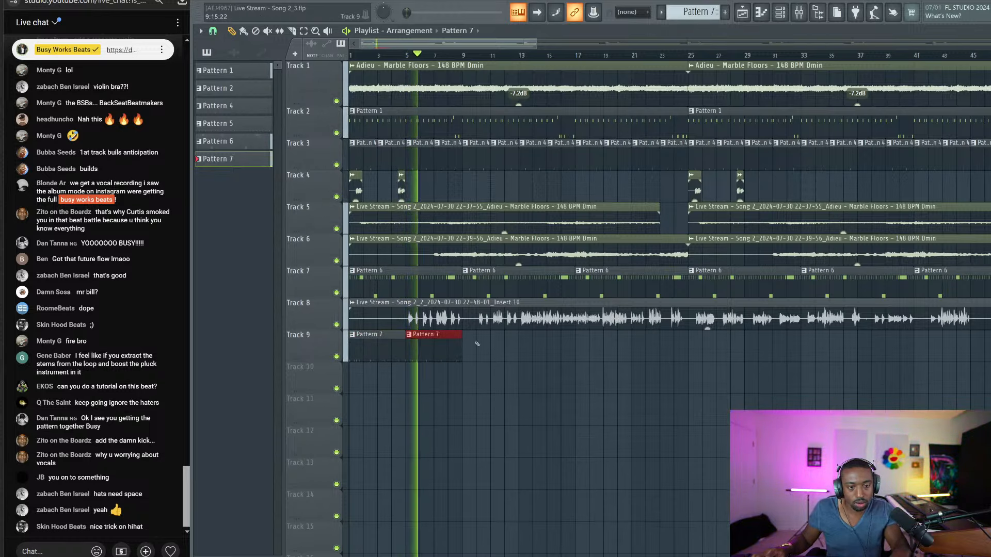
click(411, 334)
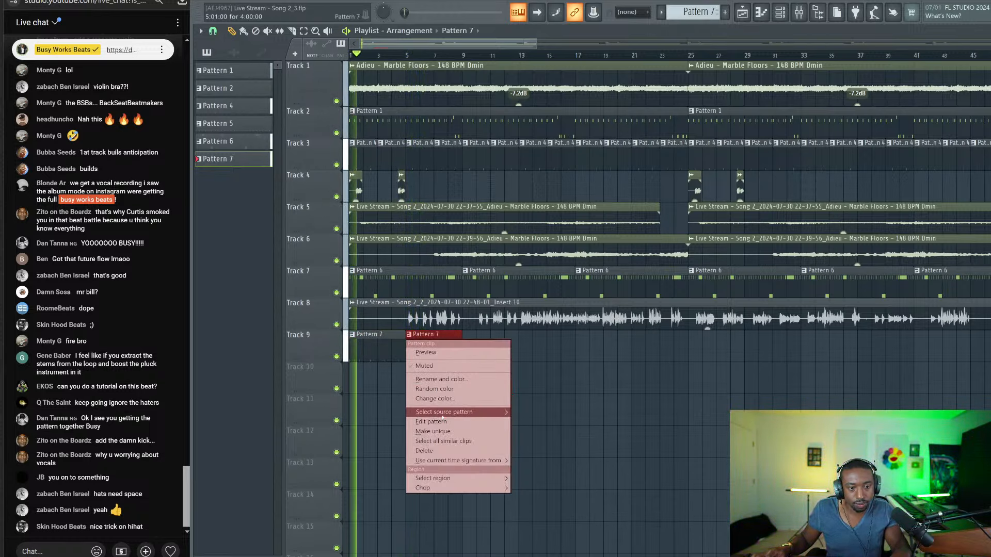
click(434, 432)
key(F6)
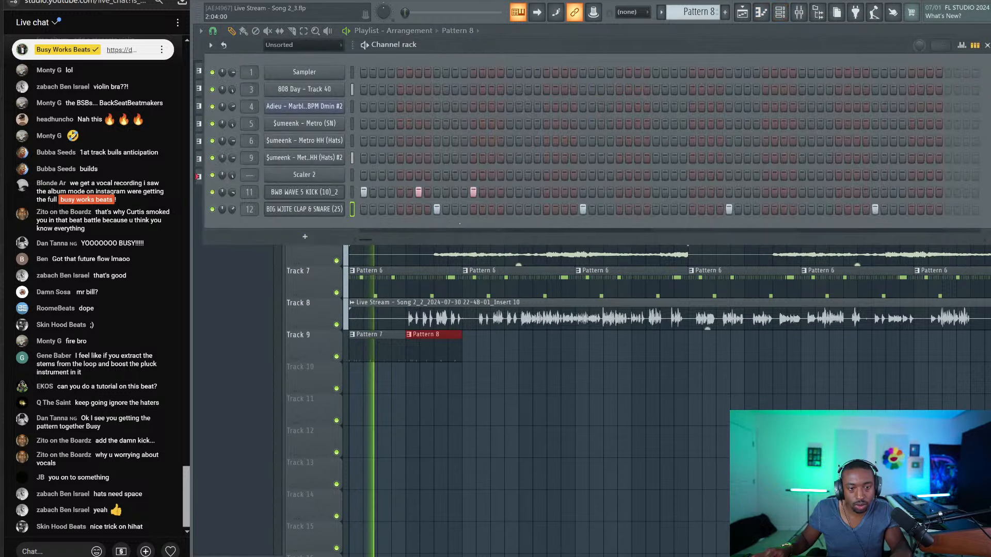
Duplicate the two pattern clips on Track 9 so they repeat from bar 9
key(F6)
drag(474, 344, 391, 342)
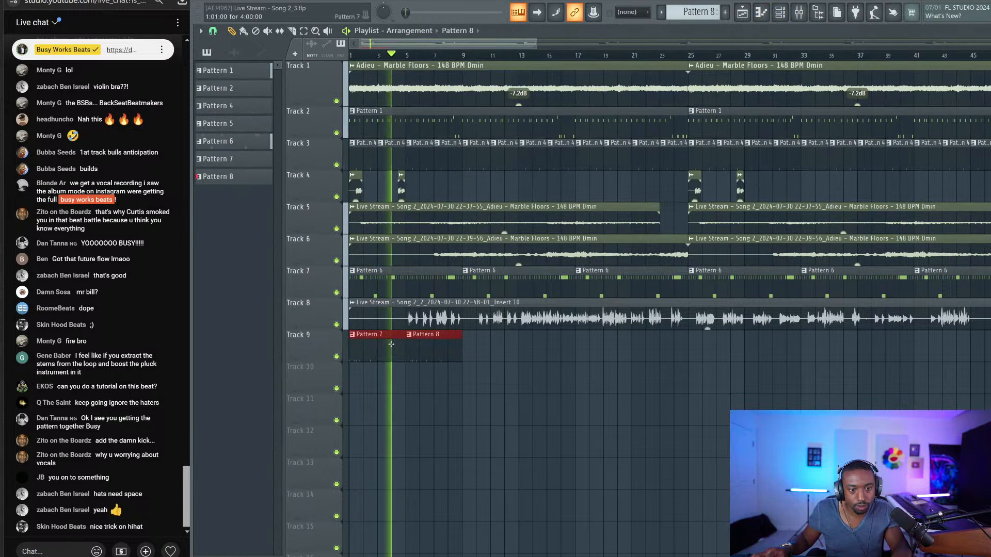
key(ctrl+b)
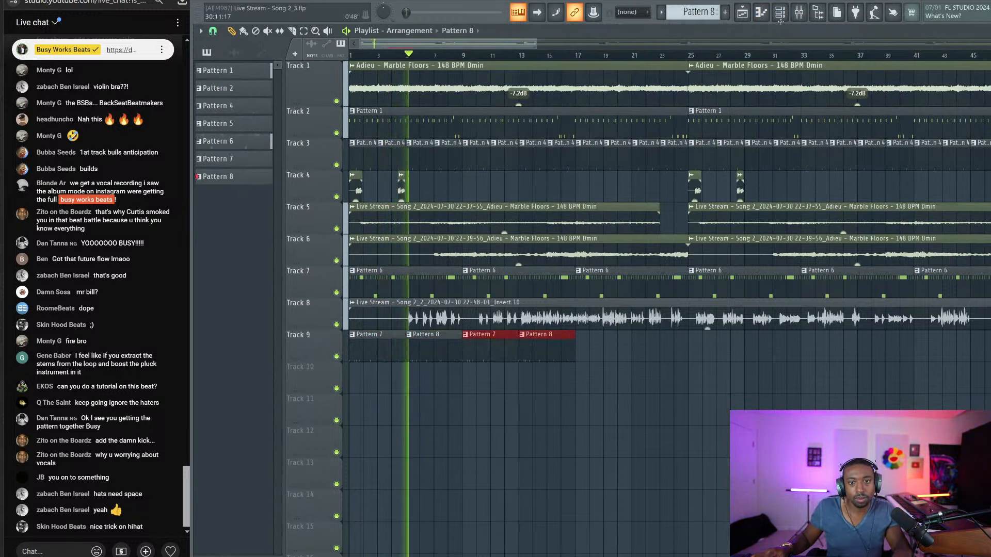
Look into replacing the master's Fruity soft clipper, and lower the faders of mixer inserts 3, 4, 6, 9 and 10
key(F6)
key(F9)
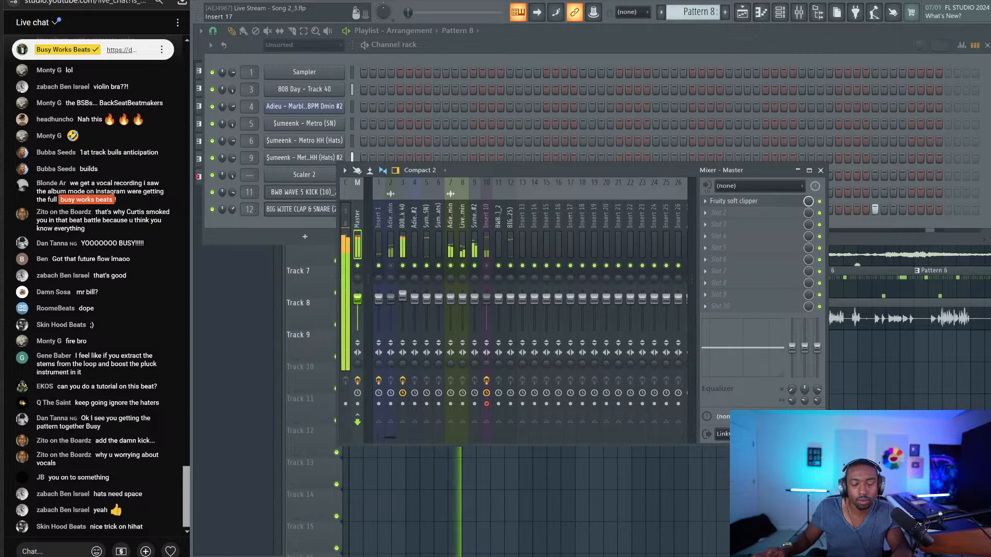
click(706, 201)
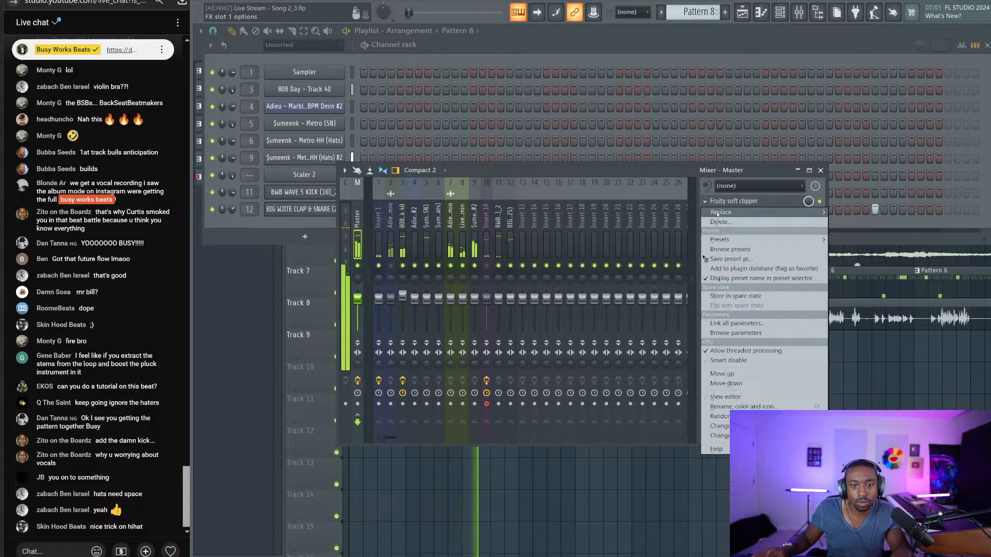
mouse_move(716, 212)
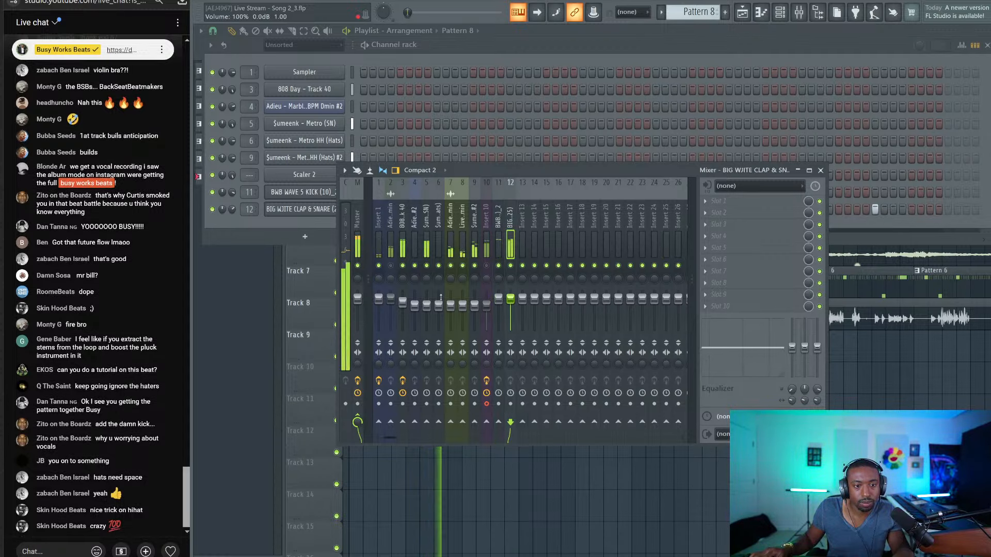
drag(427, 305, 450, 299)
Add a kick on step 15 of Pattern 8, and set the channel rack's display filter to All
key(F9)
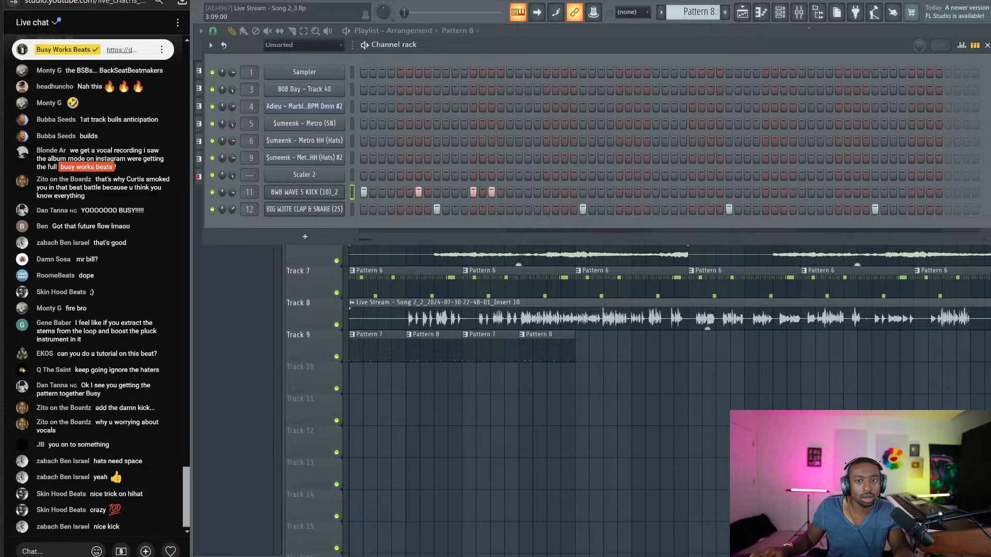
click(799, 11)
click(799, 11)
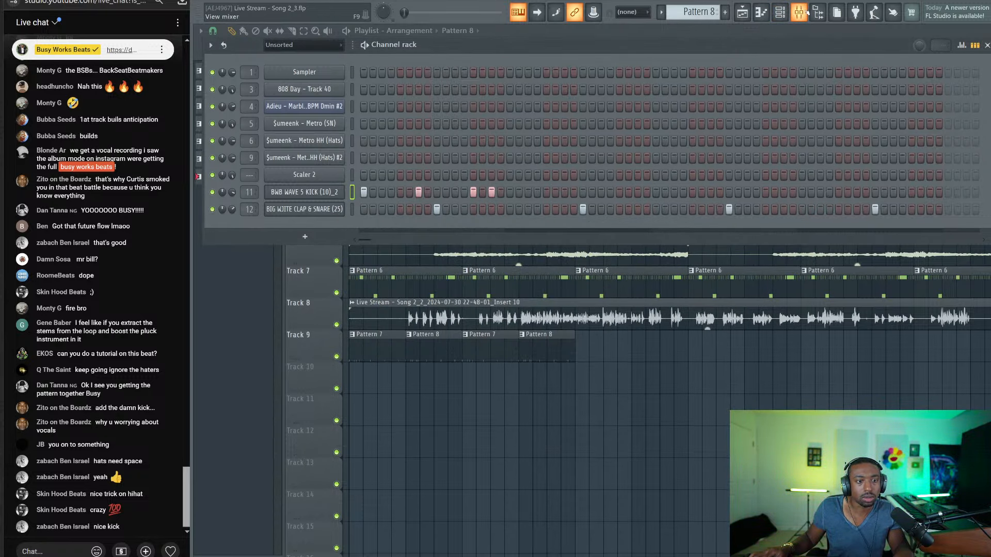
click(299, 45)
click(279, 56)
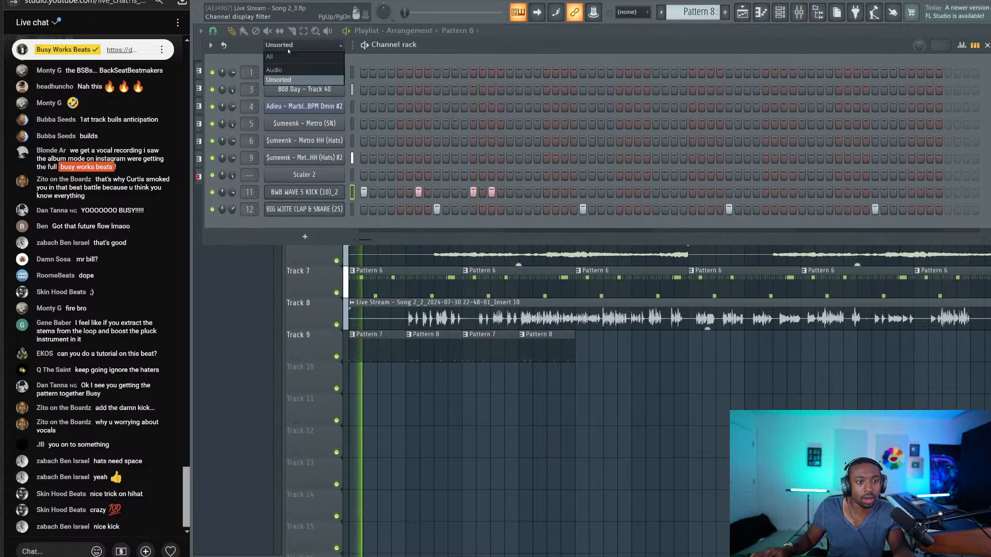
Restart playback and audition Insert 10 in the mixer by toggling its solo and mute
click(799, 12)
key(space)
key(space)
right_click(487, 266)
right_click(487, 266)
click(487, 265)
click(487, 265)
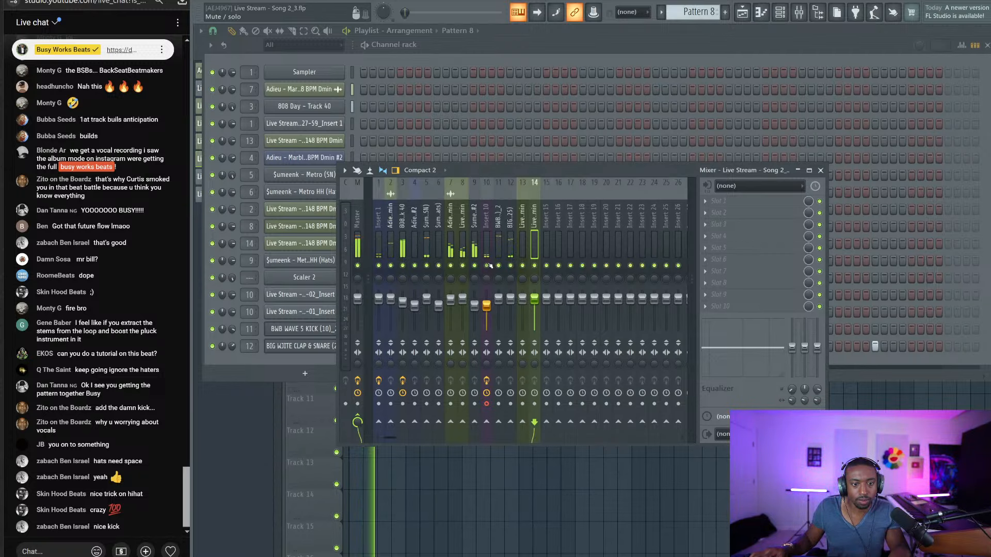
click(487, 265)
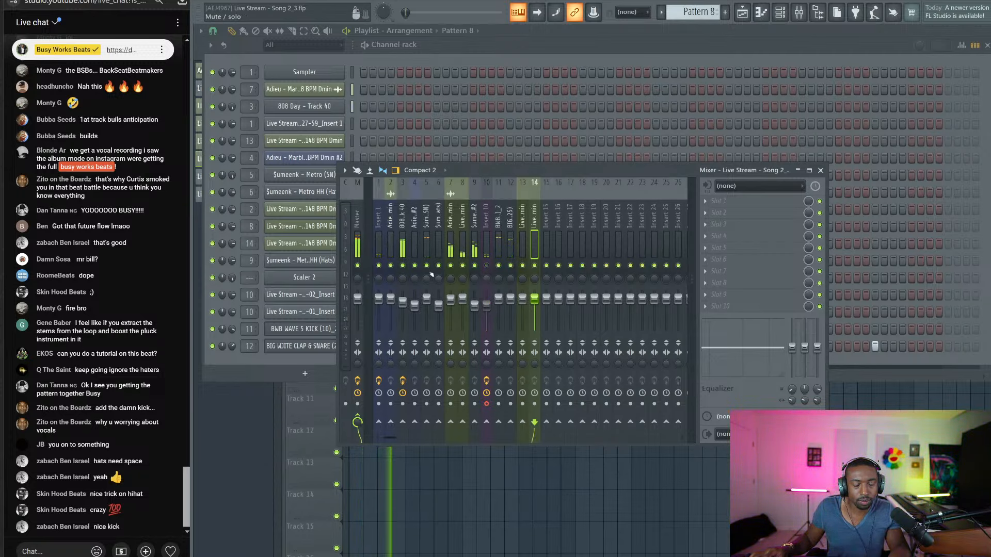
Open the Track 8 vocal clip's channel settings and route the clip to mixer track 10
click(476, 470)
double_click(495, 312)
click(799, 11)
key(space)
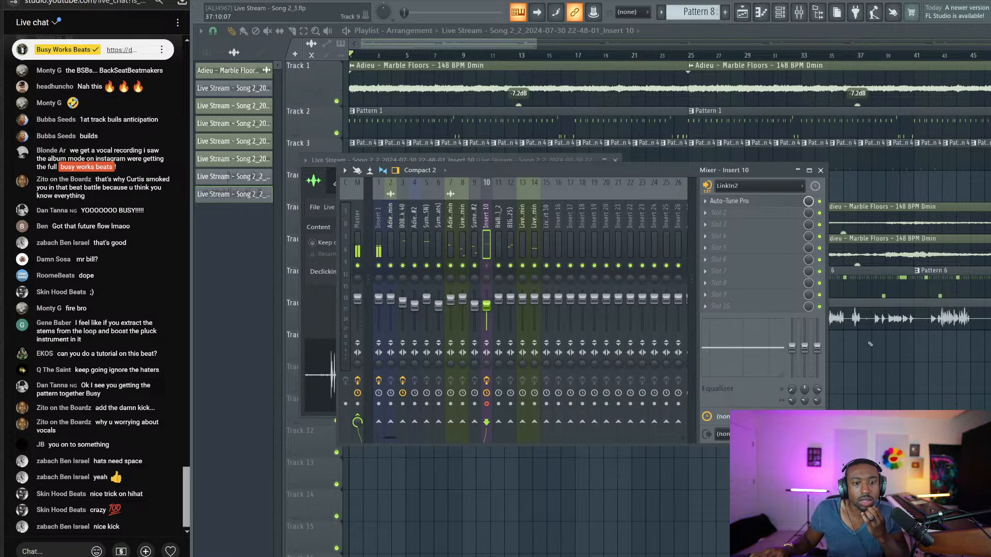
click(583, 160)
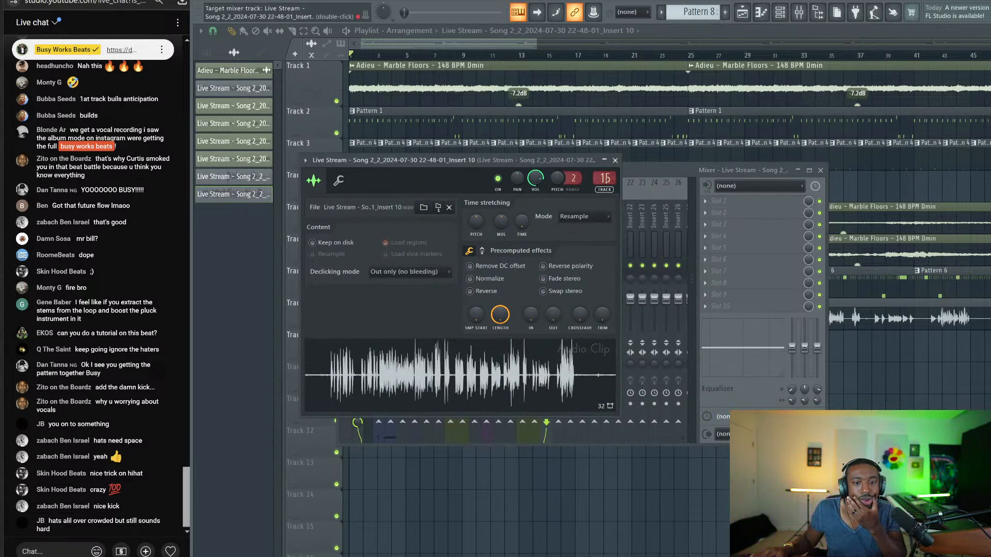
drag(606, 179, 606, 191)
click(614, 160)
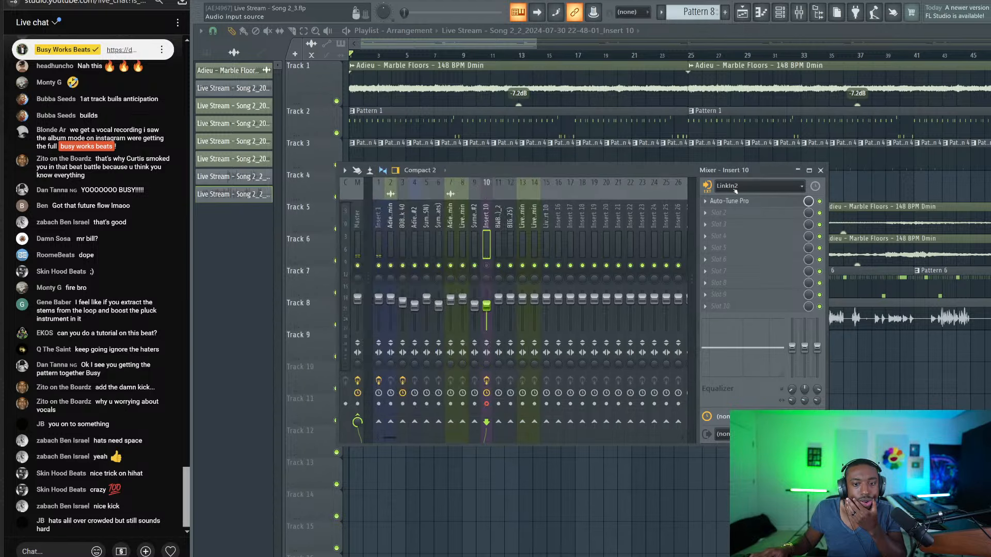
Change Insert 10's audio input so it is no longer armed, and close the ASIO Link Pro window
click(736, 189)
click(764, 450)
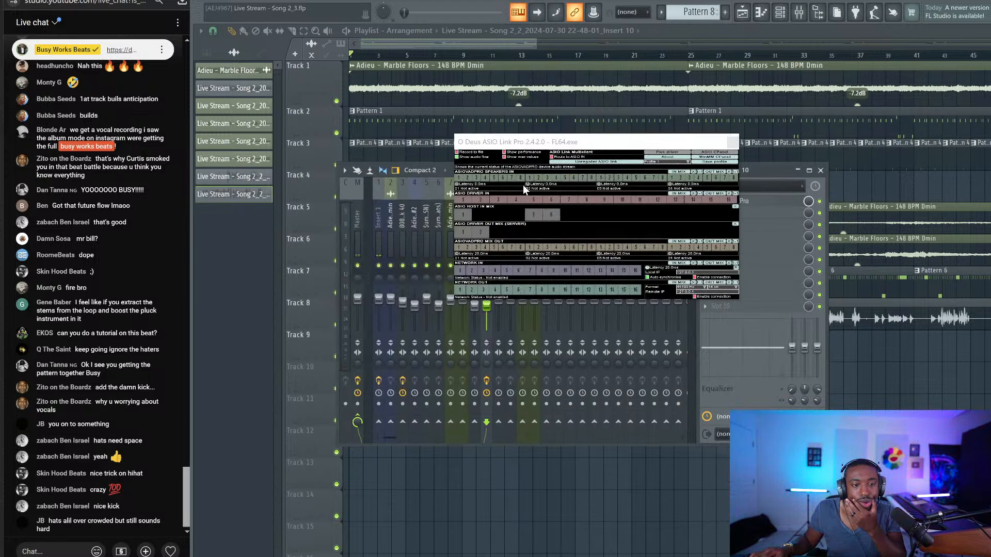
click(727, 141)
Play the song, lower the faders of mixer inserts 7 and 8, and select Insert 1
key(space)
key(F6)
key(F5)
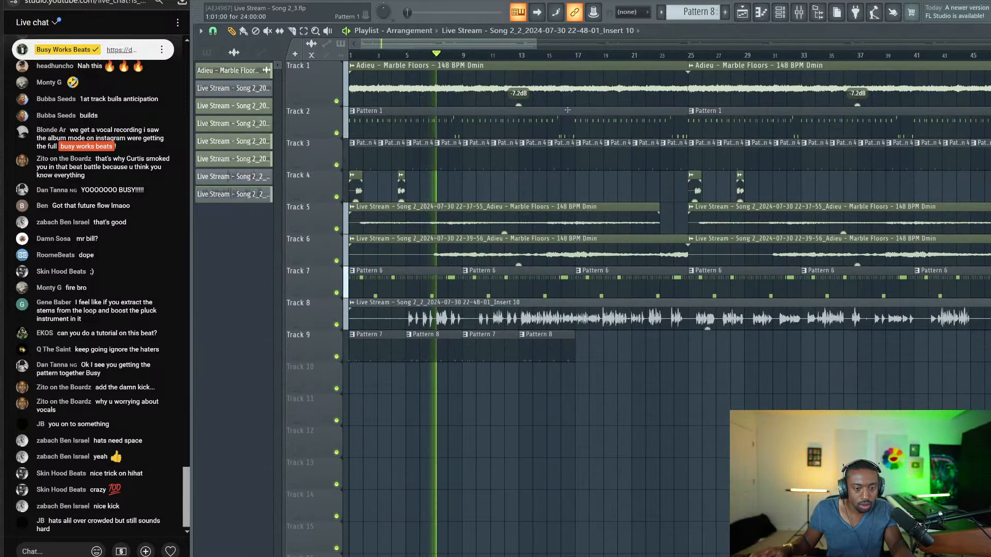
key(F6)
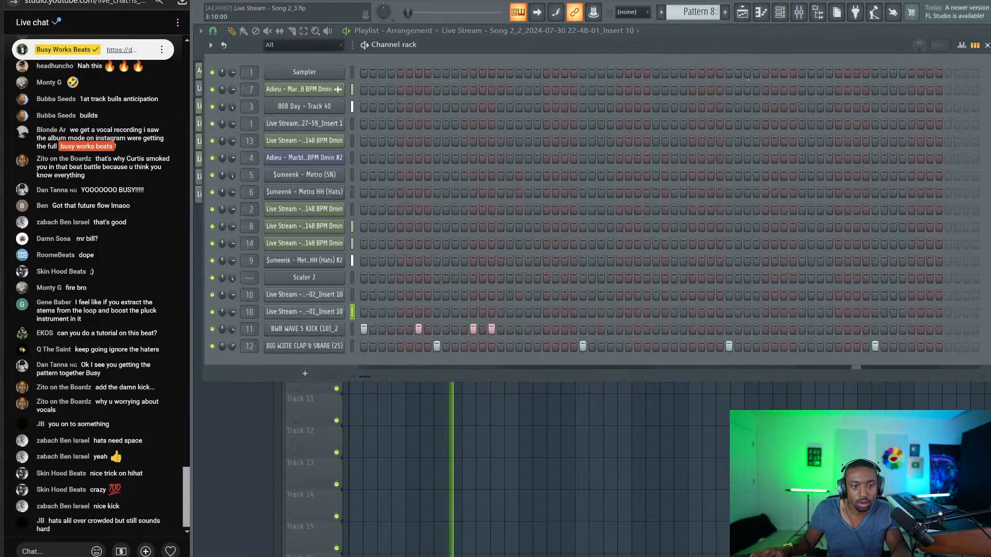
key(F9)
click(382, 242)
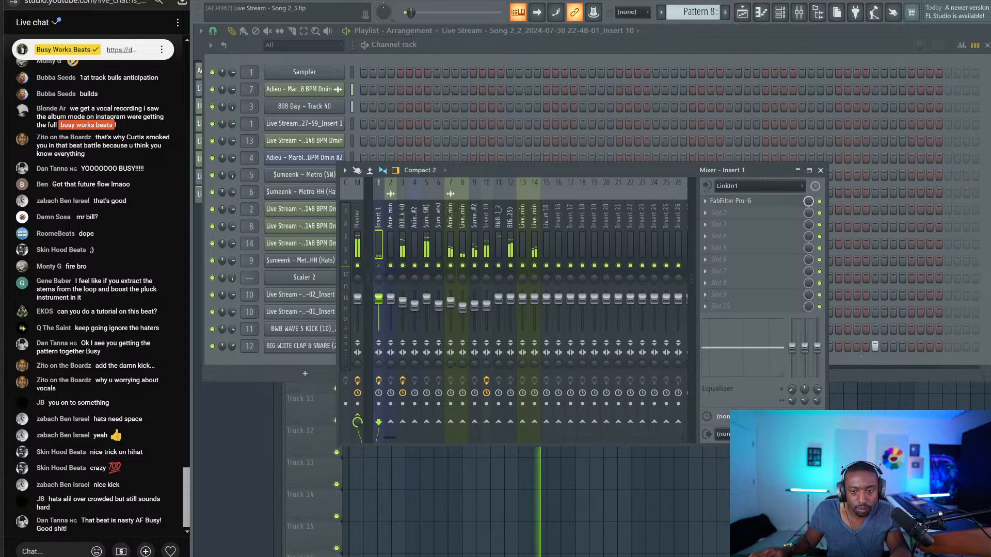
Lower mixer track 14's fader slightly while the song plays, and stop playback
key(F9)
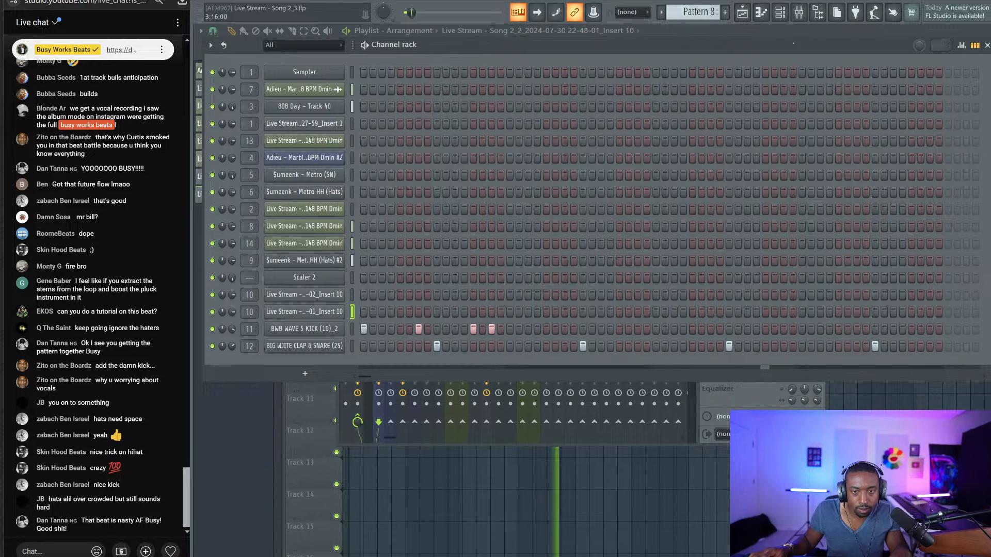
key(F9)
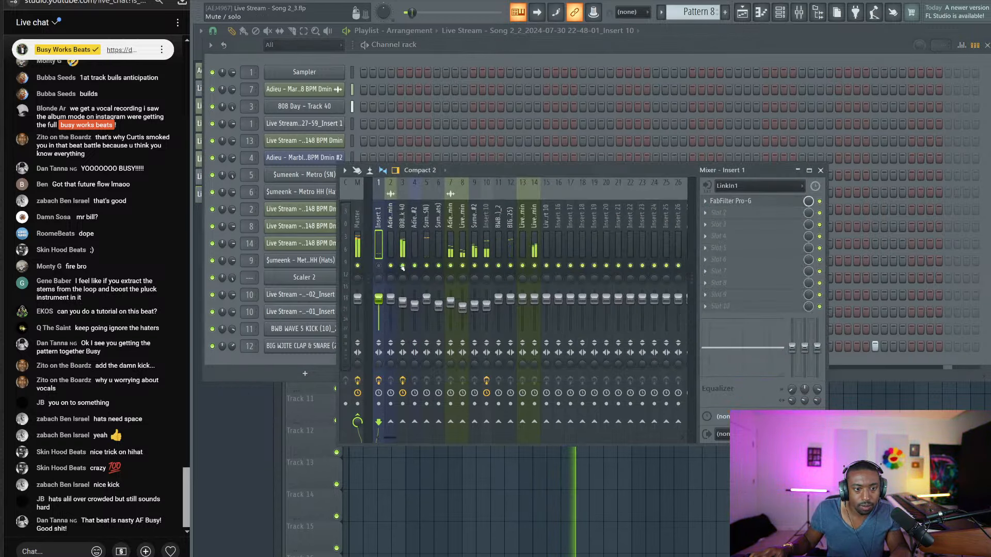
drag(539, 301, 539, 308)
key(space)
Load UAD UA 1176 Rev A into Insert 10's second effect slot and set its input to -25.68 dB
click(486, 217)
click(706, 213)
click(919, 349)
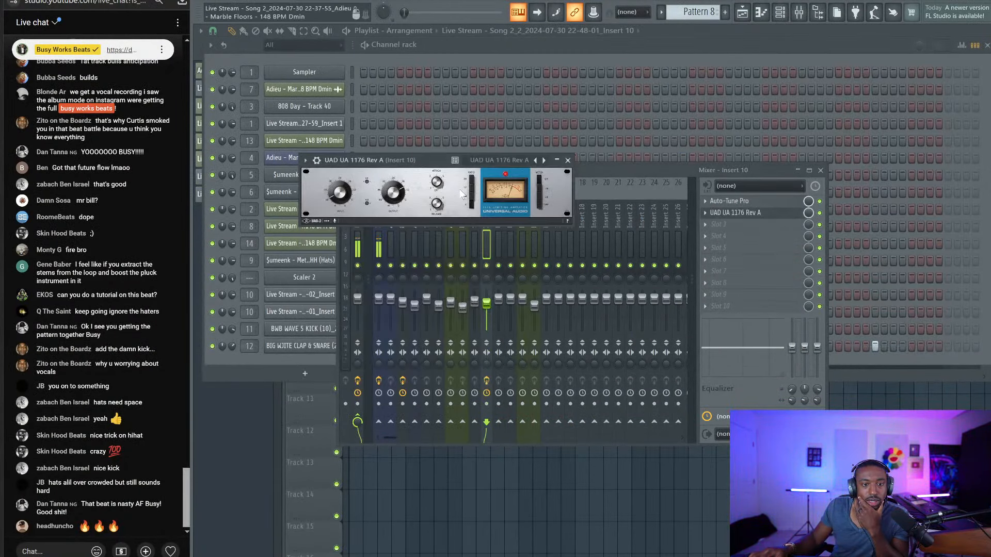
click(336, 192)
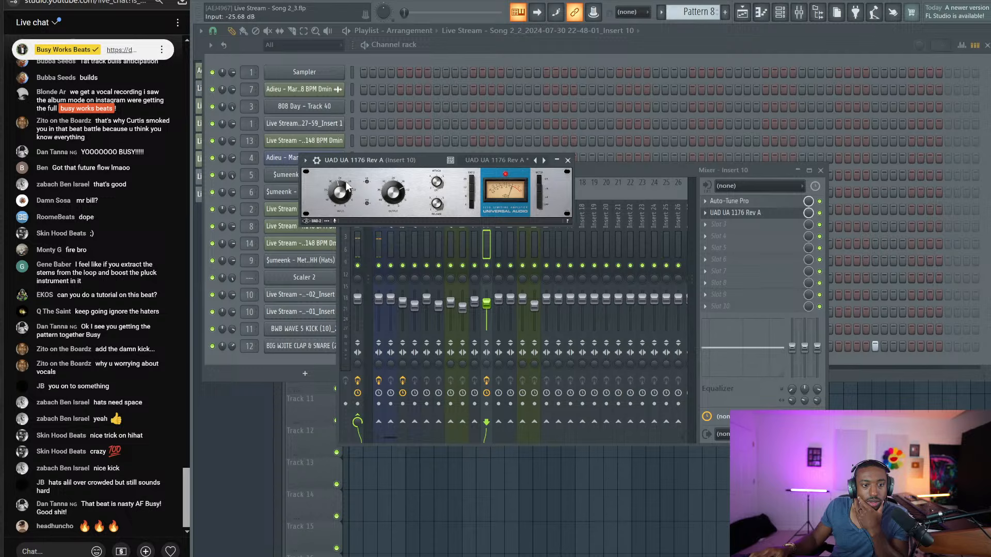
click(398, 197)
click(568, 160)
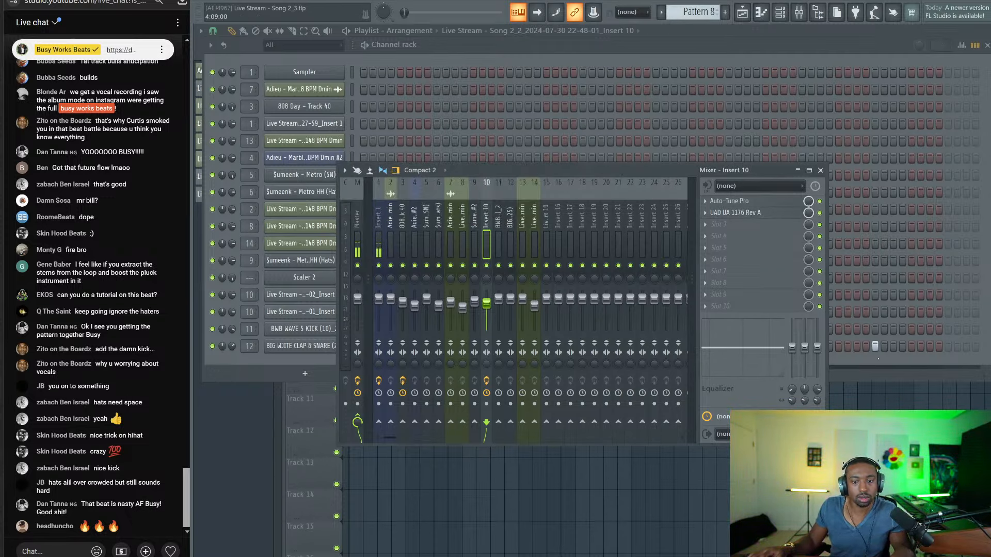
Play the song from about bar 4 and set Insert 10's UA 1176 output to -16.24 dB
key(Escape)
key(Escape)
key(space)
key(KP_Multiply)
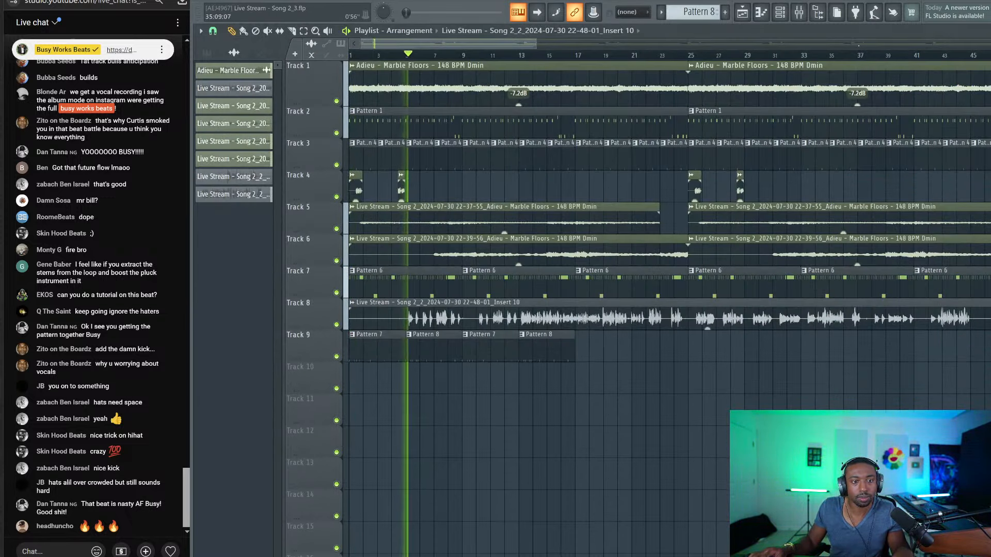
key(F9)
click(742, 217)
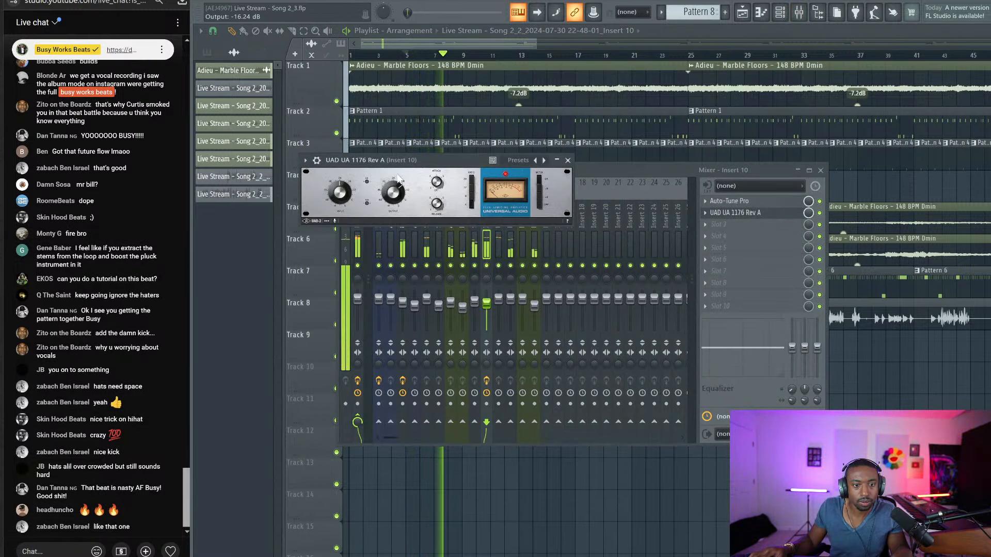
Add FabFilter Pro-L 2 to Insert 10's third effect slot with +2.0 gain, and close its window
click(748, 225)
click(238, 164)
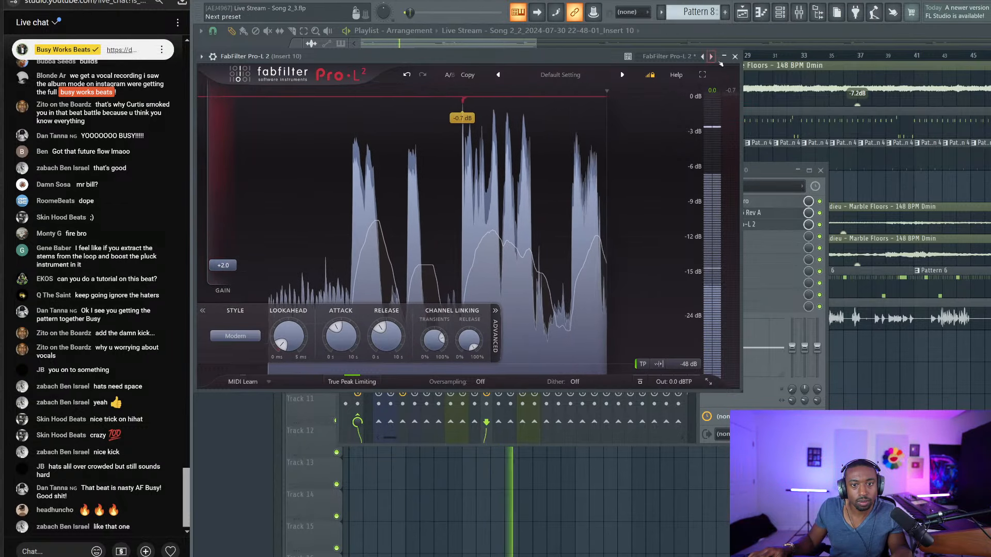
click(735, 56)
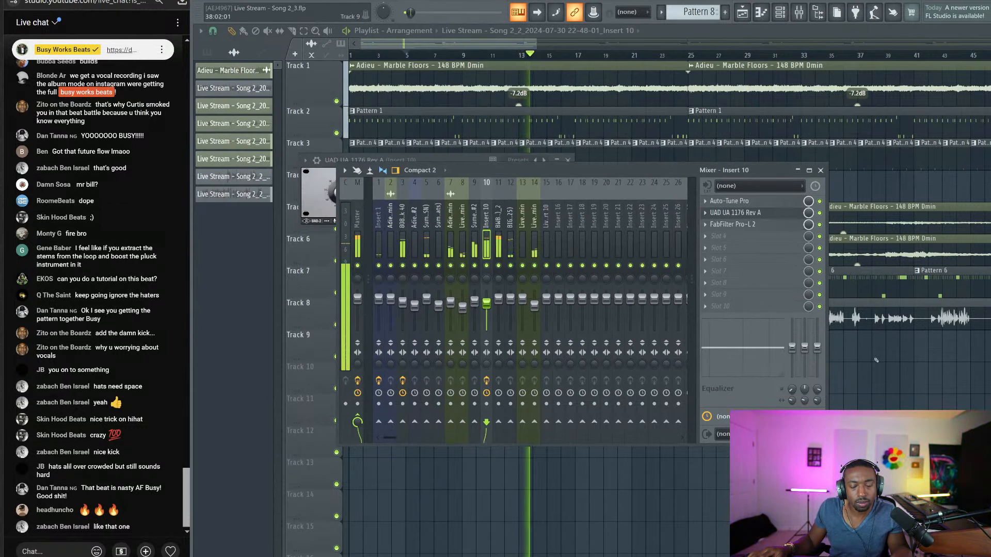
Repeat the Pattern 7 and Pattern 8 clips on Track 9 up to bar 33, and set the playback position to bar 4
right_click(876, 360)
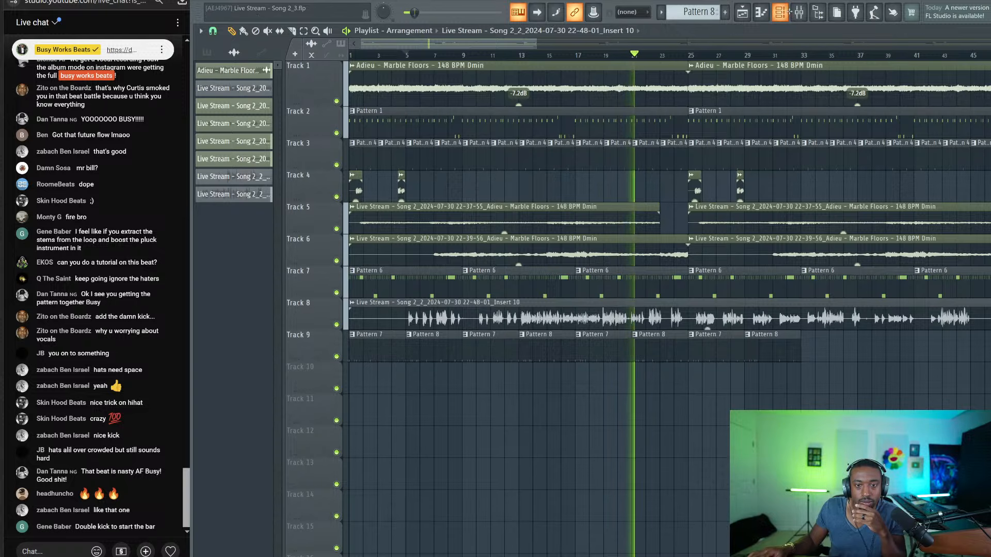
click(784, 13)
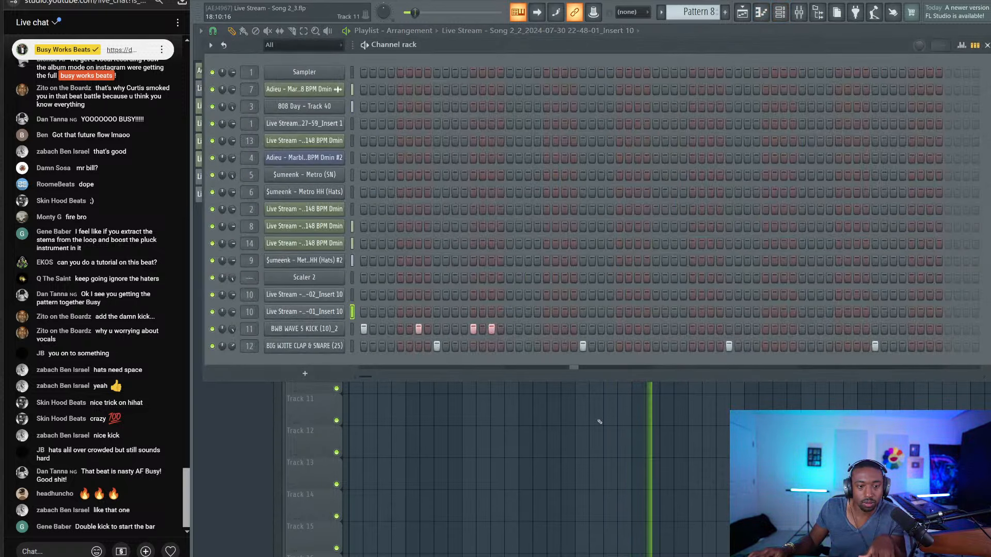
key(F6)
click(389, 54)
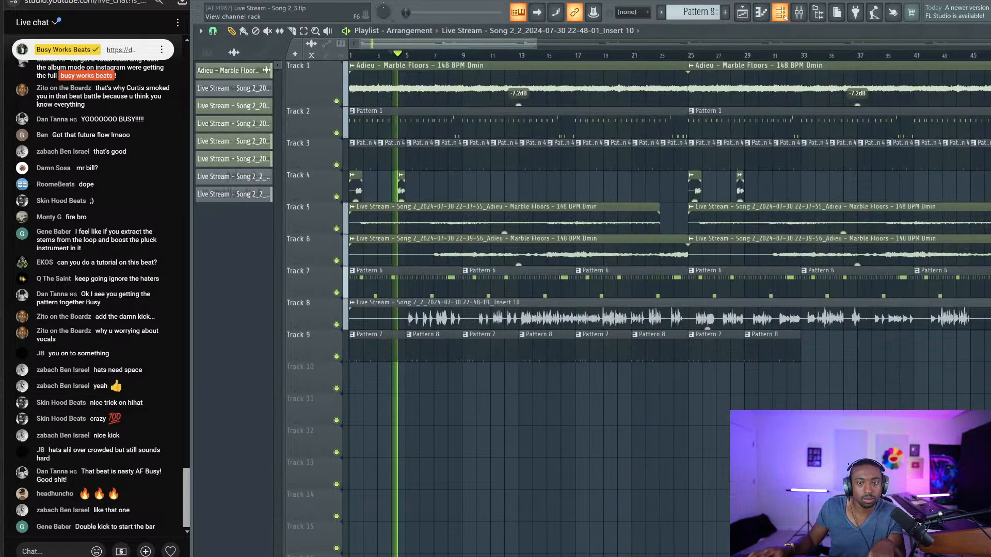
key(F6)
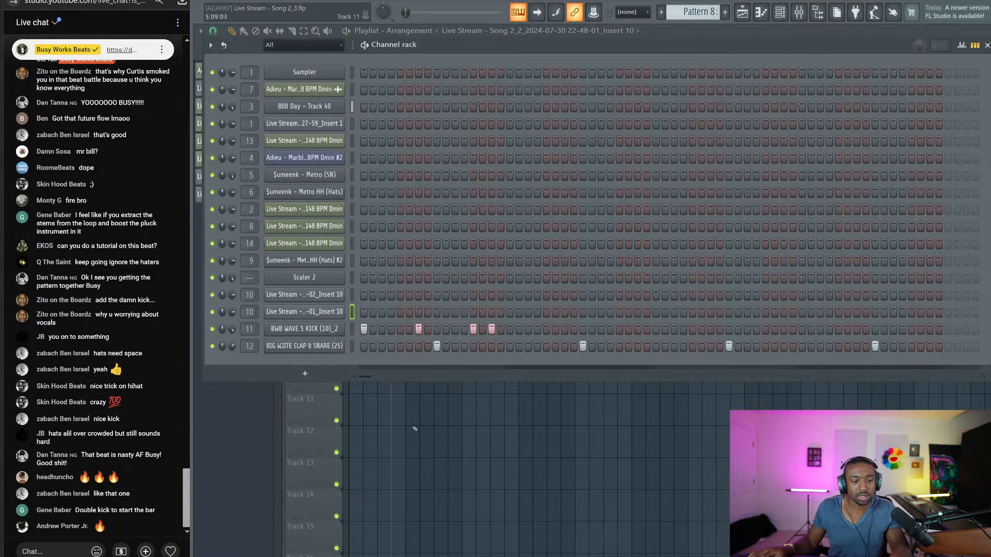
key(F6)
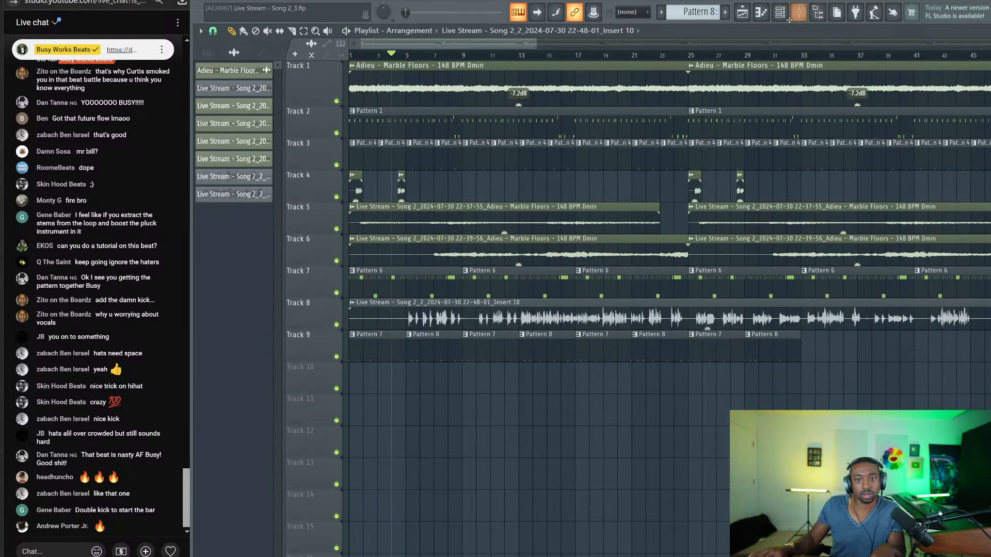
Play the song and raise the Gold amount in the Master track's Gold Clip, and close the plugin
key(space)
key(F9)
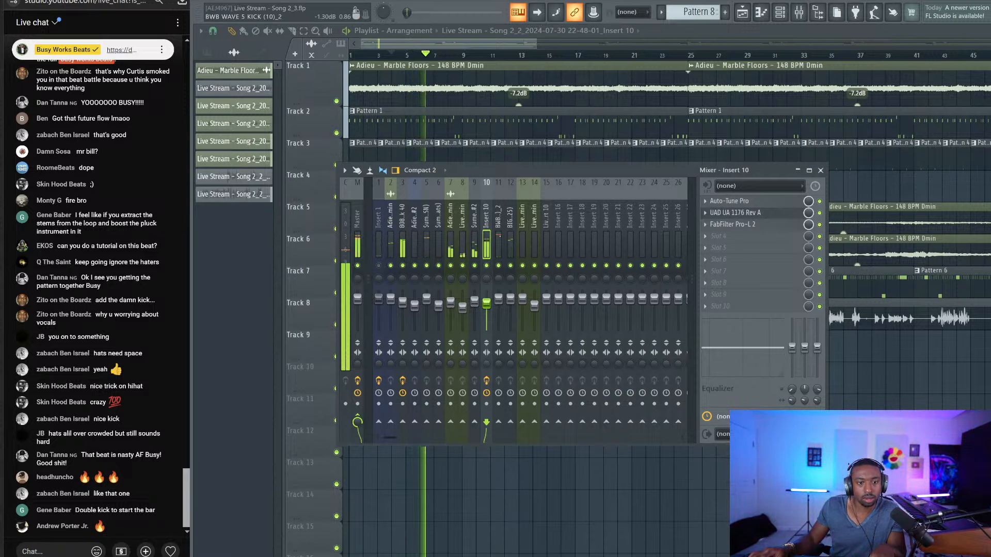
click(357, 222)
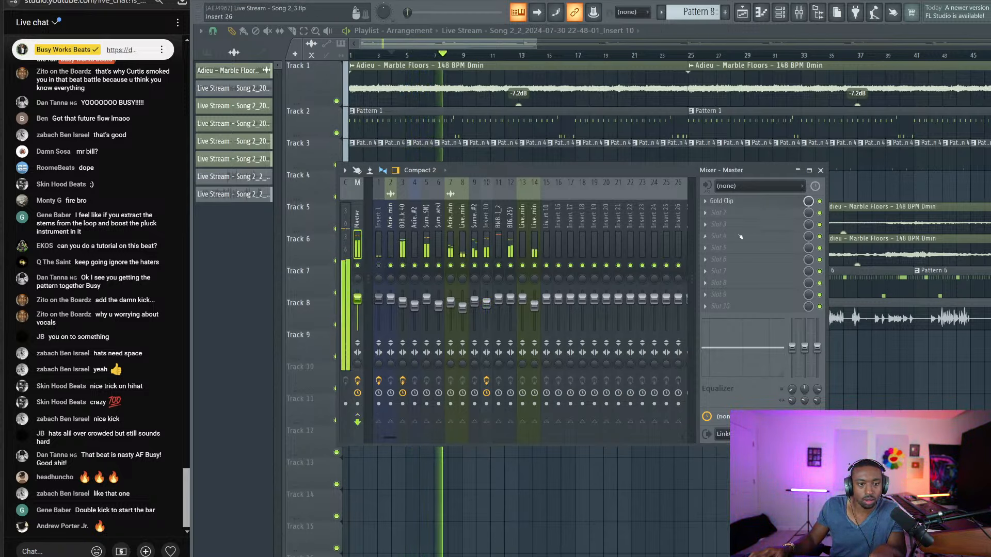
click(735, 200)
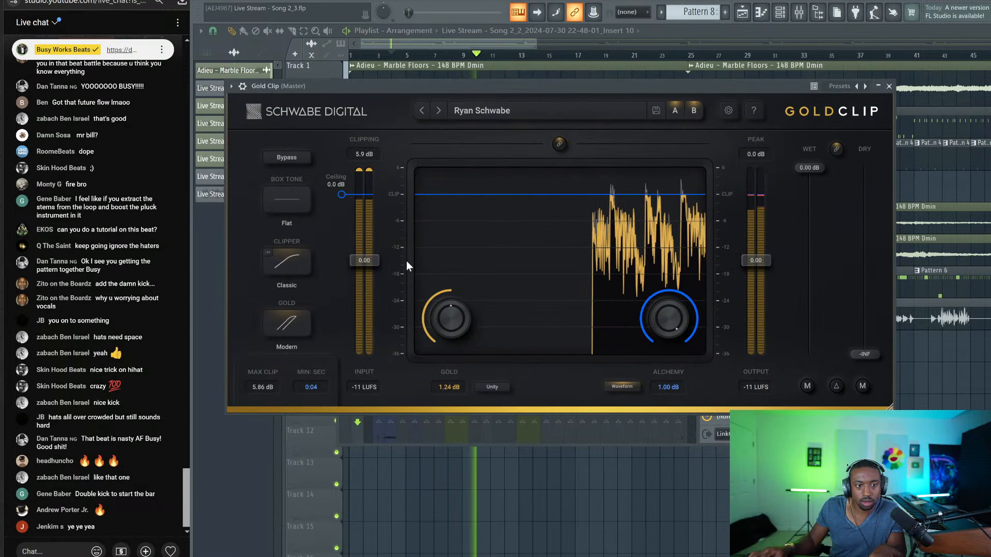
drag(449, 319, 459, 222)
key(Escape)
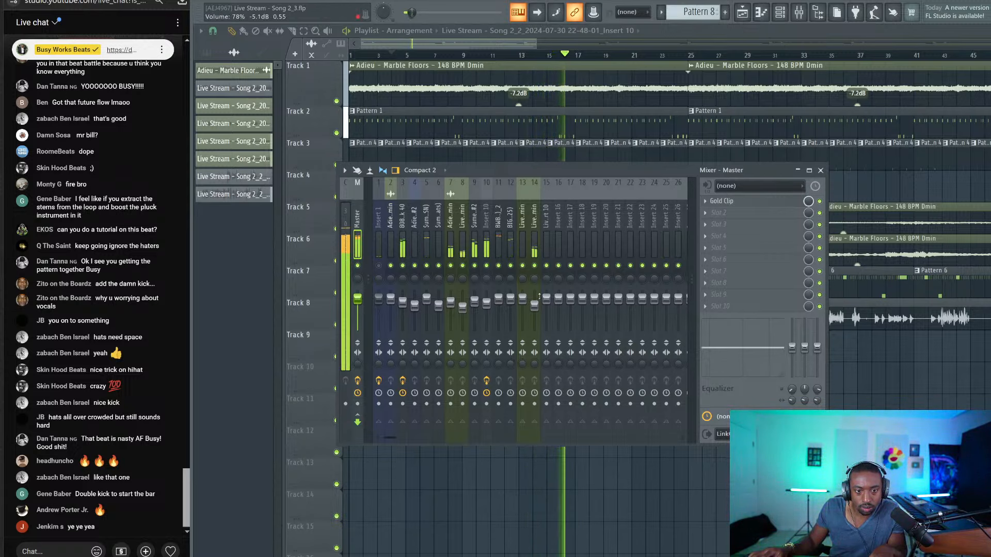
Lower mixer track 14's fader a little further, close the mixer and stop playback
drag(535, 305, 535, 308)
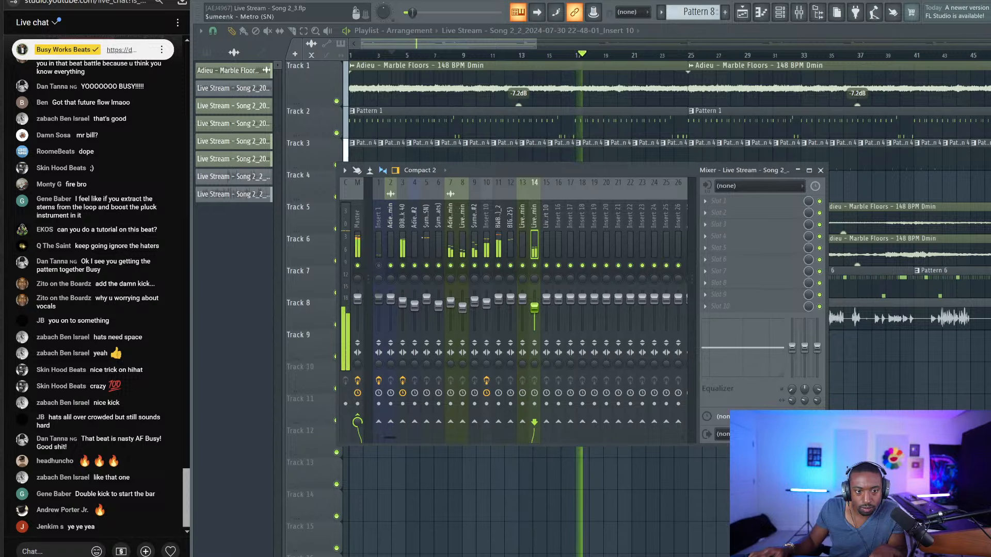
click(878, 377)
key(space)
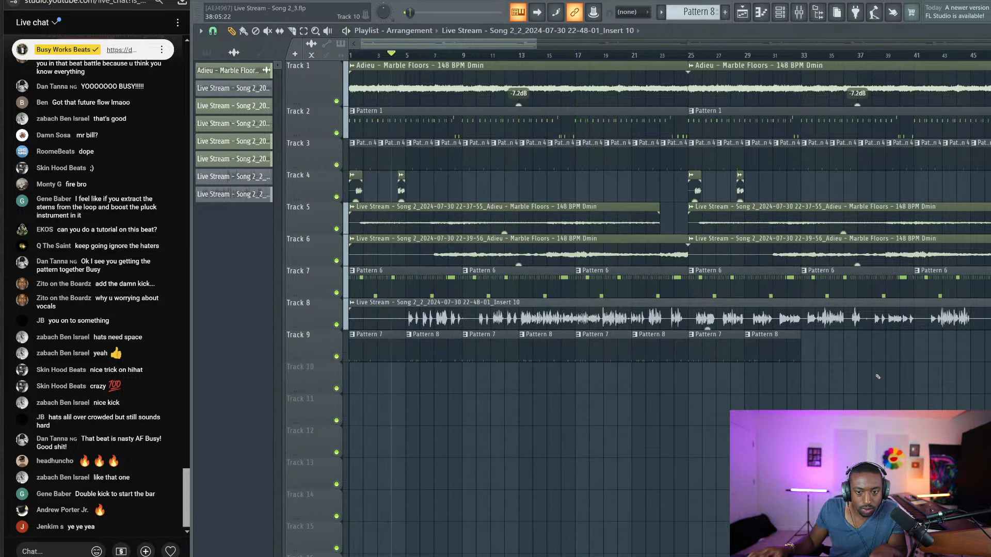
Slice the Track 8 vocal clip at bar 5 and remove the part before the cut
key(F9)
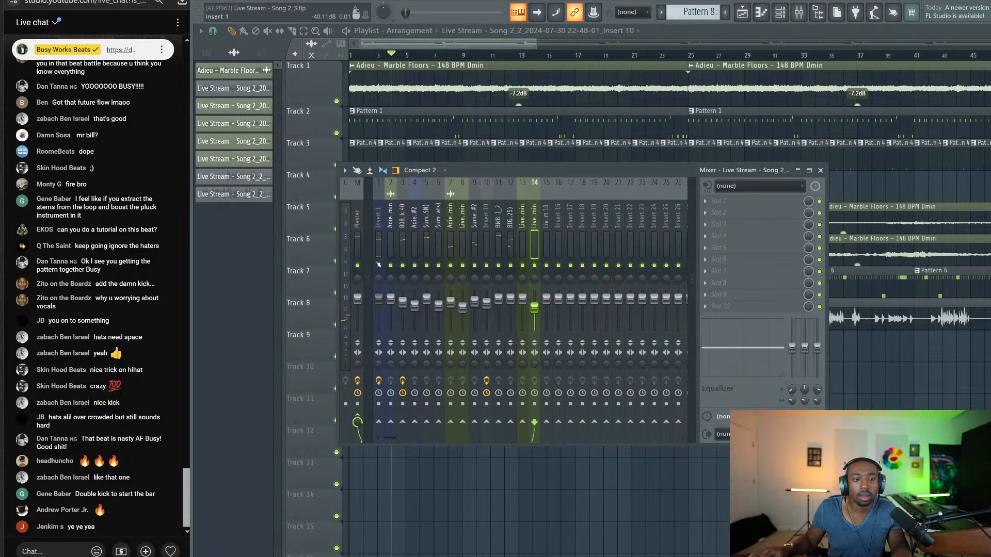
key(F9)
key(c)
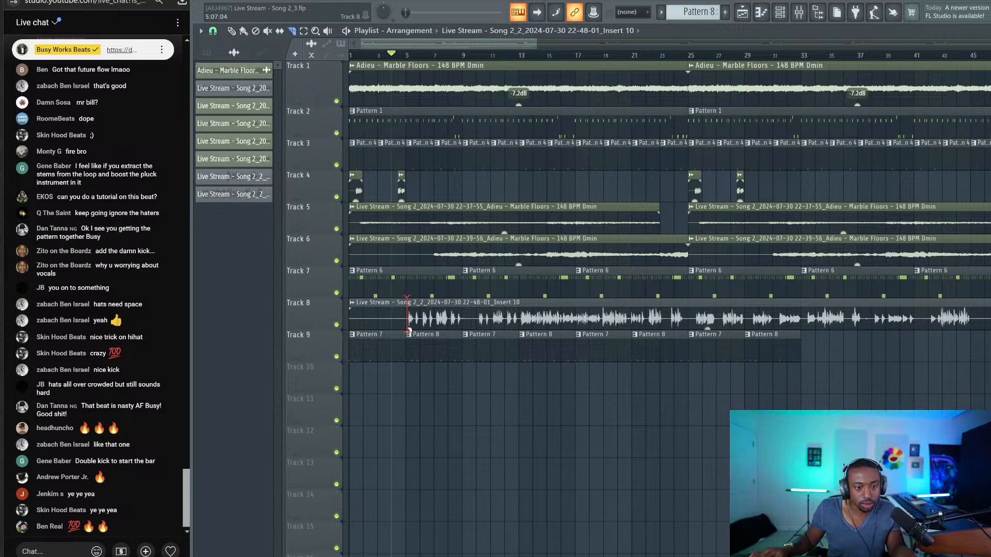
drag(408, 299, 408, 331)
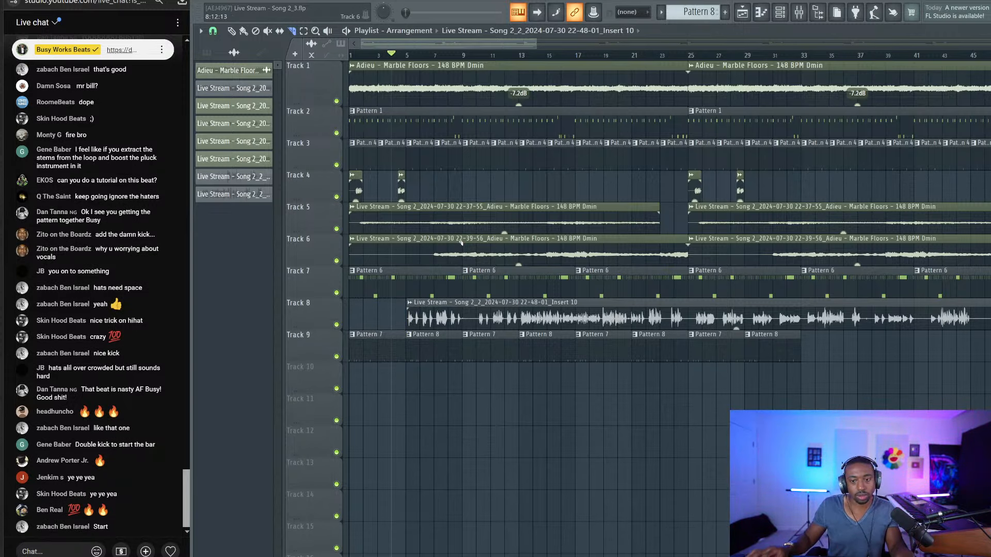
Play from bar 5 and add BWB WAVE 5 KICK hits to Pattern 8 at steps 21, 27, 31, 33, 39, 47 and 49
click(405, 55)
key(F6)
key(space)
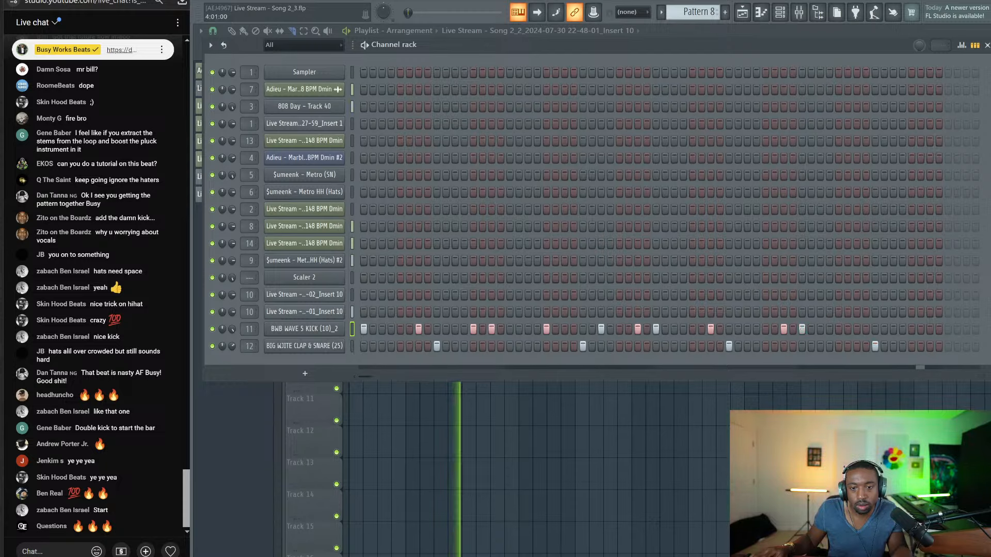
key(space)
Audition Pattern 8 in pattern mode, replace the kick at step 49 with one at step 45, and return to the playlist
click(406, 1)
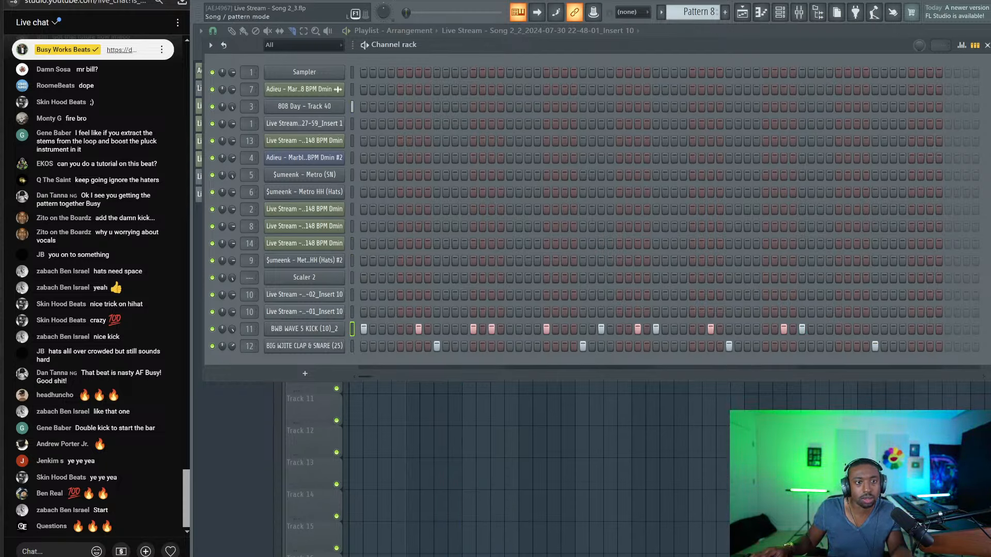
key(space)
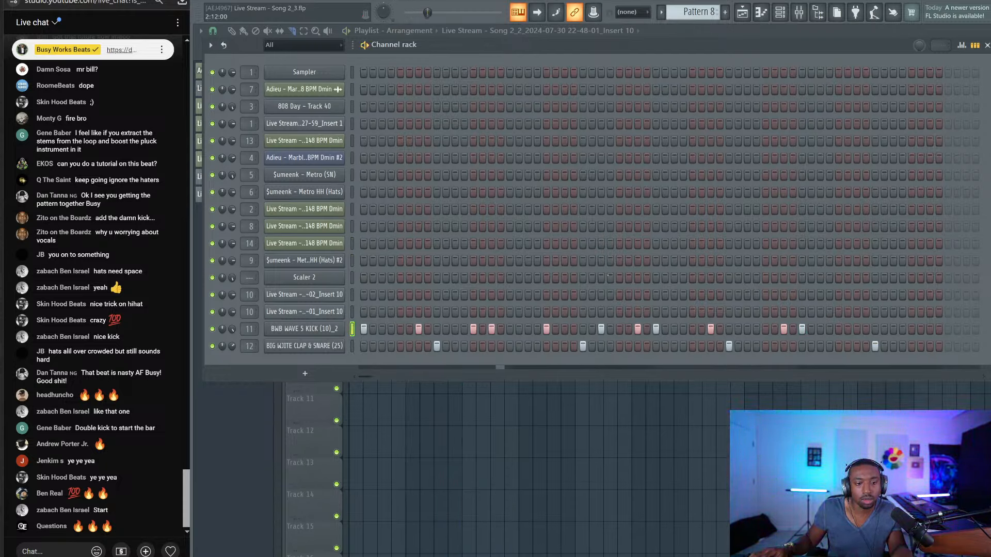
key(space)
click(407, 2)
key(F6)
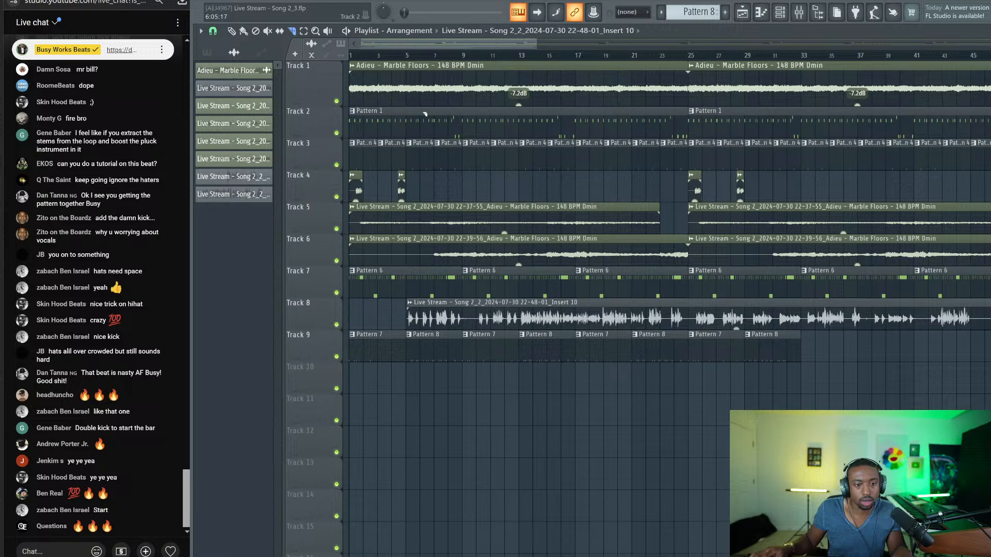
Play the song from bar 5 and add kick hits to Pattern 8 at steps 53, 55 and 57
click(407, 56)
key(space)
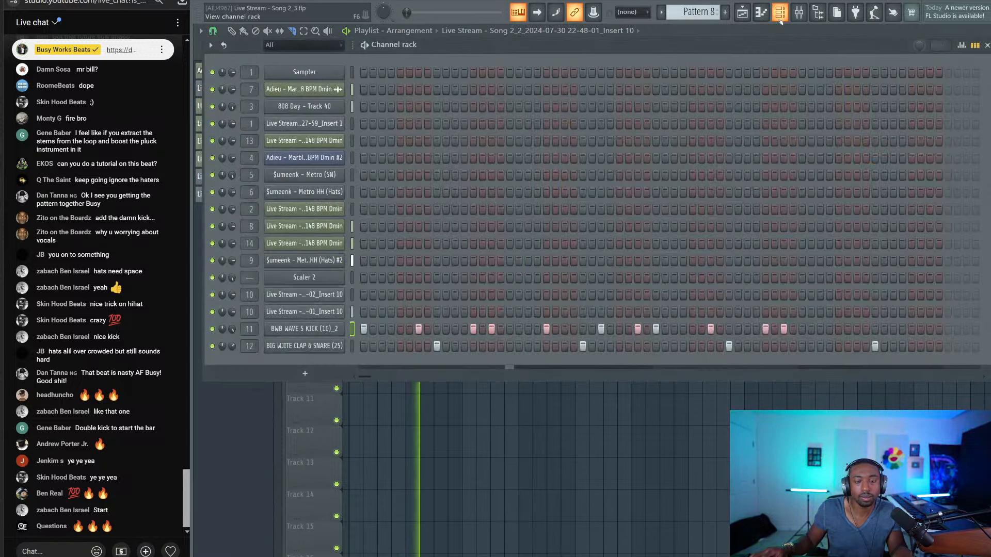
key(F6)
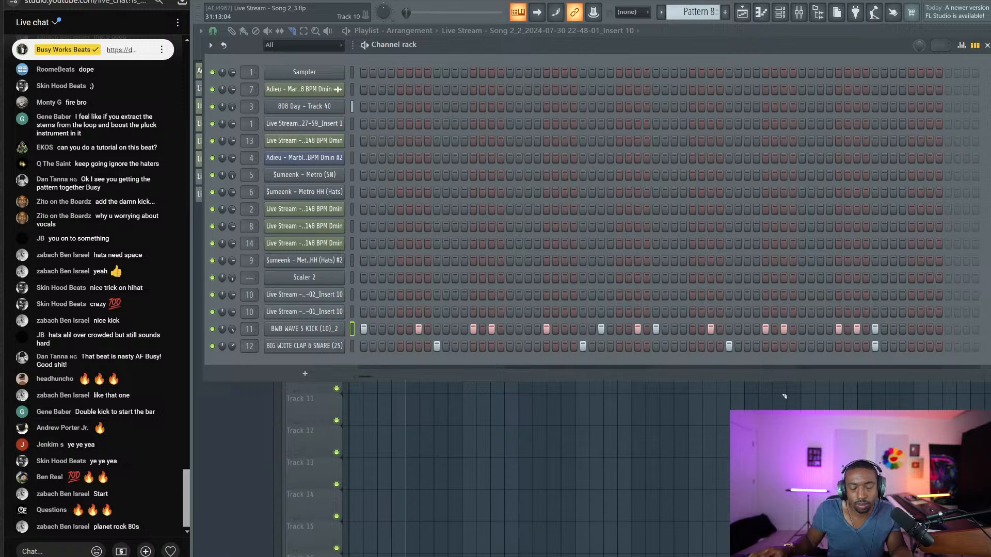
key(F6)
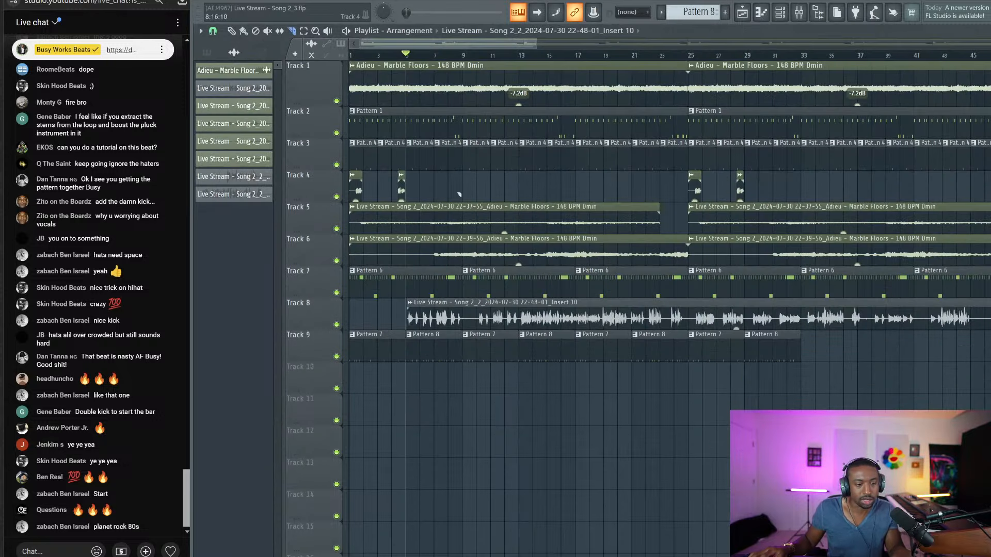
Add a kick hit at step 61 of Pattern 8 while the song plays, and close the channel rack
click(777, 16)
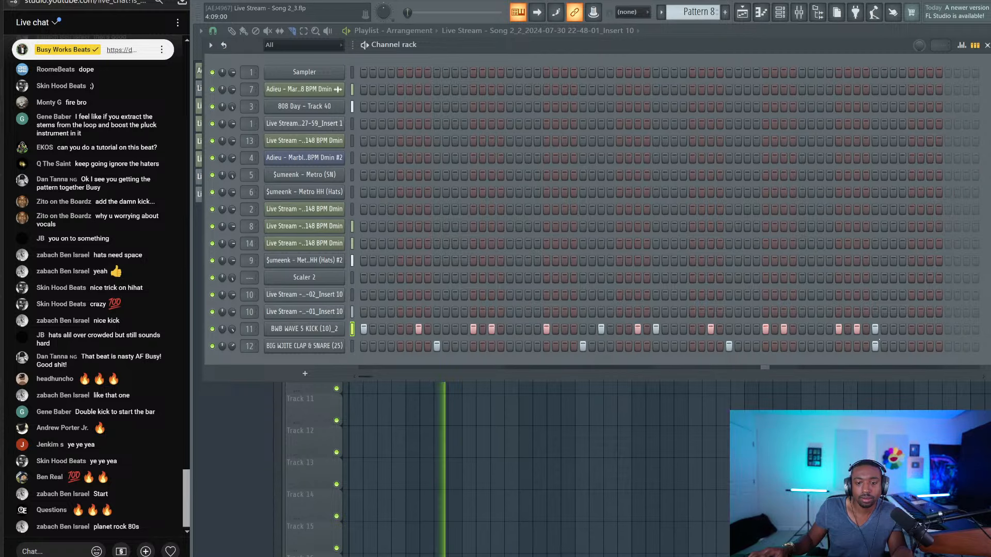
click(912, 329)
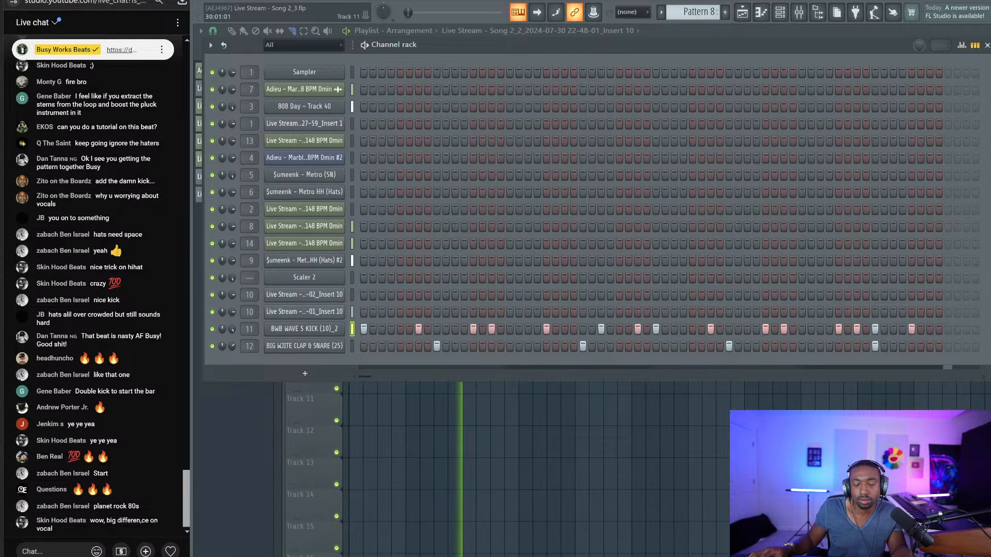
click(759, 414)
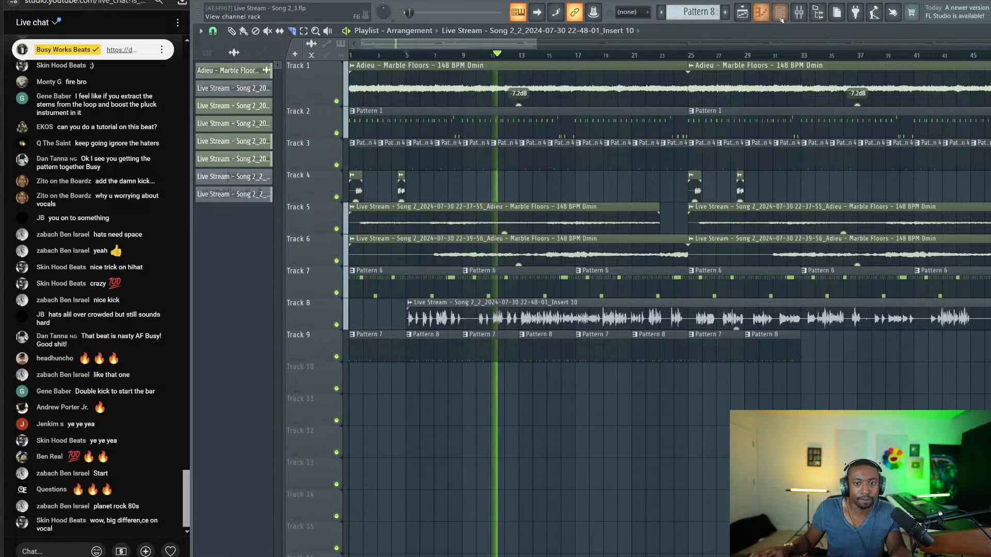
Open Auto-Tune Pro on the Insert 10 mixer track to check its settings
click(799, 12)
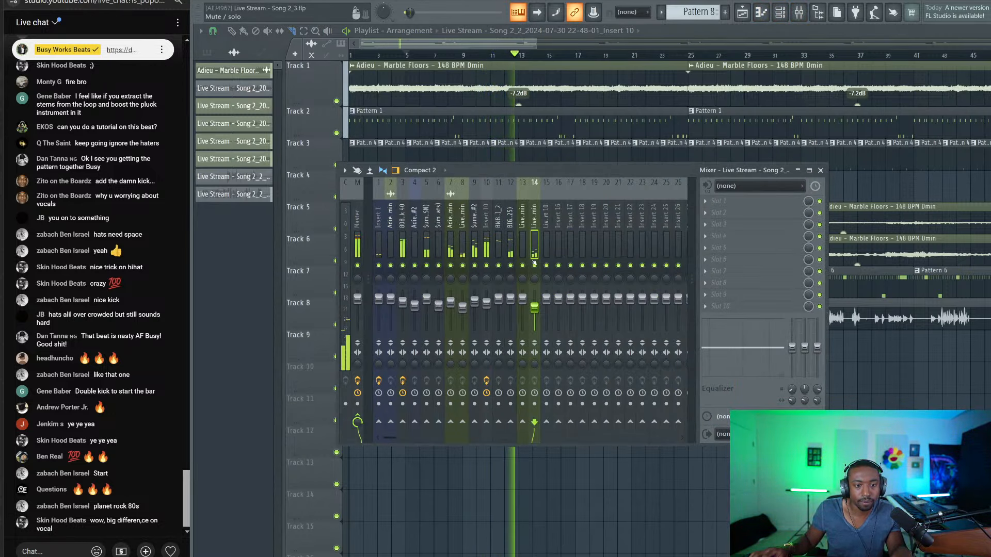
click(486, 302)
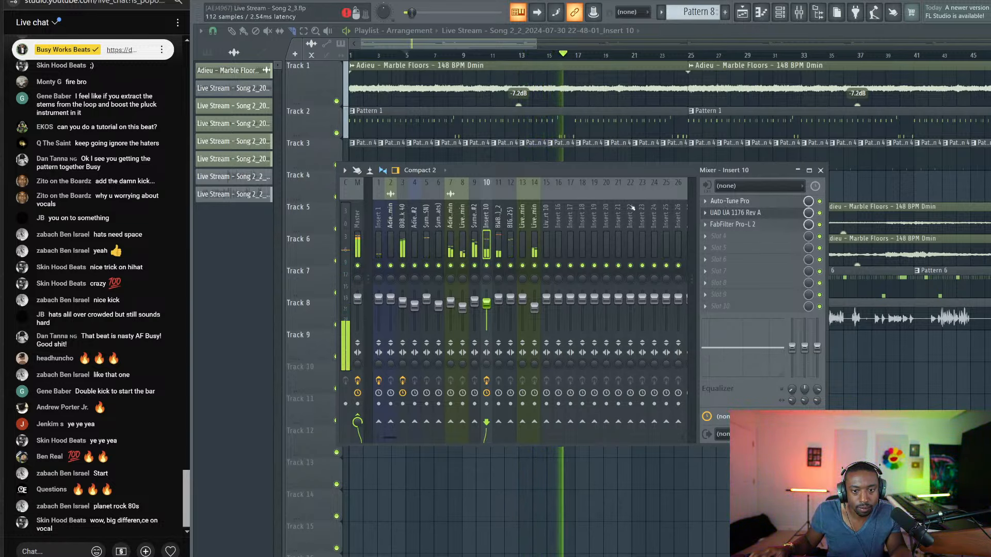
click(729, 201)
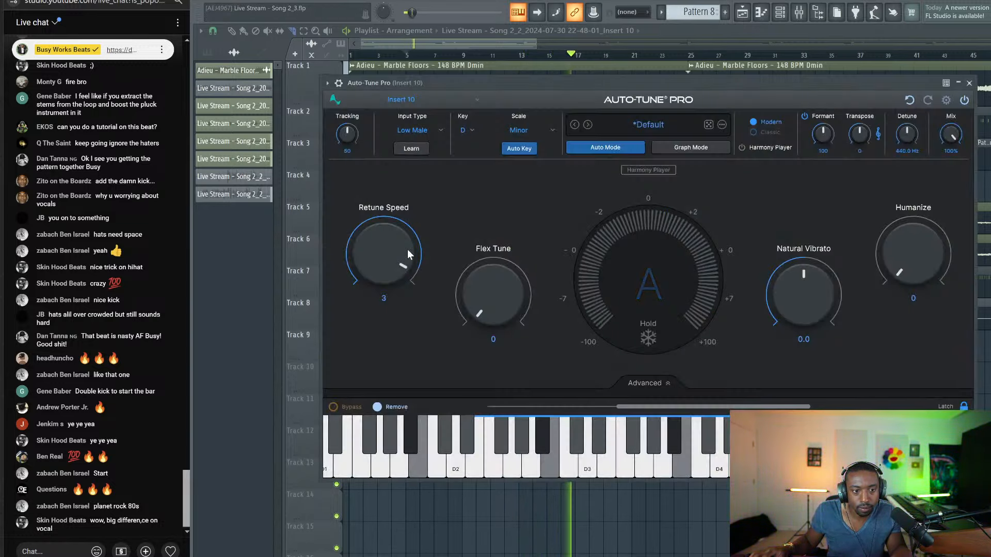
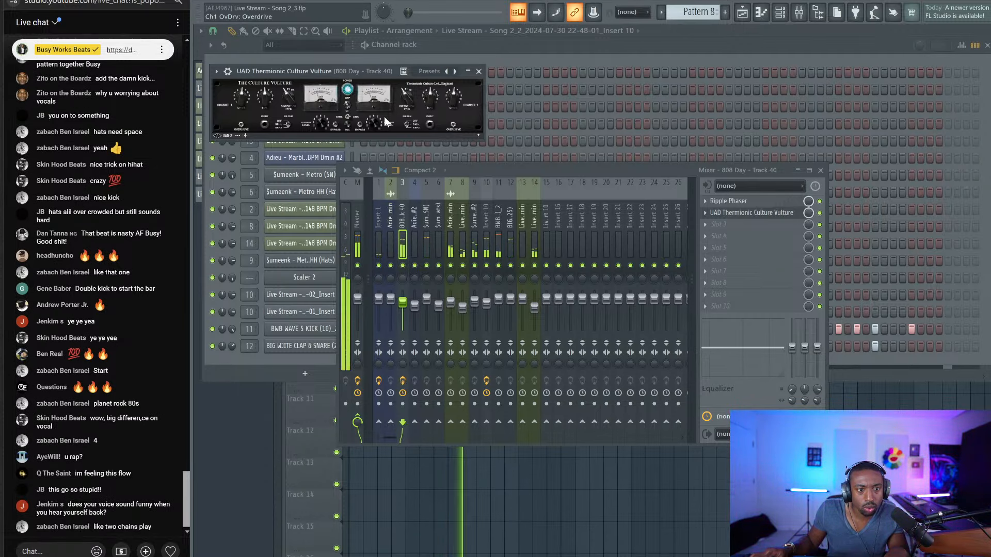
Adjust the Culture Vulture's output on the 808 track, move it above Ripple Phaser, and disable Ripple Phaser
scroll(373, 121, up, 3)
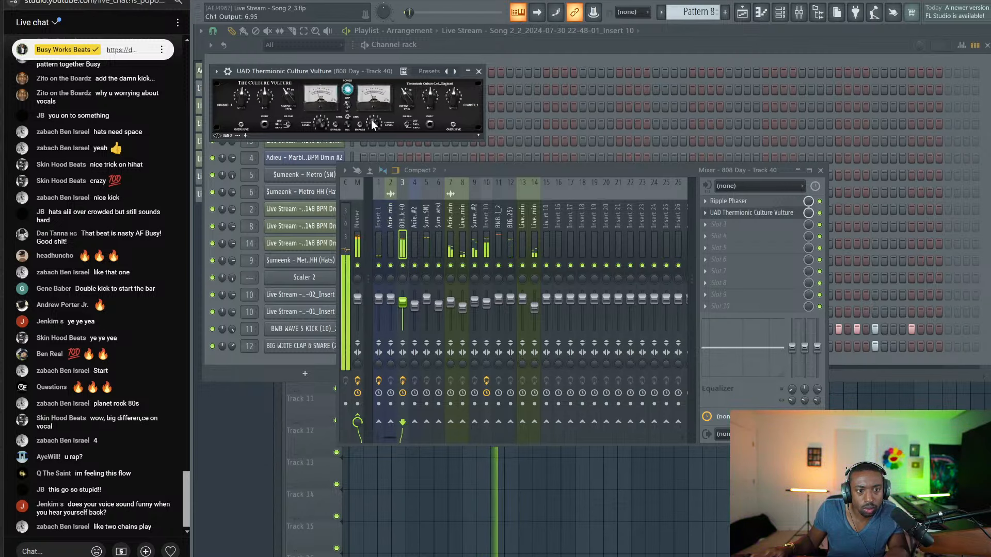
drag(370, 120, 370, 125)
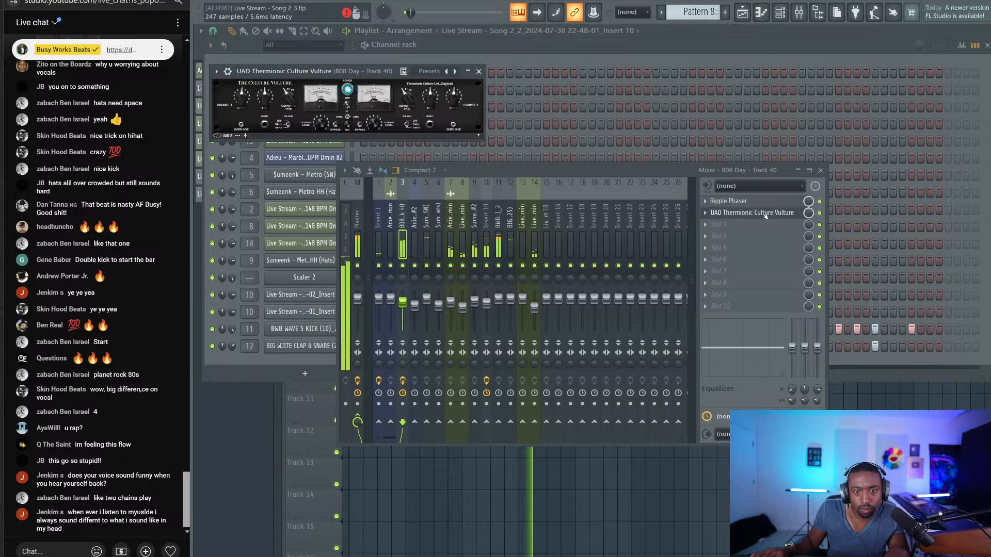
drag(765, 215, 766, 201)
click(820, 212)
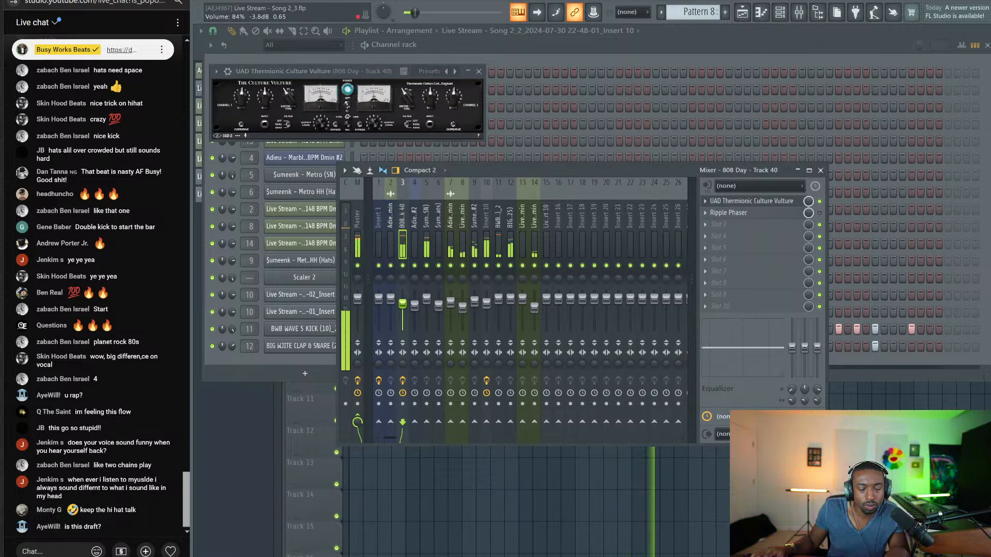
key(F12)
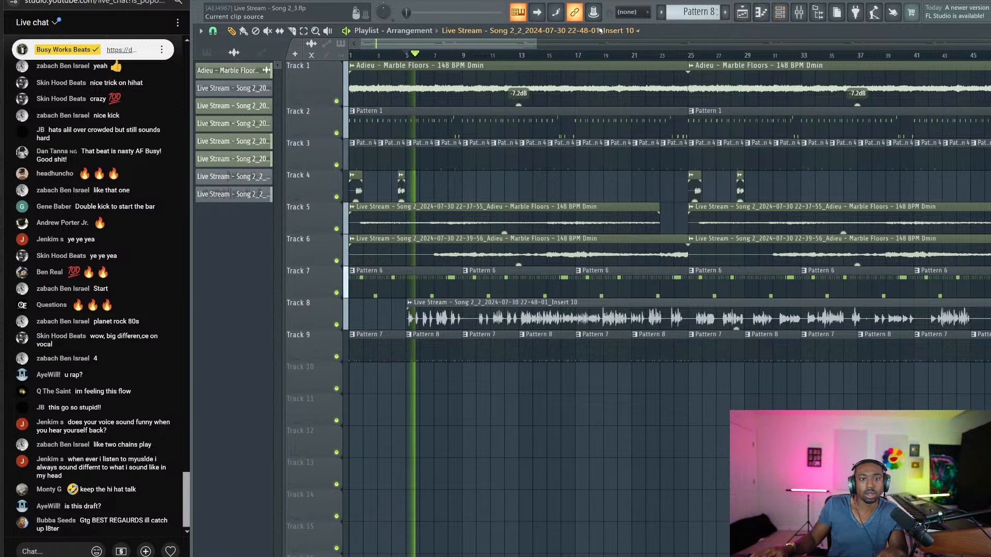
Add Fruity Delay 3 after FabFilter Pro-L 2 on Insert 10, lower its wet level, and raise its delay pan and modulation time
key(F9)
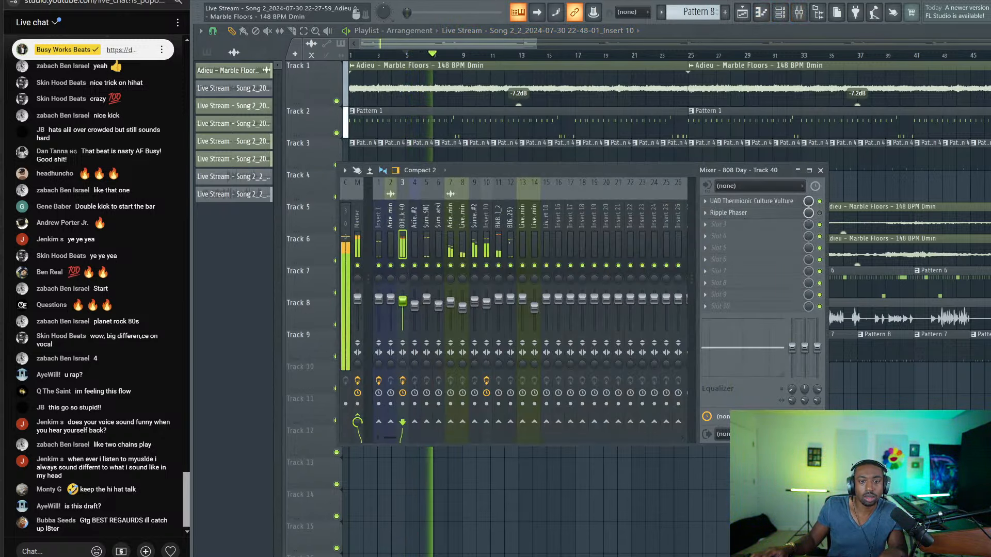
click(487, 243)
click(728, 236)
drag(621, 108, 620, 120)
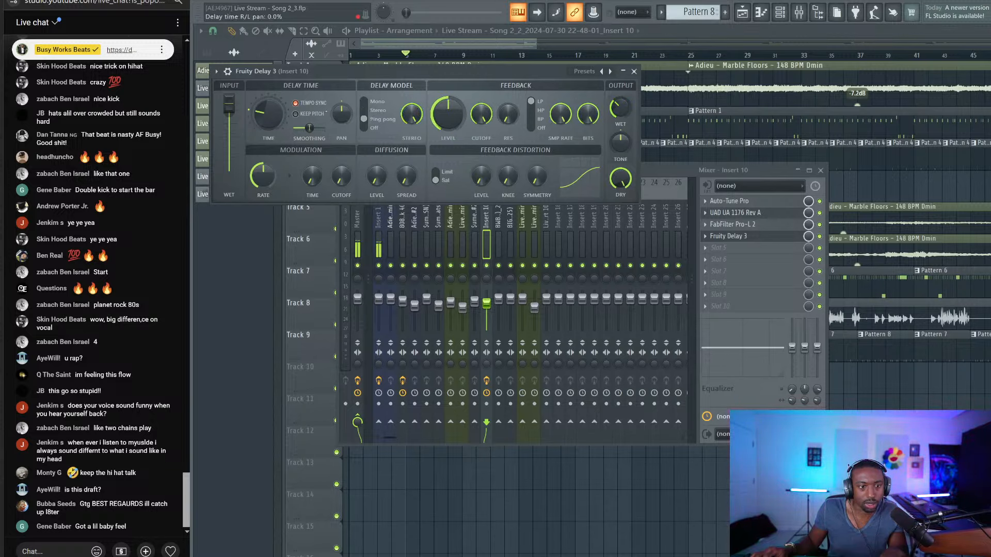
drag(341, 113, 341, 100)
drag(312, 177, 312, 166)
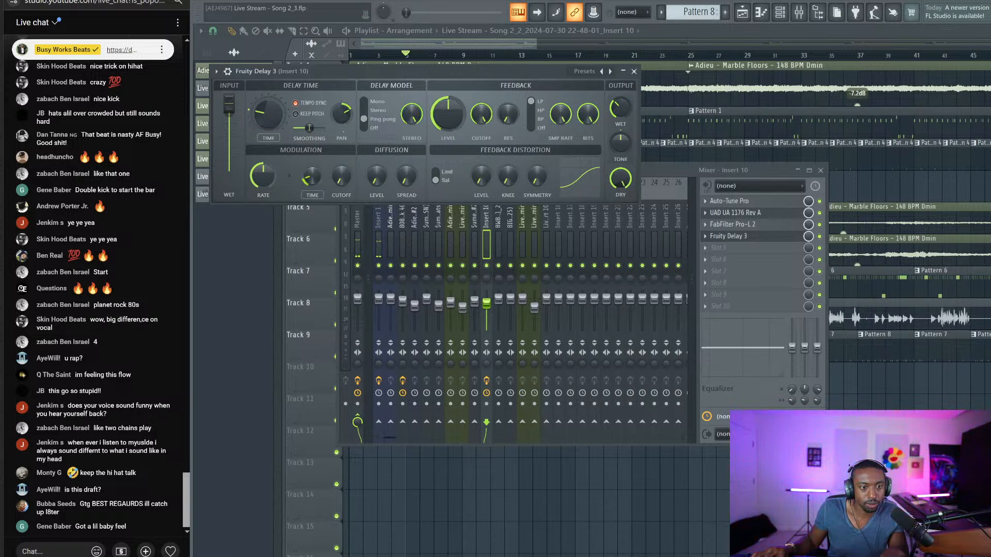
click(633, 71)
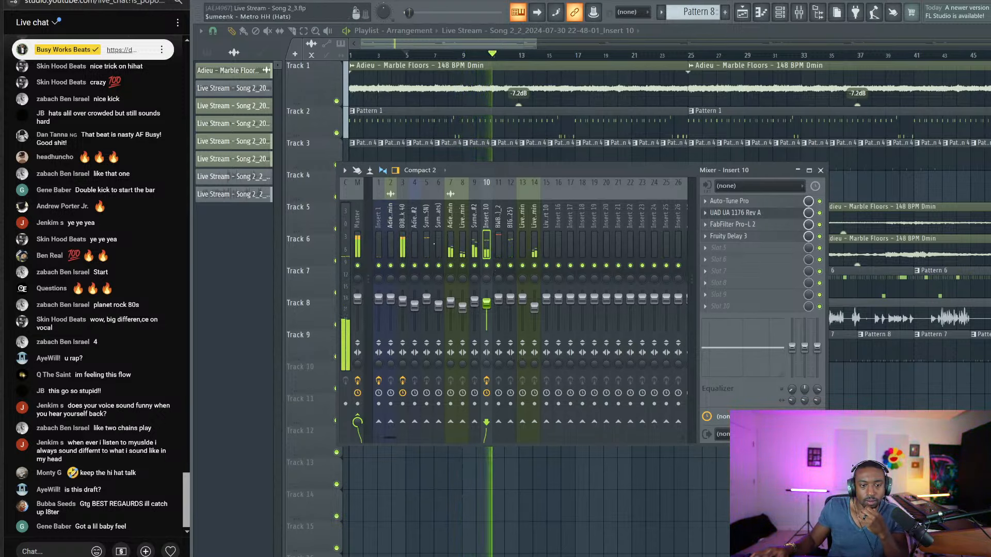
Raise mixer track 14's level and add kick hits to Pattern 7 at steps 15, 21, 27, 33, 39, 45, 47, 53 and 59
click(534, 309)
click(821, 171)
click(780, 12)
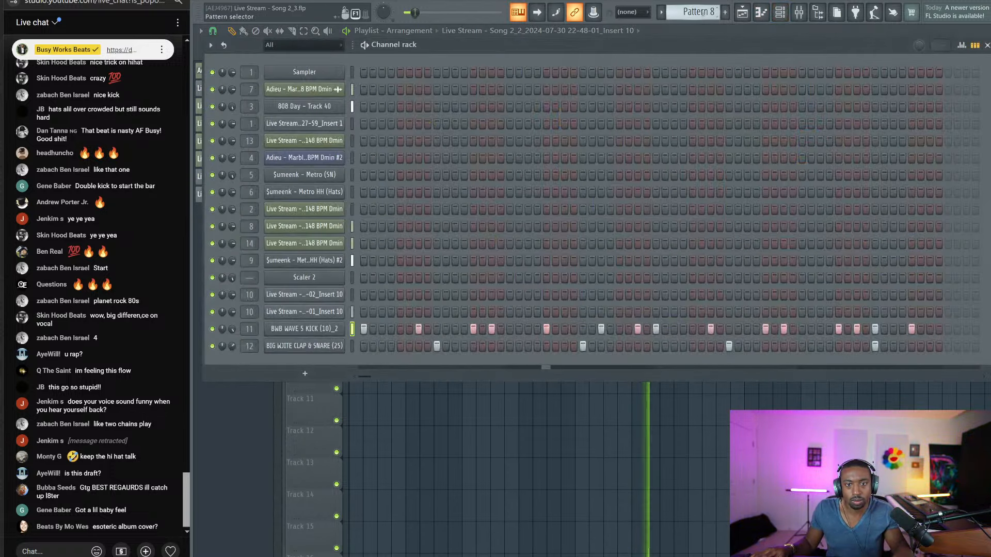
scroll(705, 11, down, 1)
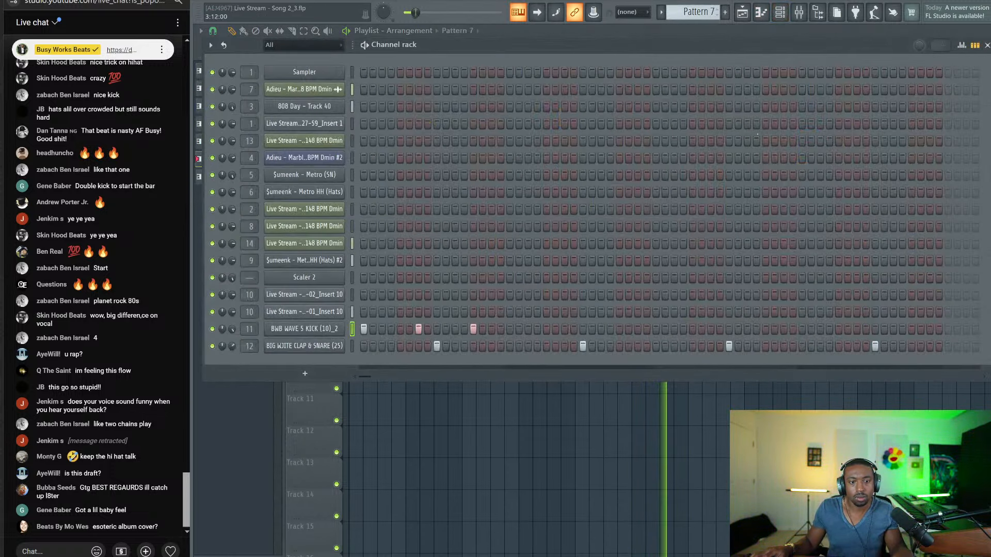
scroll(695, 11, up, 1)
scroll(694, 12, down, 1)
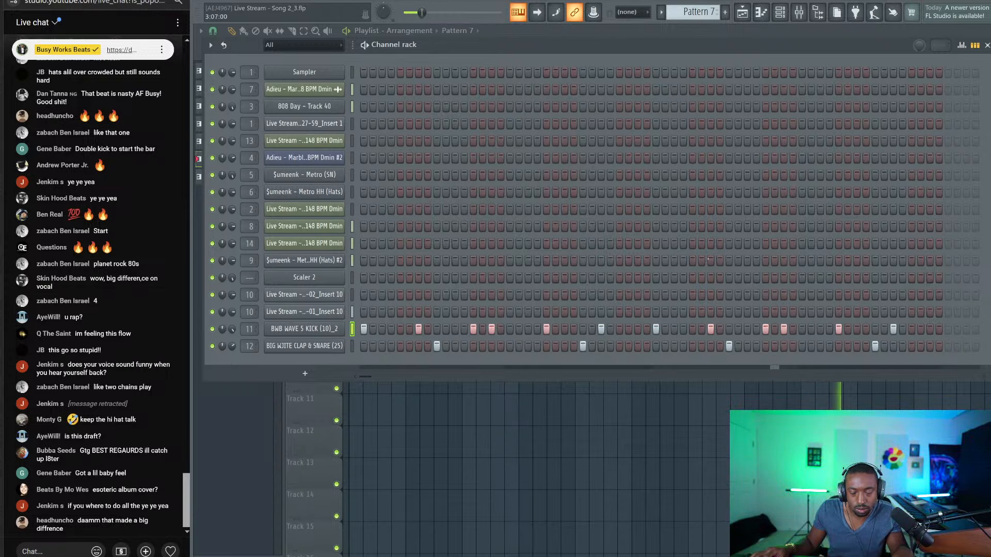
Open Pattern 1's 808 notes in the piano roll, play them, and raise the last D5 note of bar 12 to D#5
key(F6)
key(space)
double_click(382, 122)
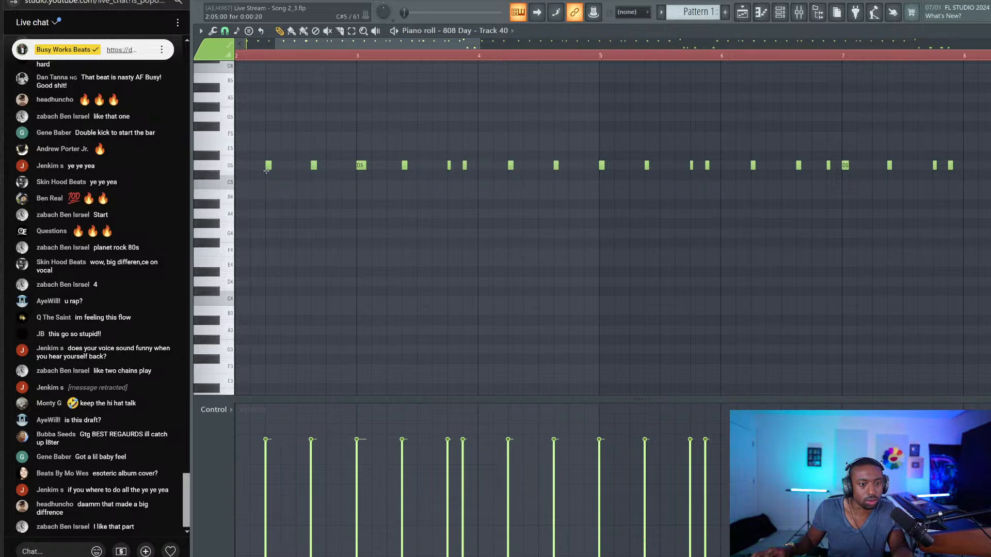
scroll(279, 175, left, 2)
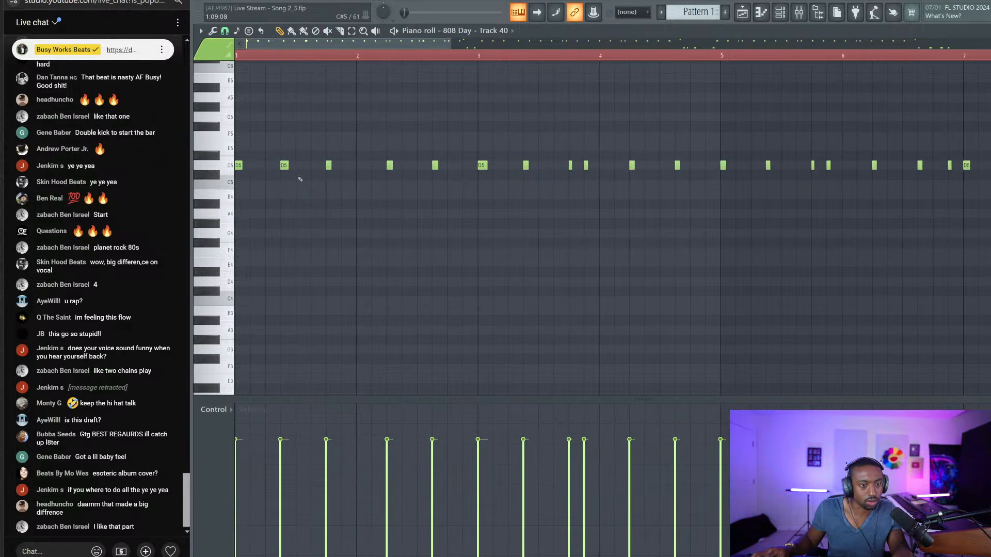
key(space)
scroll(359, 58, down, 3)
scroll(359, 58, down, 1)
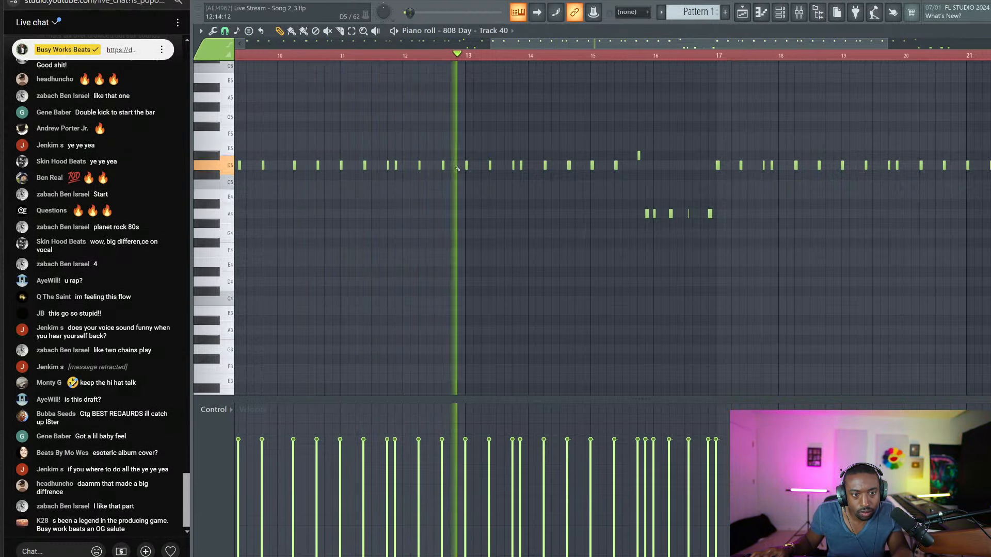
drag(437, 160, 451, 170)
key(shift+Up)
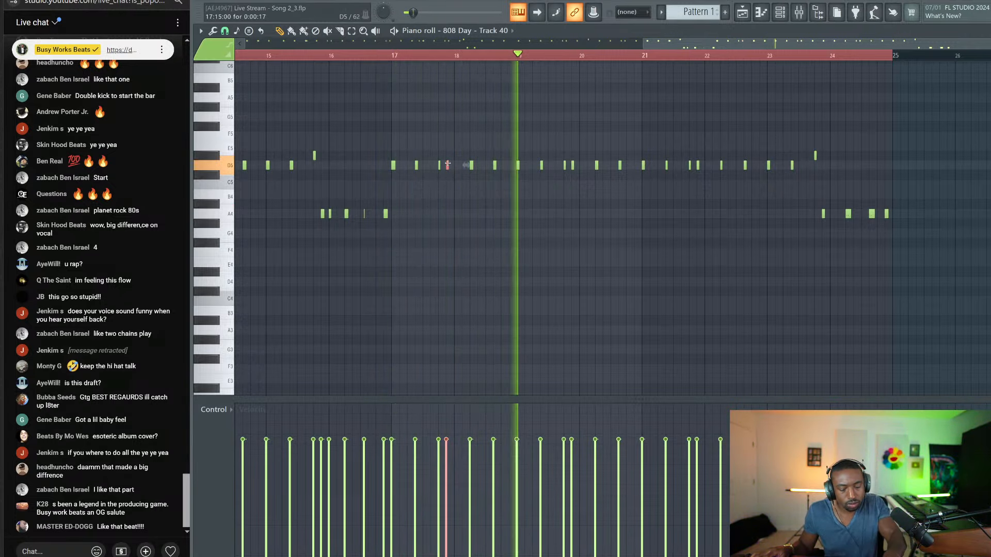
Raise the 808's D5 notes late in bar 17 and at the start of bars 21 and 23 to D#5
drag(447, 164, 447, 155)
drag(643, 165, 643, 156)
drag(768, 165, 769, 155)
key(space)
Replay the 808 pattern with its D#5 notes selected, and raise the BIG WJITE CLAP & SNARE track's level in the mixer
scroll(437, 131, left, 5)
key(space)
scroll(437, 131, down, 6)
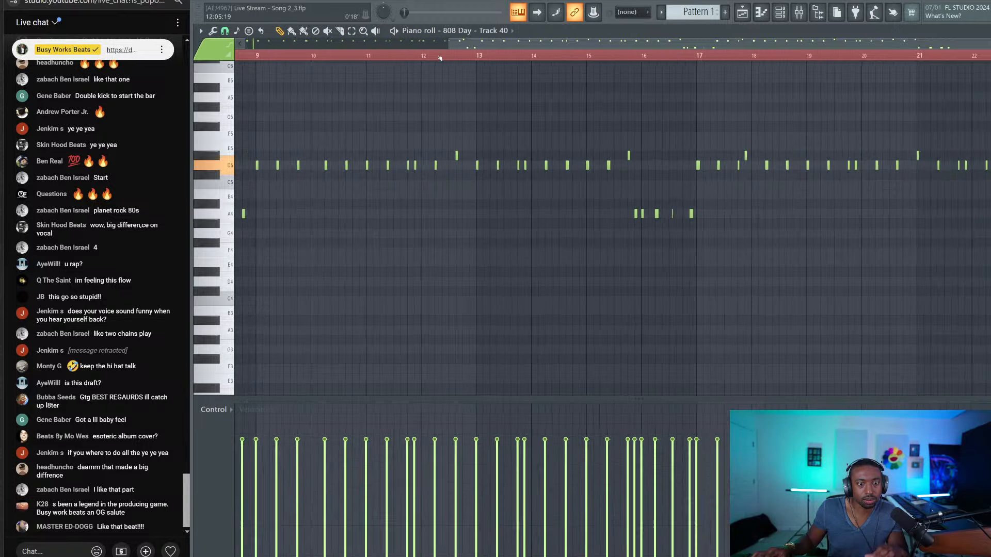
drag(452, 131, 940, 156)
key(F9)
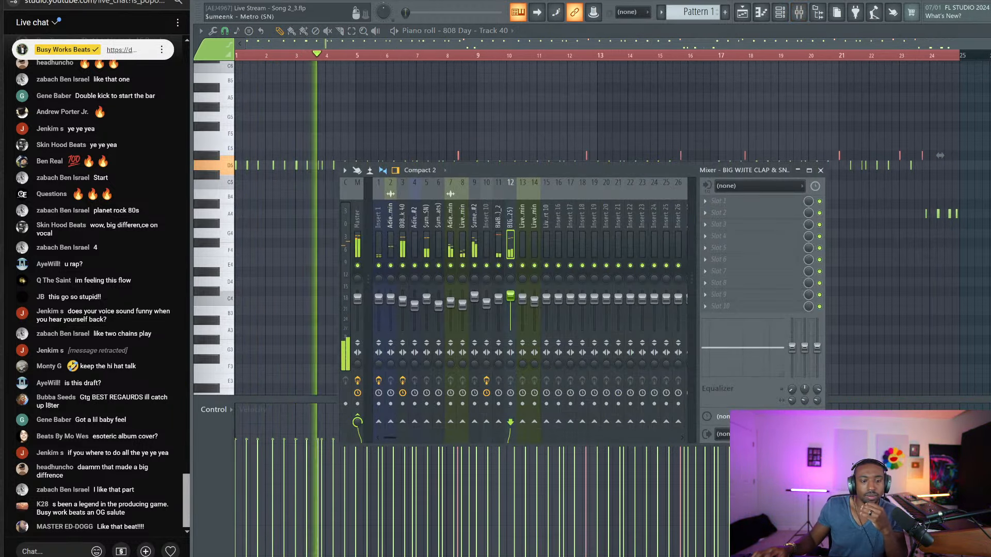
key(F9)
Raise the 808's D5 notes late in bars 19 and 21 to D#5 and save the project
ctrl+click(805, 165)
key(shift+Up)
ctrl+click(865, 165)
key(shift+Up)
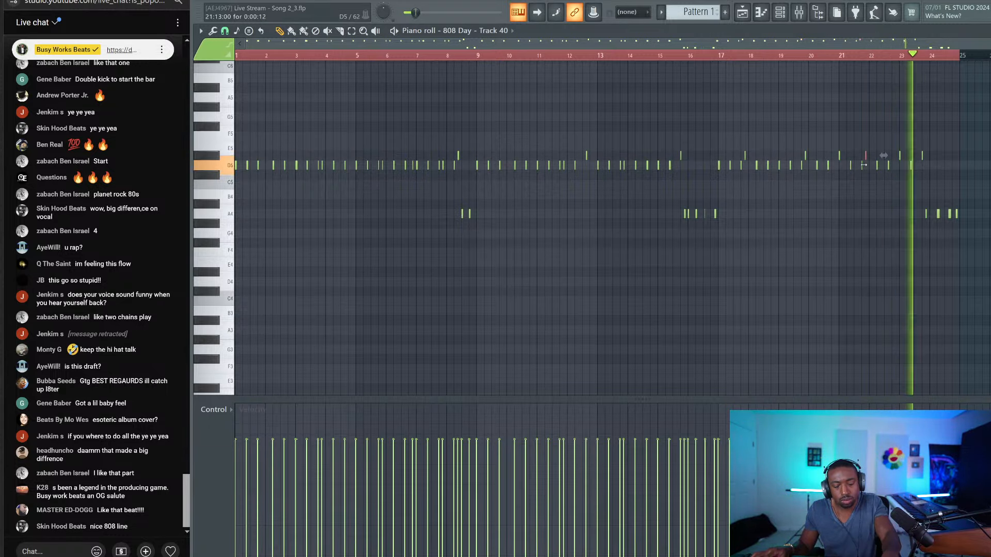
ctrl+click(889, 217)
key(ctrl+s)
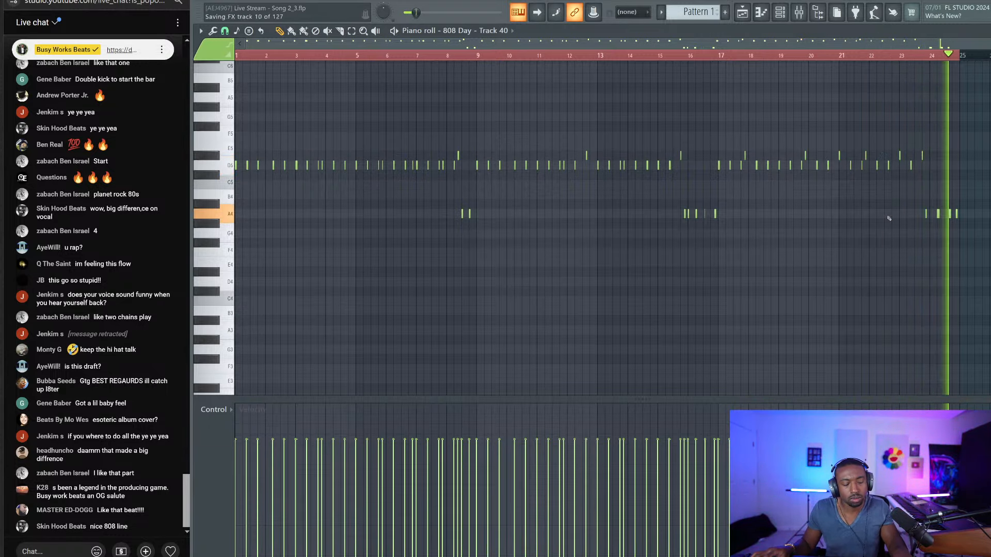
Raise the 808's D5 notes late in bars 3, 7 and 11 to D#5 during playback
drag(322, 165, 322, 155)
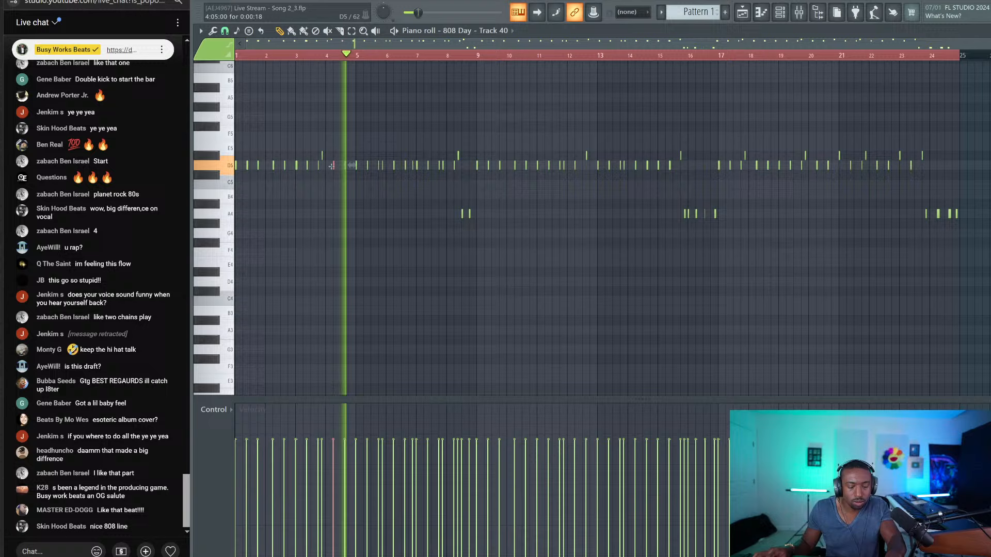
click(384, 165)
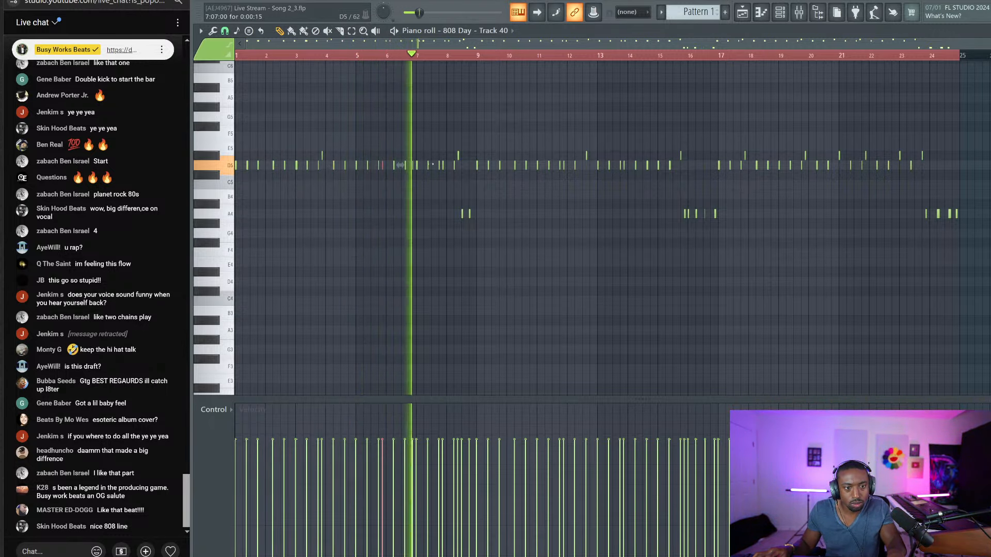
click(443, 155)
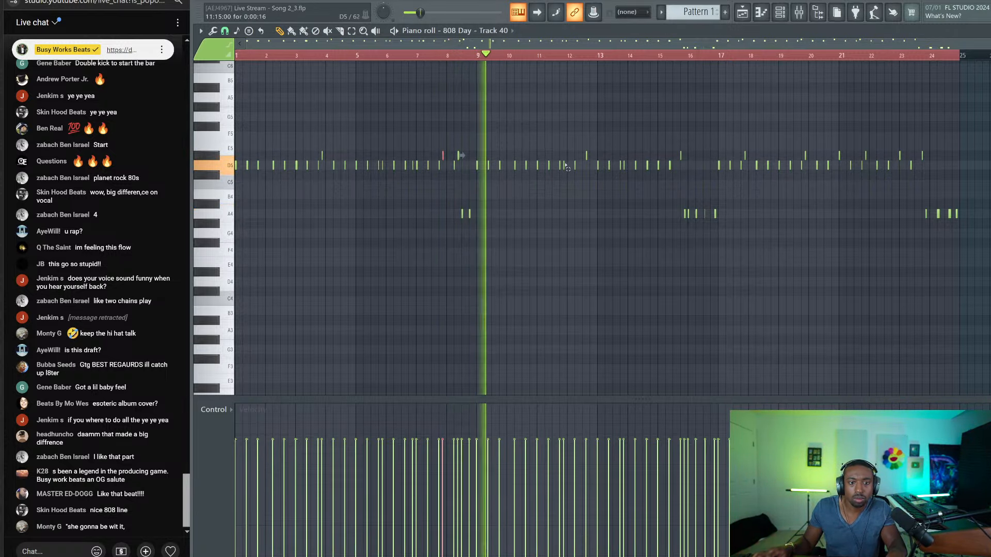
drag(566, 176, 562, 155)
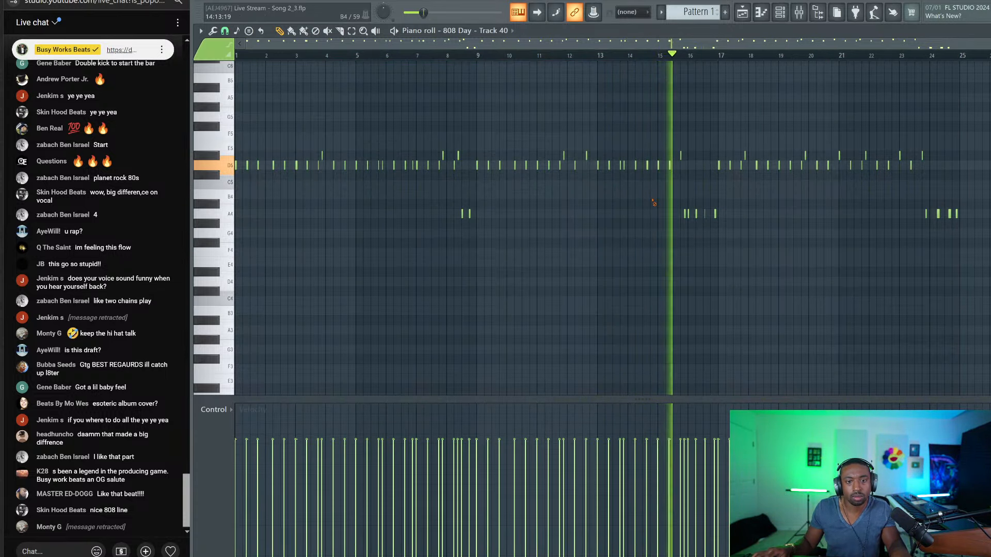
Return to the playlist, stop playback, and mute the vocal recording on Track 8
key(F5)
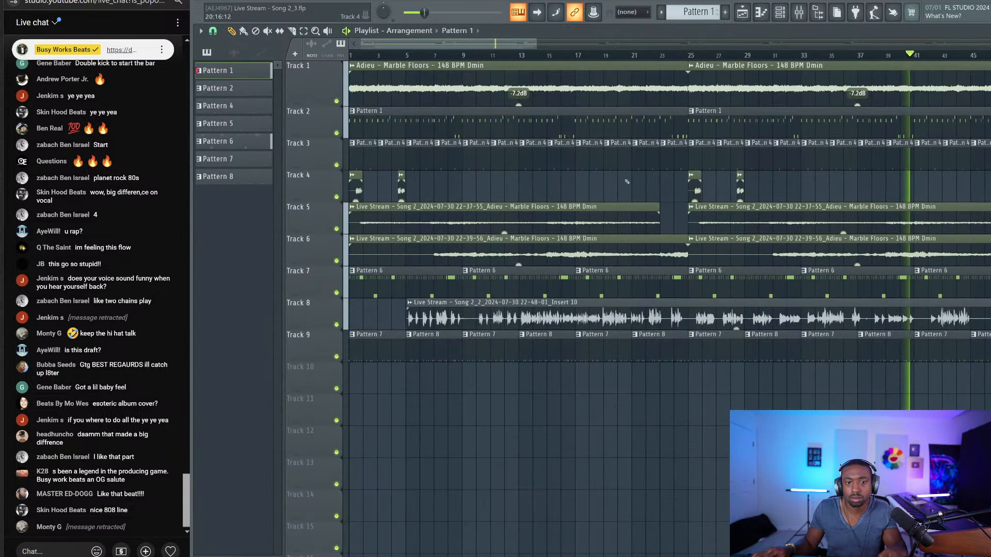
scroll(610, 154, down, 4)
key(space)
click(337, 324)
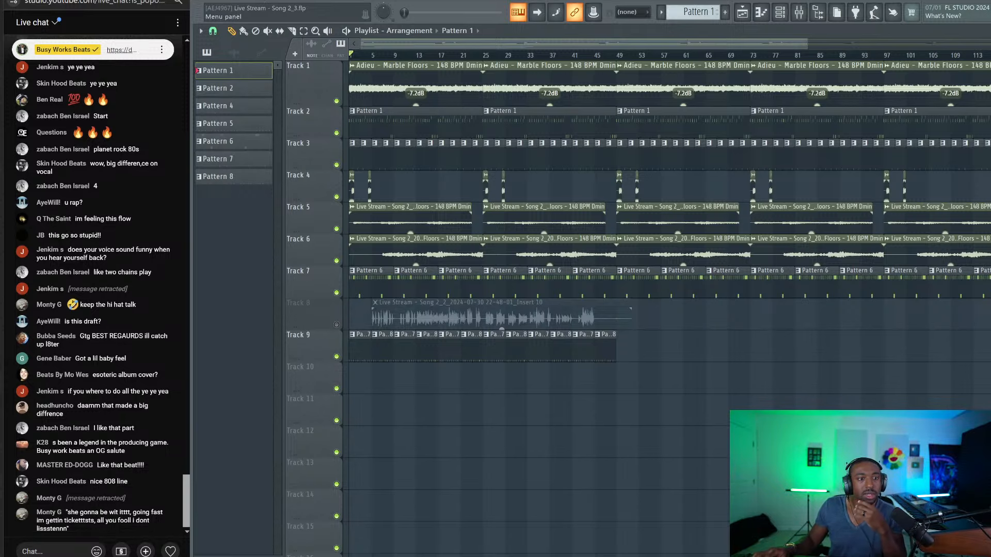
Create a new empty project and show its mixer
click(212, 1)
key(Escape)
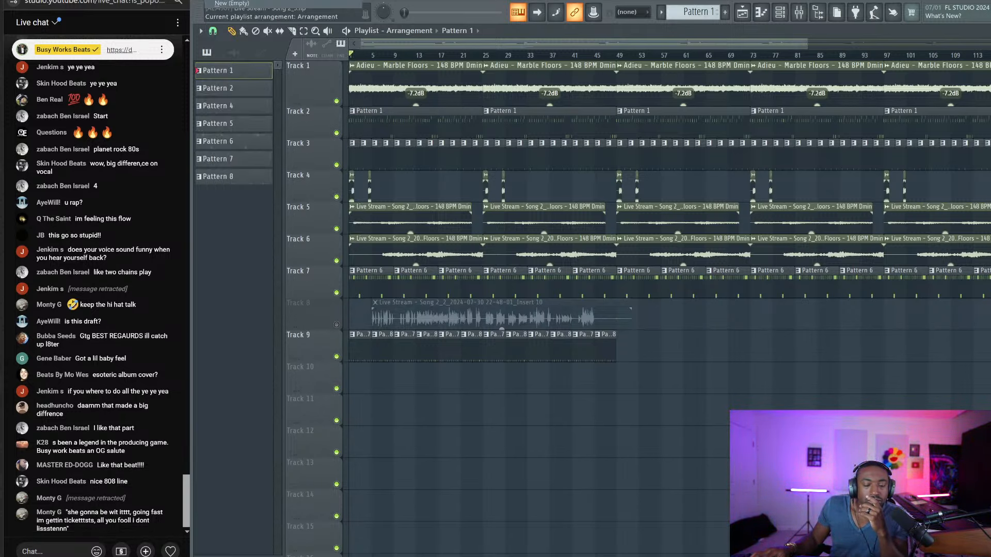
click(799, 12)
click(729, 141)
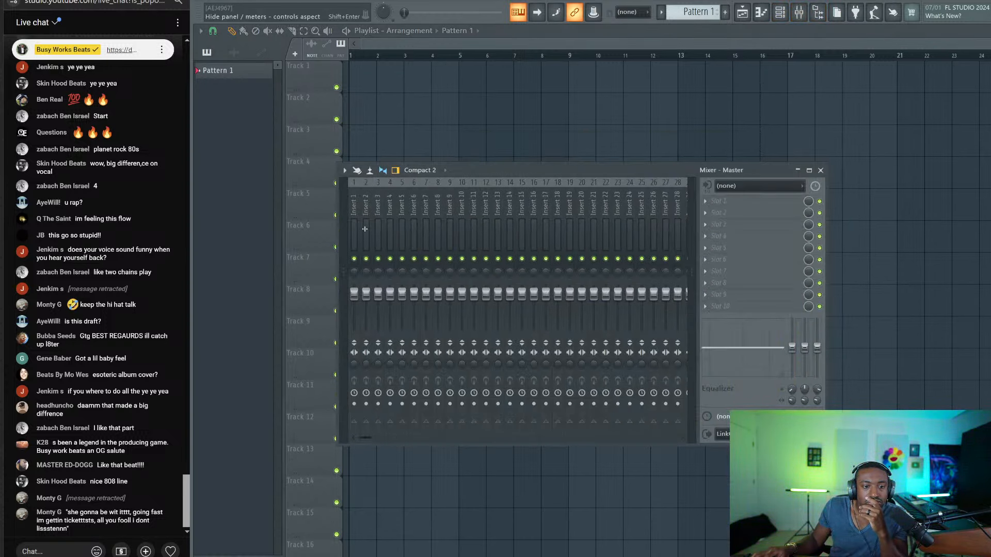
Set the audio input of mixer track Insert 1 to LinkIn1 and route ASIO driver input 1 to the host input mix
click(375, 217)
click(759, 186)
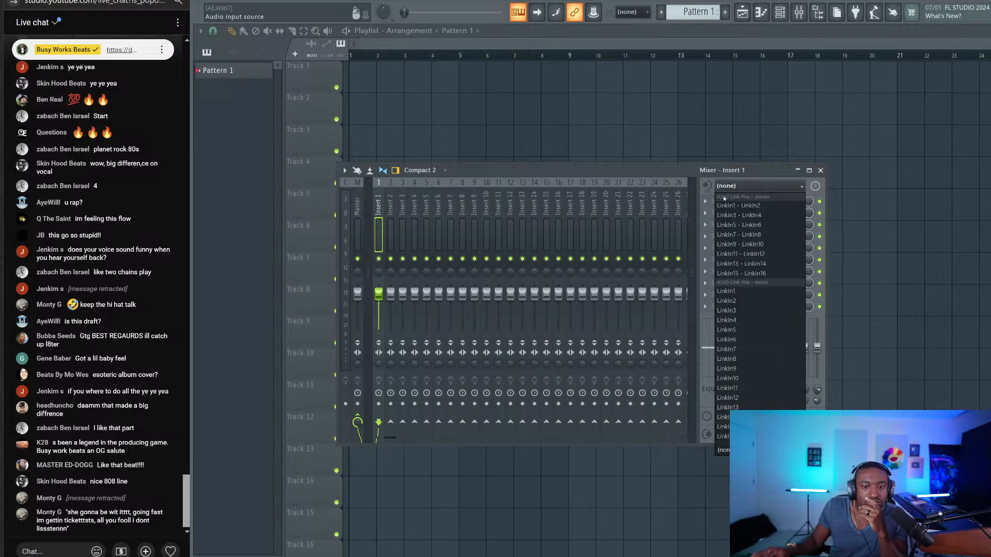
click(728, 291)
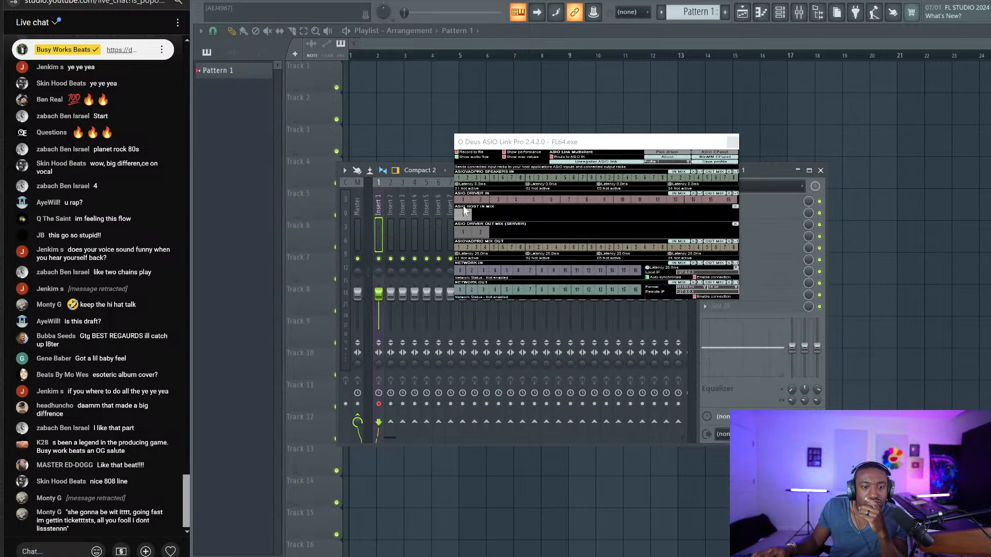
drag(463, 201, 464, 213)
click(733, 142)
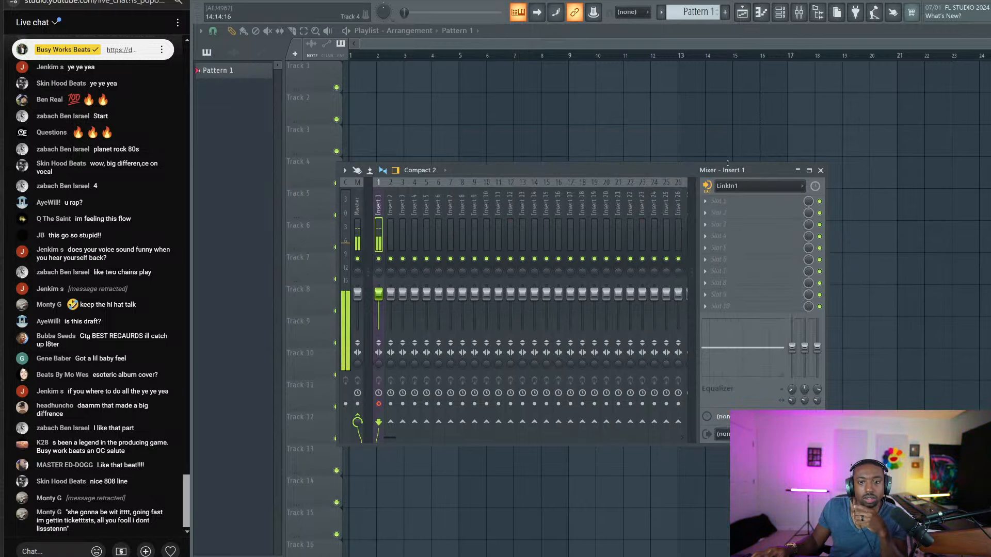
Load FabFilter Pro-G in the first effect slot of Insert 1, change its gate style, and close its window
click(705, 202)
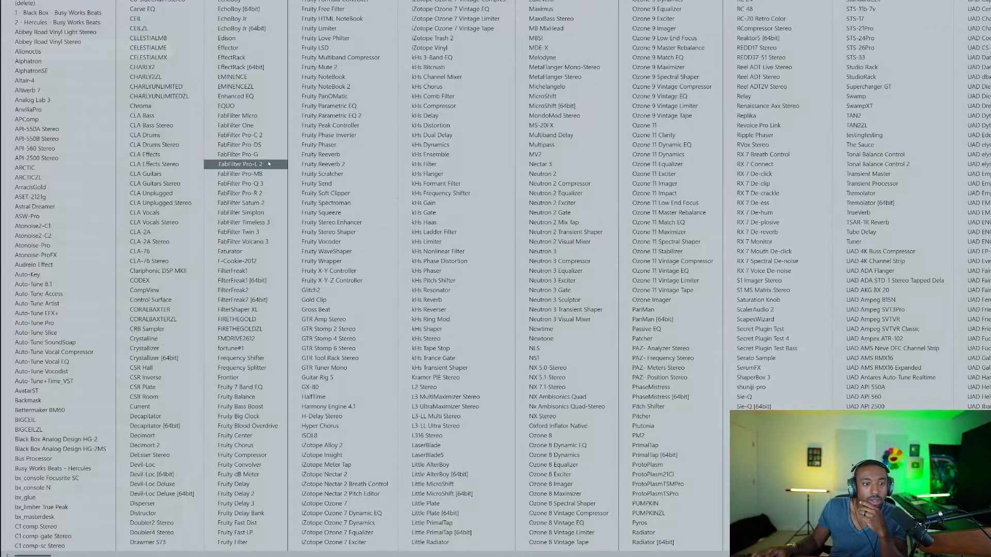
click(237, 155)
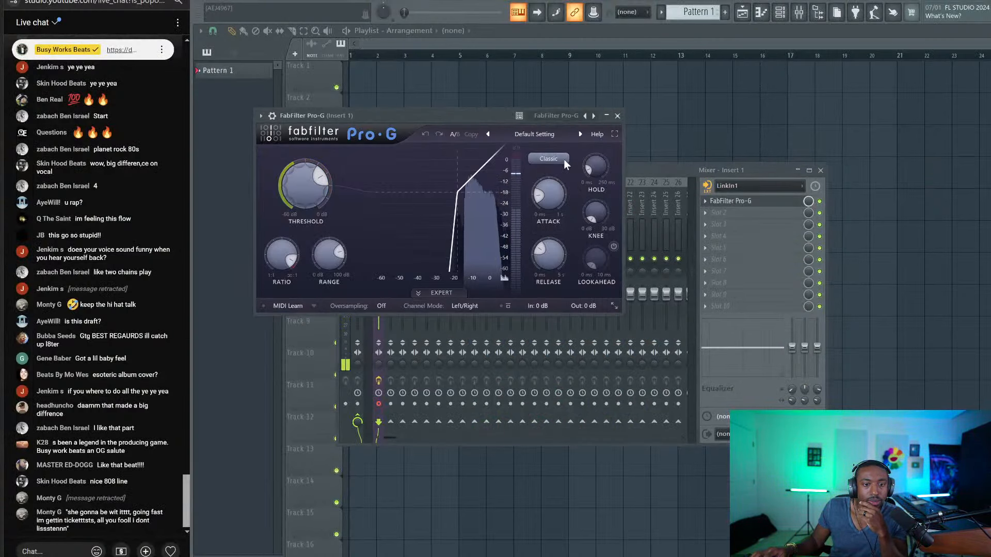
click(563, 159)
click(555, 193)
click(618, 116)
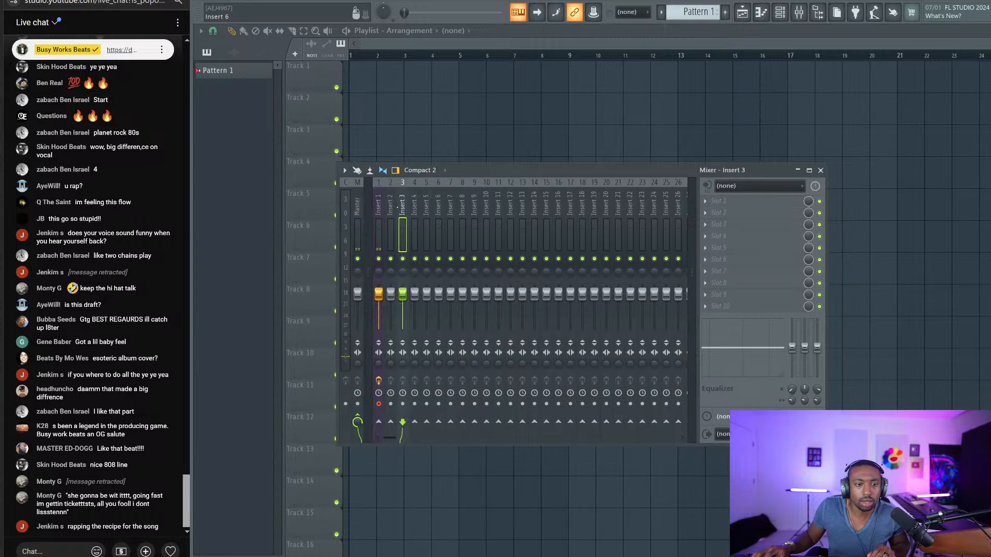
Set the audio input of mixer track Insert 2 to LinkIn5 - LinkIn6 and close the ASIO Link Pro window
click(391, 310)
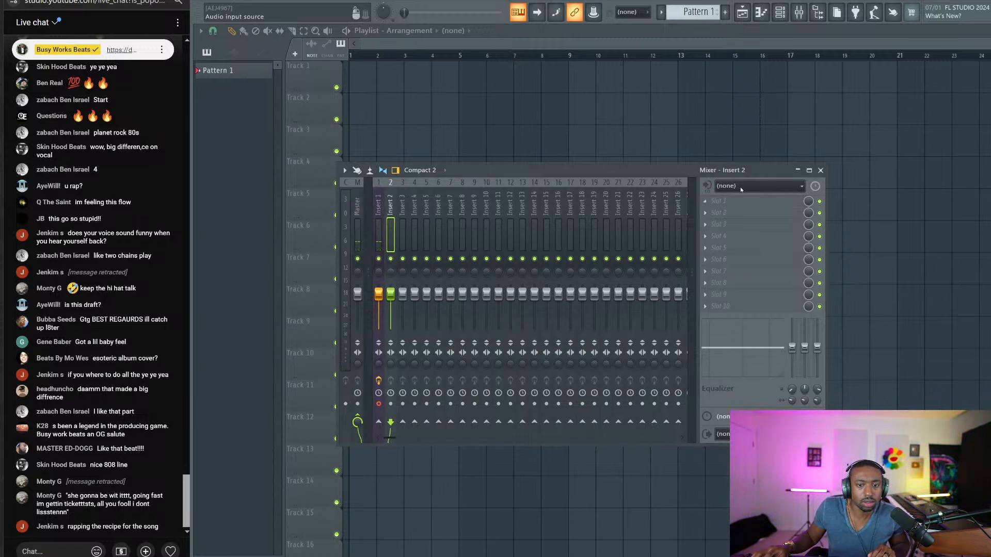
click(740, 186)
click(742, 228)
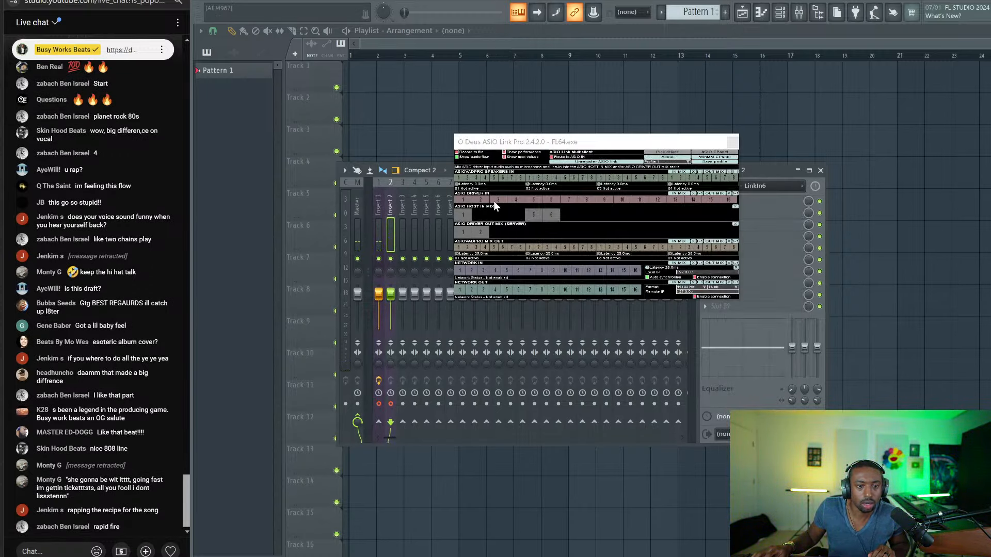
click(732, 142)
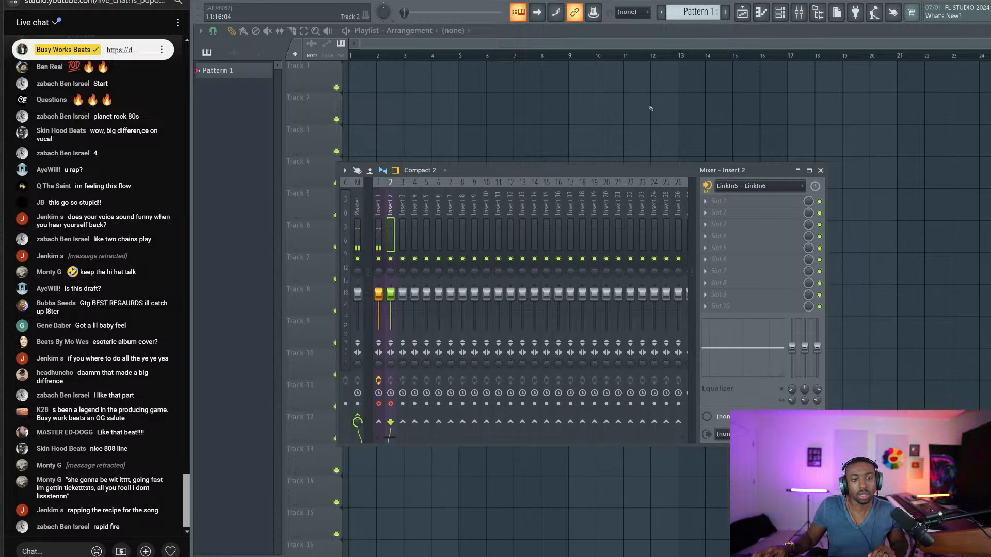
Save the project under the name Live Stream - Song 3 in a new folder of the same name
click(211, 1)
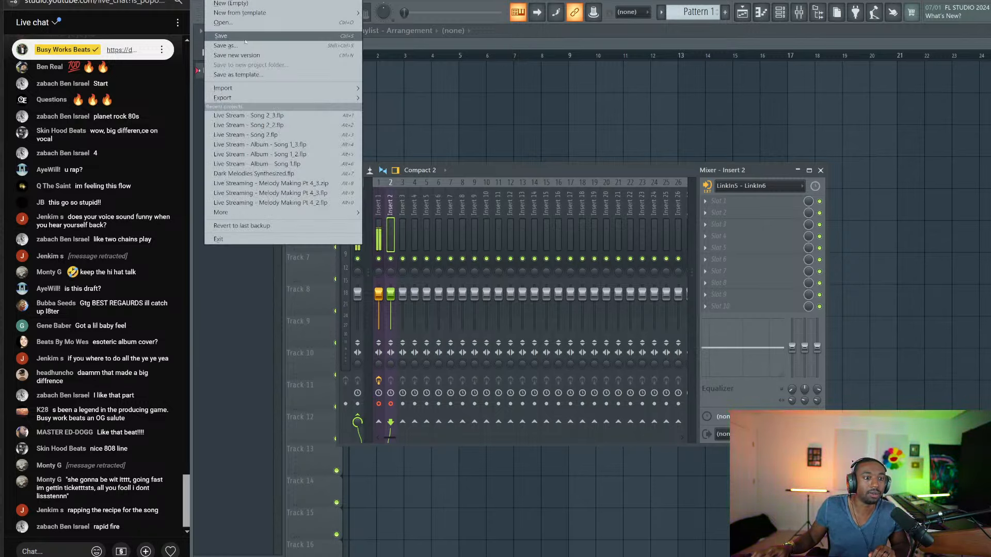
click(227, 46)
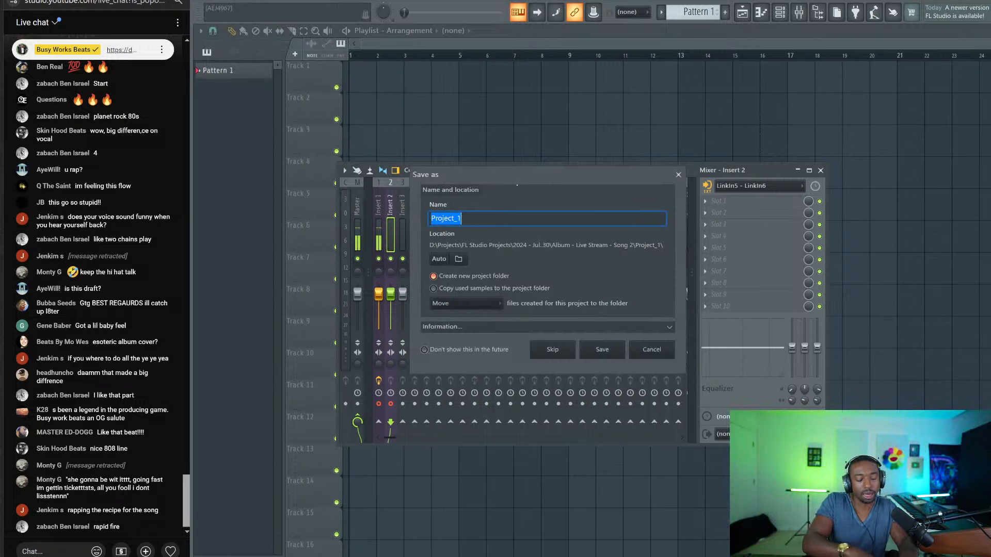
text(Live Stream - Song 3)
click(458, 259)
click(480, 210)
text(Live Stream - Song 3)
key(Return)
key(Return)
click(900, 468)
click(596, 347)
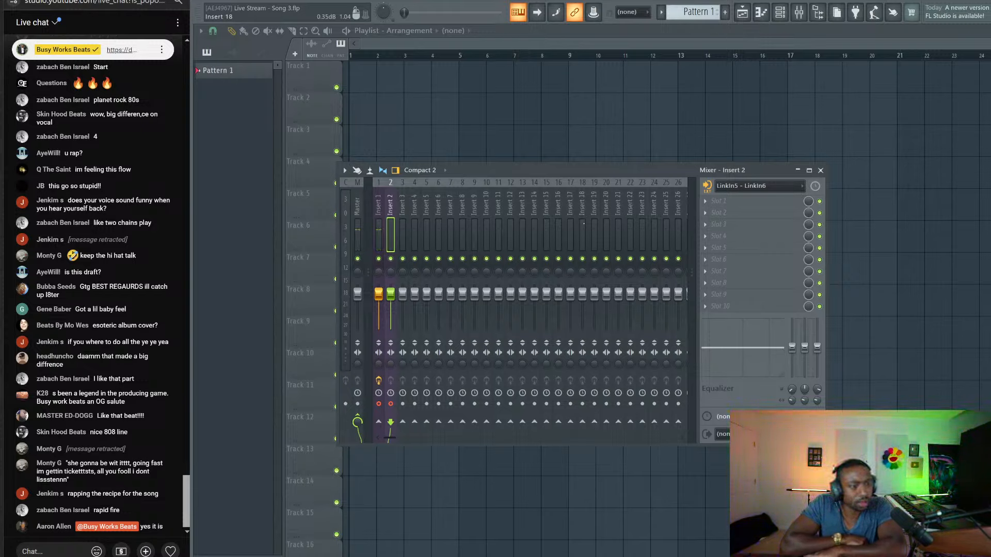
Show the browser and look through the Classic Samples folder in Friend Sounds > Song Samples
click(826, 13)
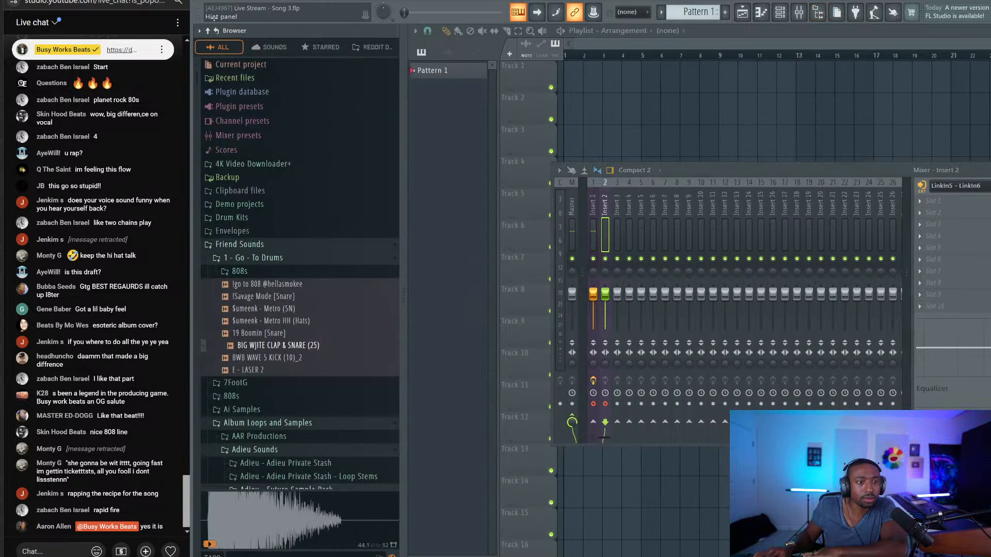
click(267, 244)
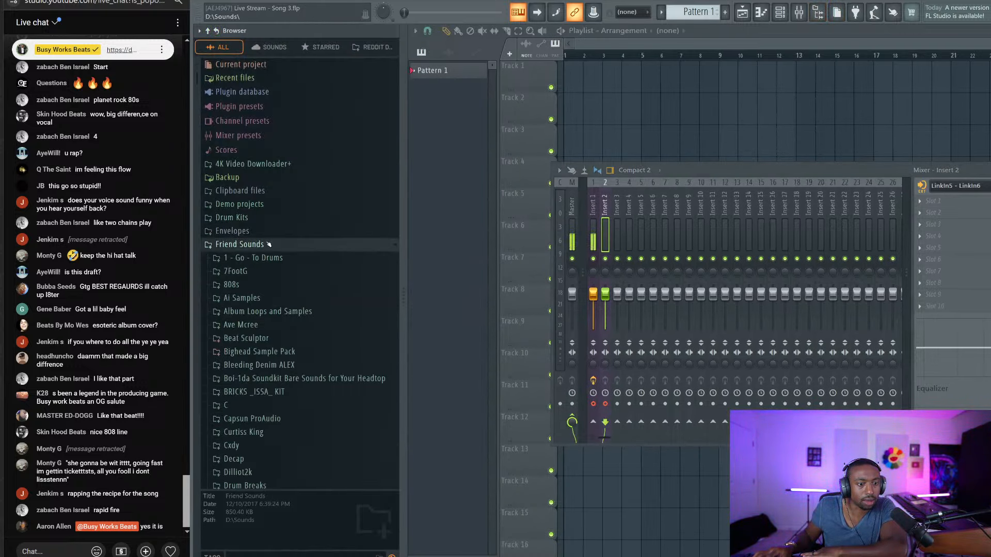
scroll(271, 310, down, 10)
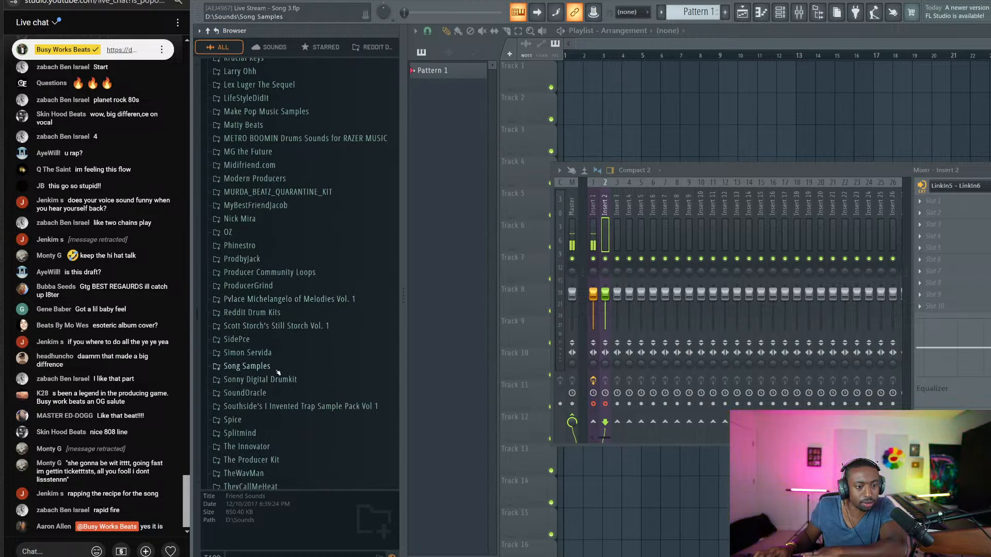
click(278, 368)
click(268, 393)
scroll(289, 335, down, 4)
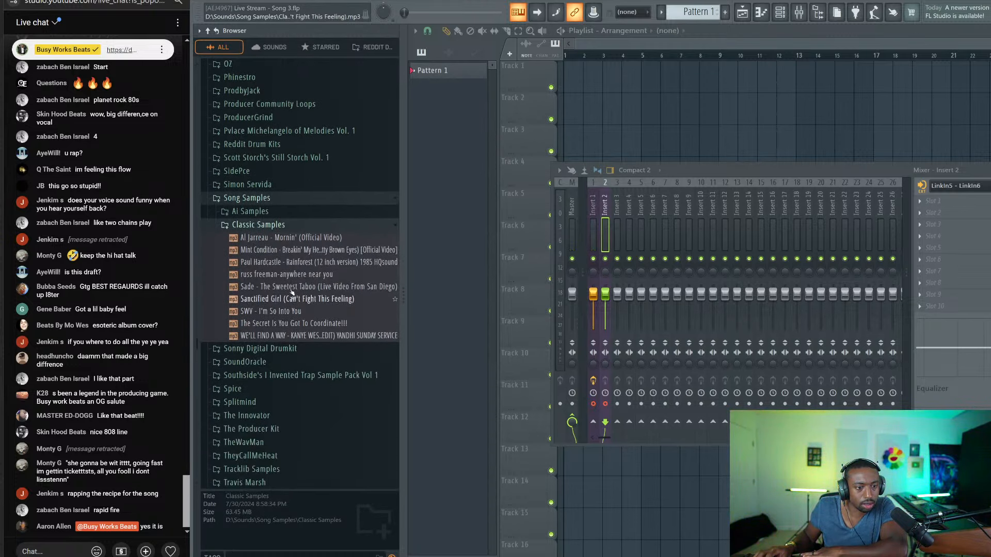
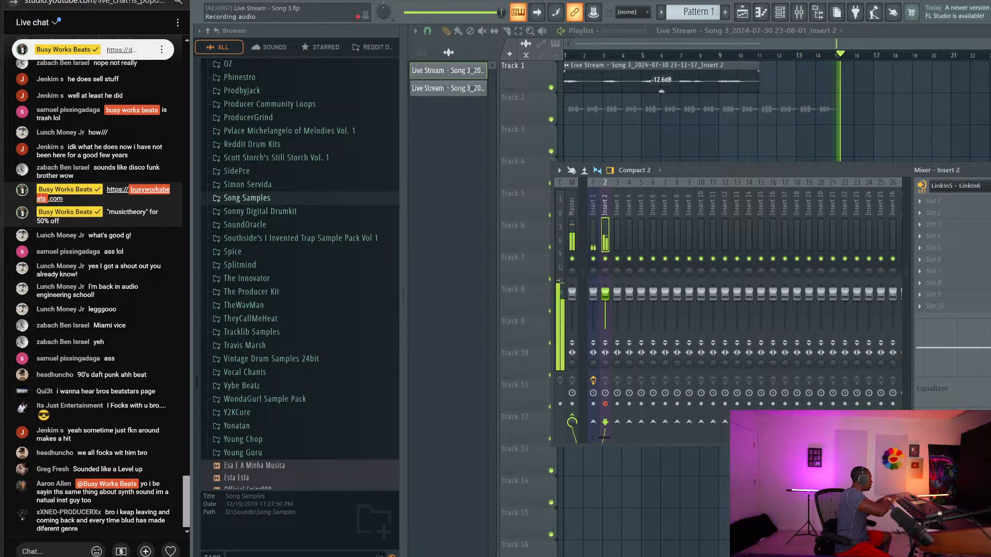
Stop the Insert 2 recording, hide the mixer, and place a copy of Track 1's clip at bar 10
key(space)
key(F9)
drag(619, 77, 794, 77)
Slice the Track 1 and Track 2 clips at bar 17, remove the excess, and save the project
click(506, 31)
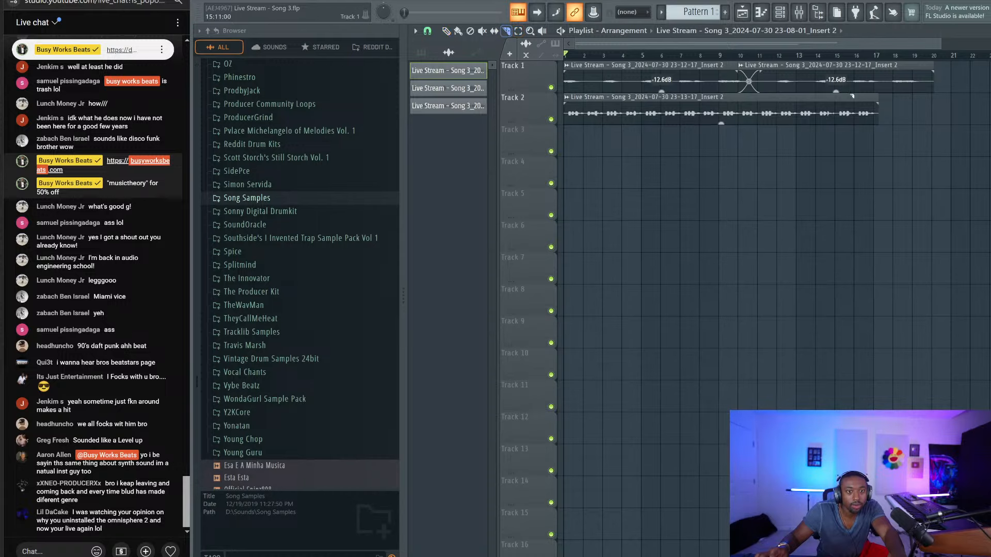
drag(874, 93, 872, 79)
right_click(871, 79)
click(896, 143)
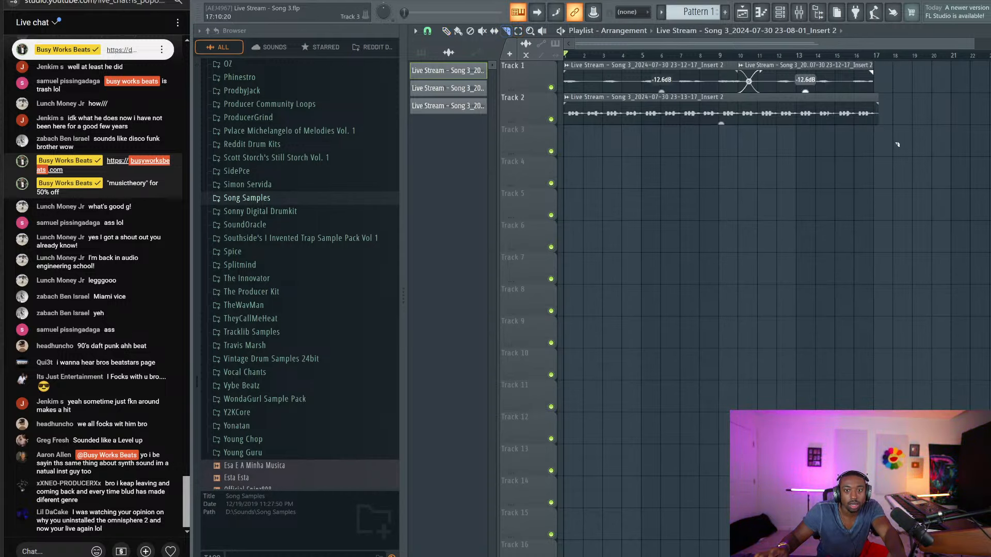
drag(874, 158, 871, 117)
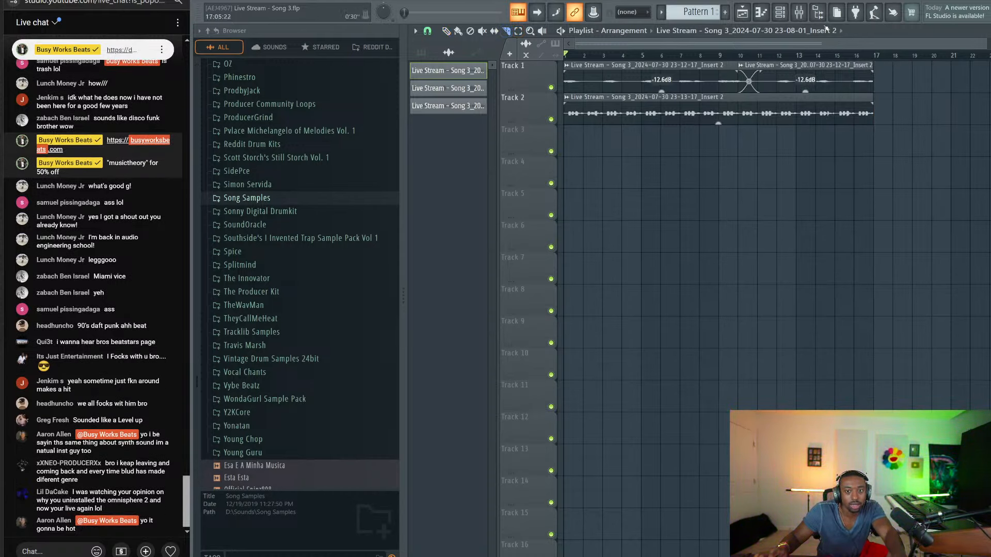
key(F9)
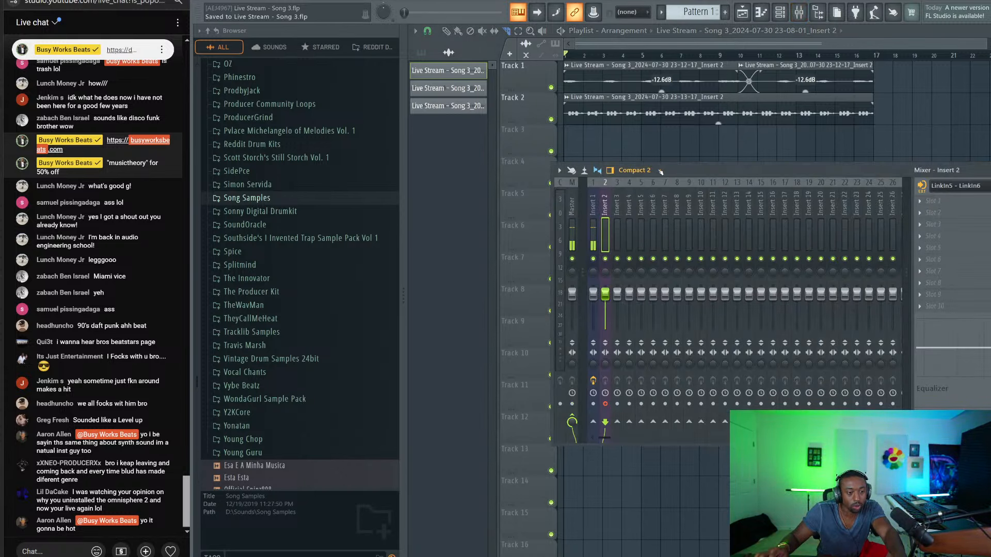
key(F9)
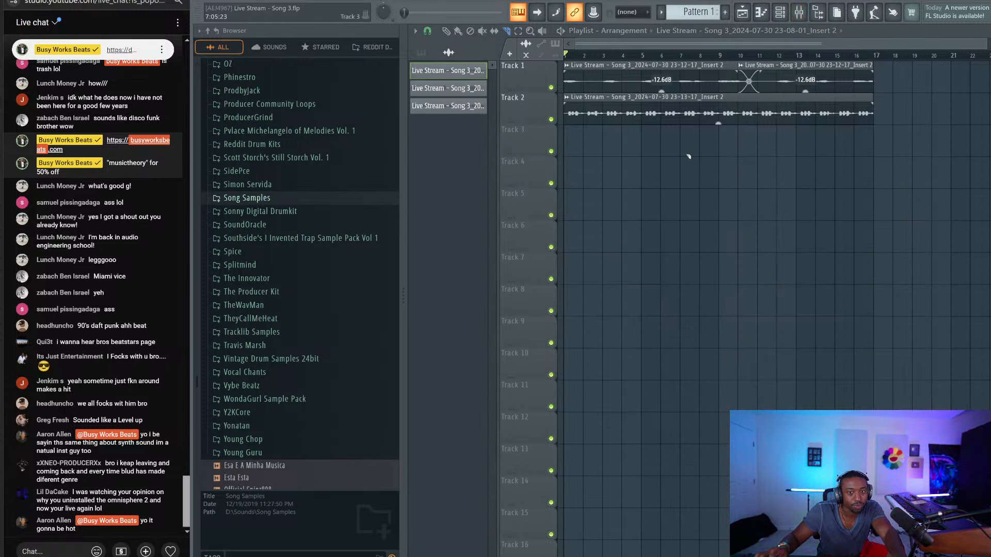
During playback, lower the first Track 1 clip to -16.6 dB and the second to -18.9 dB
key(space)
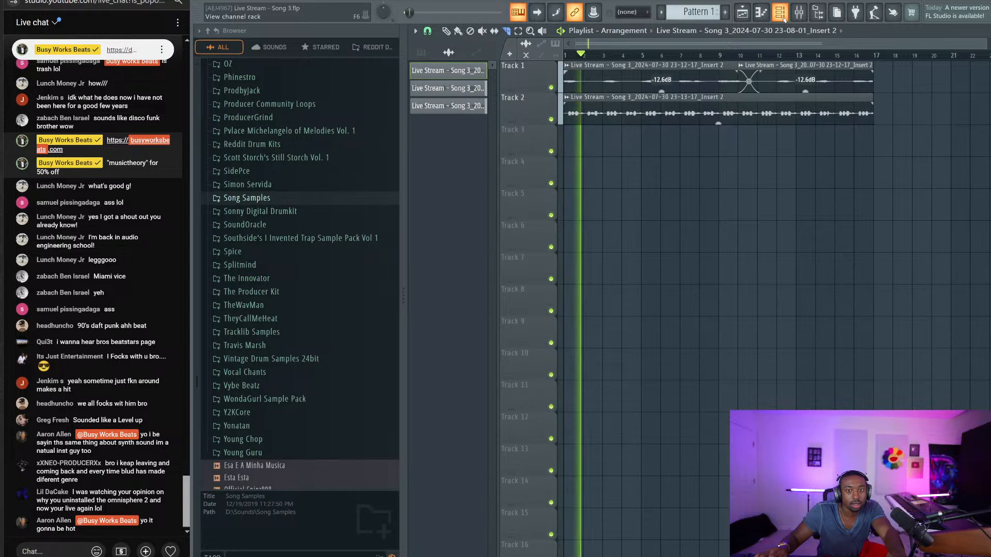
click(661, 91)
drag(662, 90, 662, 99)
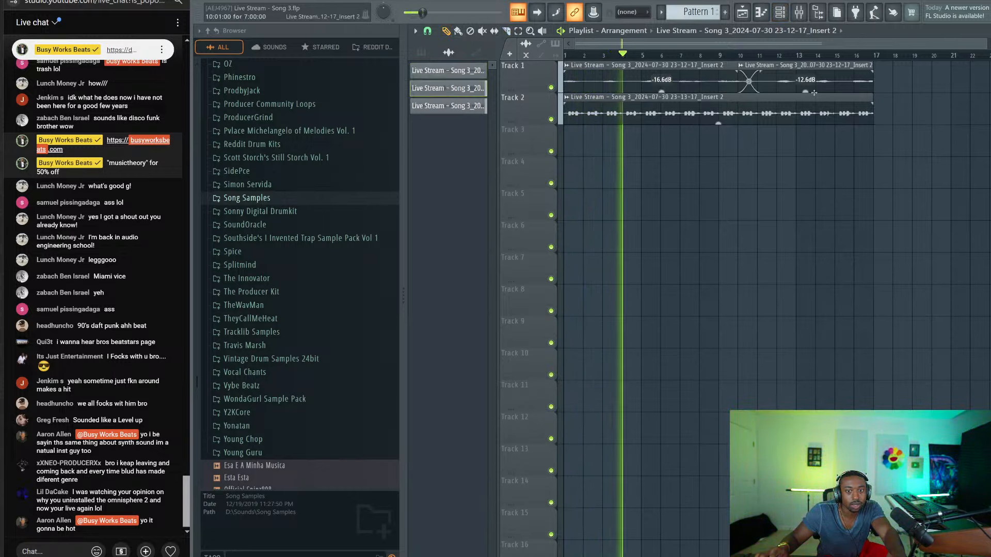
drag(805, 91, 806, 101)
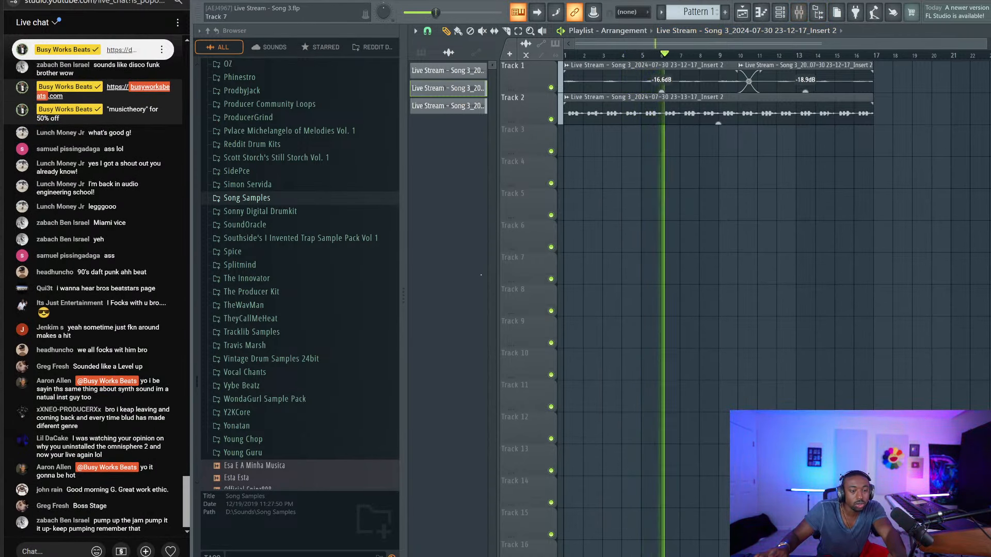
Look through the Friend Sounds folders in the browser while the arrangement plays
scroll(313, 334, up, 7)
scroll(311, 335, up, 2)
scroll(289, 310, down, 1)
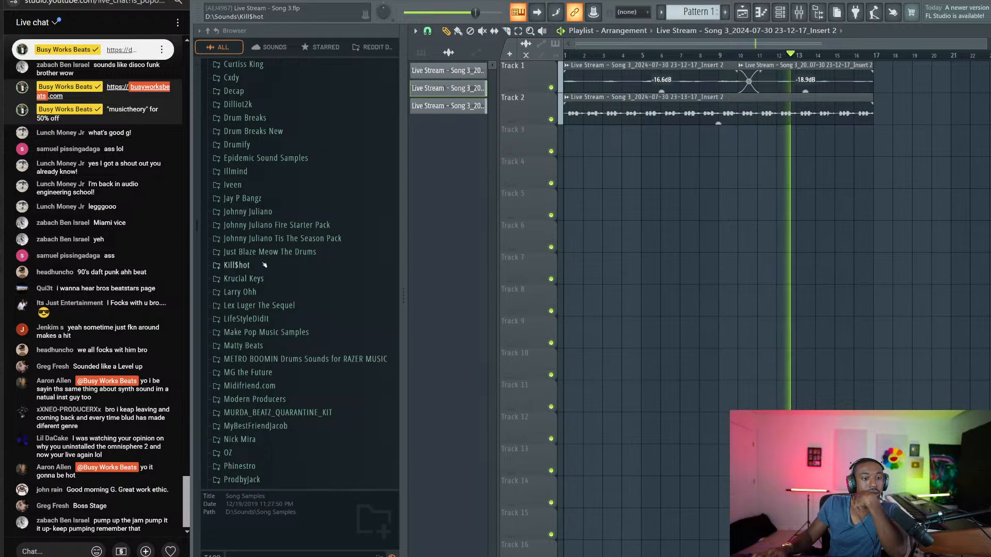
scroll(273, 232, down, 5)
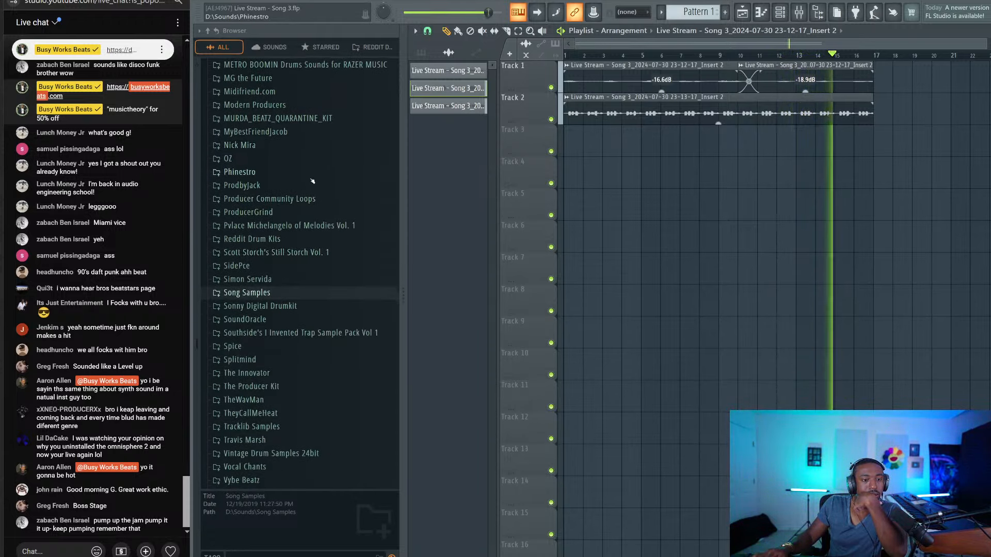
scroll(361, 164, up, 13)
Stop playback, select Insert 1 in the mixer, and record its microphone input onto Track 3 from bar 1 to bar 17
key(F9)
key(space)
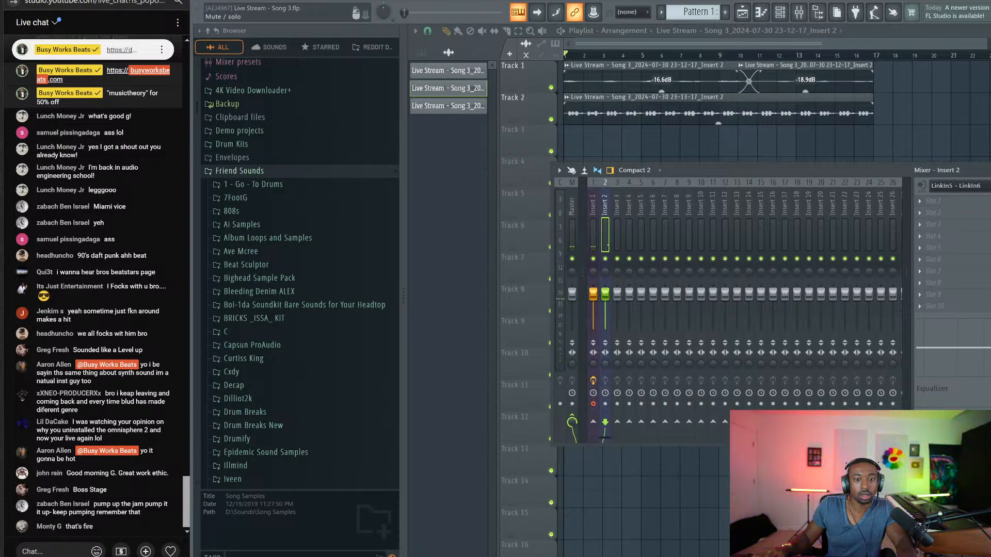
click(593, 232)
key(F9)
key(r)
key(space)
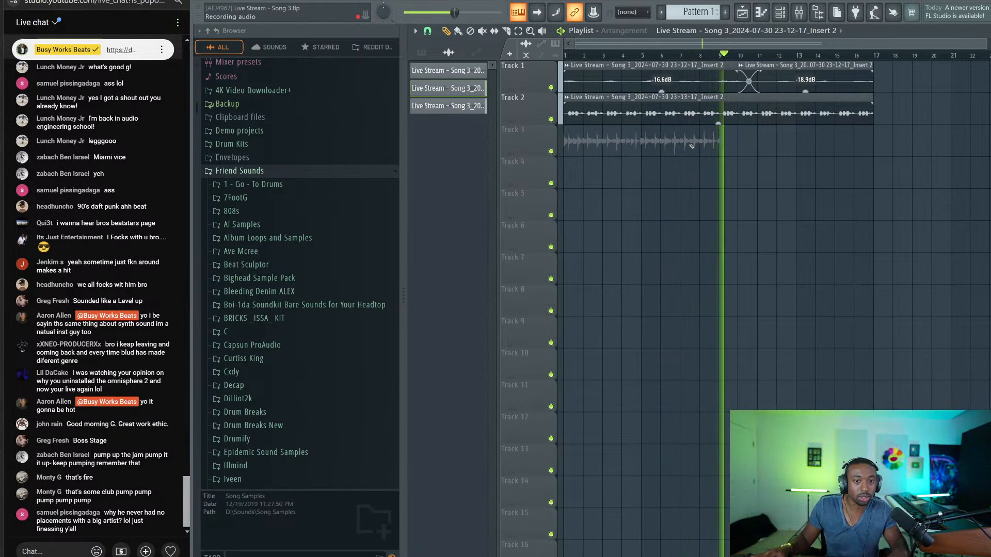
key(space)
Play back the arrangement with the new Track 3 recording, check the mixer levels, and save the project
key(space)
click(805, 13)
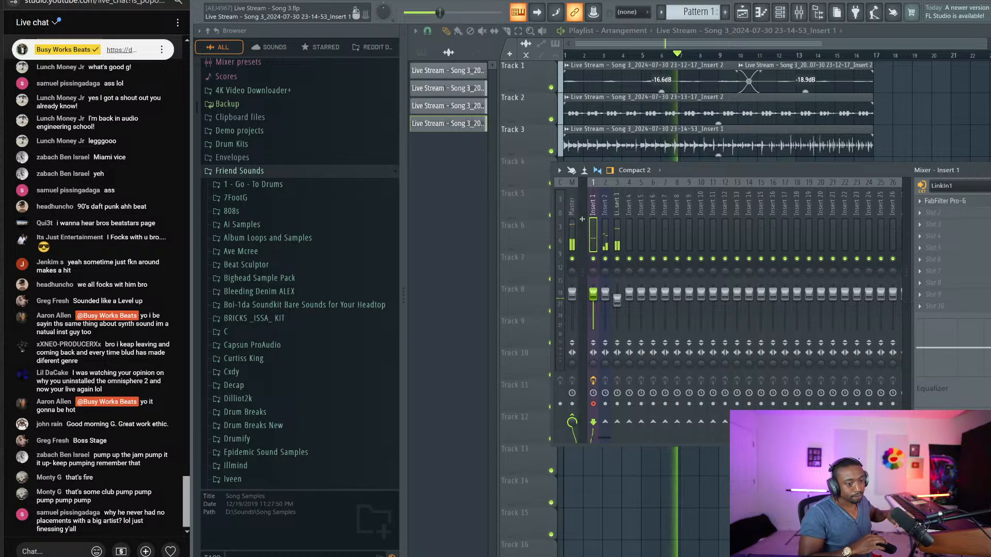
key(space)
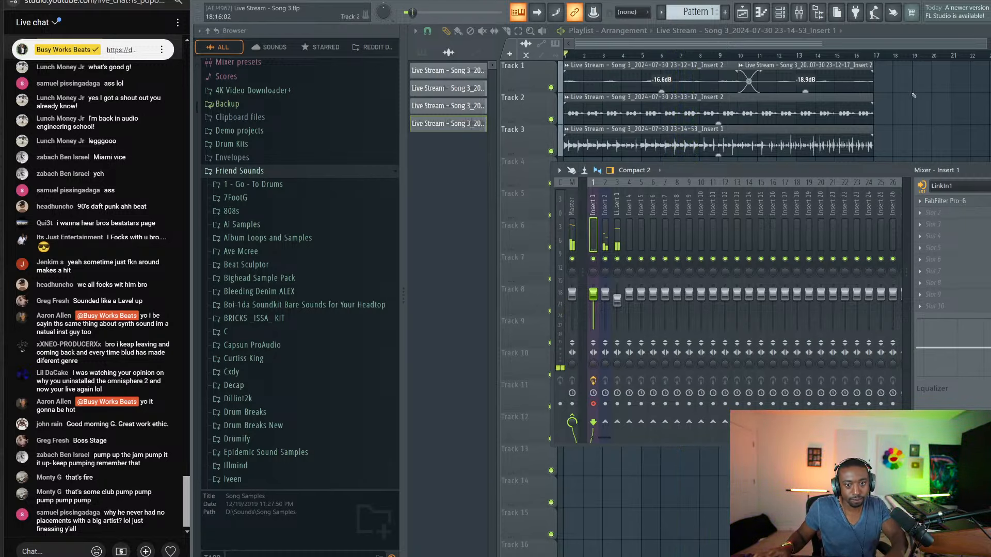
key(F9)
key(ctrl+s)
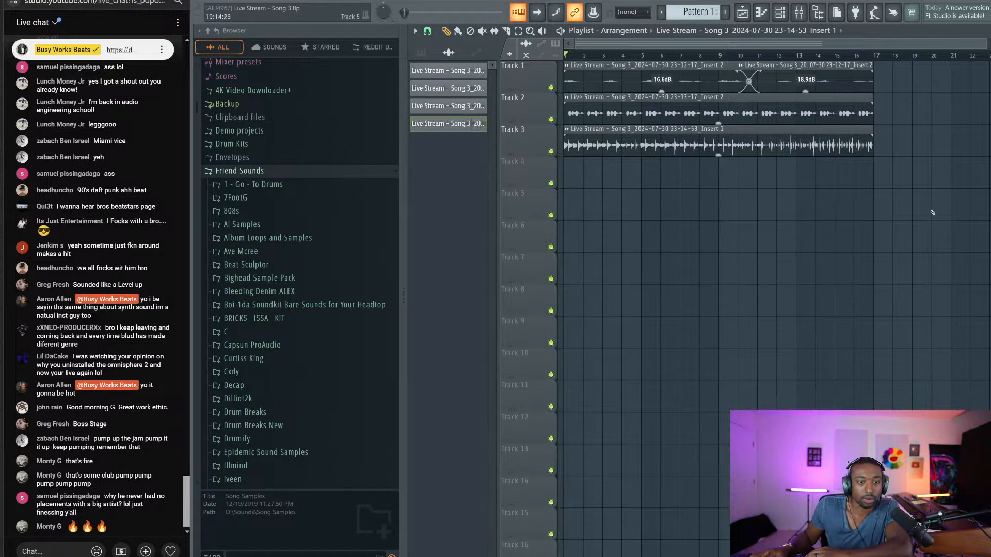
key(F6)
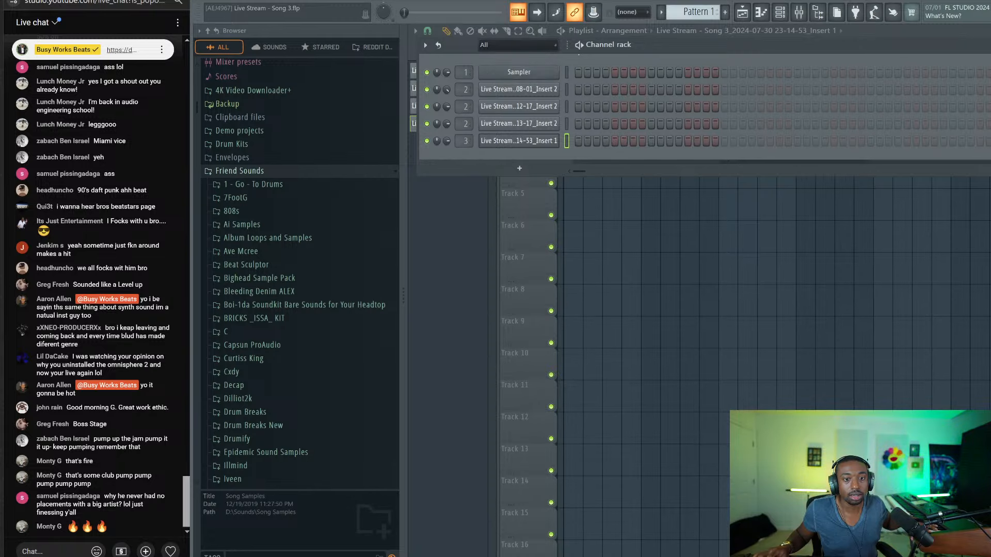
right_click(532, 79)
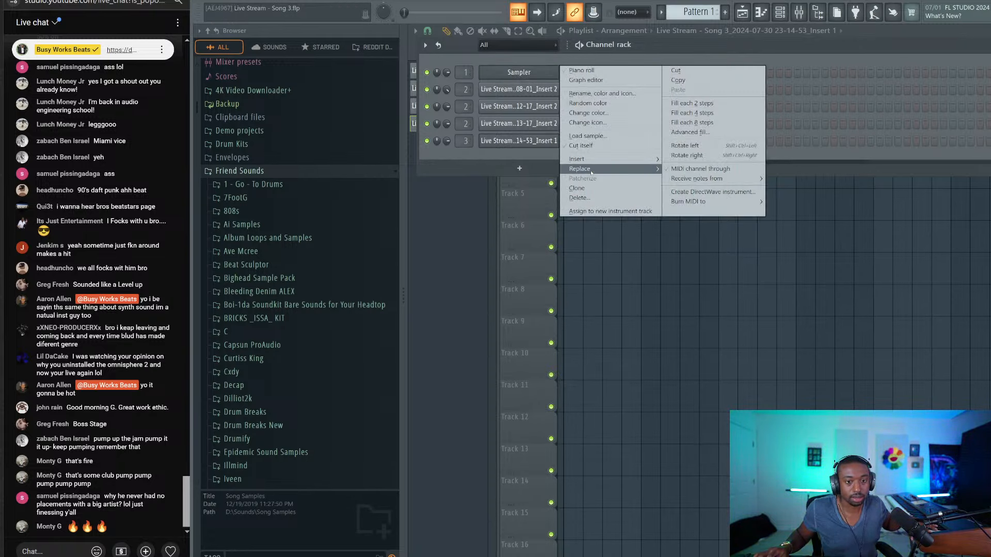
mouse_move(580, 169)
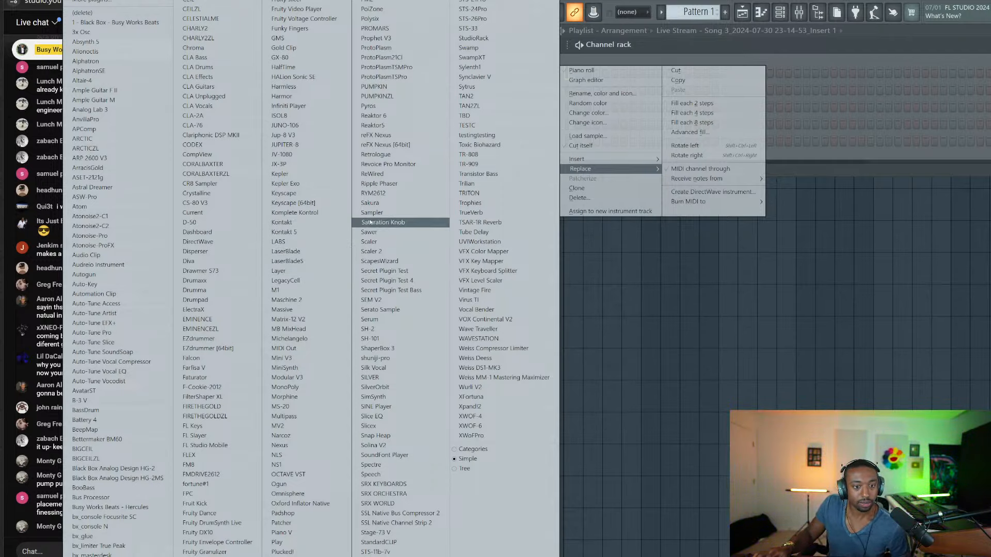
key(Escape)
Start playback with the mixer shown and set Insert 2's external input monitoring to On
key(F9)
key(space)
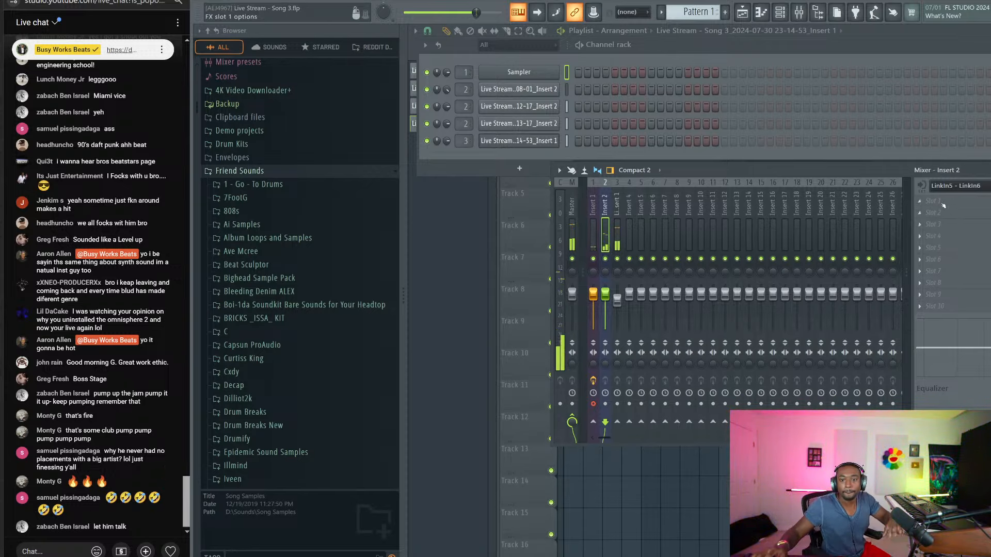
click(921, 186)
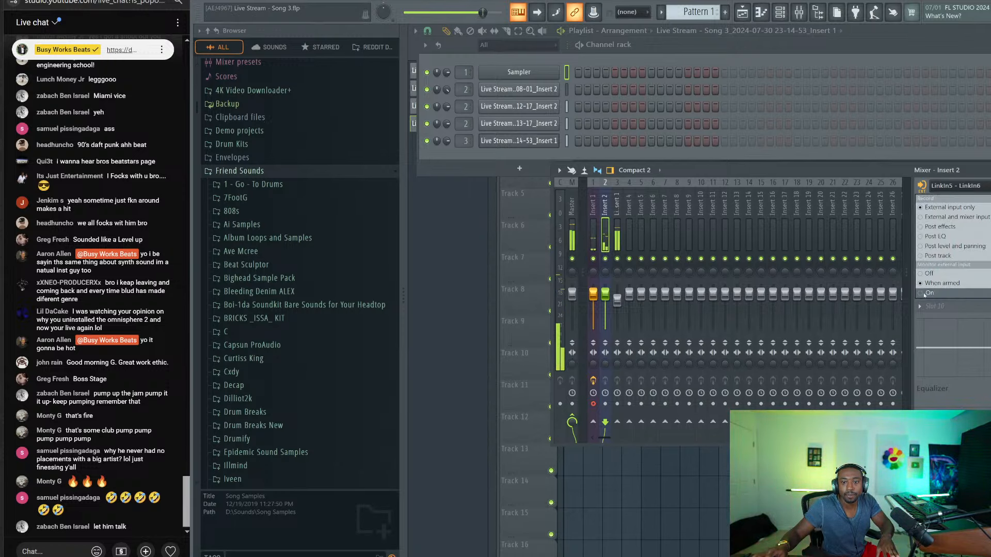
click(927, 293)
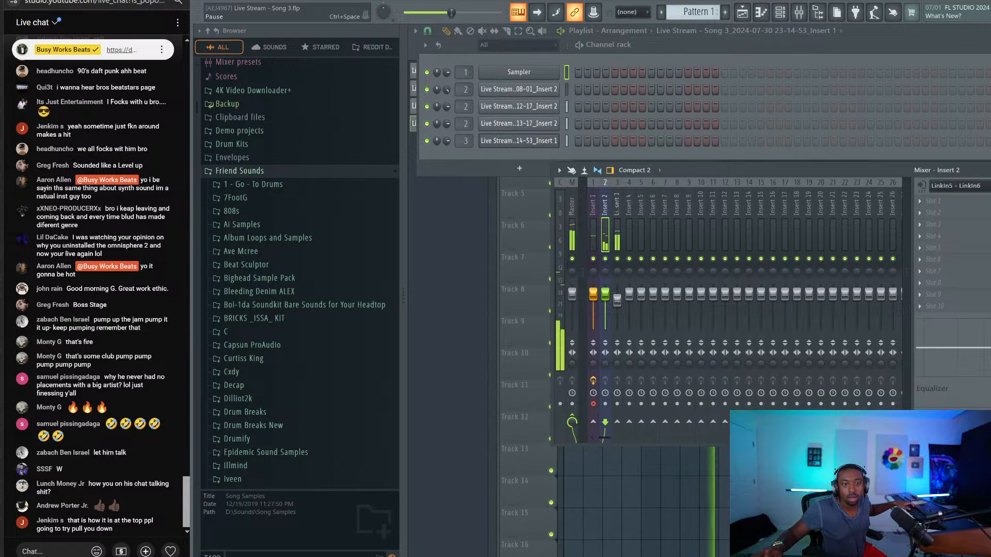
Disarm Insert 1 and arm Insert 2 for audio recording in the mixer, leaving Insert 2 selected
click(594, 405)
click(594, 405)
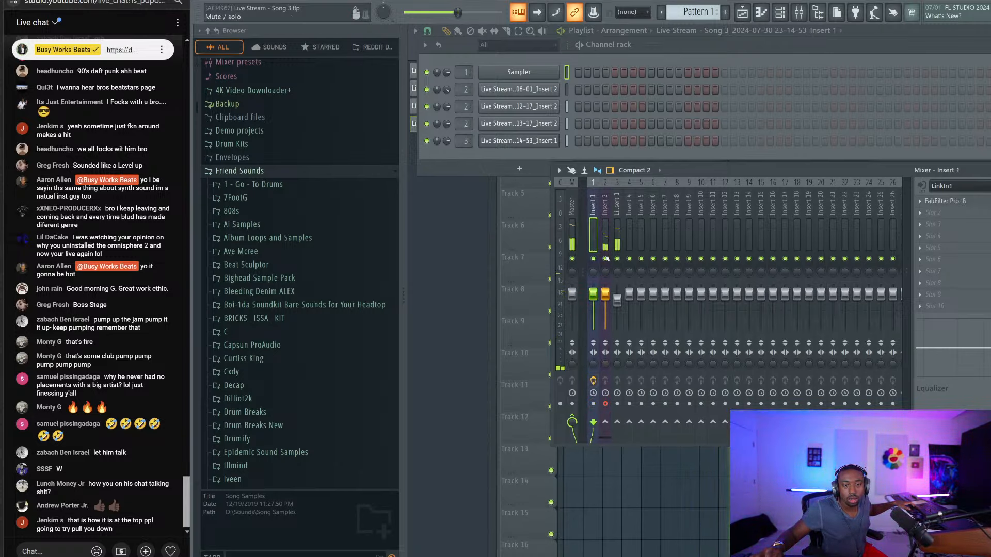
click(604, 235)
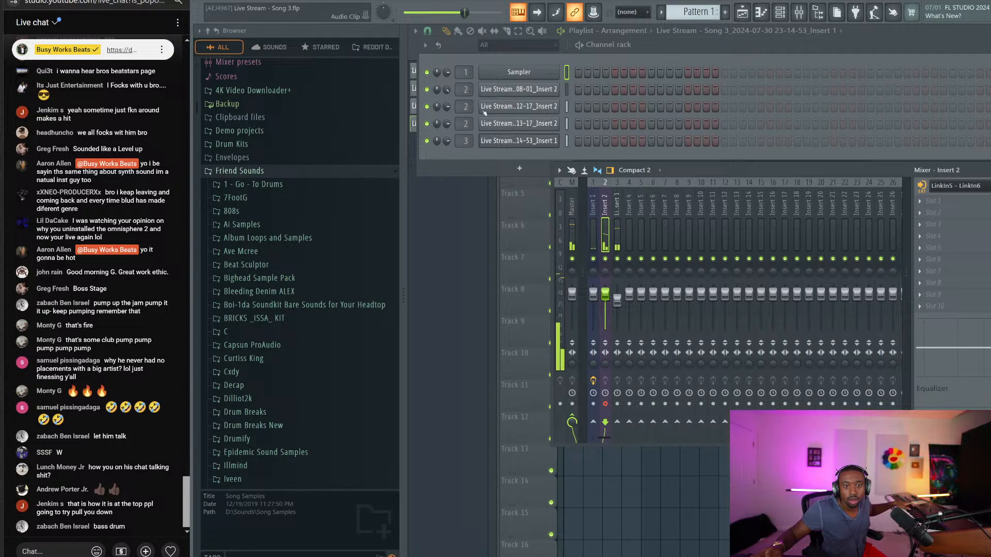
Route the three recorded Insert 2 audio channels to their own free mixer tracks 4, 5 and 6
drag(566, 124, 567, 91)
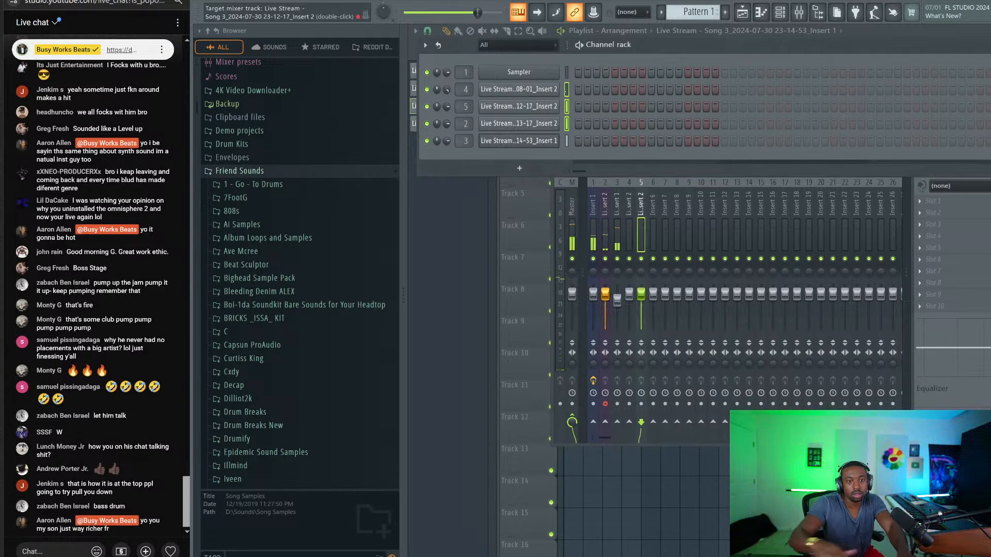
key(ctrl+l)
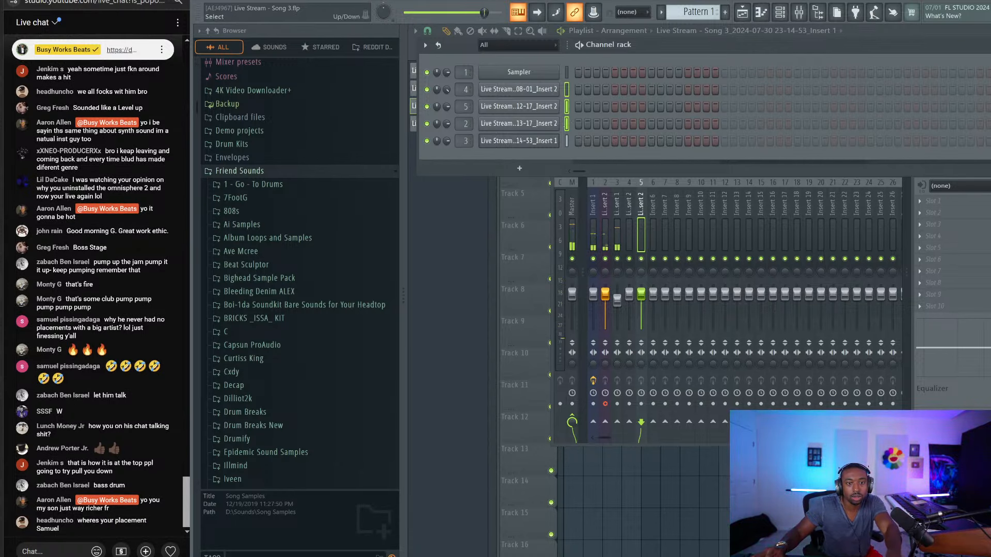
click(566, 124)
key(ctrl+l)
right_click(644, 511)
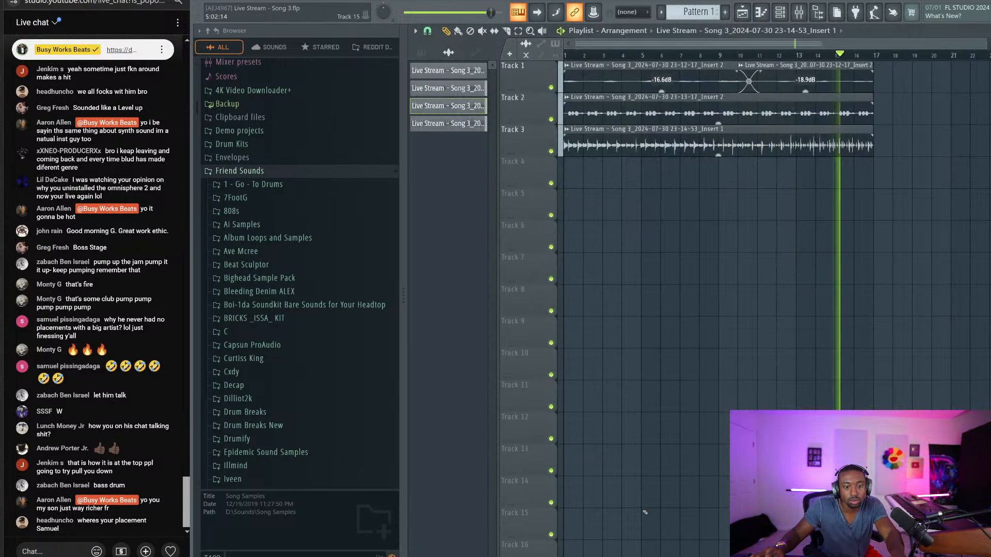
Slice the Track 3 recording at bar 13, move its last four bars to Track 4 at bar 1, and mute the remaining Track 3 clip
key(space)
key(c)
drag(796, 127, 796, 154)
key(p)
drag(832, 142, 718, 167)
alt+right_click(615, 145)
Duplicate the four-bar clip on Track 4 until it fills bars 1 to 17, and clear the selection
key(space)
key(ctrl+b)
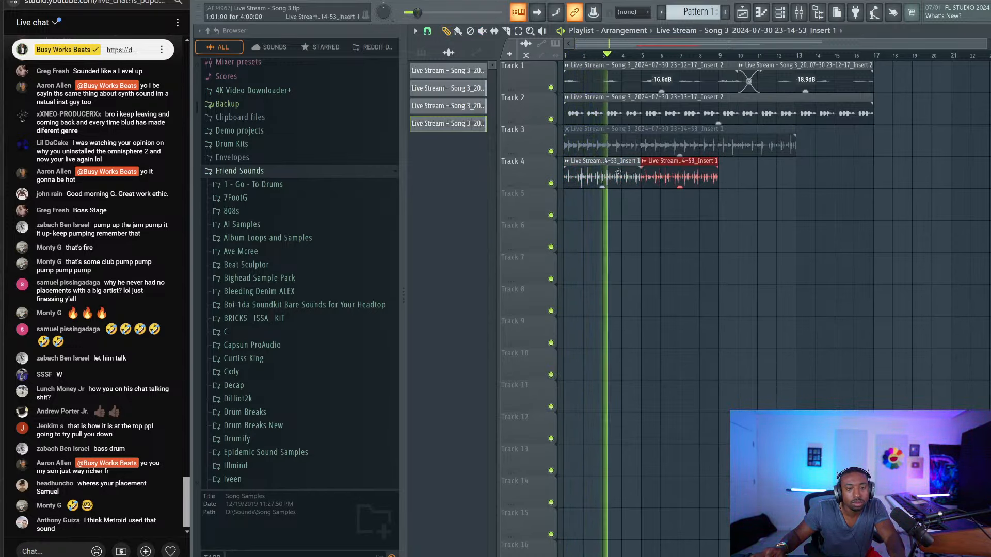
drag(628, 177, 688, 172)
key(ctrl+b)
key(ctrl+d)
Record Insert 2's external input onto Track 5 from bar 1 to just before bar 17, and play back the arrangement
key(F9)
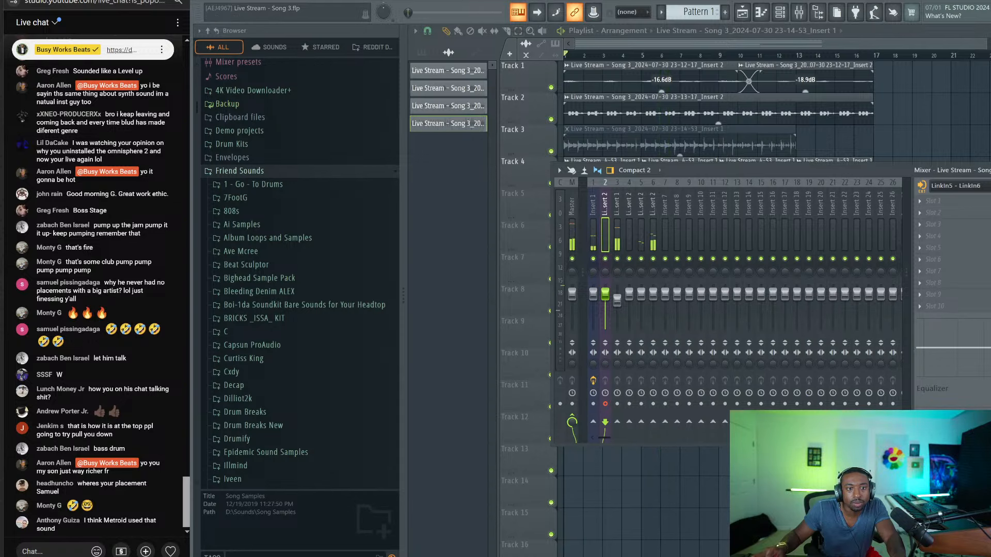
key(space)
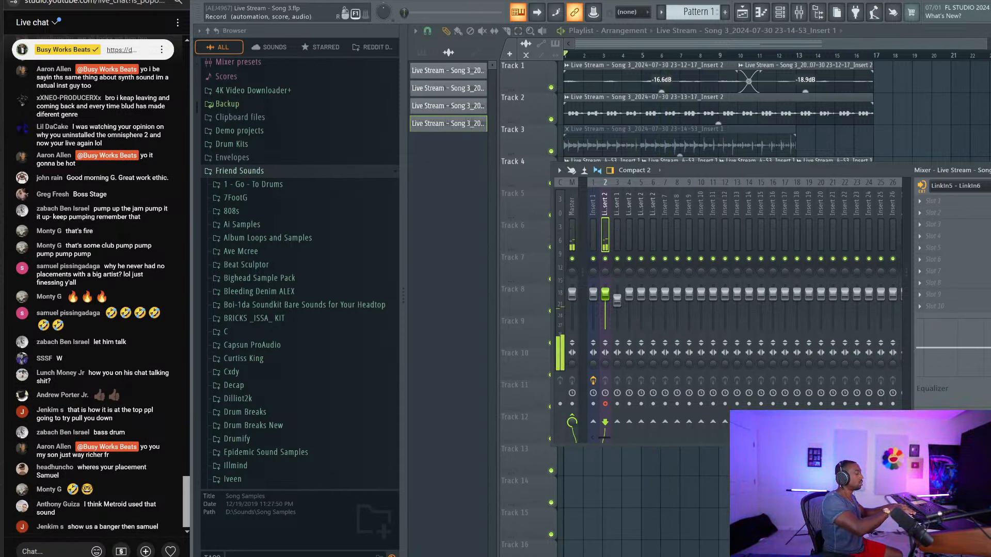
key(F9)
key(space)
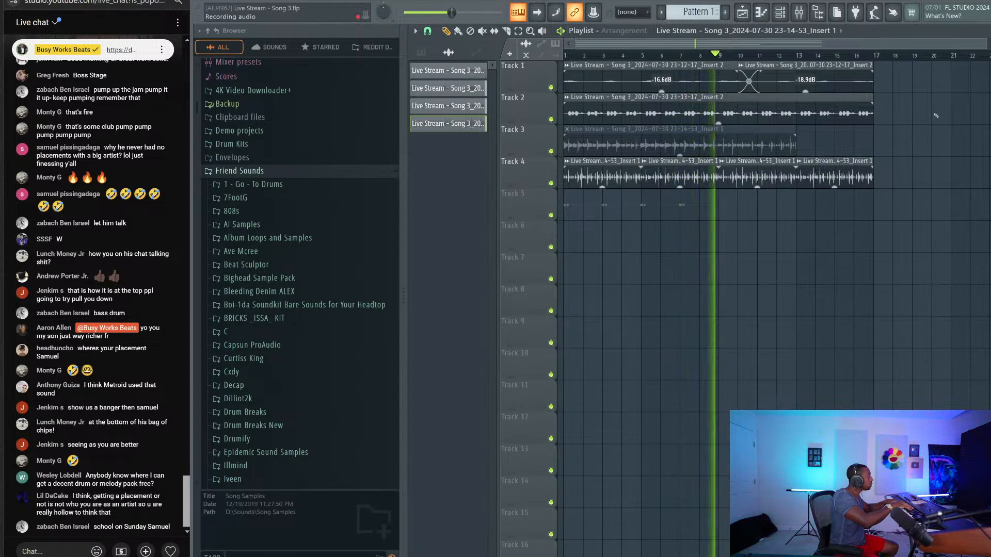
key(space)
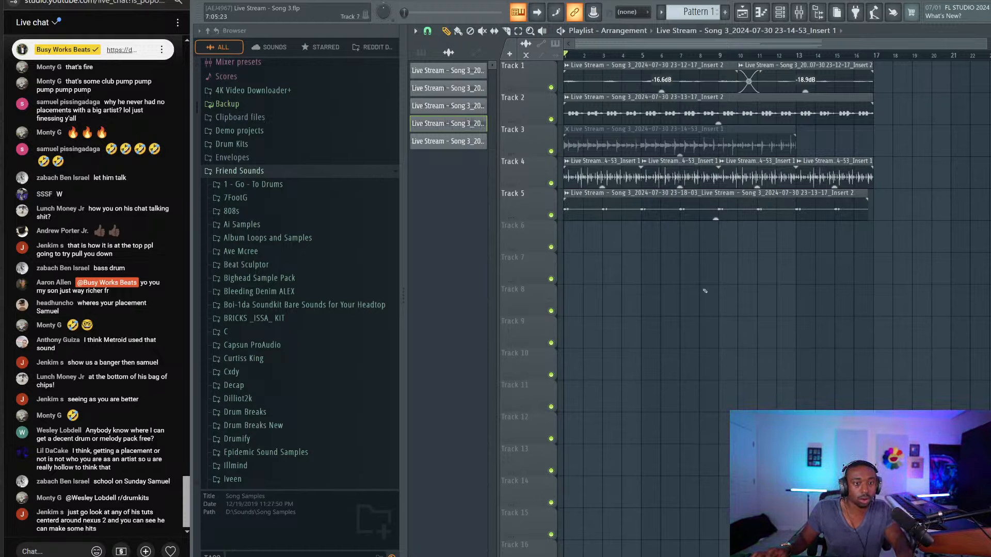
key(space)
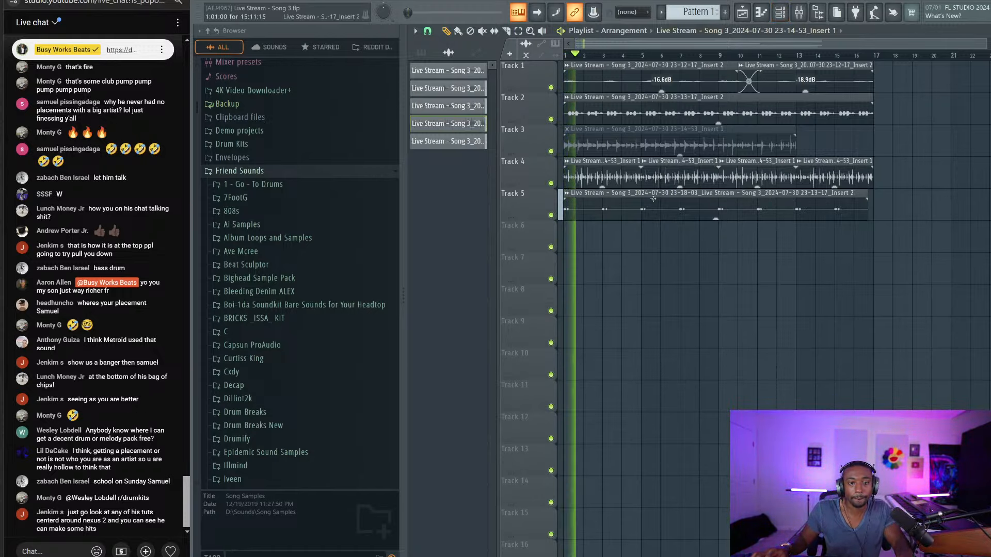